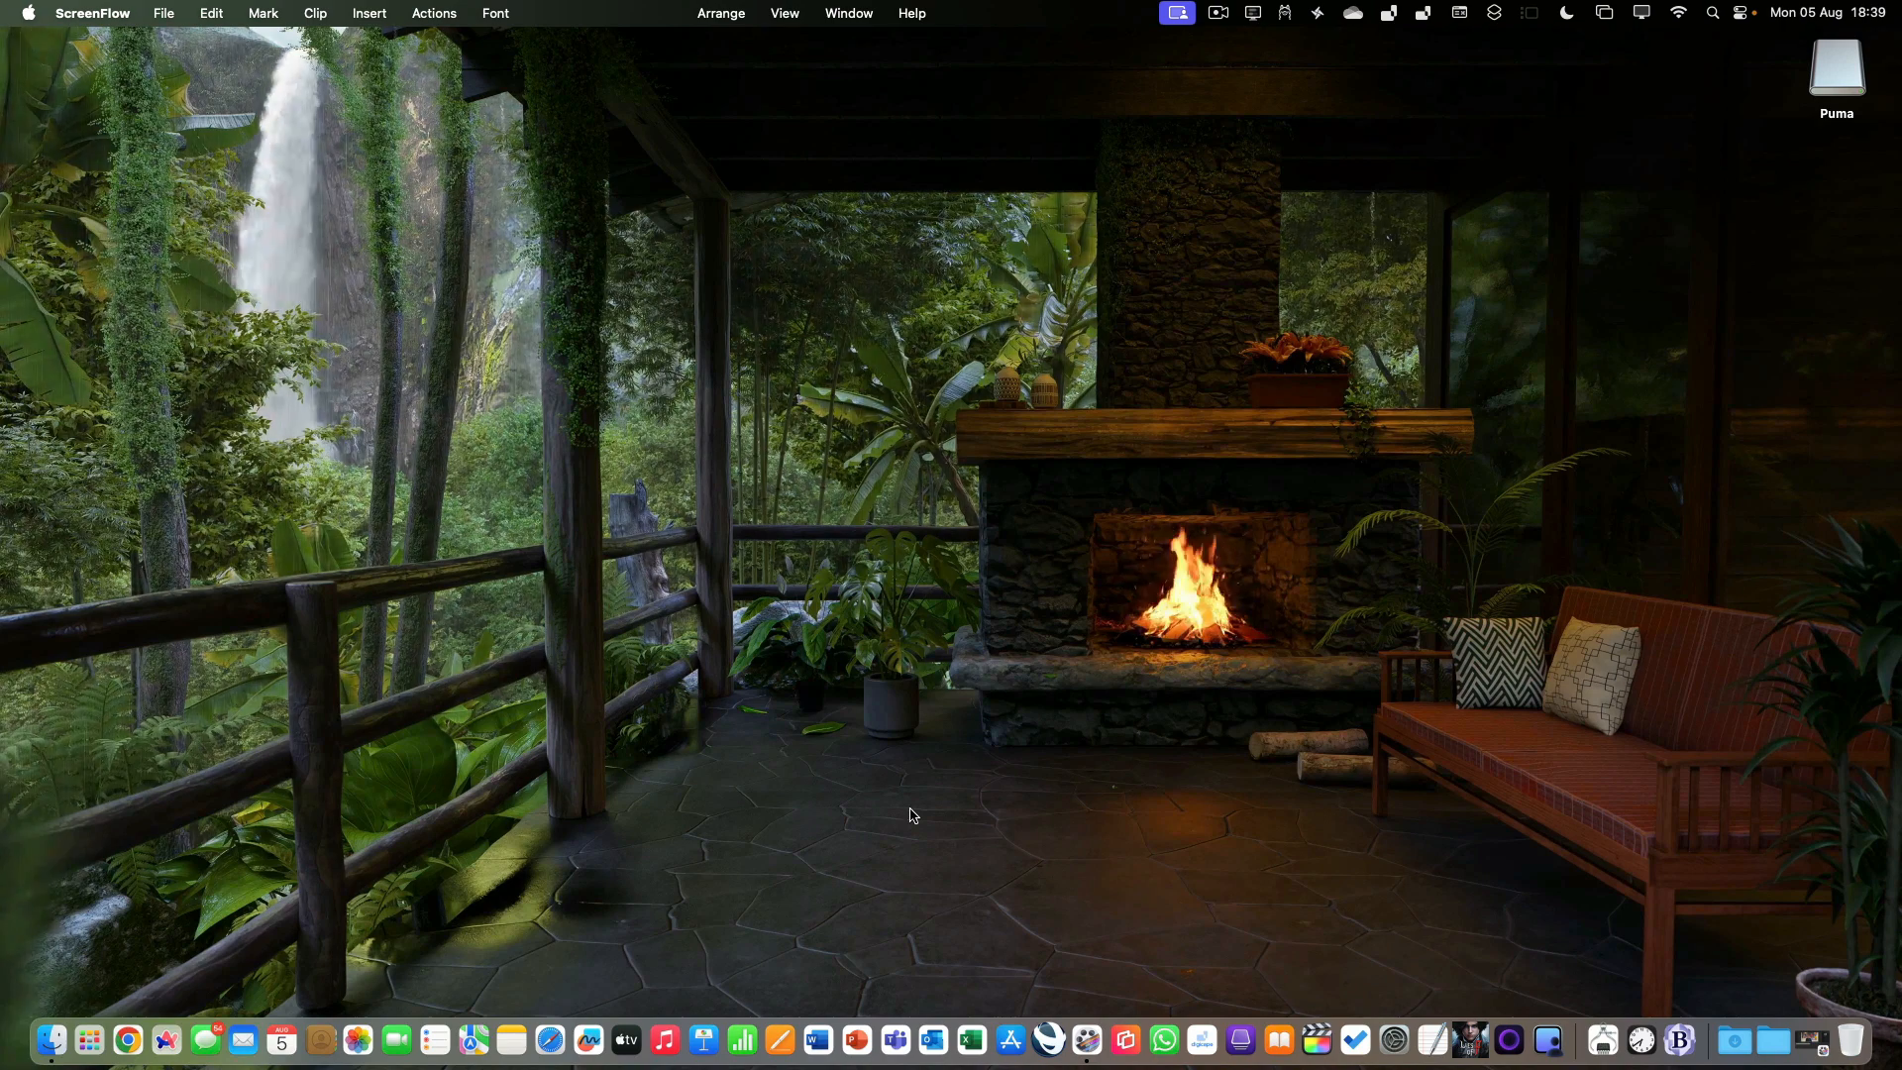
# Open everymac.com in Safari and go to the site's What's New page.
pyautogui.click(549, 1040)
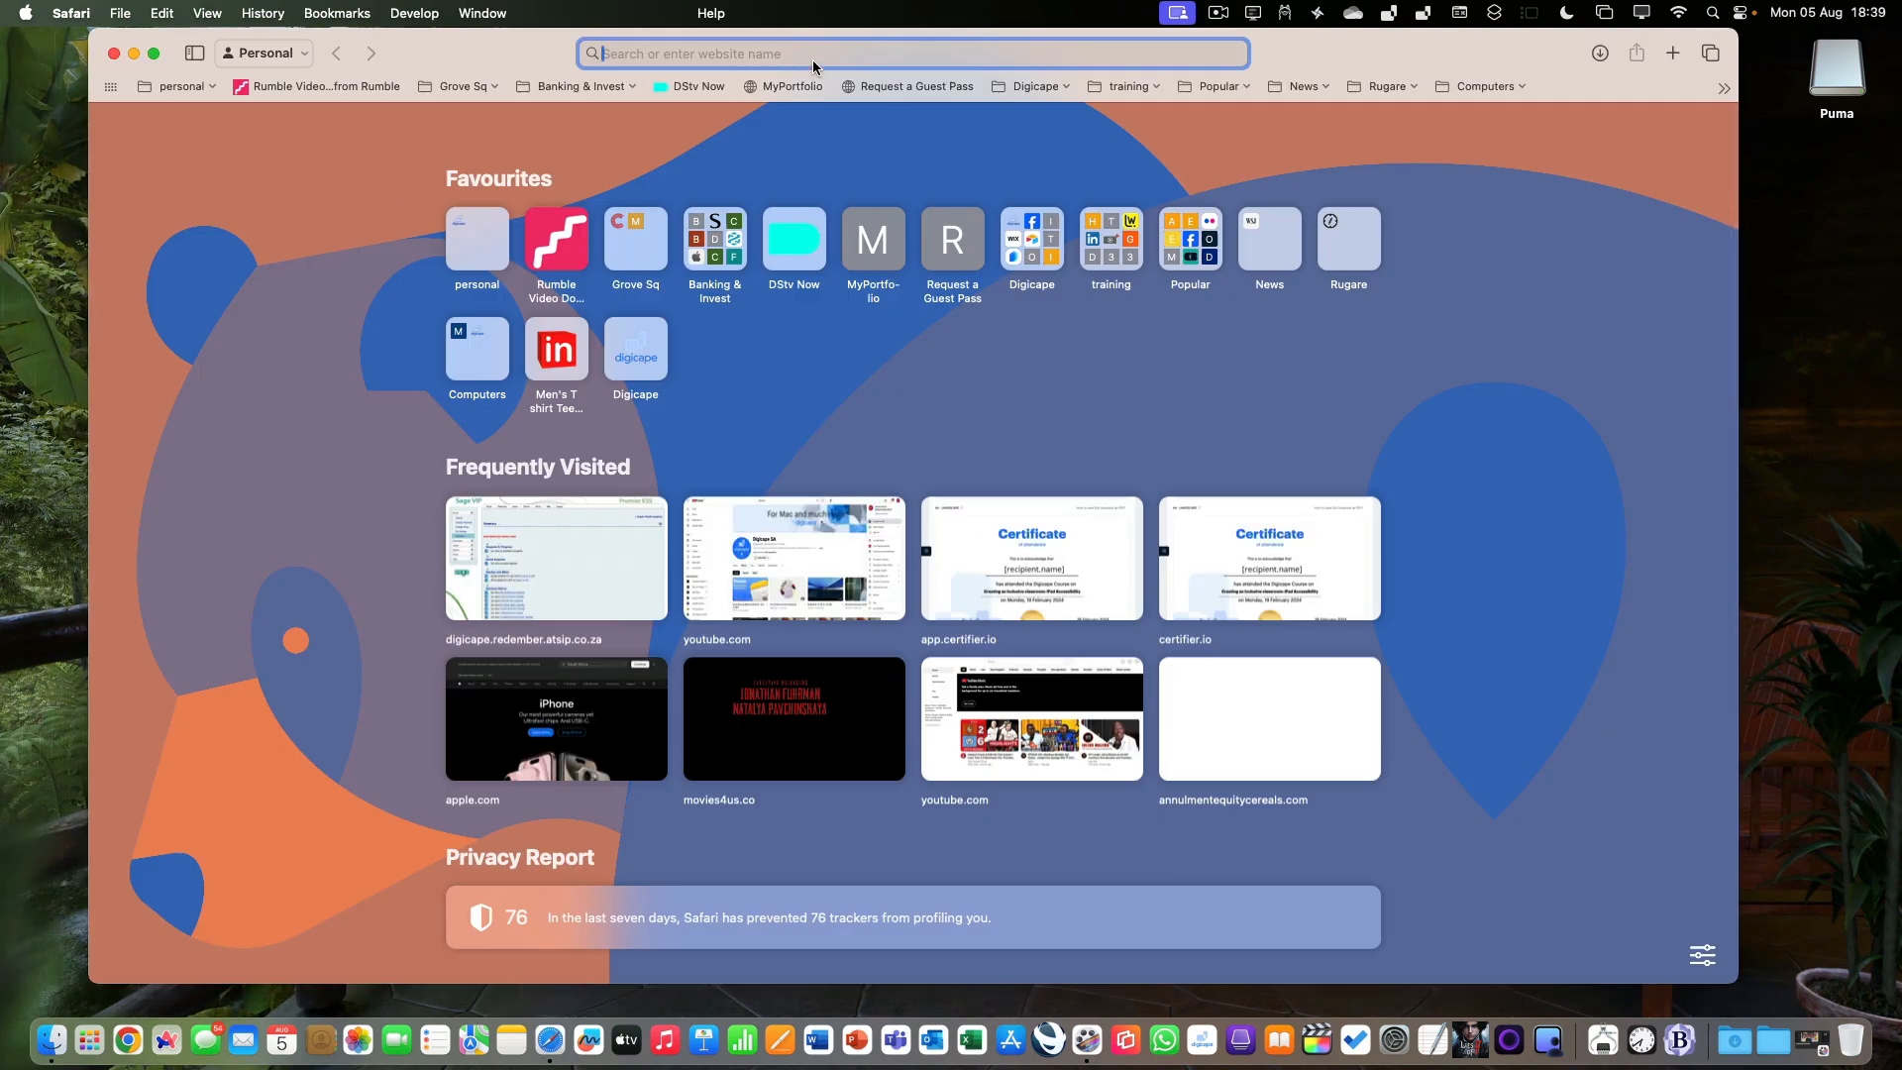
pyautogui.write('everymac.com')
pyautogui.press('Return')
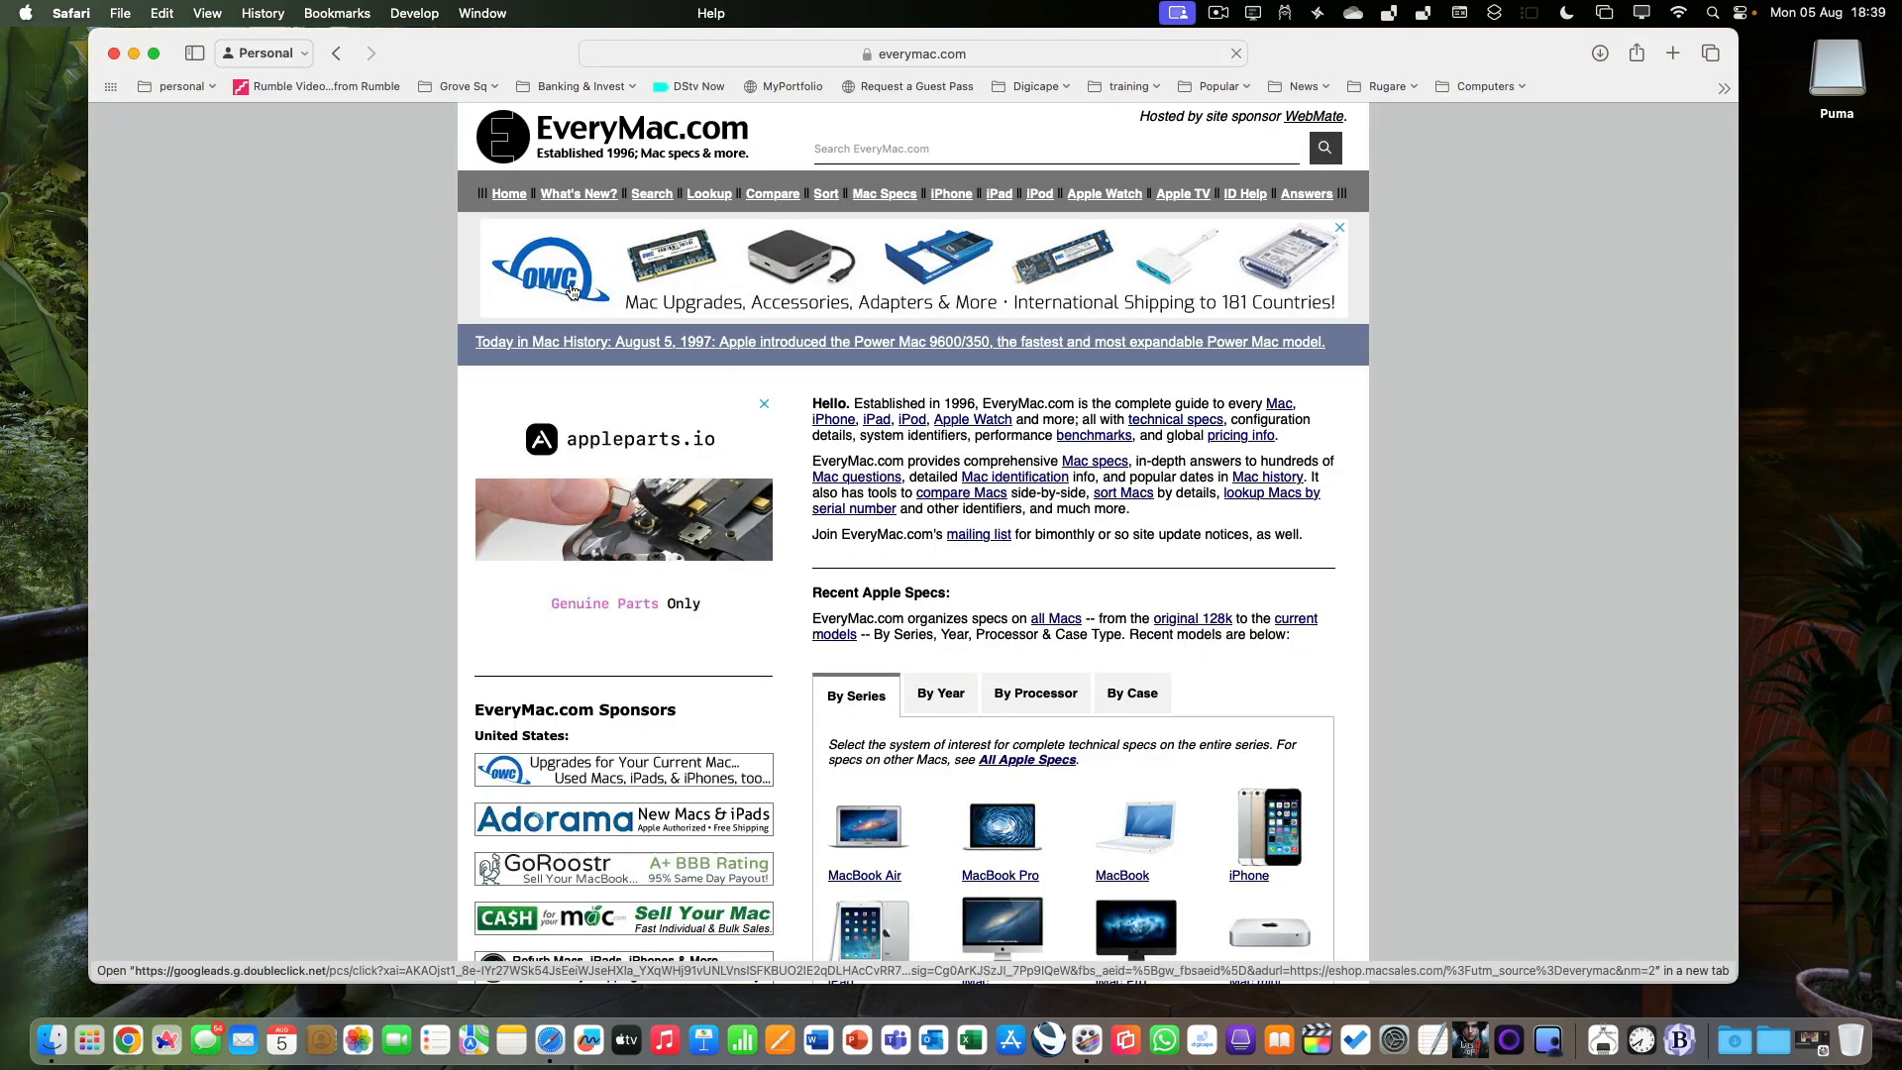
pyautogui.click(575, 195)
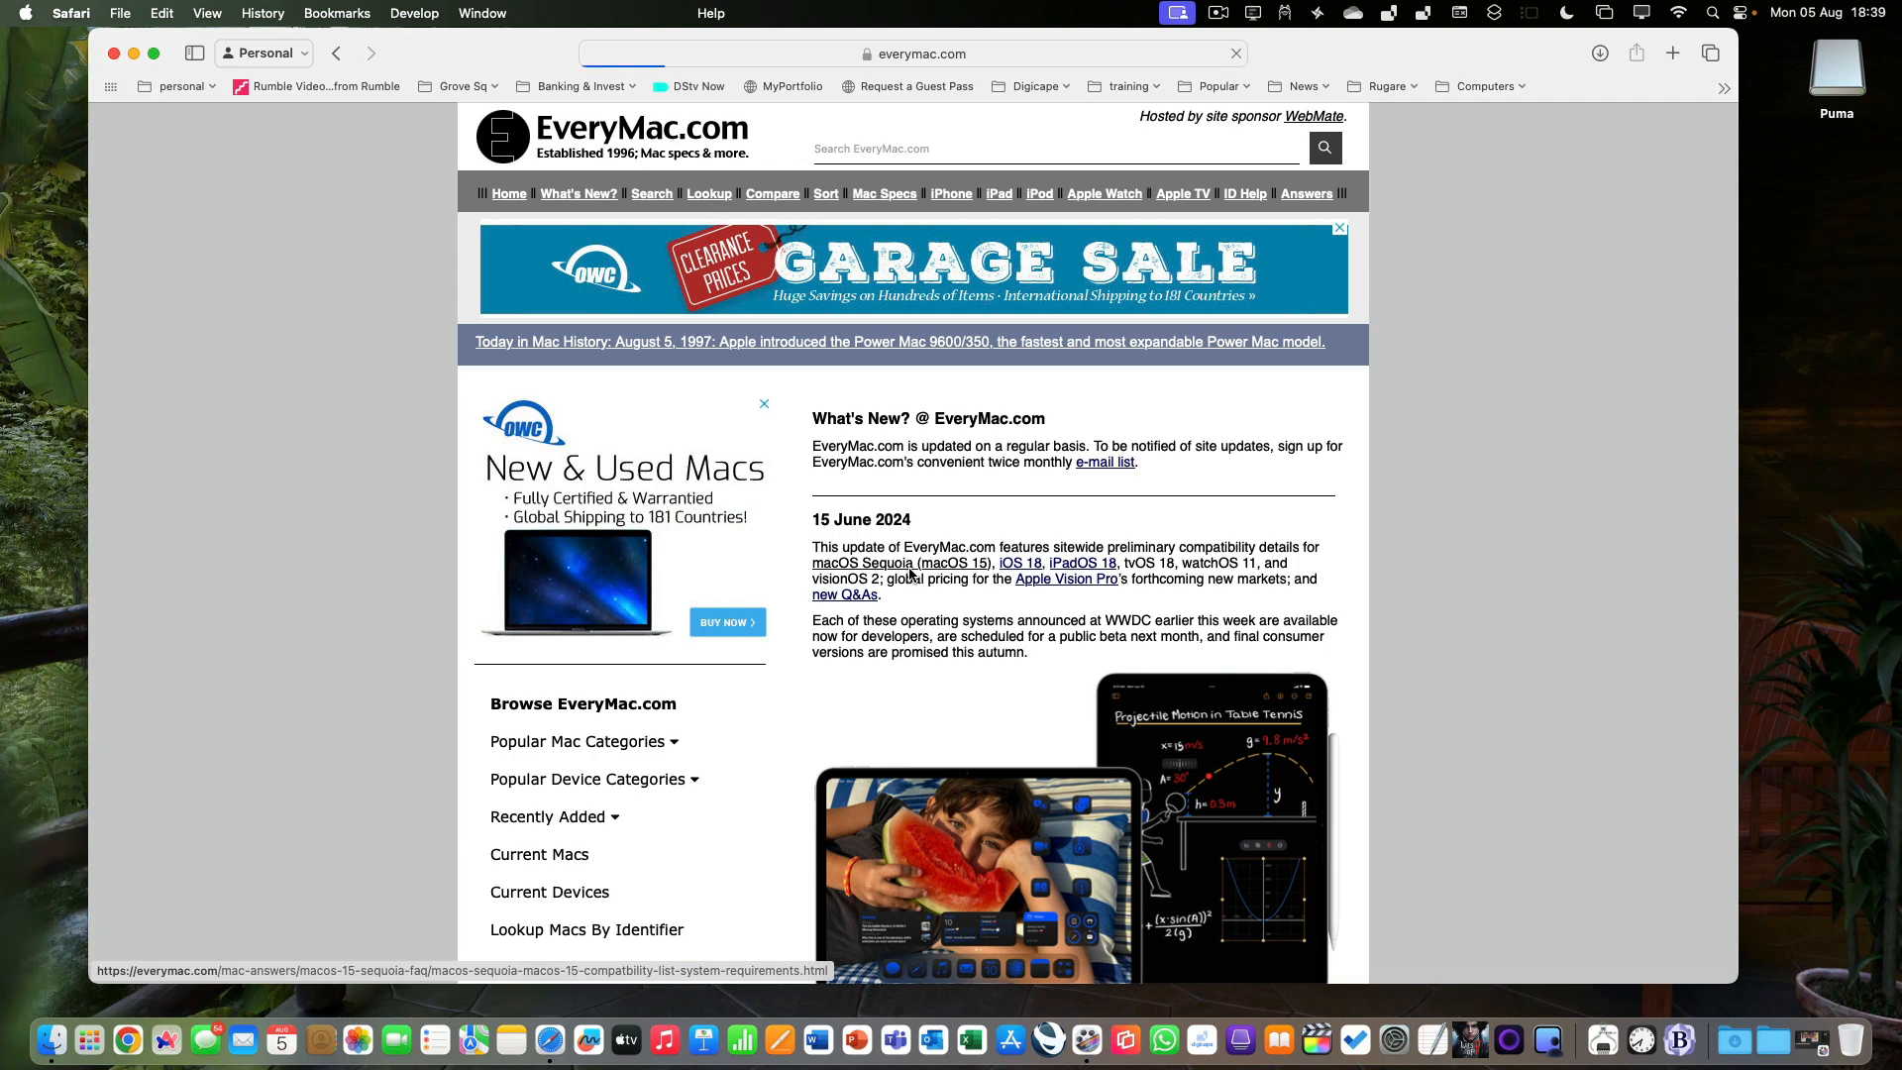
# Examine the system requirements and the list of supported Macs in EveryMac's macOS Sequoia compatibility article.
pyautogui.scroll(-20, 909, 573)
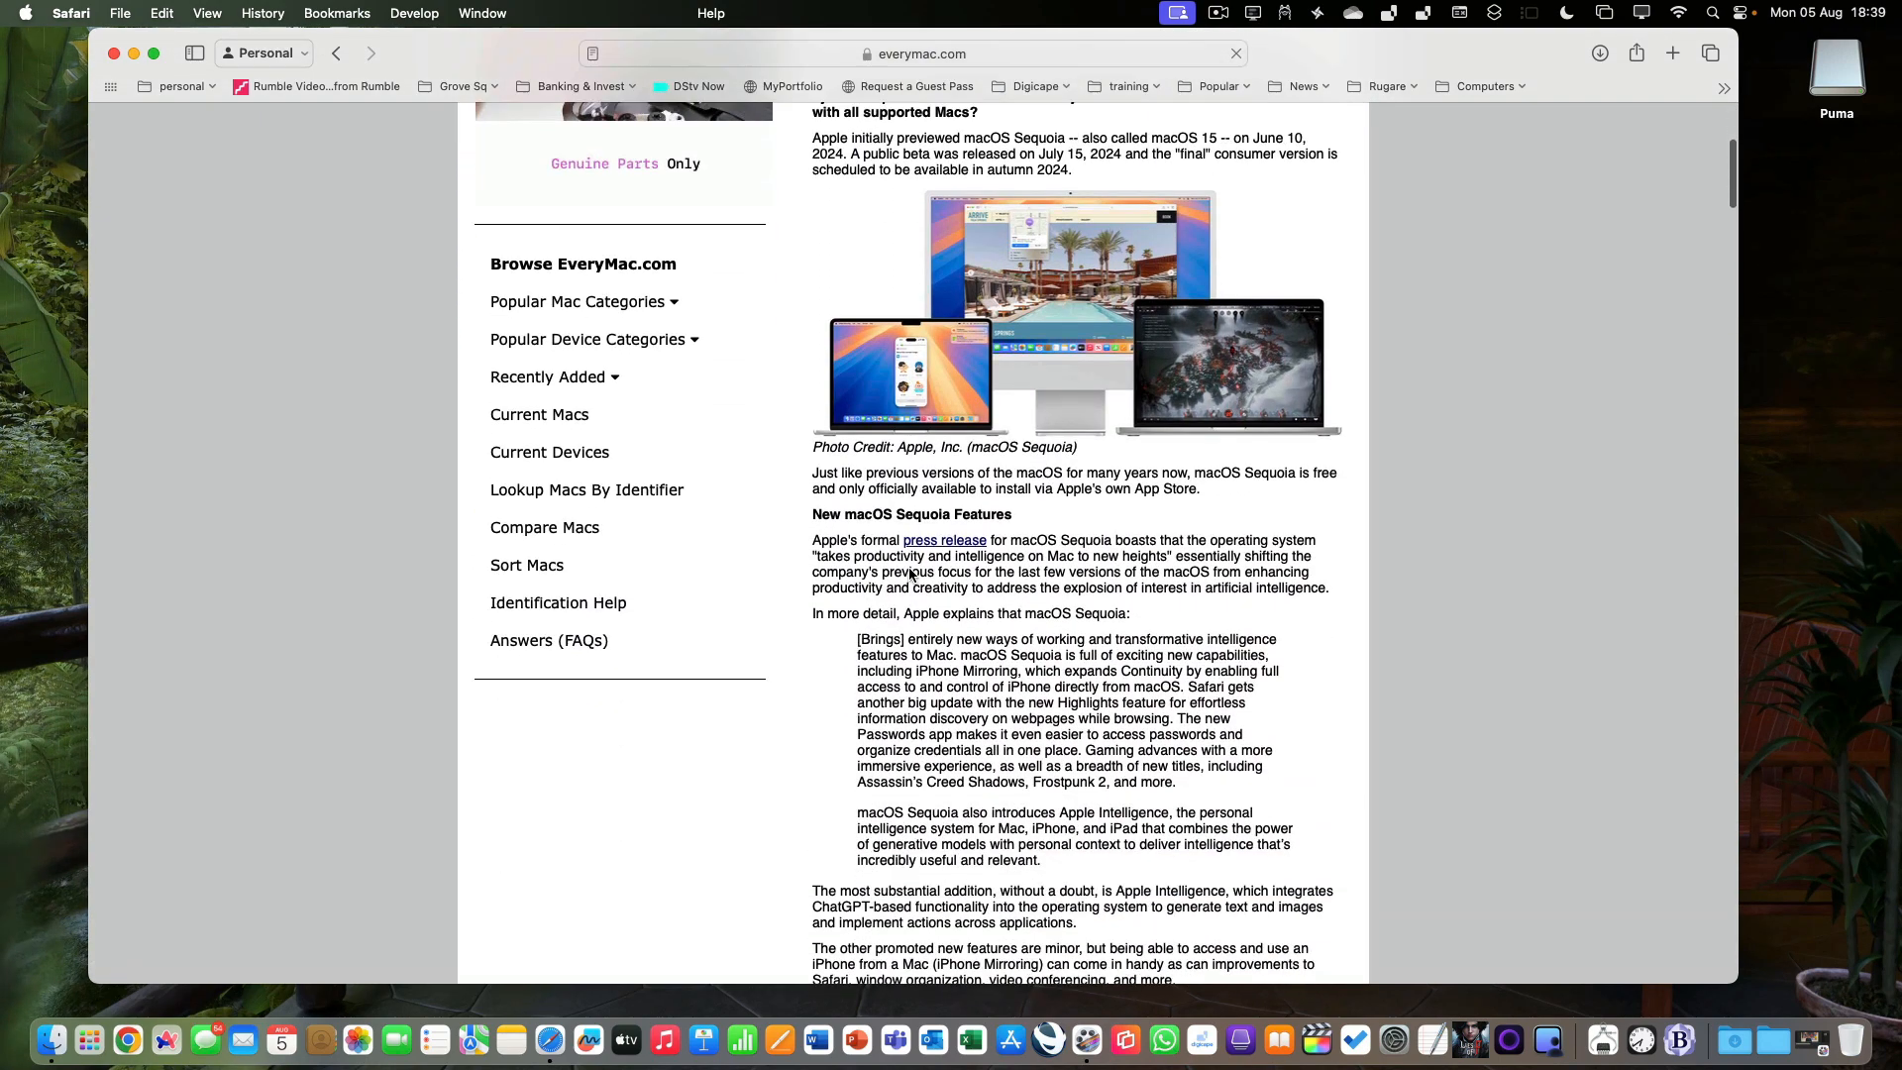
pyautogui.scroll(-5, 909, 573)
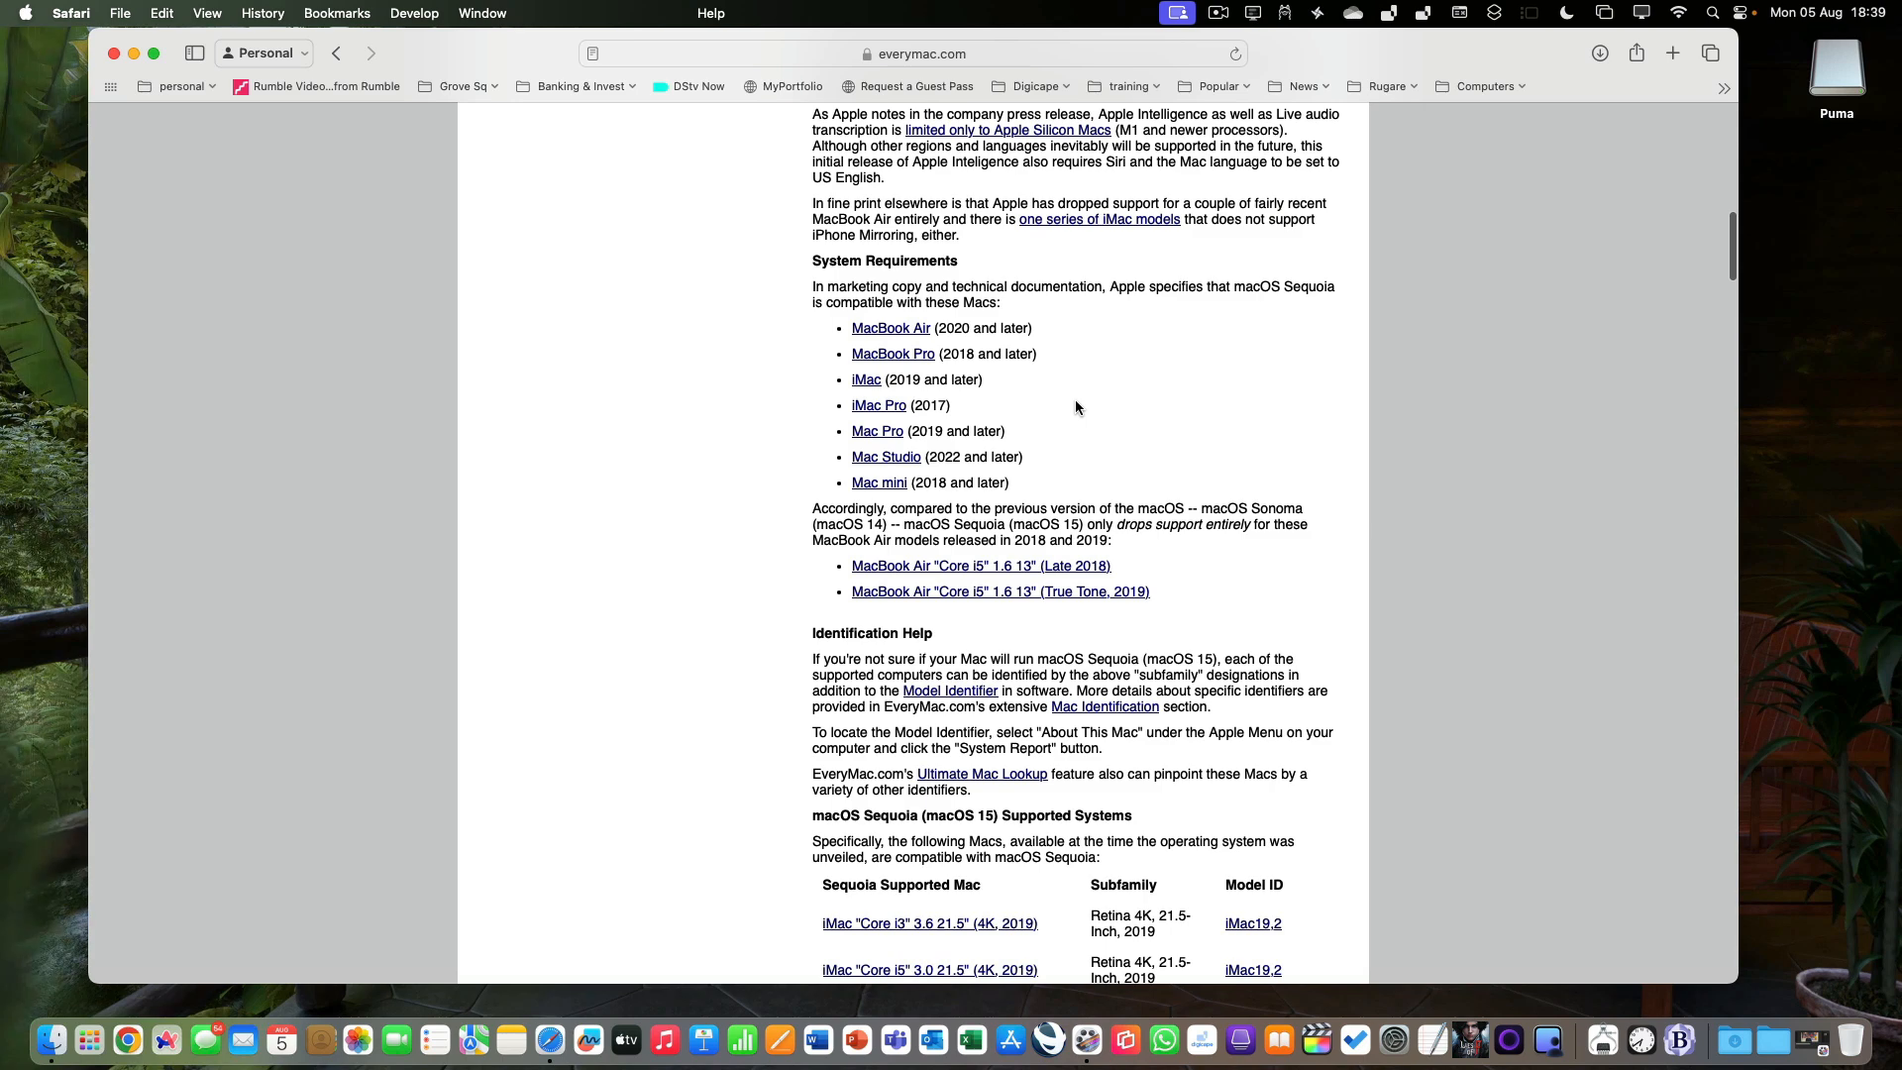
pyautogui.scroll(-1, 1073, 400)
pyautogui.scroll(-6, 1076, 406)
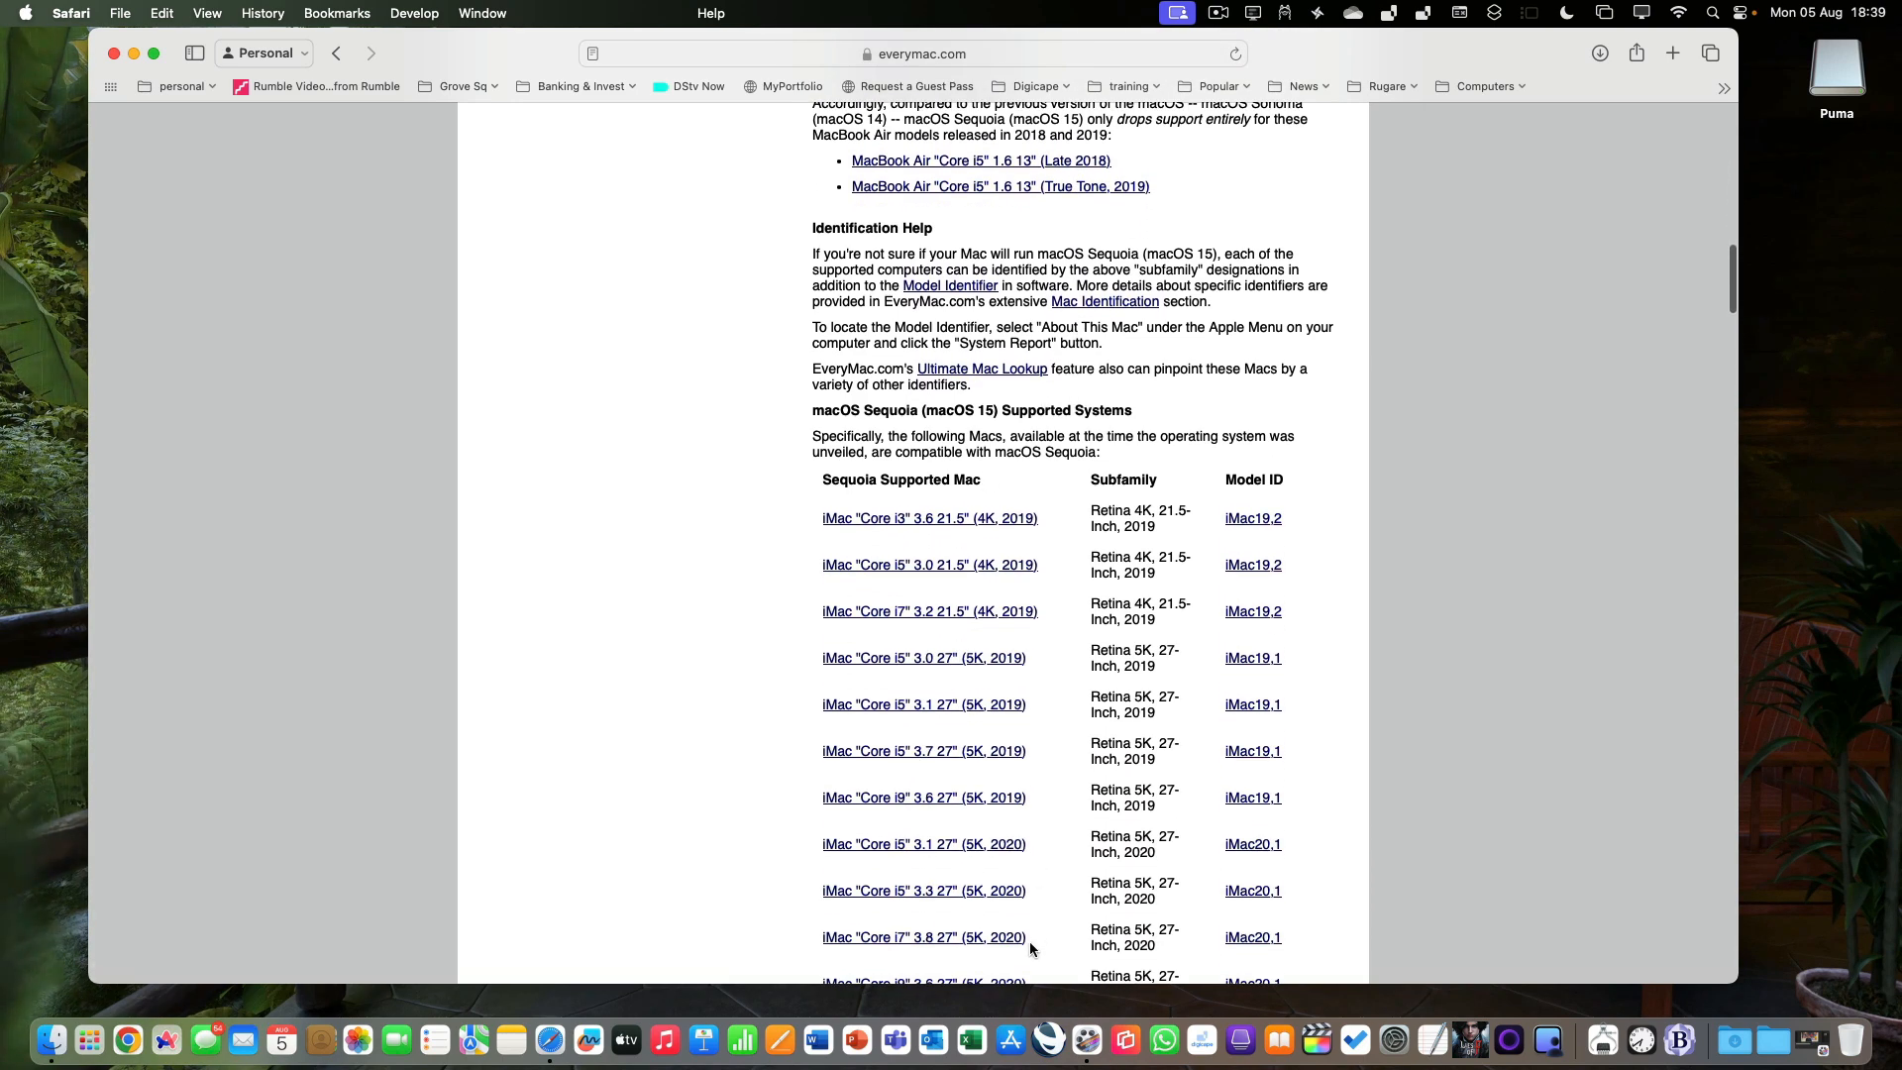
pyautogui.scroll(-2, 1030, 946)
pyautogui.scroll(-3, 1030, 943)
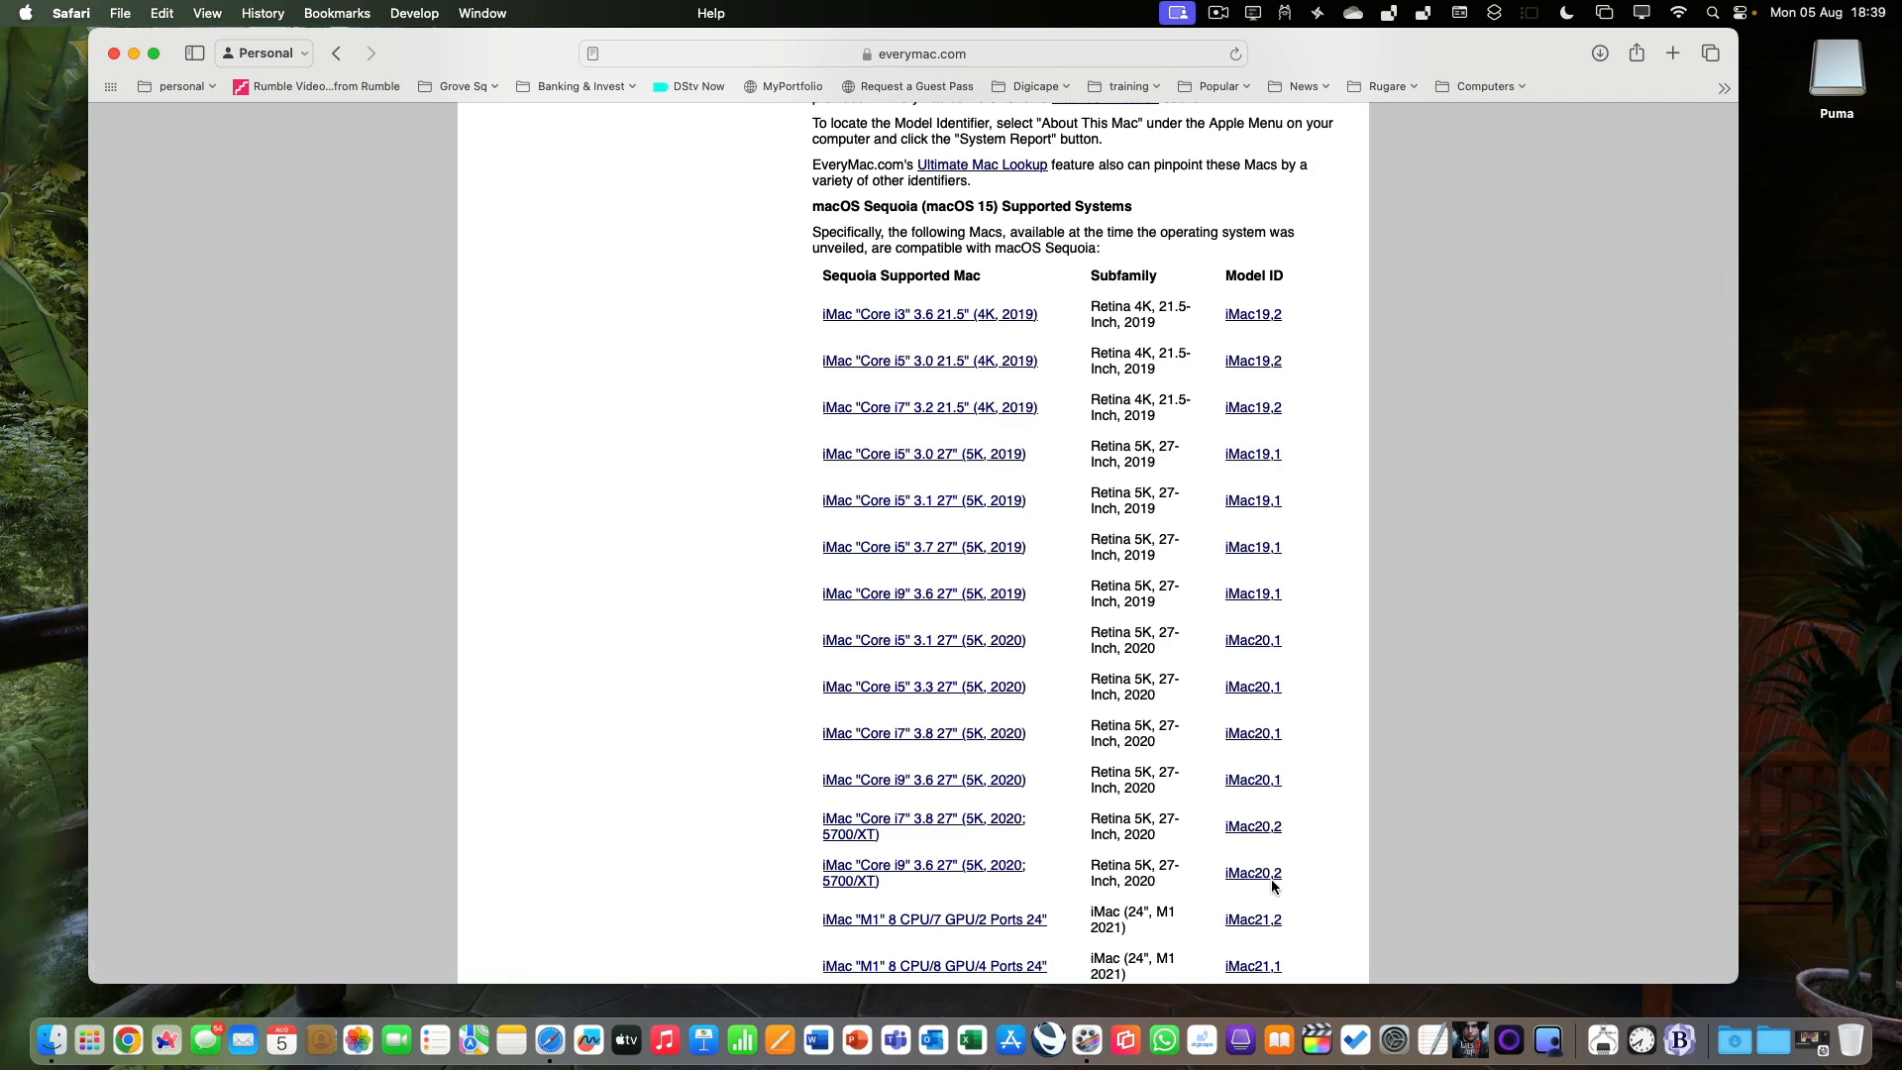
pyautogui.scroll(-1, 1273, 881)
pyautogui.scroll(-9, 1273, 884)
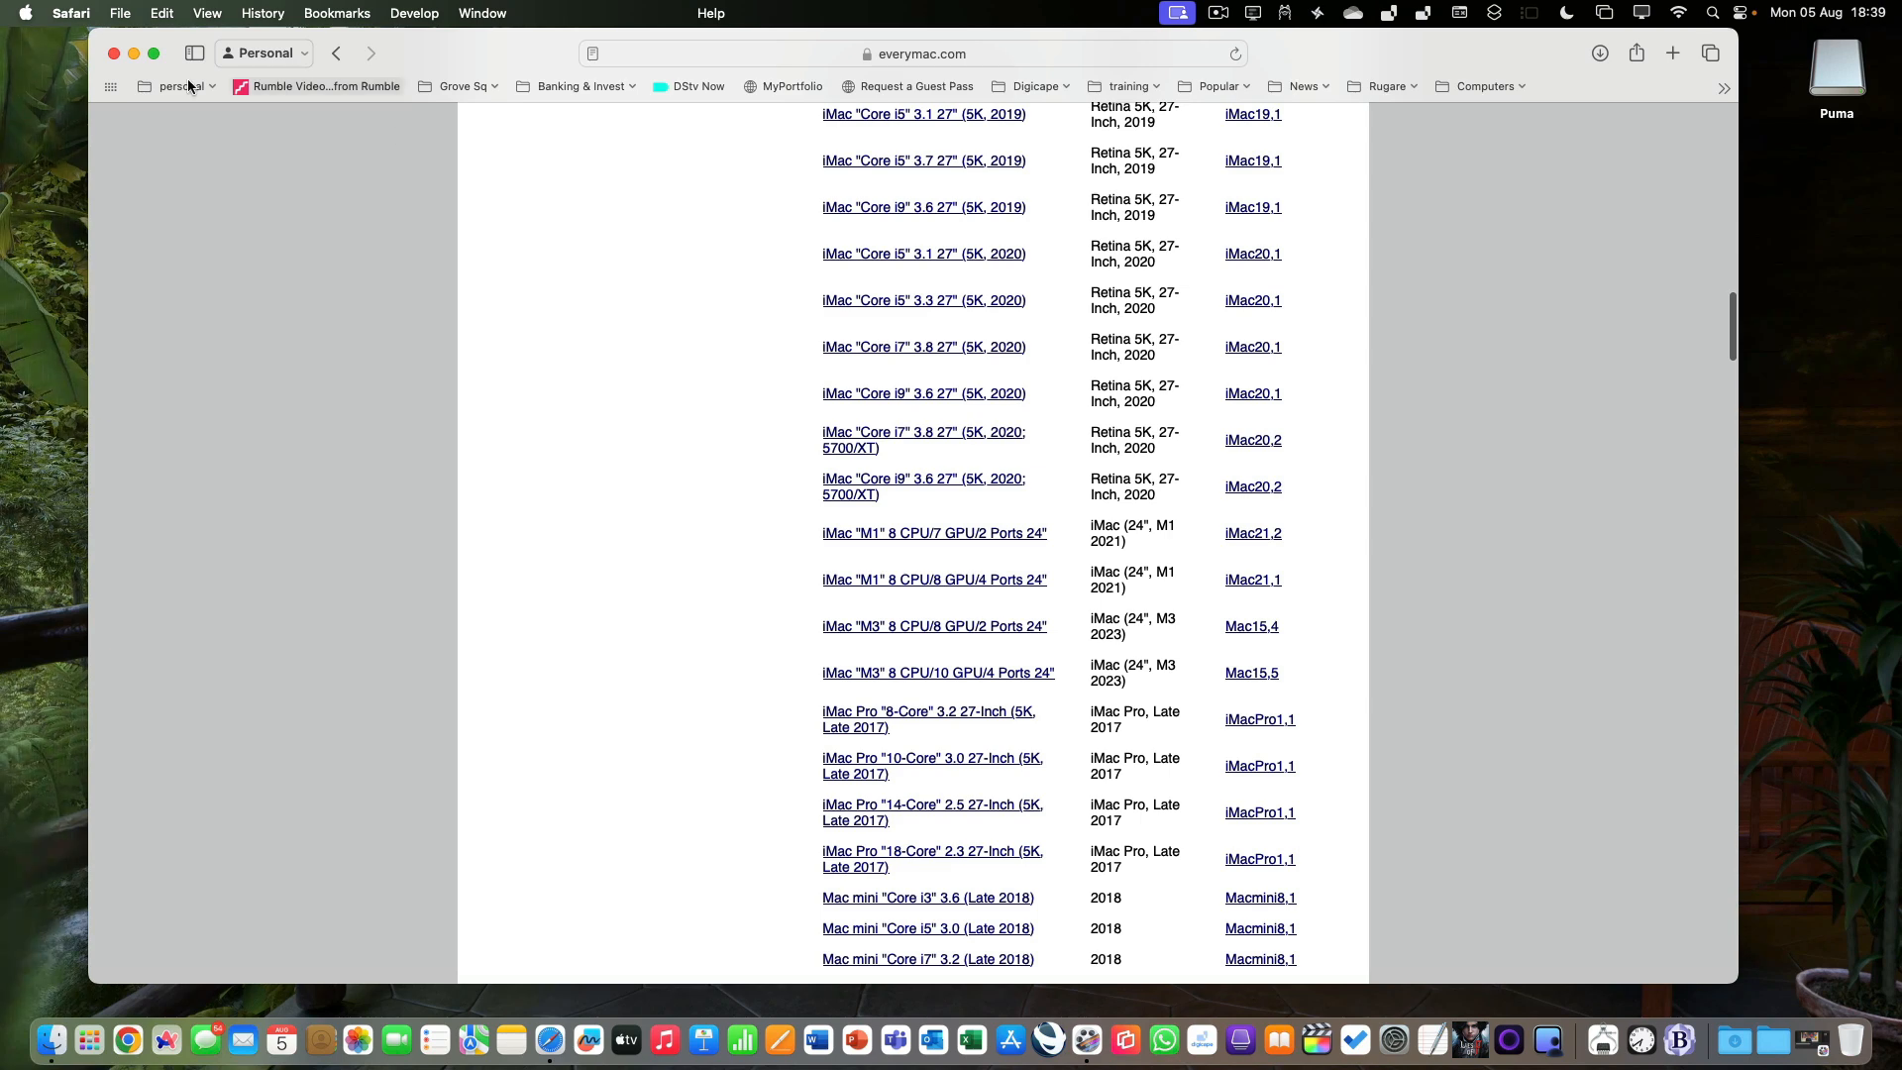
# View the Mac's hardware overview in the System Report through the About section of System Settings, and close both windows.
pyautogui.click(24, 13)
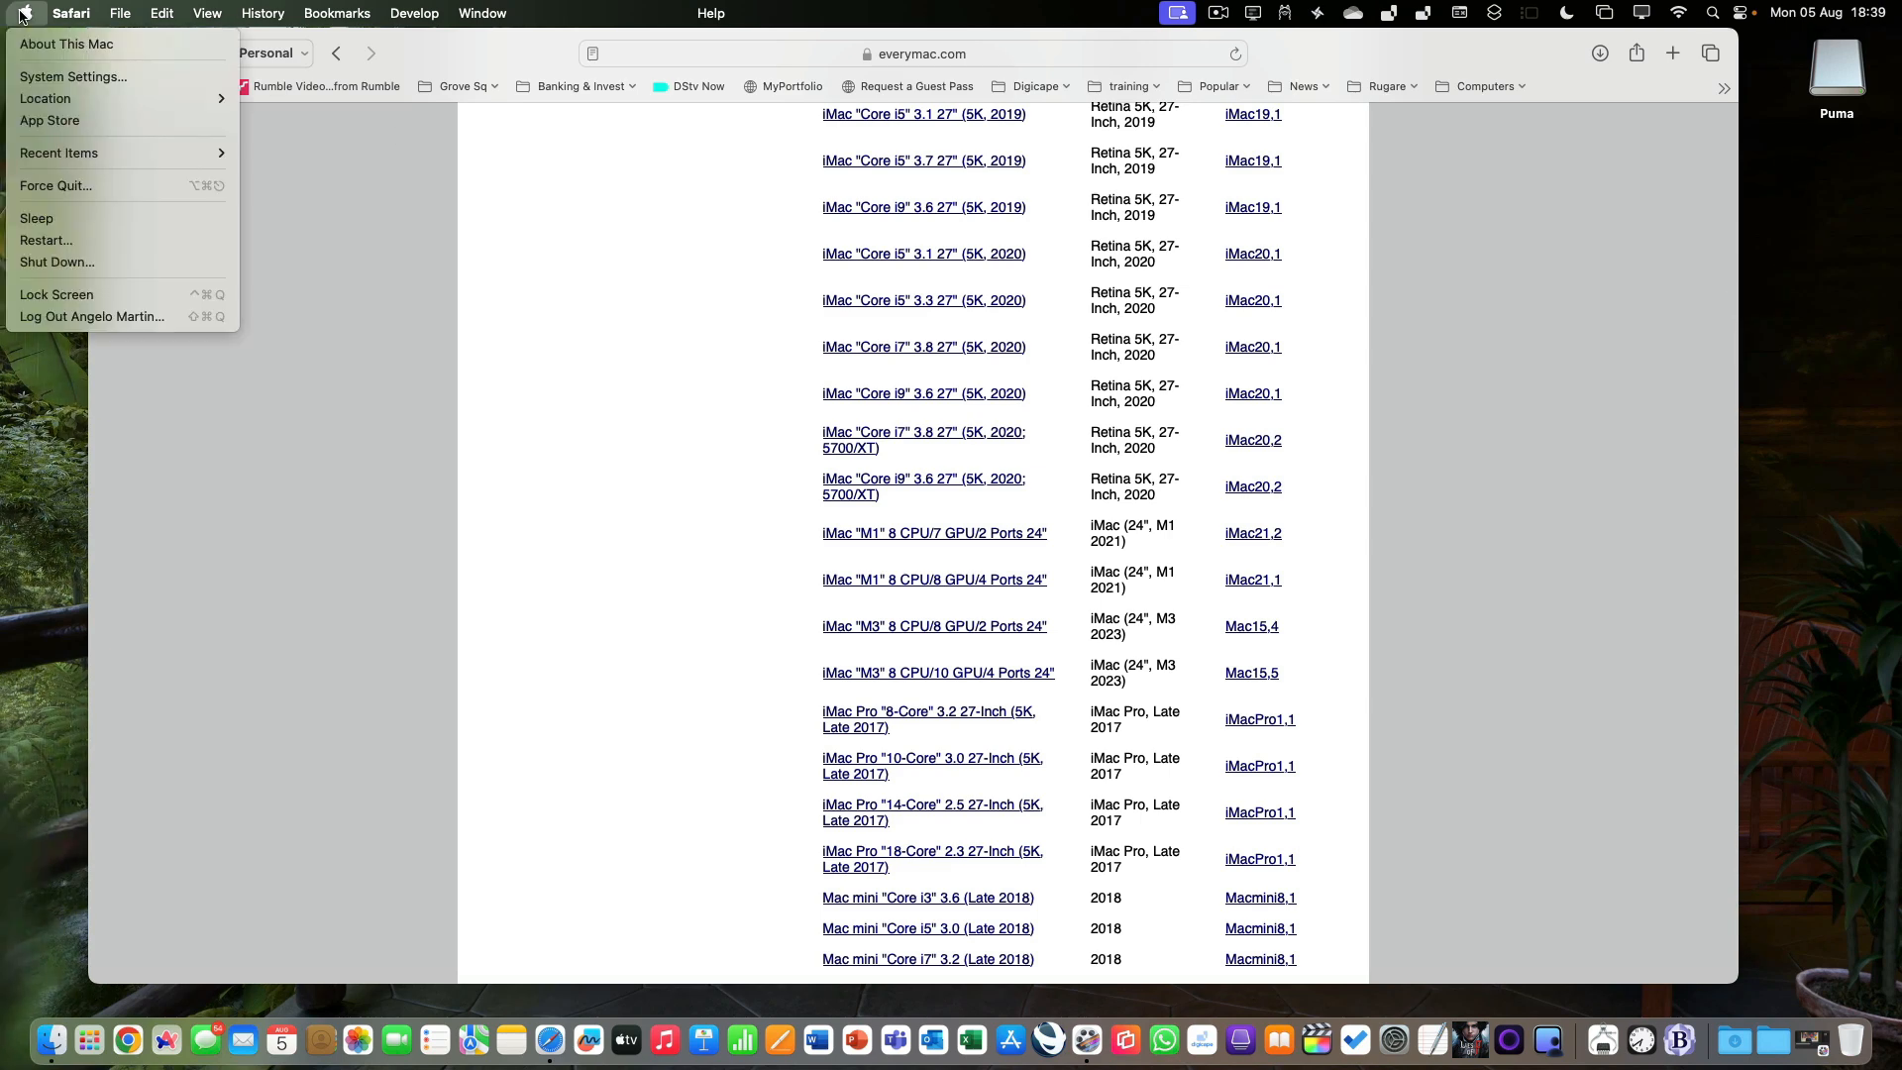
pyautogui.click(24, 77)
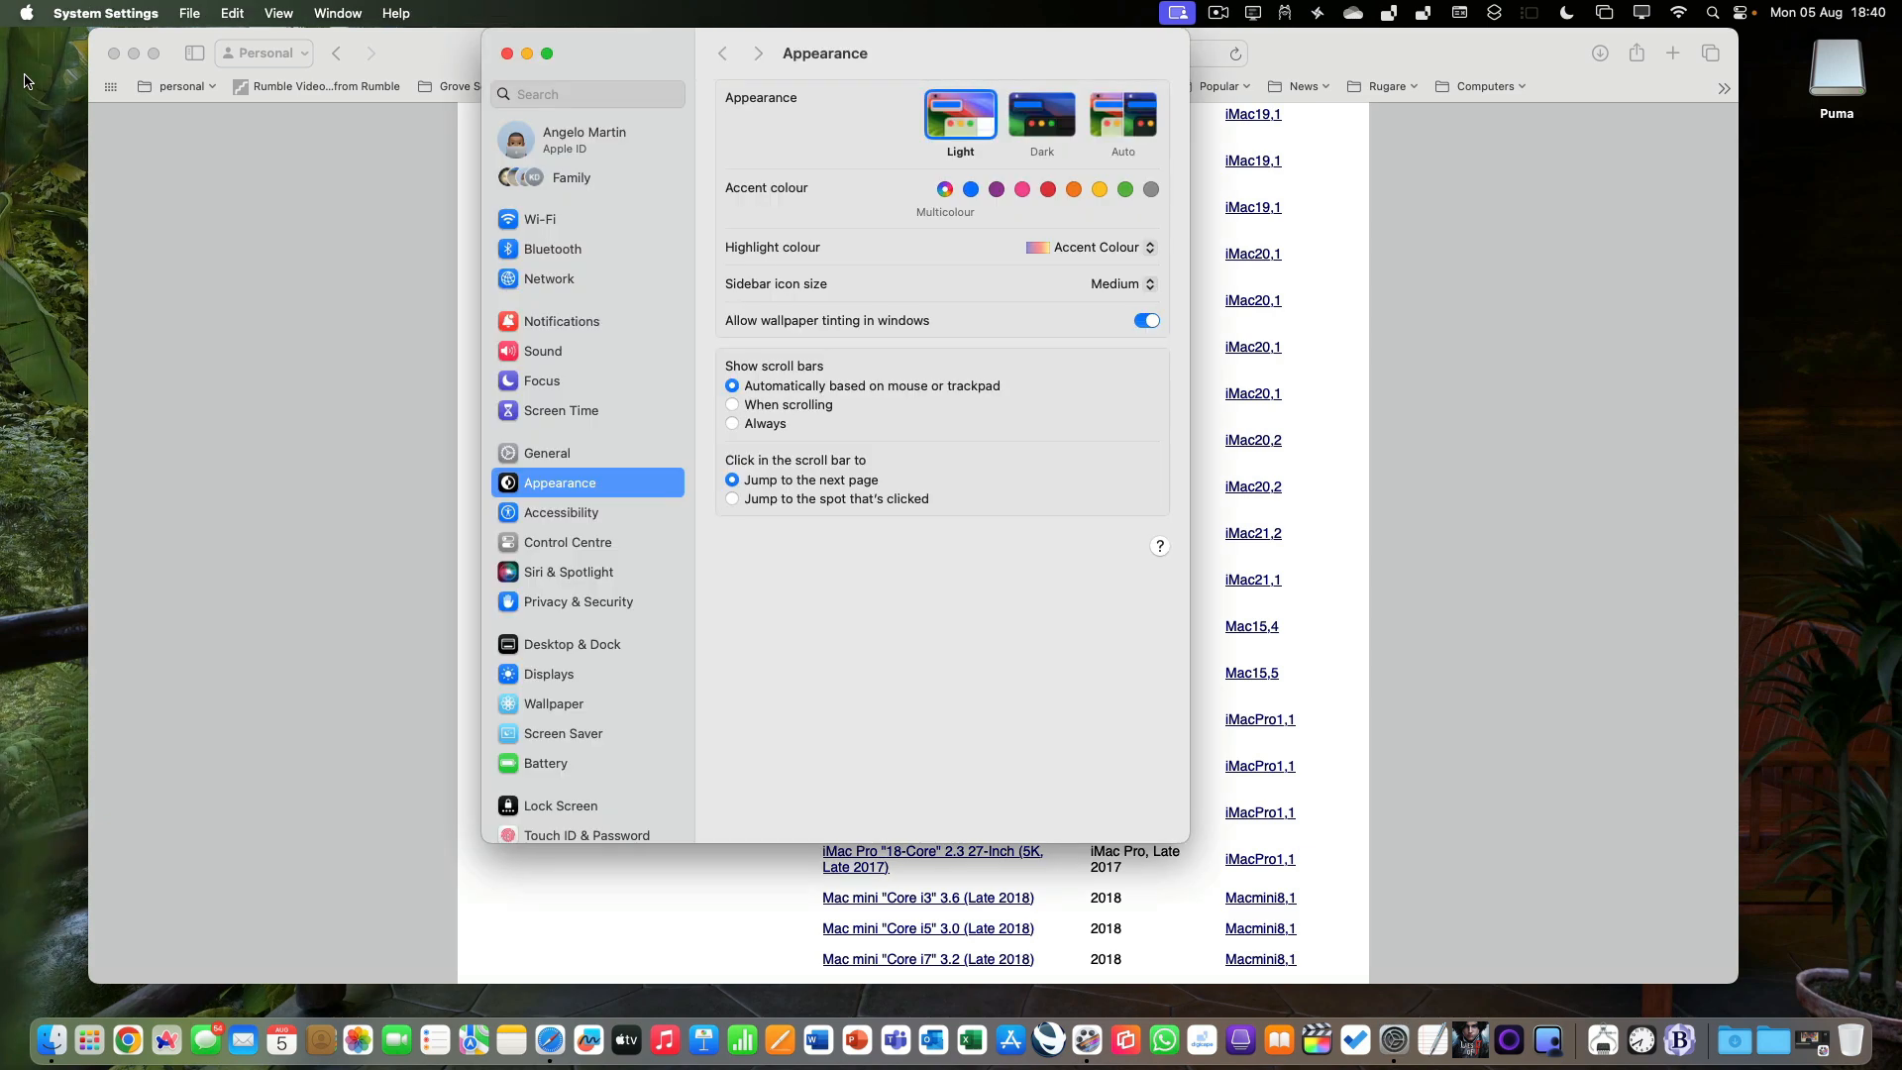
pyautogui.click(548, 454)
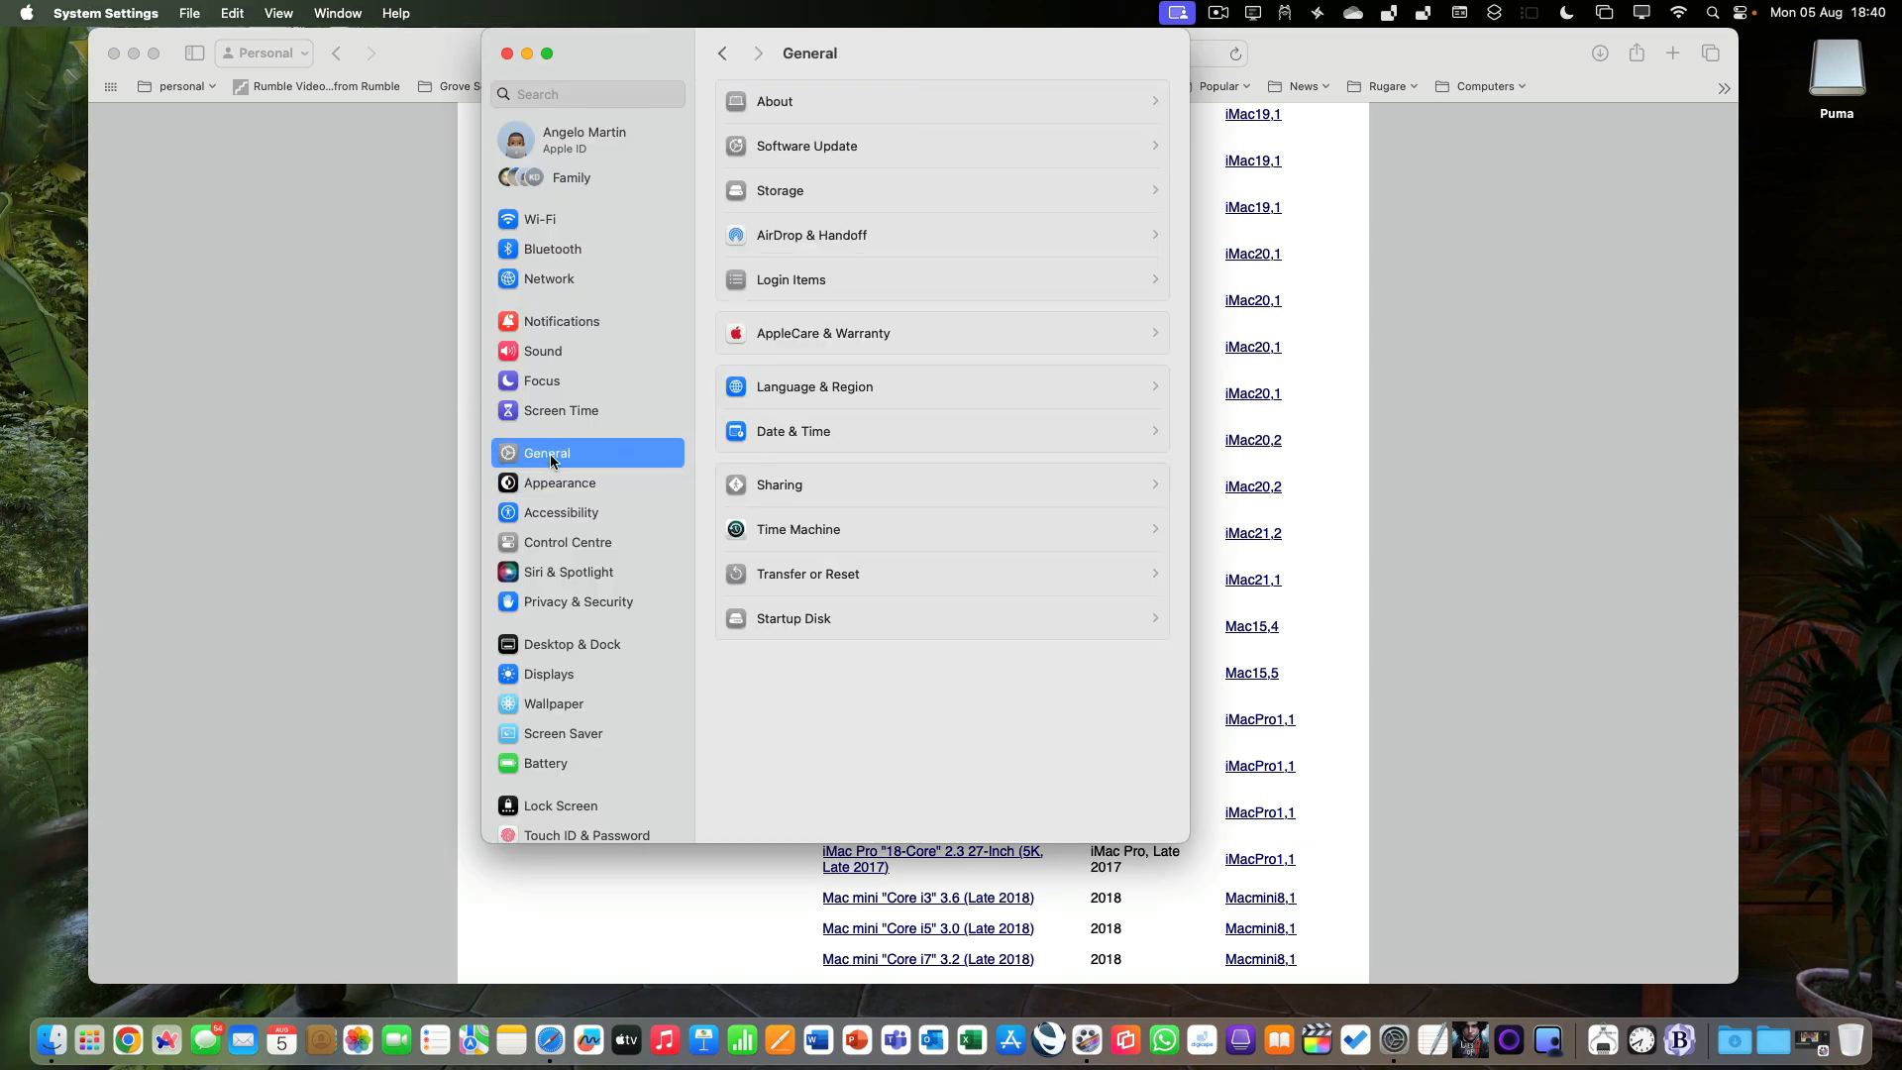
pyautogui.click(910, 111)
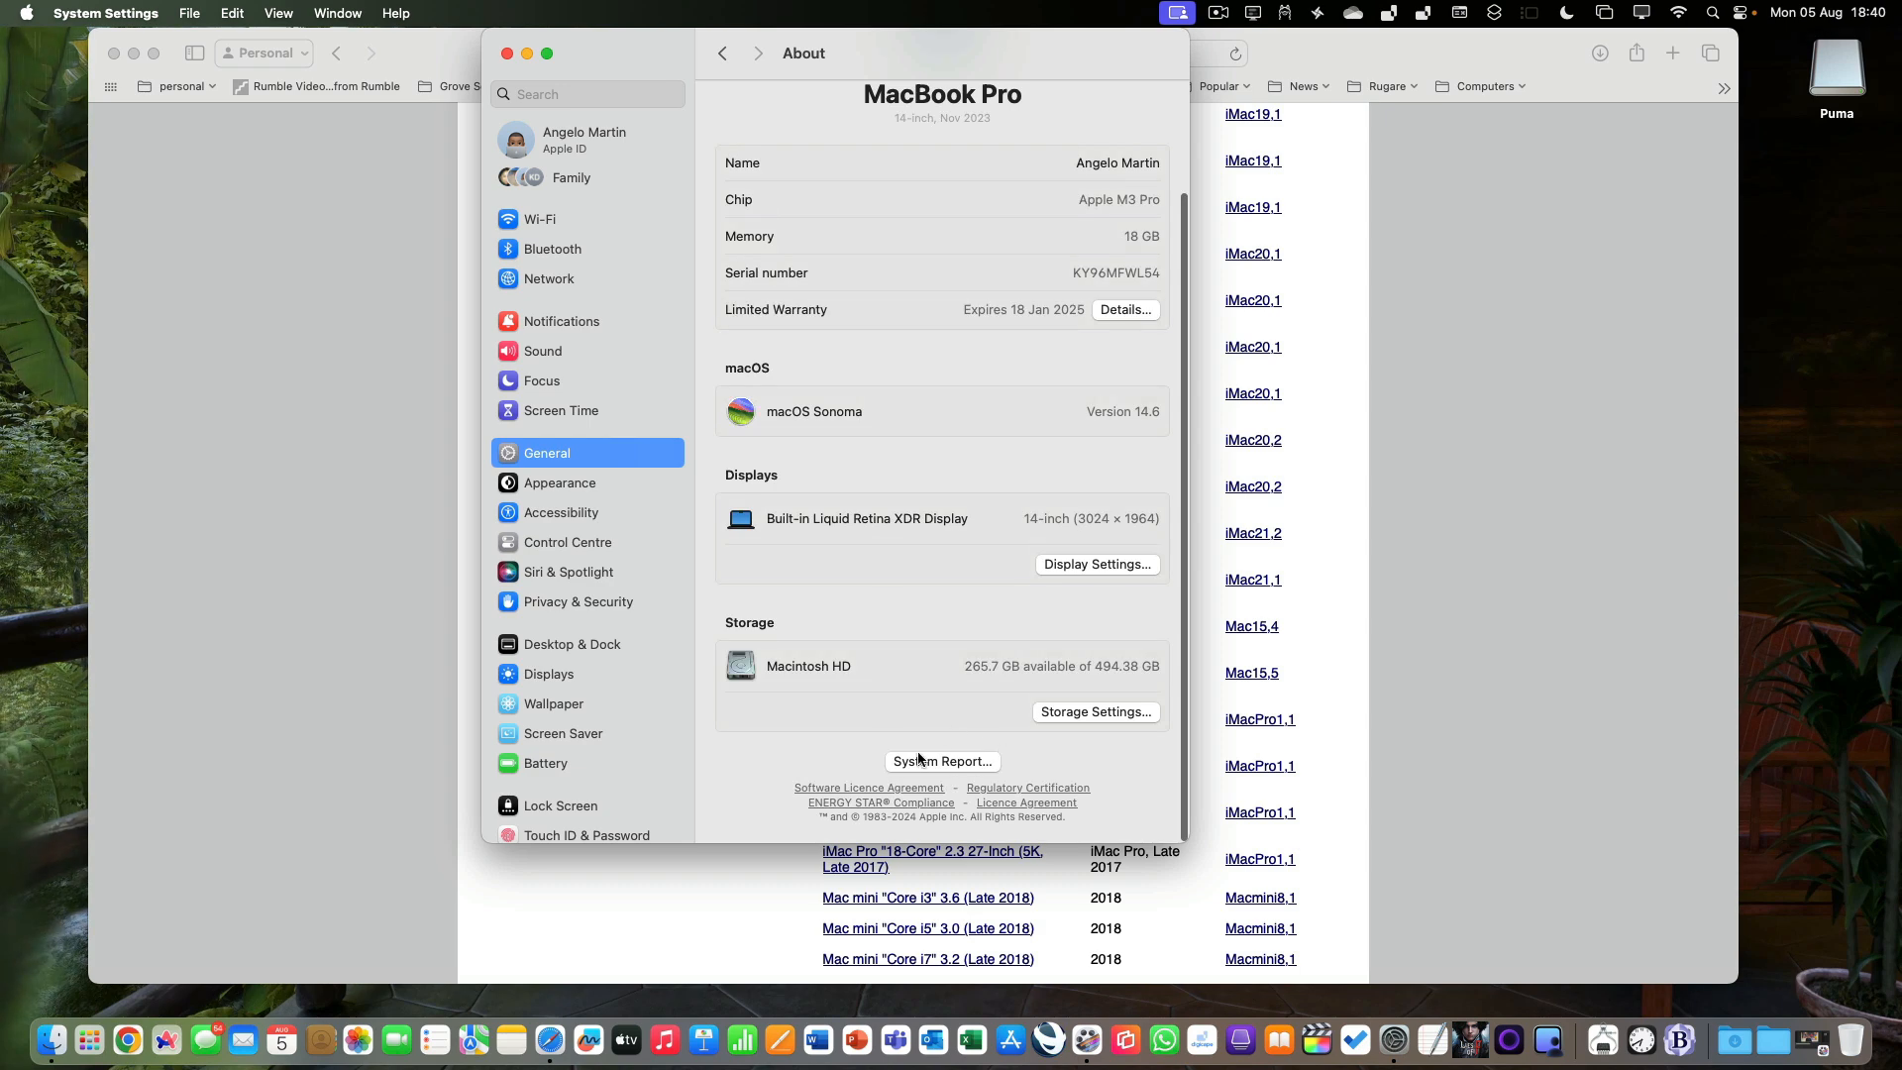
pyautogui.click(931, 758)
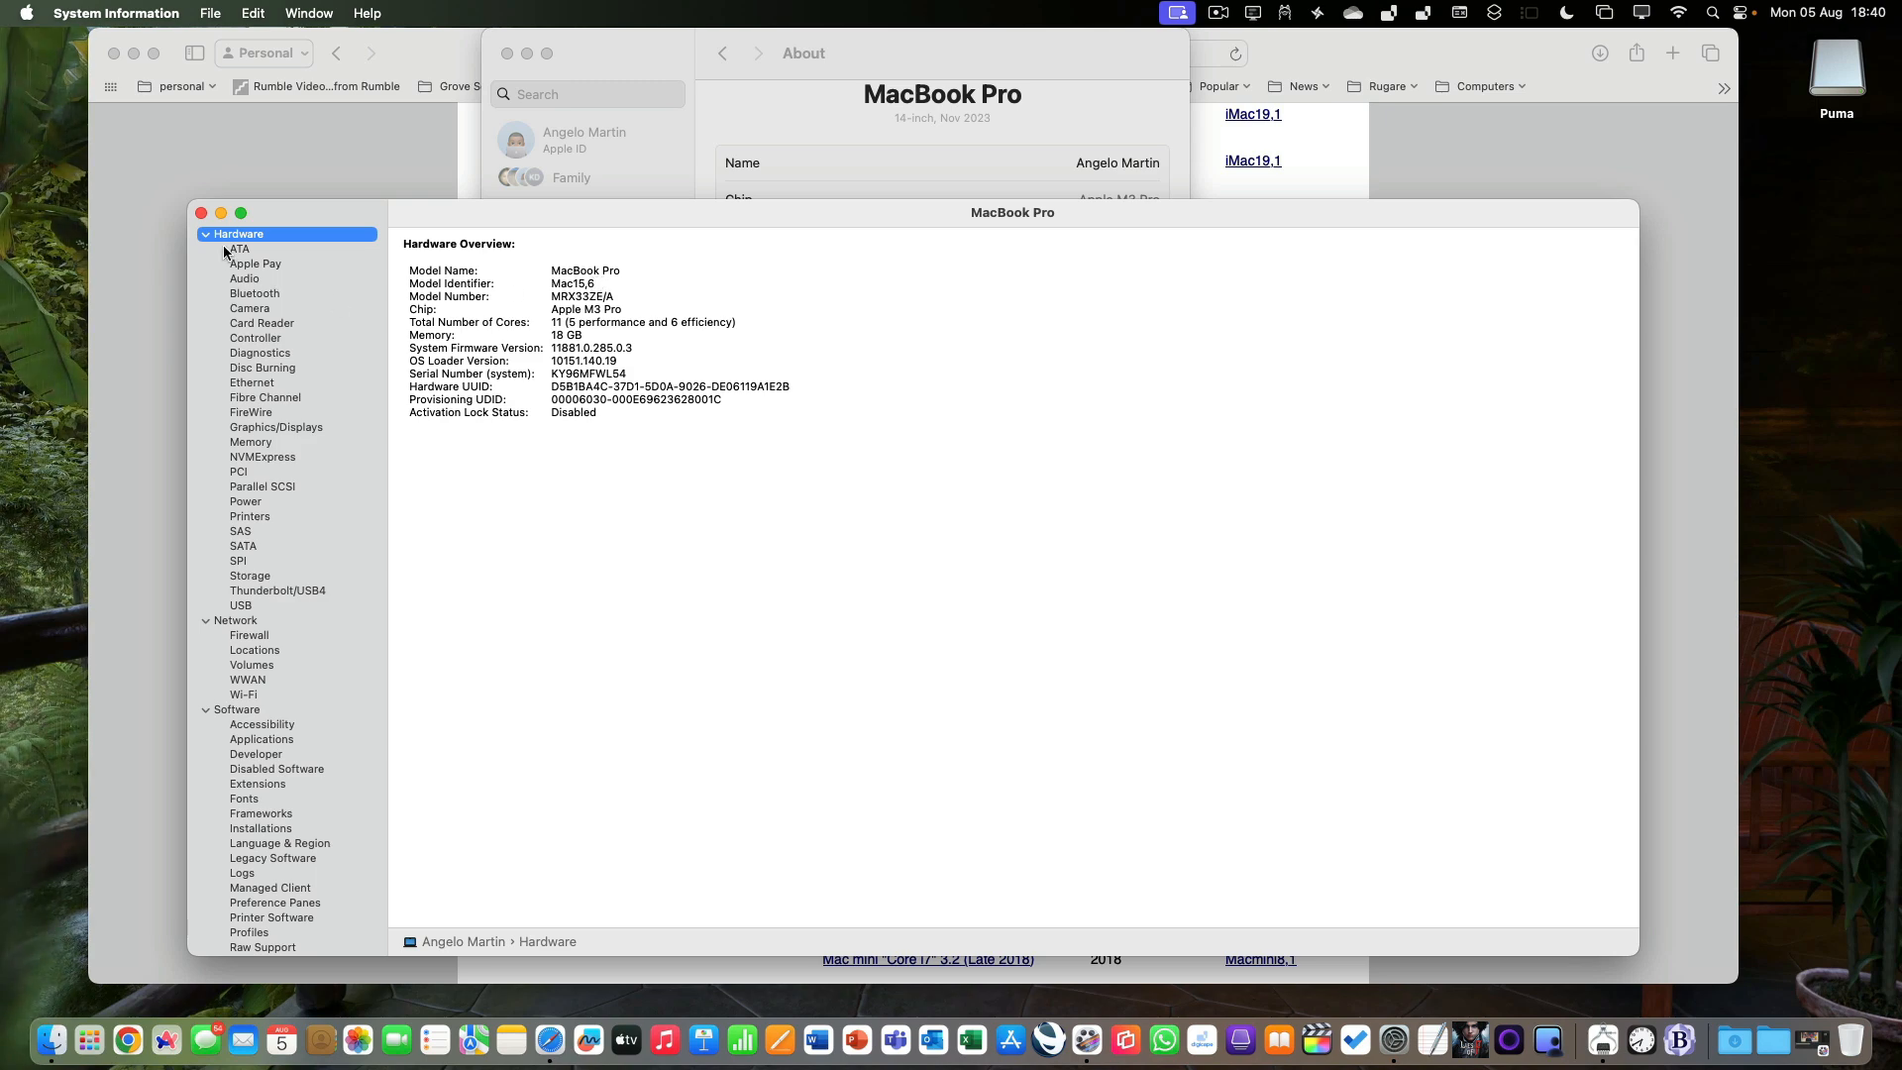
pyautogui.click(201, 216)
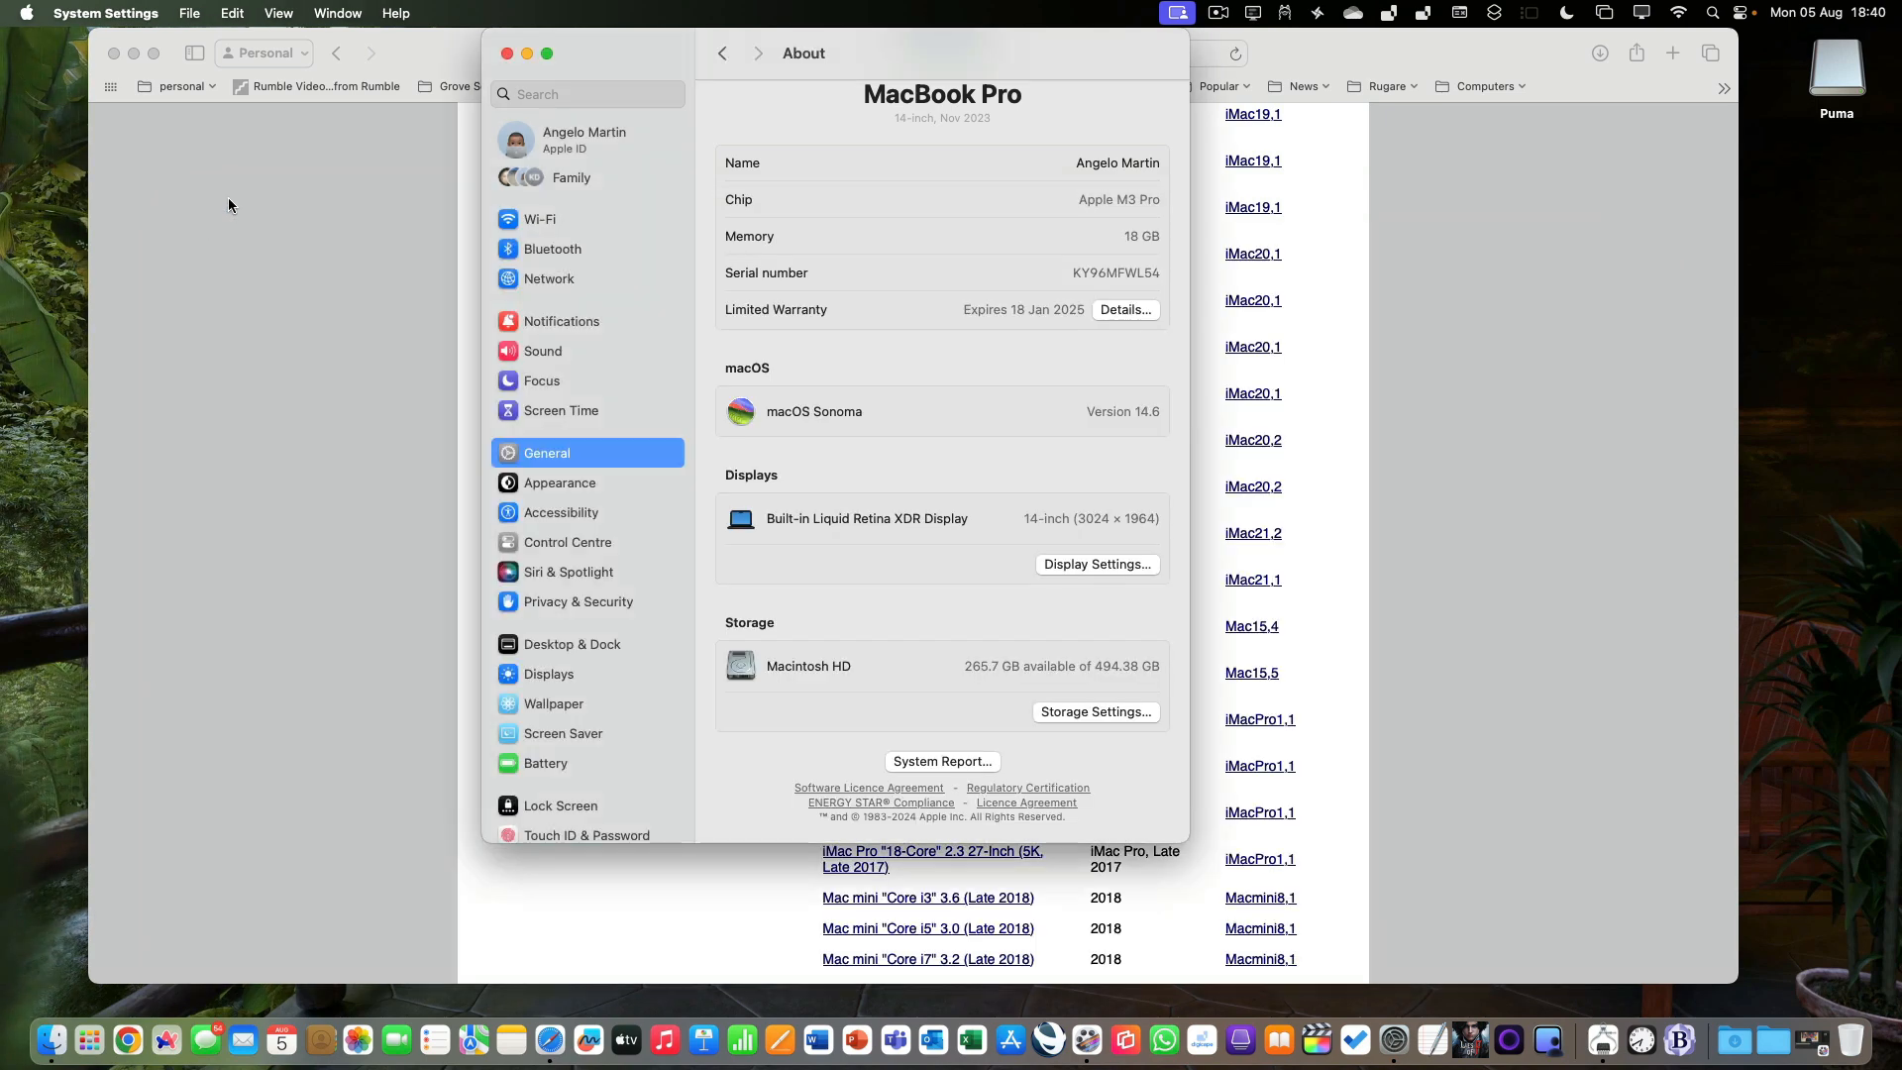
pyautogui.click(505, 54)
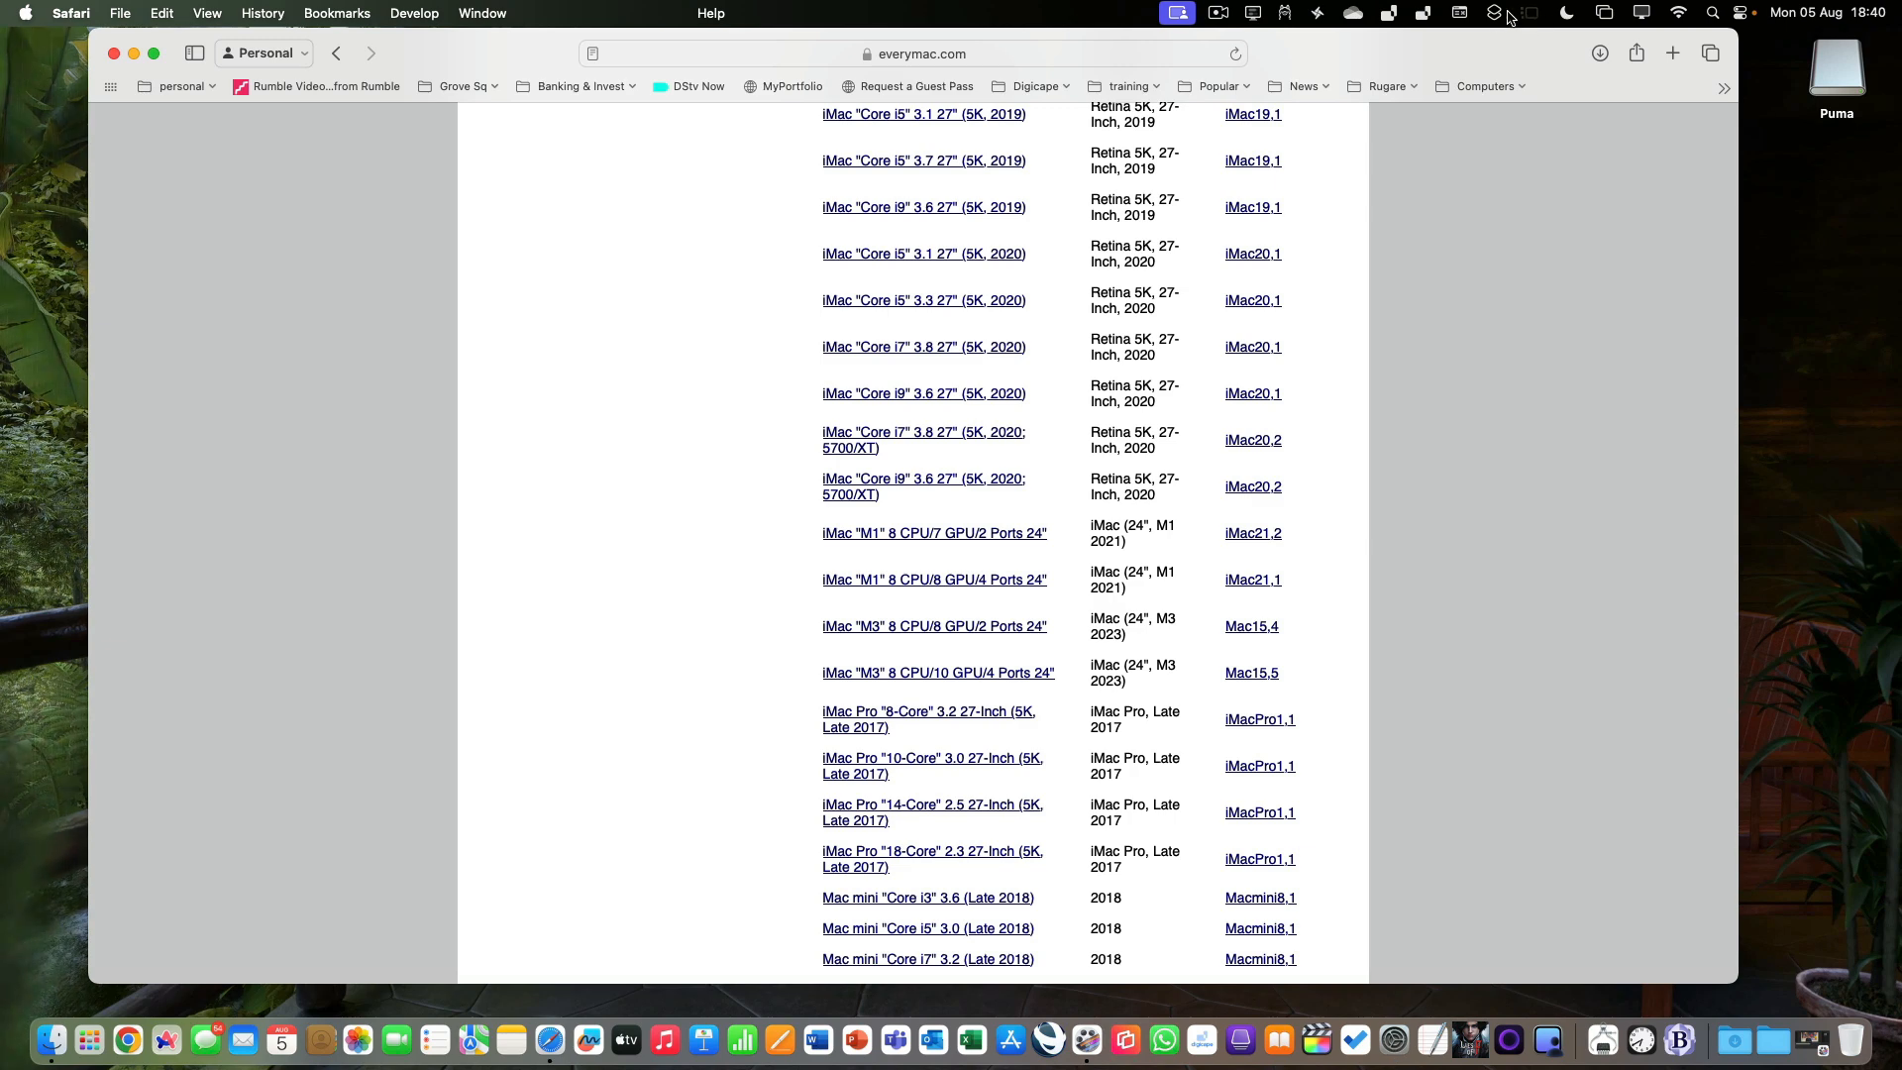
# Show the on-screen Keyboard Viewer beside the compatibility article.
pyautogui.click(1461, 13)
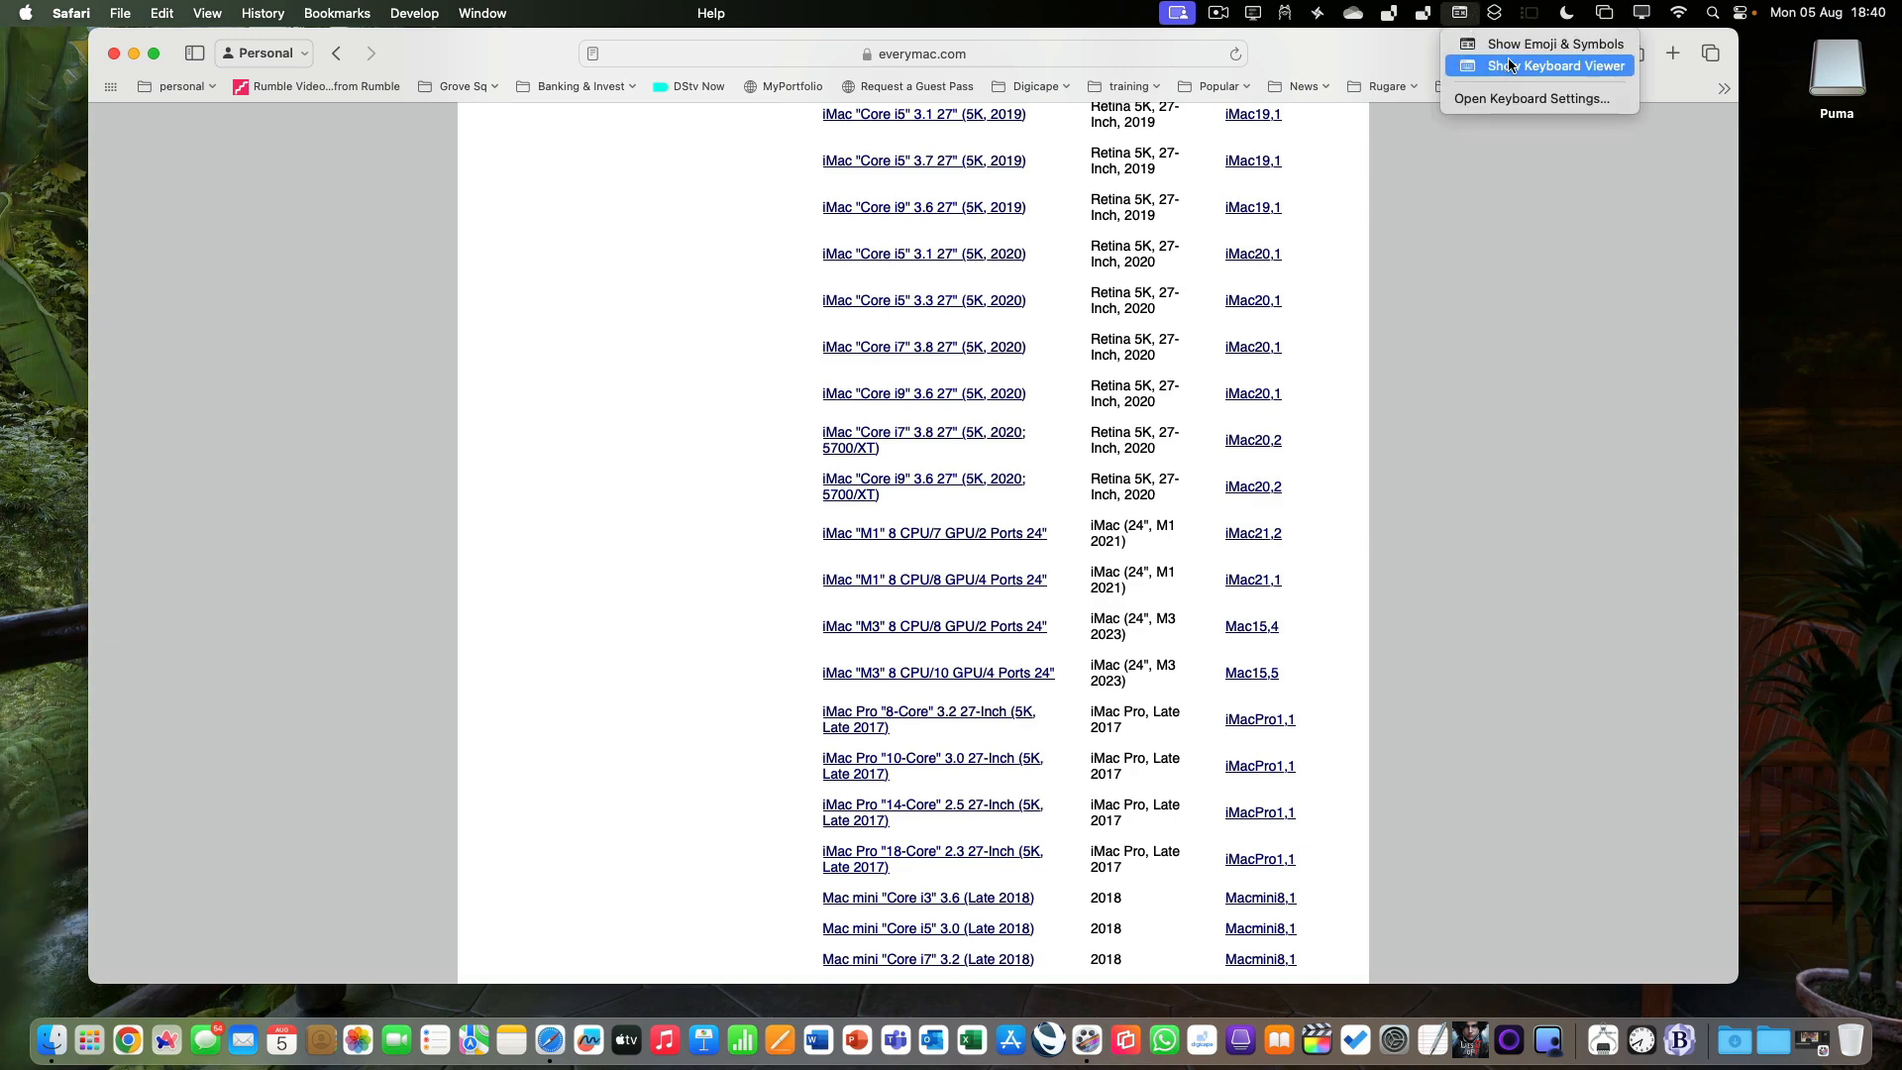
pyautogui.click(1509, 66)
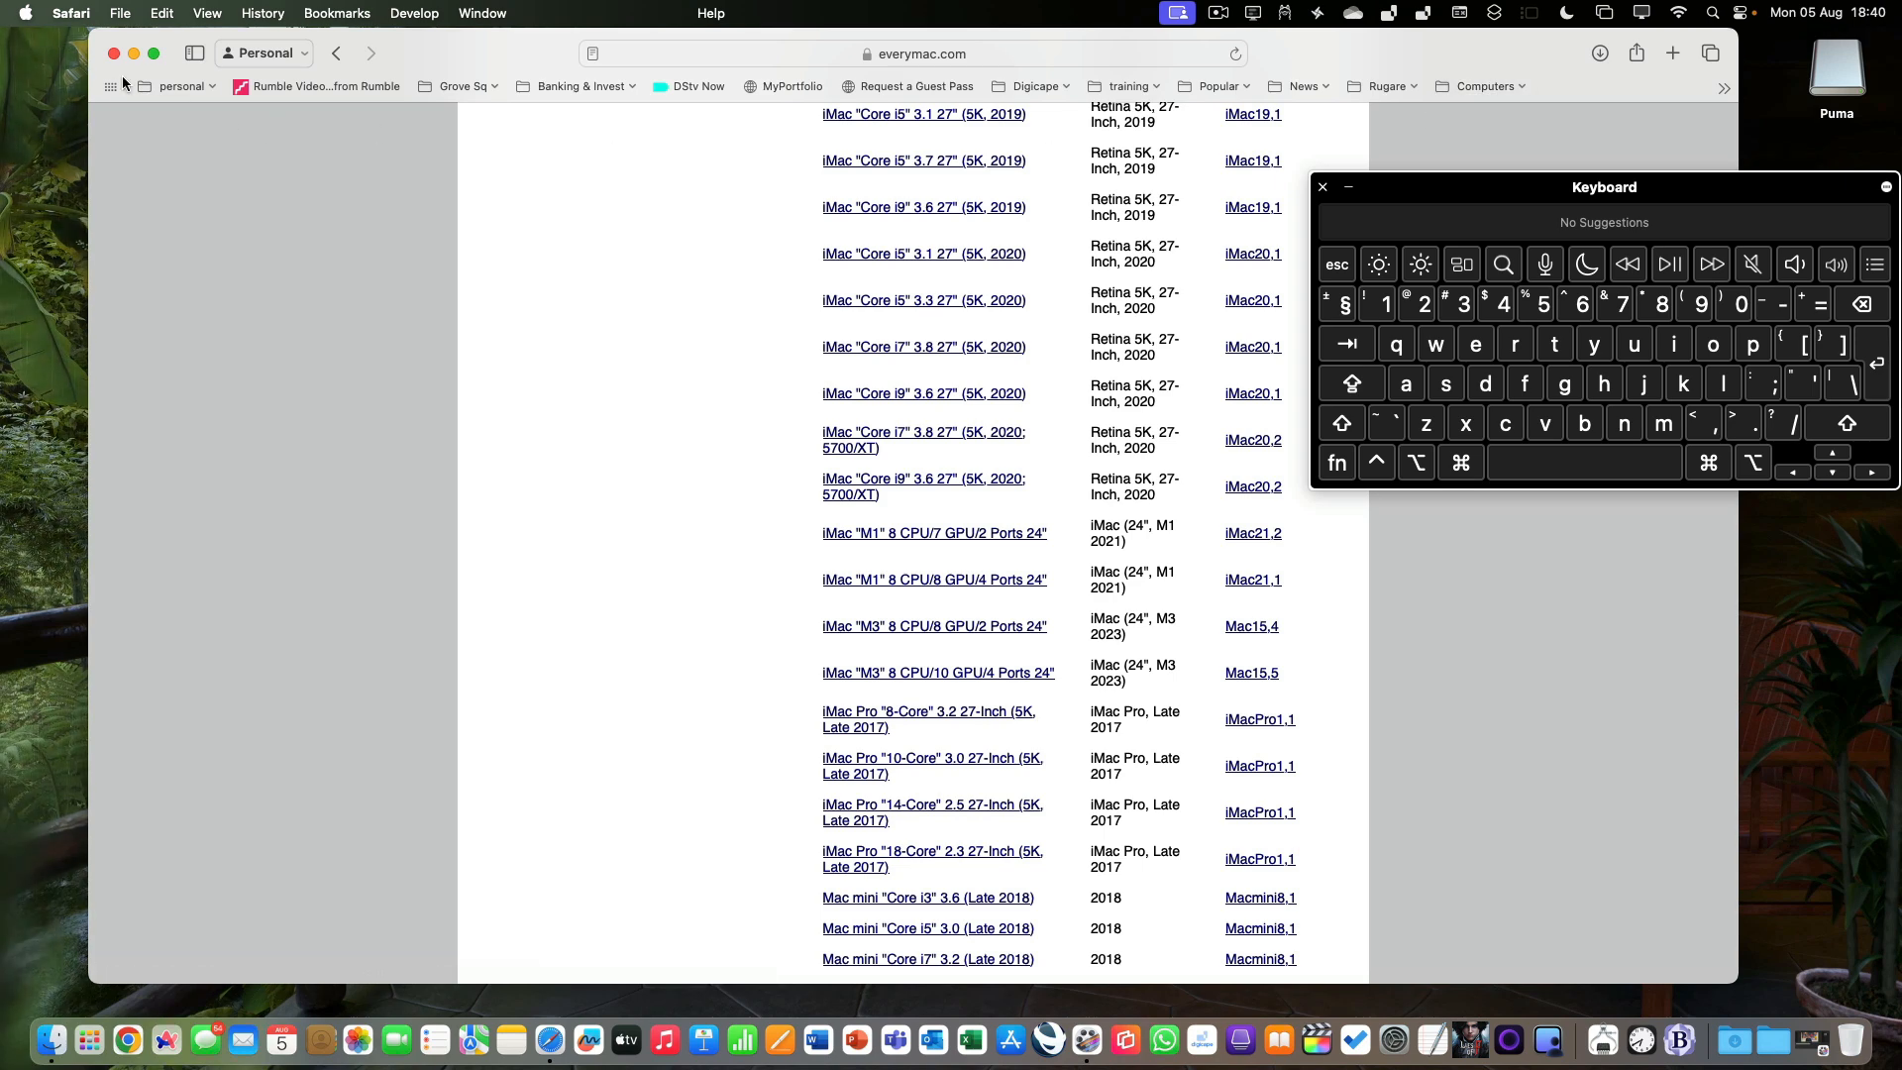
pyautogui.click(25, 14)
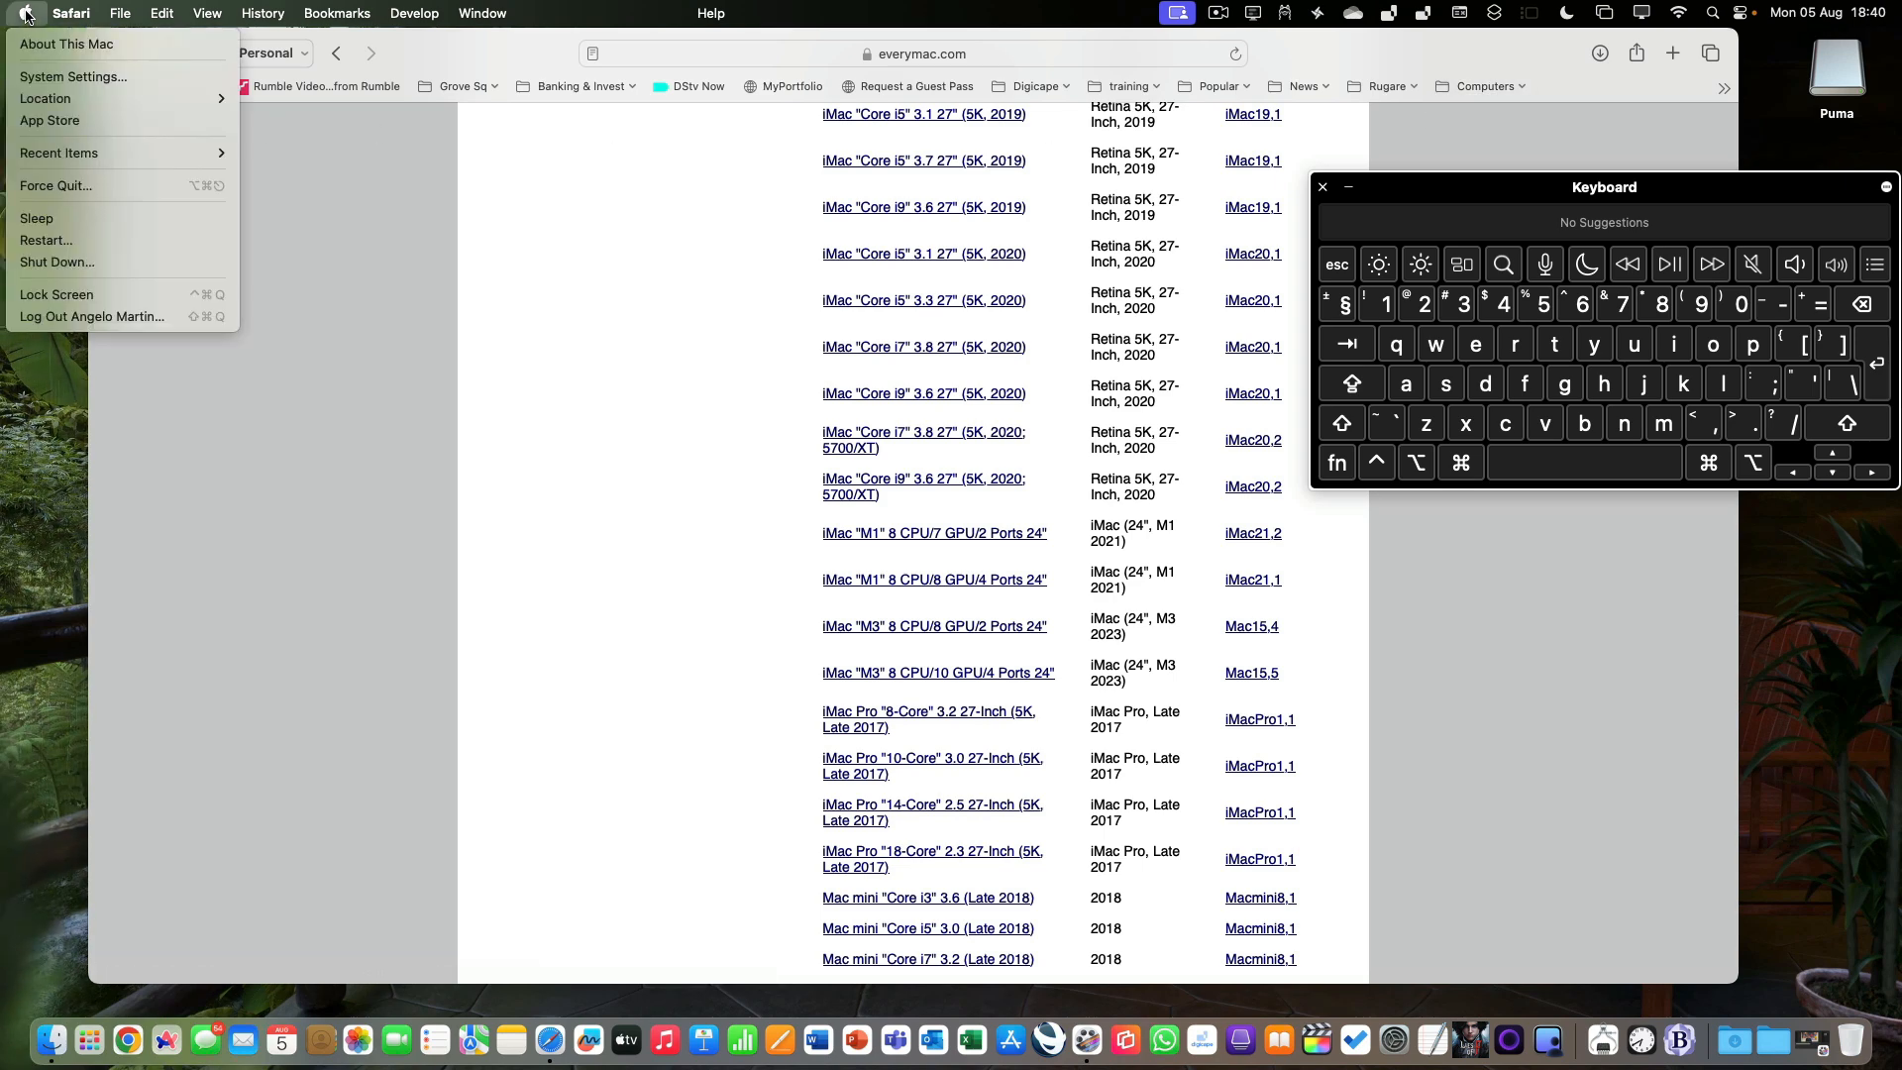
pyautogui.click(26, 16)
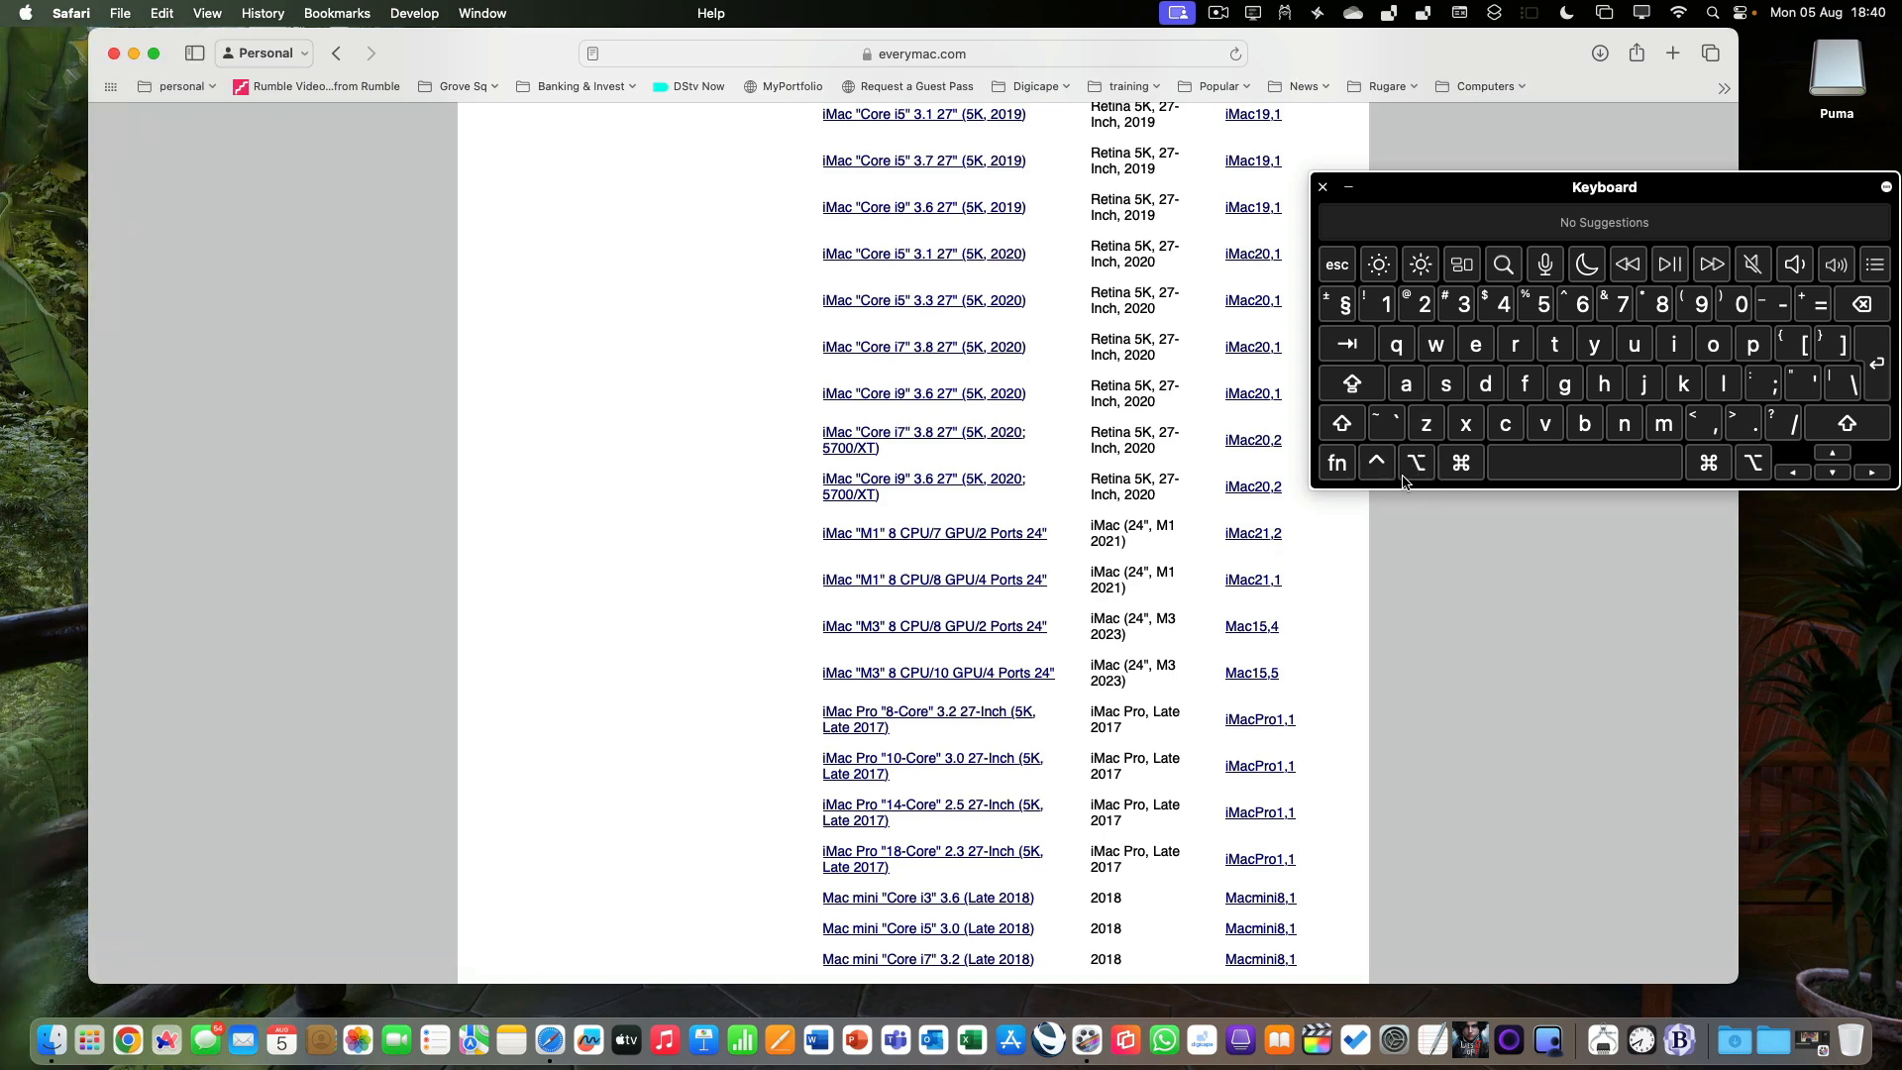
# Open System Information directly to view the hardware overview, and close it together with the Keyboard Viewer.
pyautogui.click(26, 14)
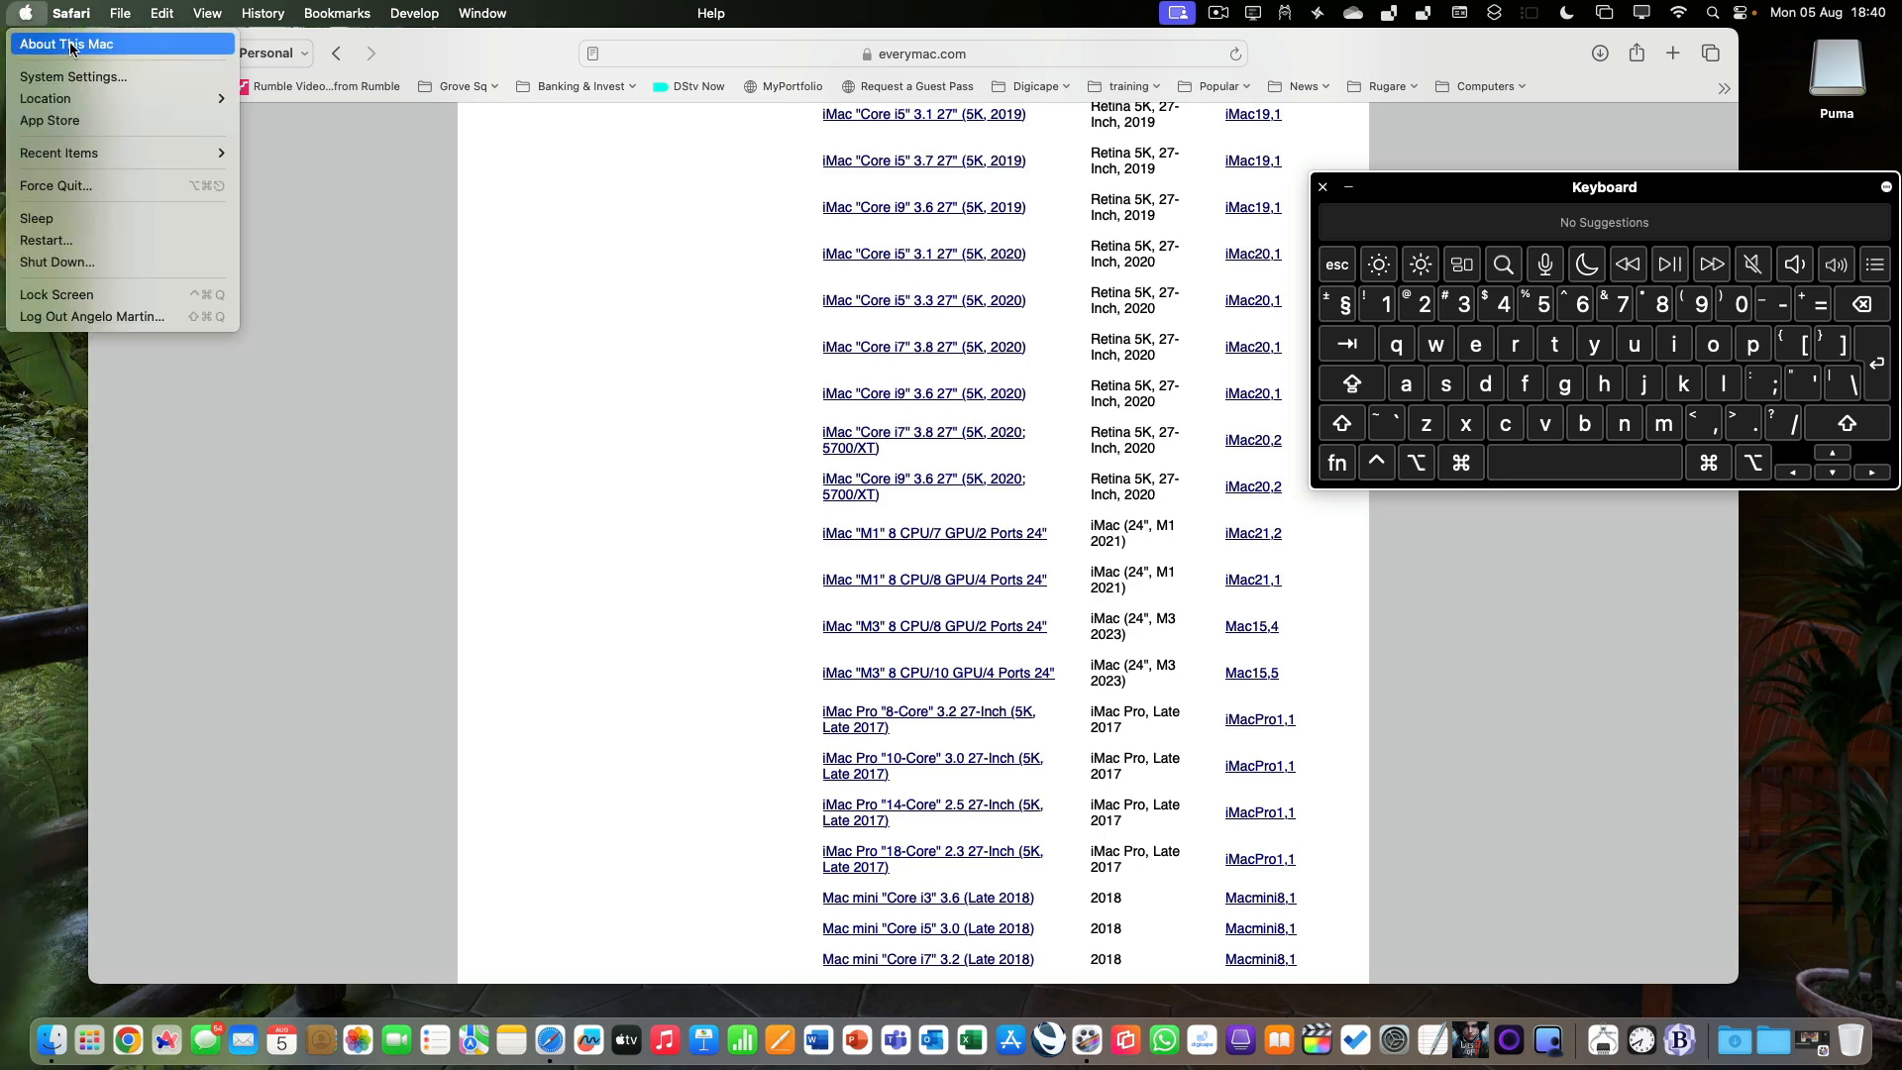
pyautogui.press('alt')
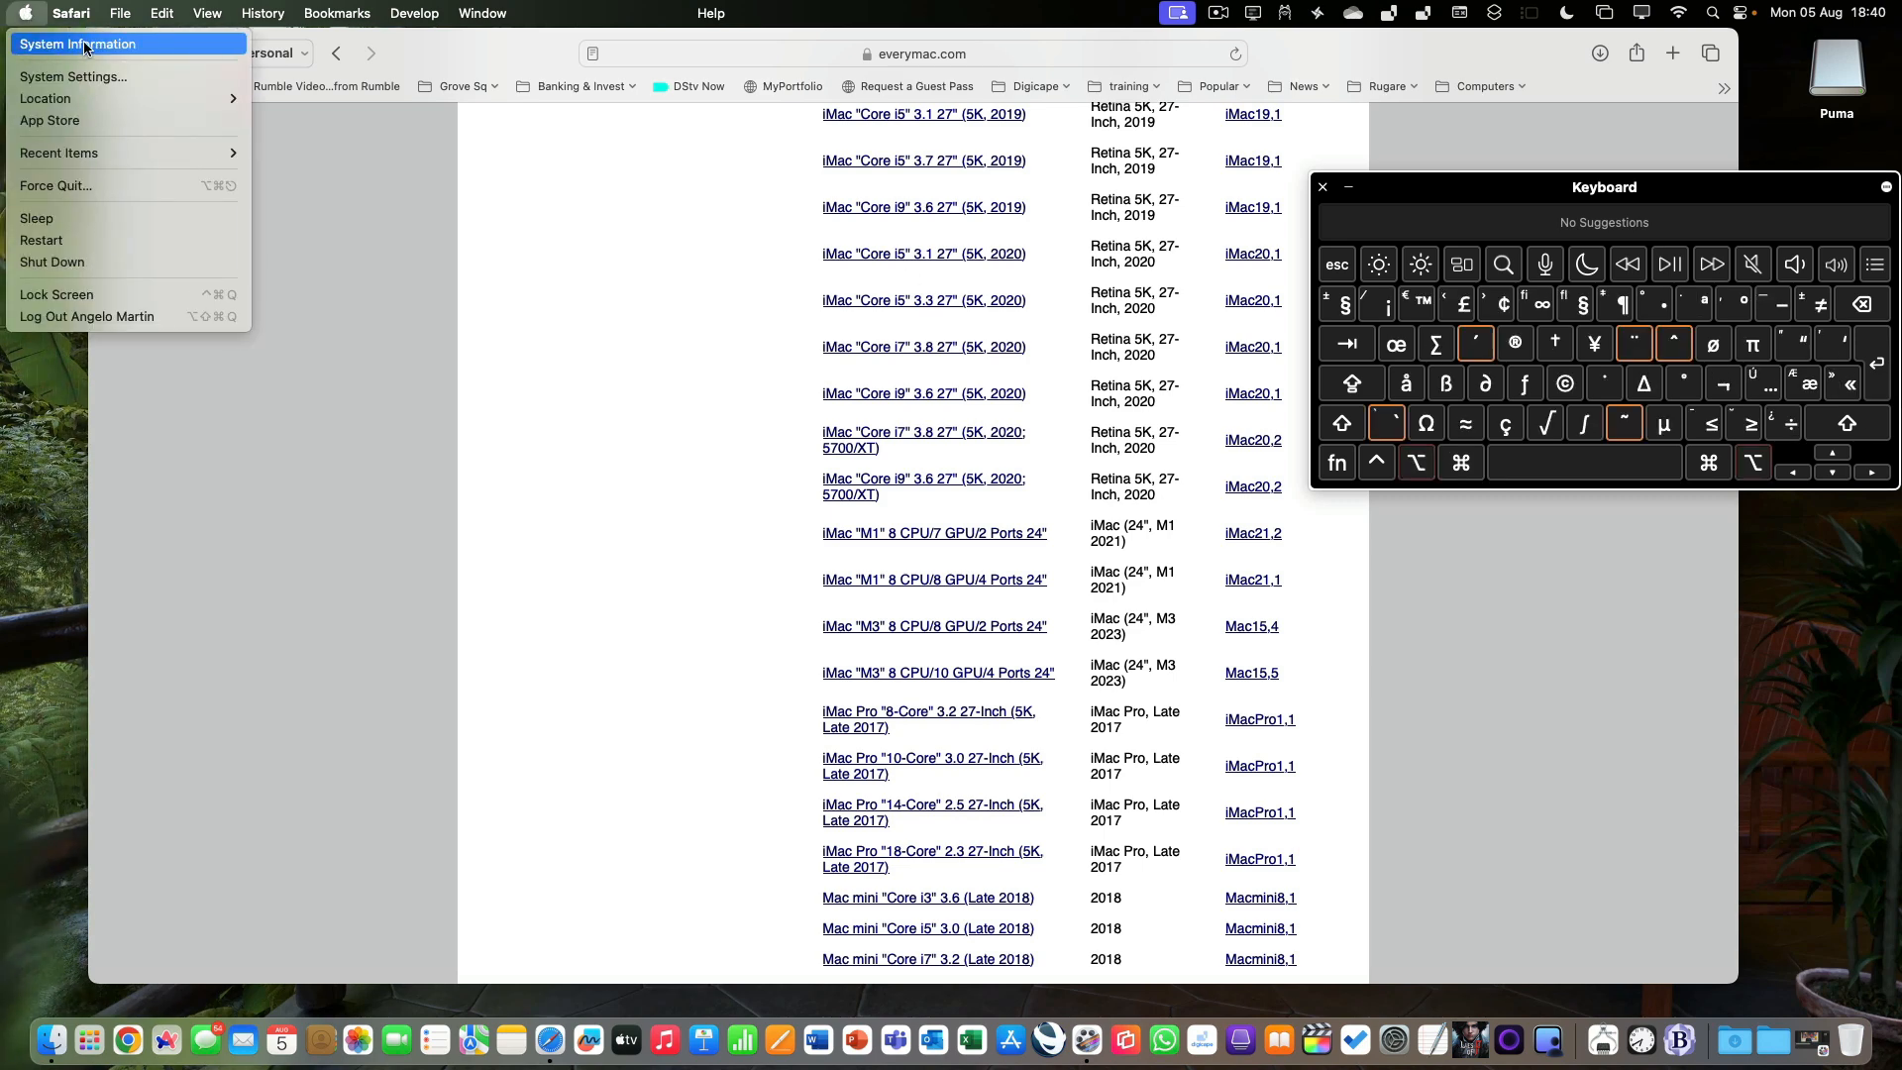
pyautogui.keyDown('alt'); pyautogui.click(85, 43); pyautogui.keyUp('alt')
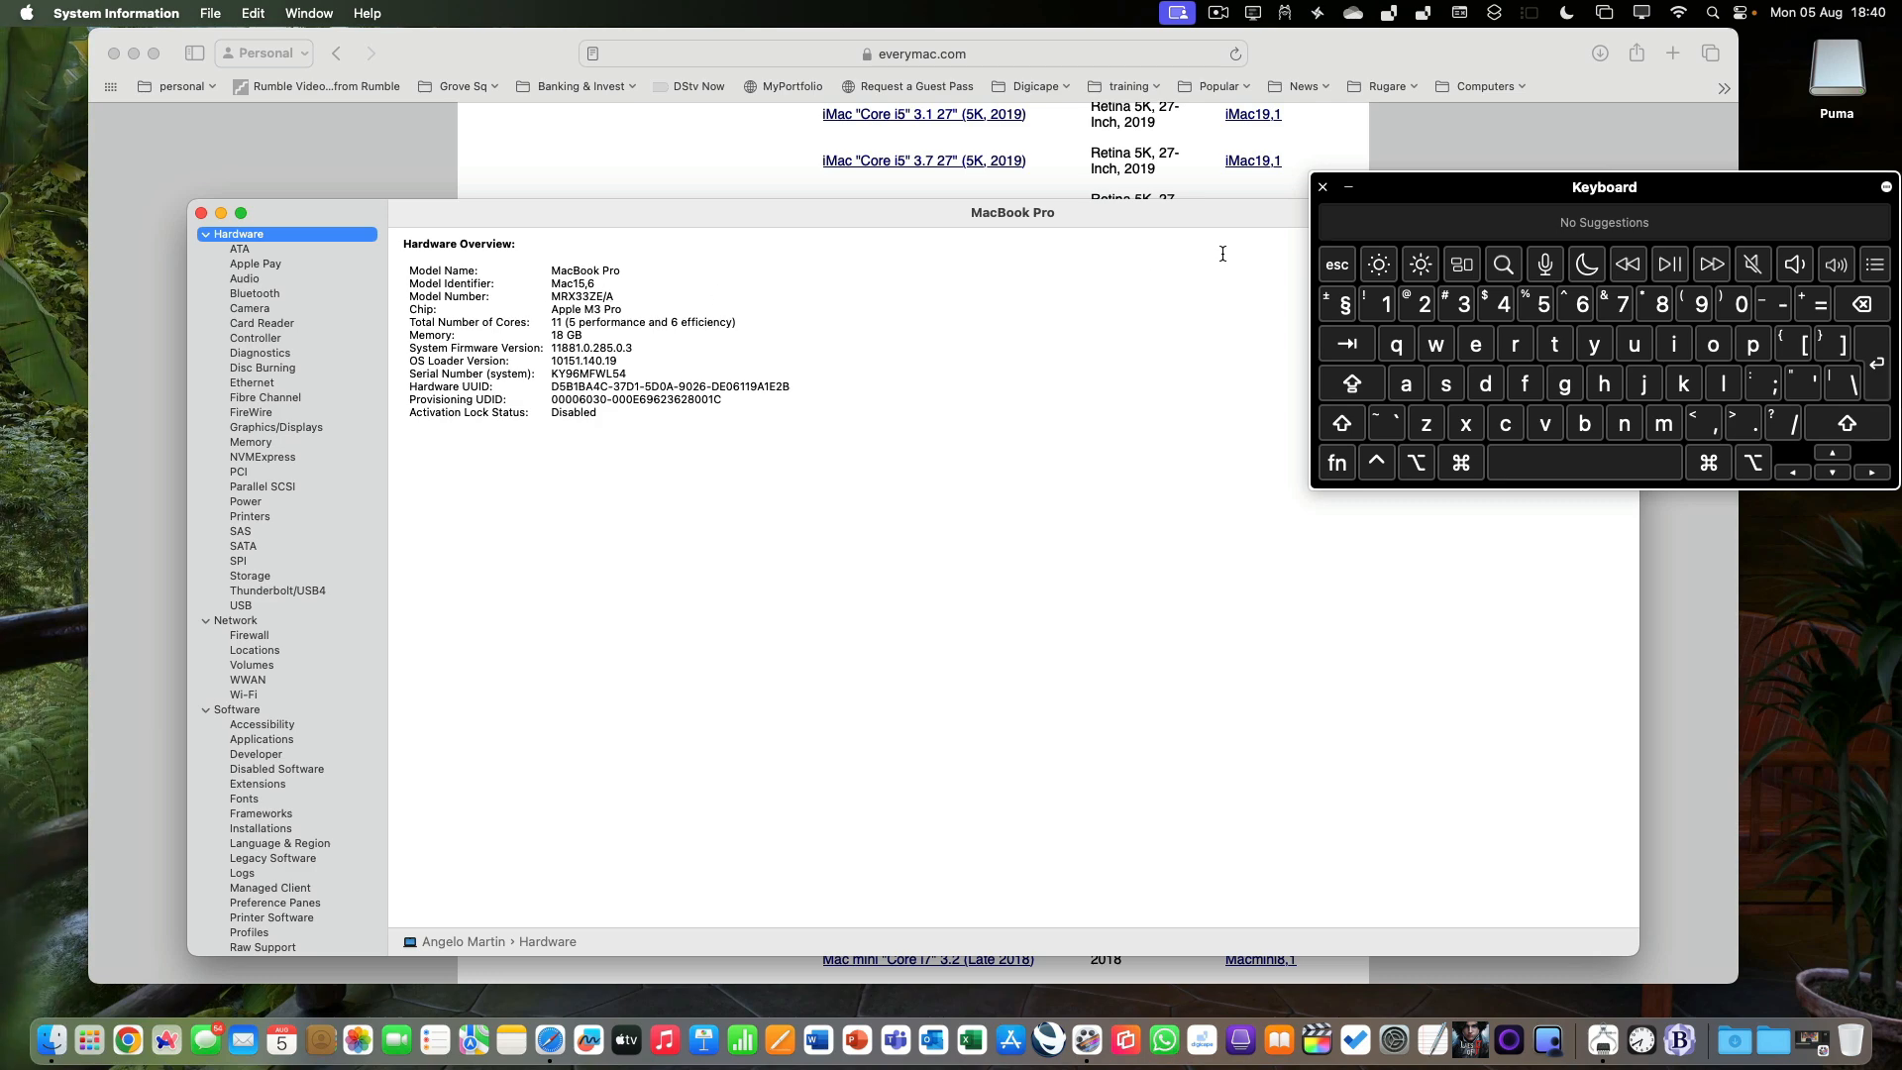
pyautogui.click(1323, 188)
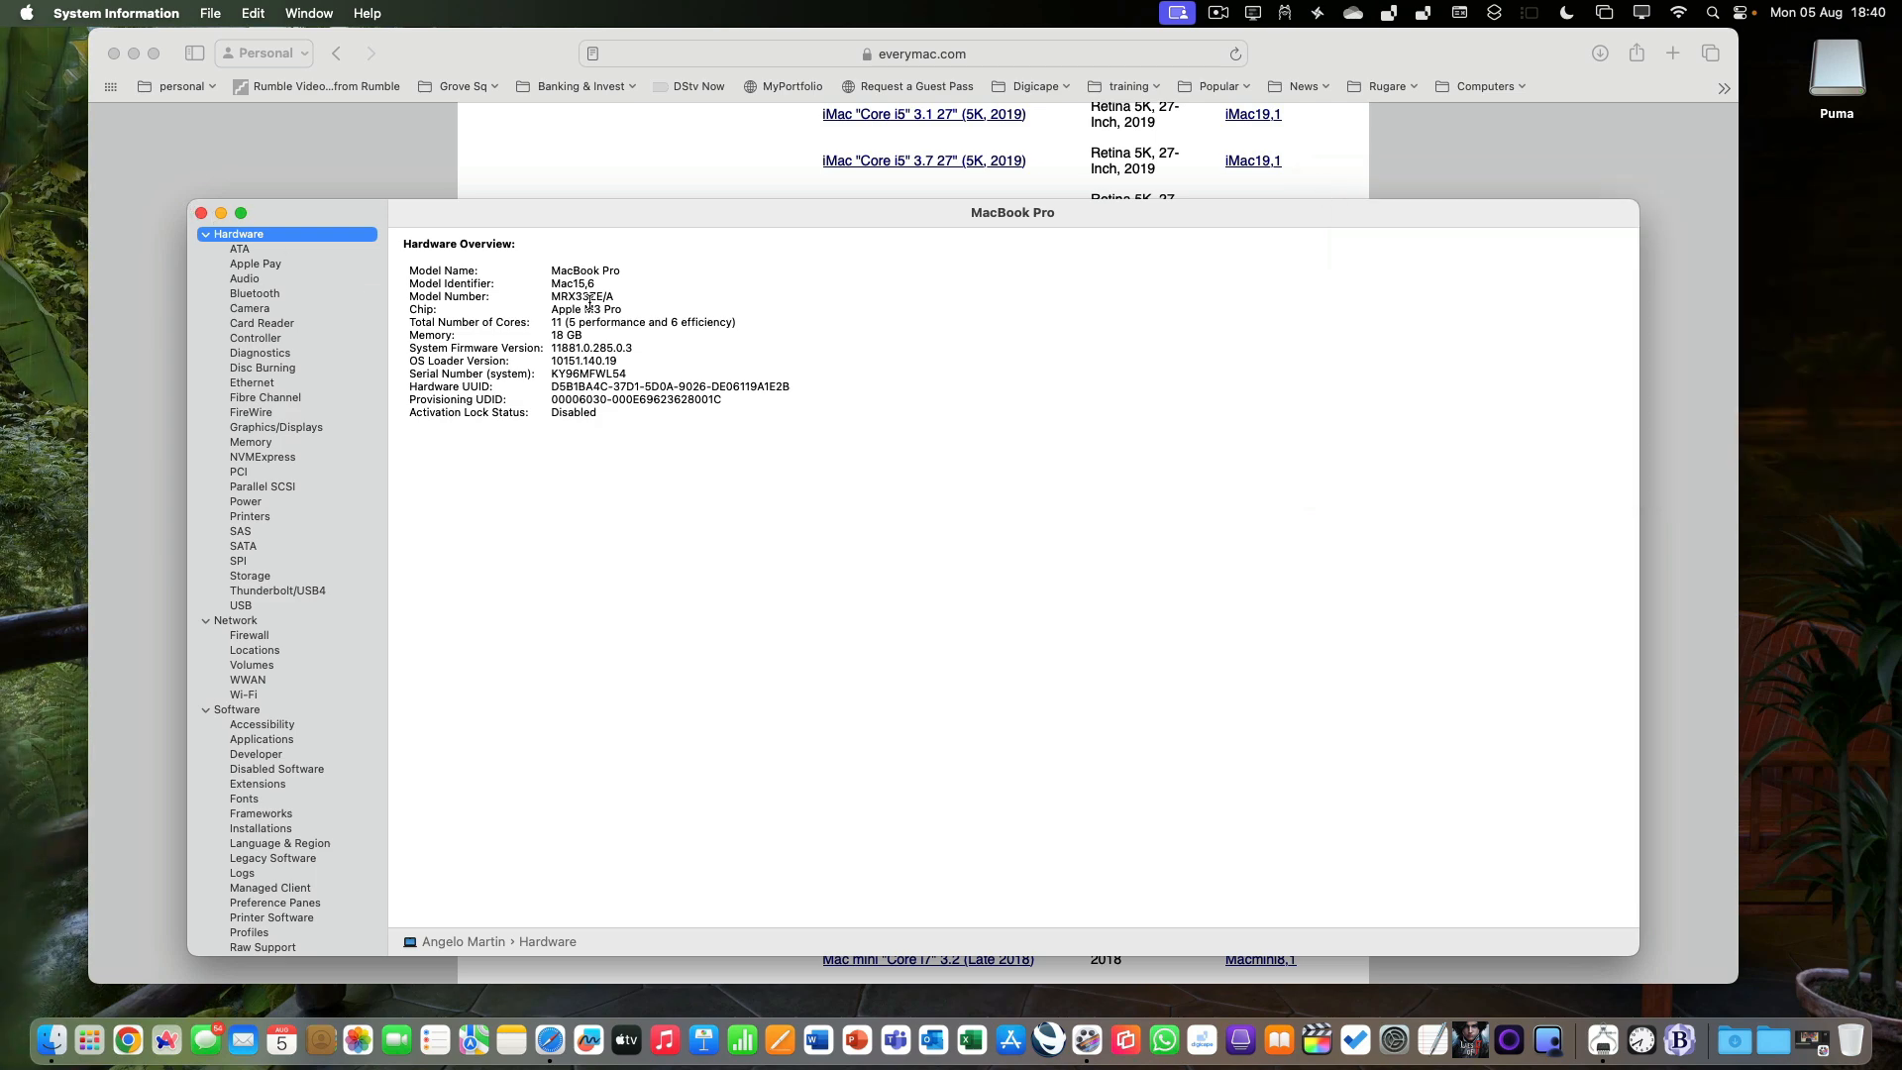
pyautogui.click(201, 213)
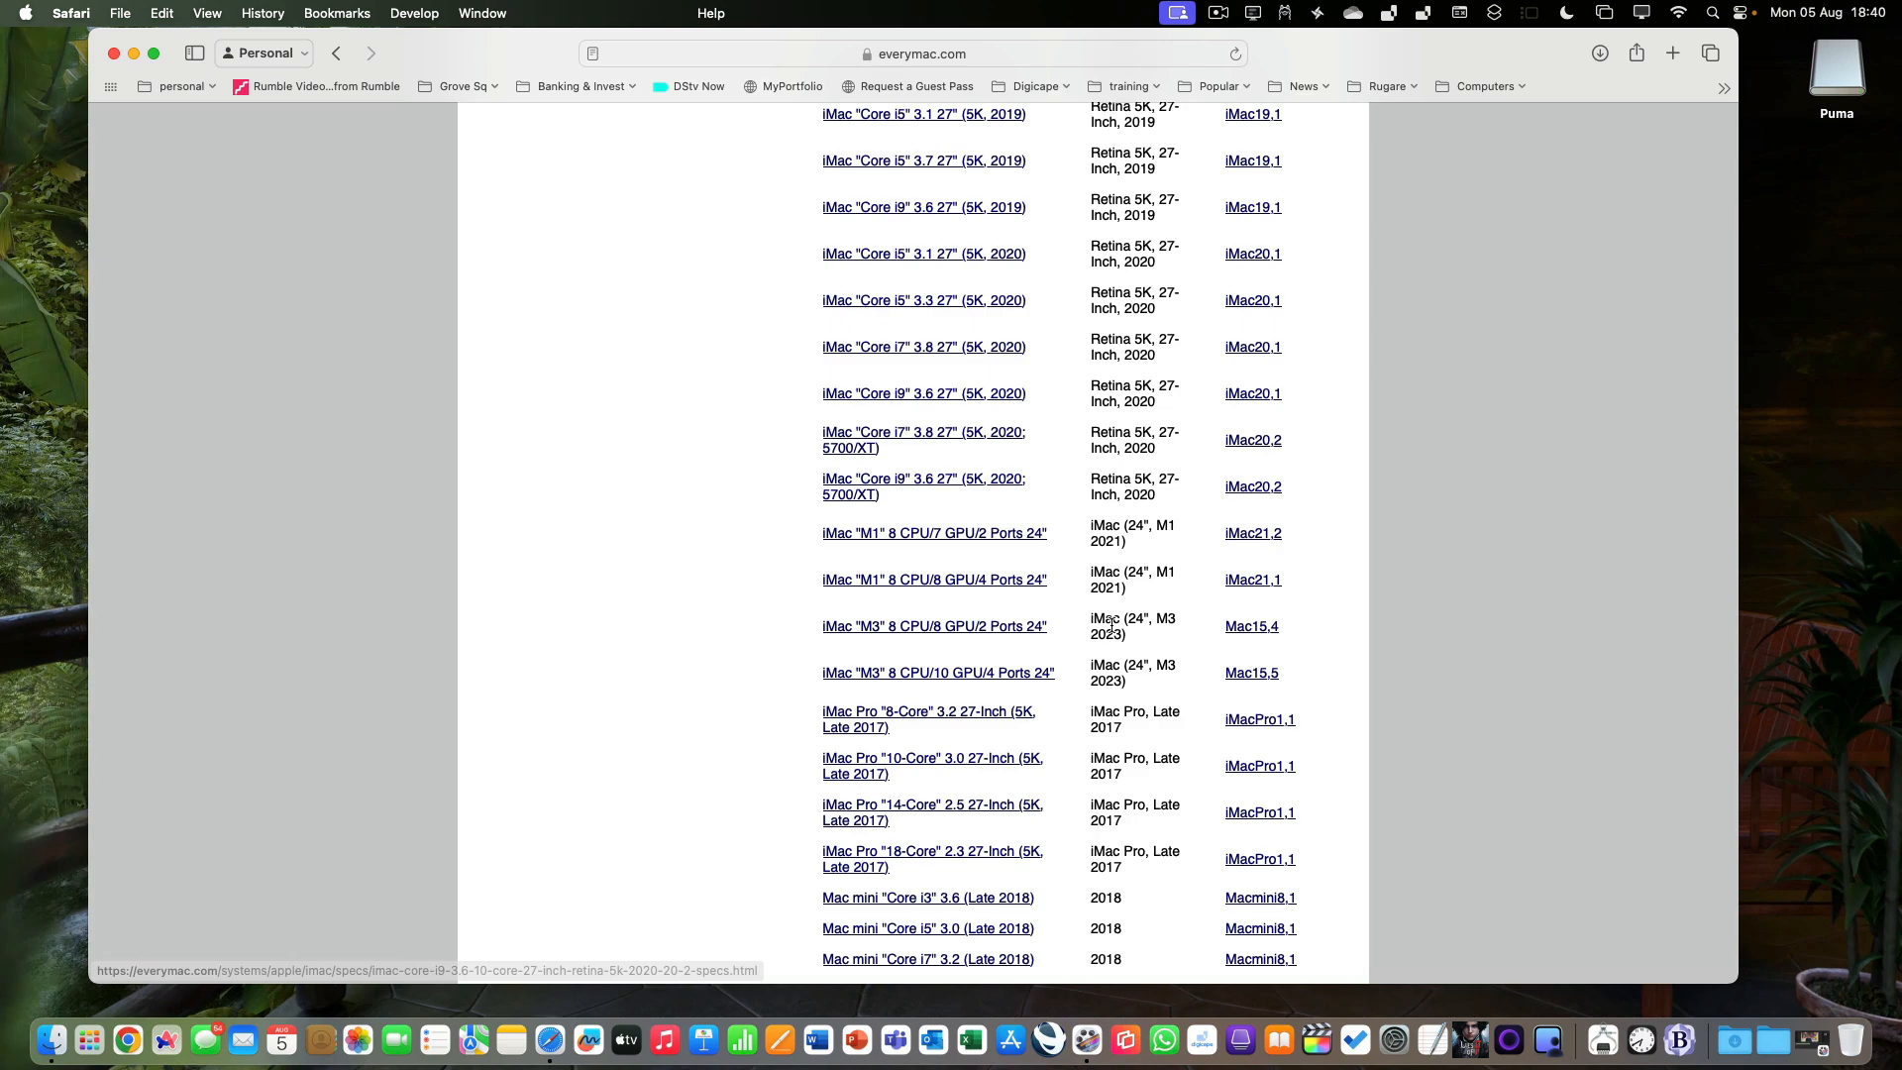
# Locate the 14-inch M3 Pro MacBook Pro with model ID Mac15,6 in the Sequoia supported systems table.
pyautogui.scroll(-10, 1111, 626)
pyautogui.scroll(-20, 1111, 626)
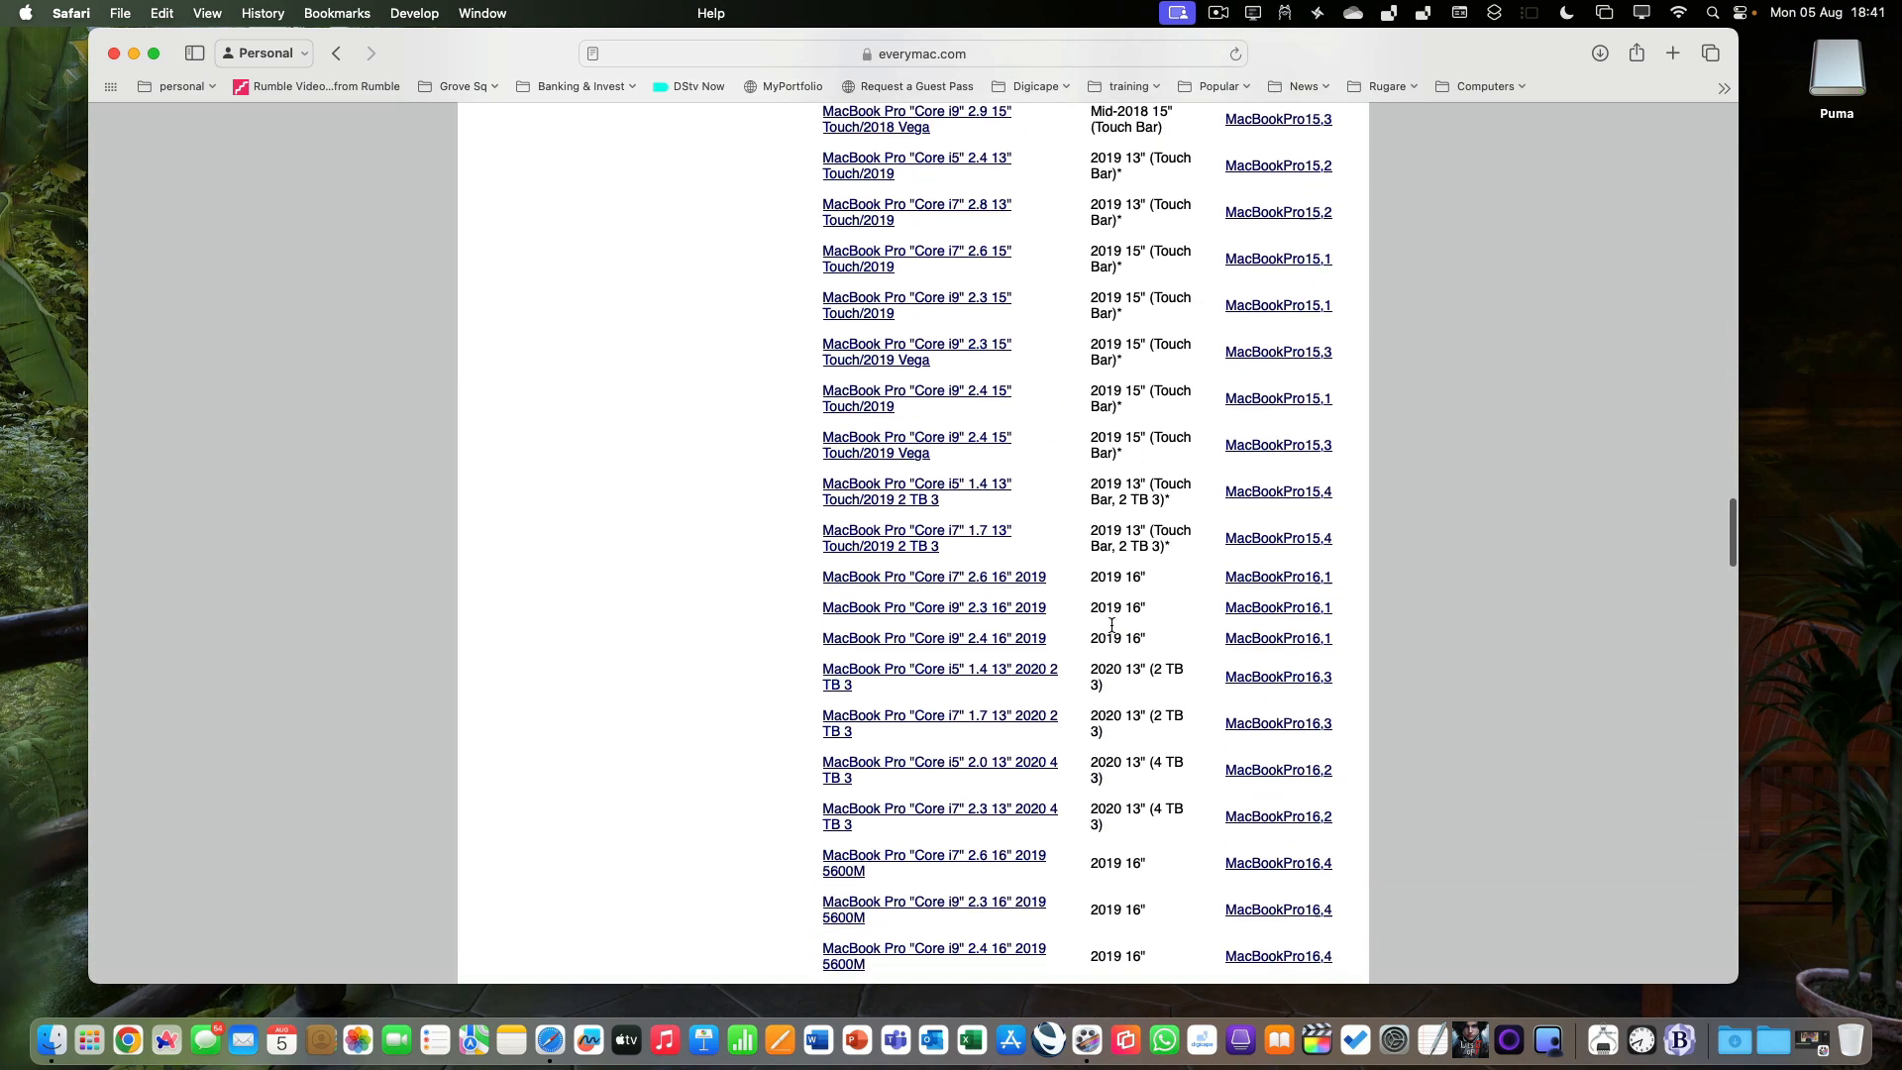
pyautogui.scroll(-15, 1111, 626)
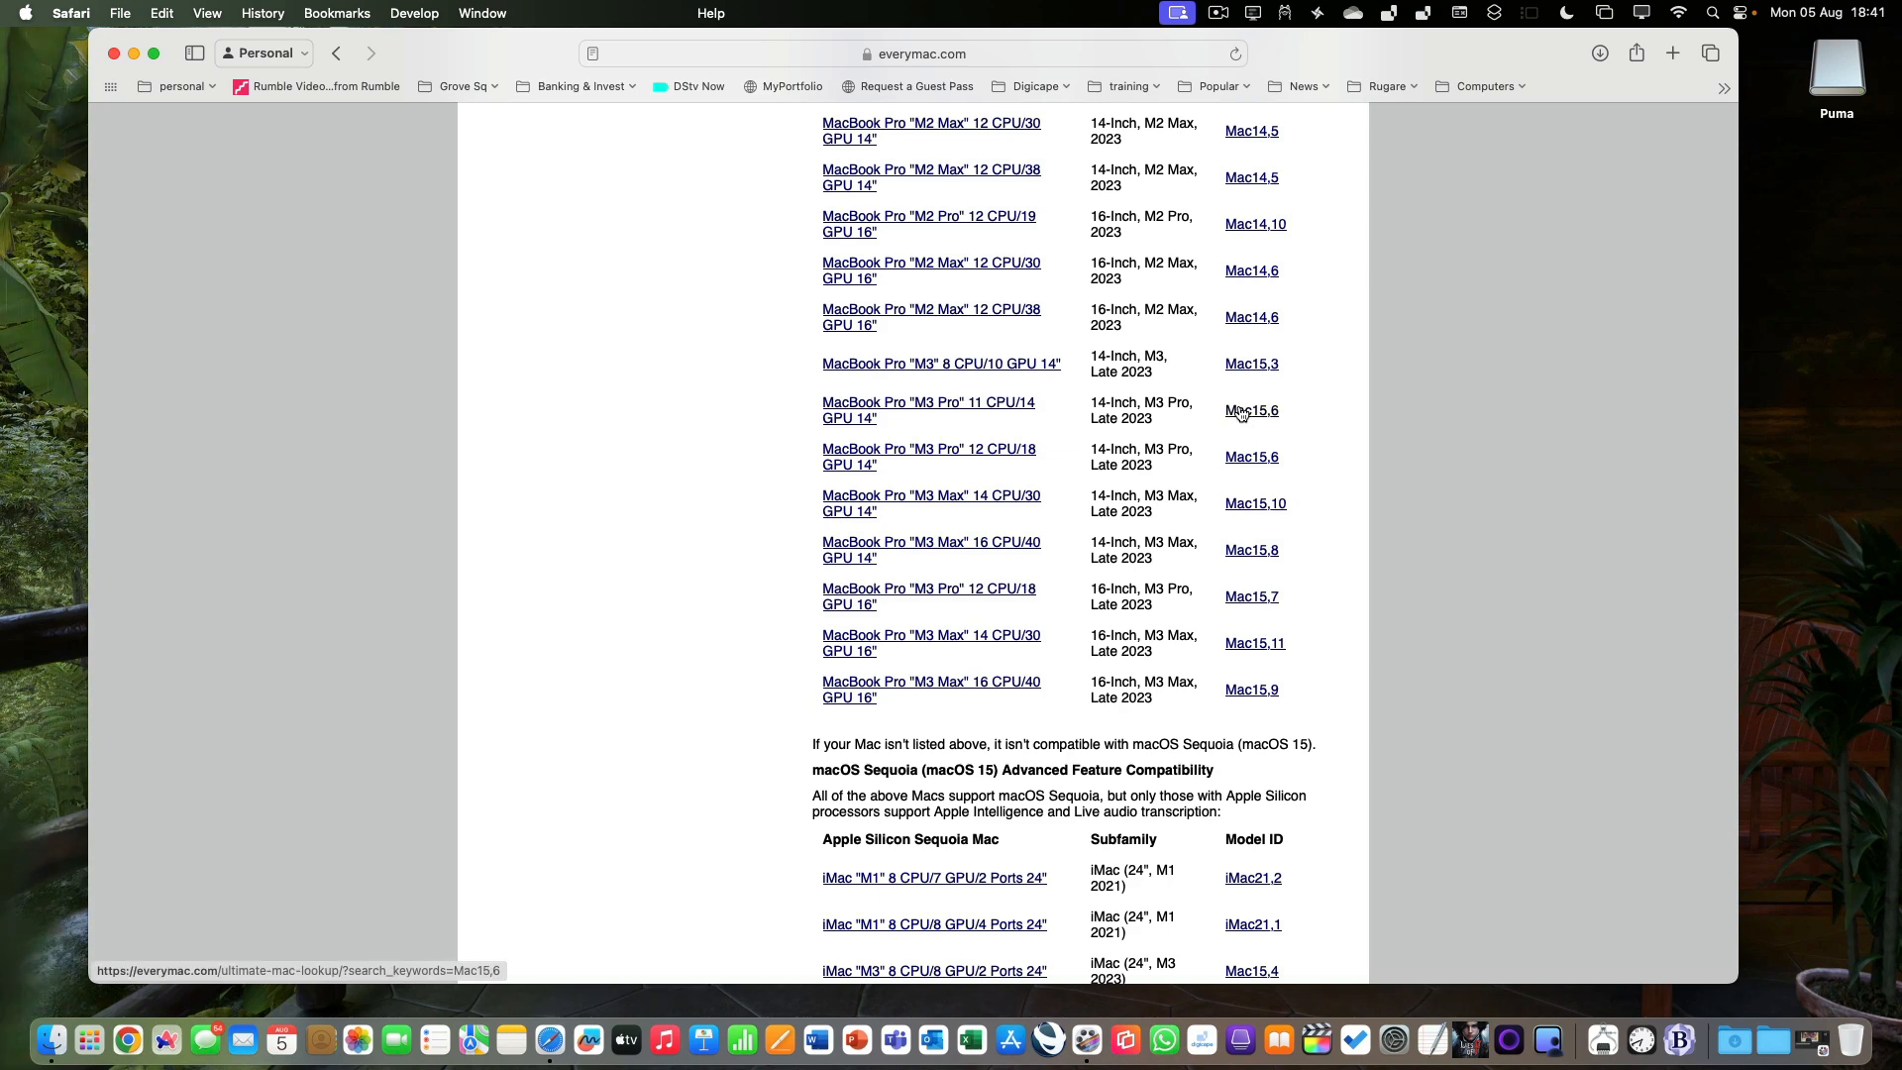
# Go to roaringapps.com and open the application compatibility table for macOS apps.
pyautogui.click(1014, 56)
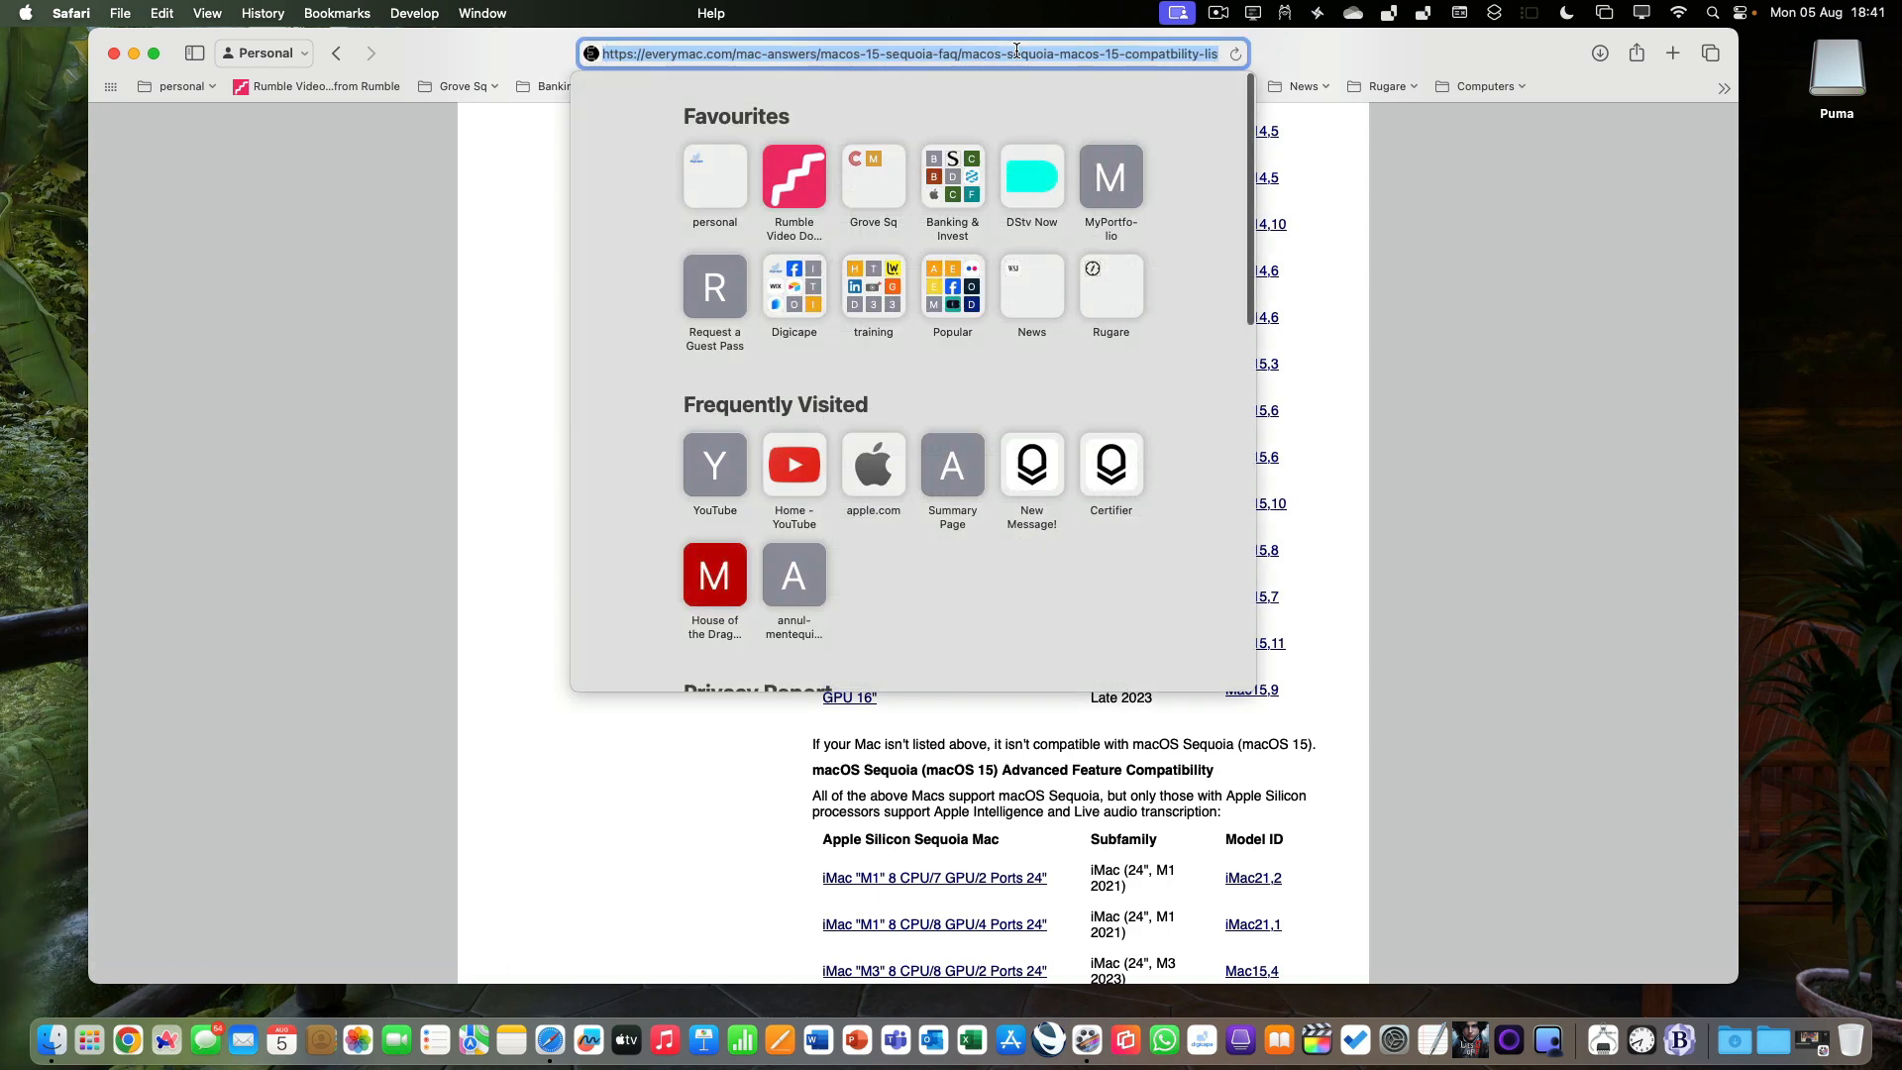
pyautogui.write('ro')
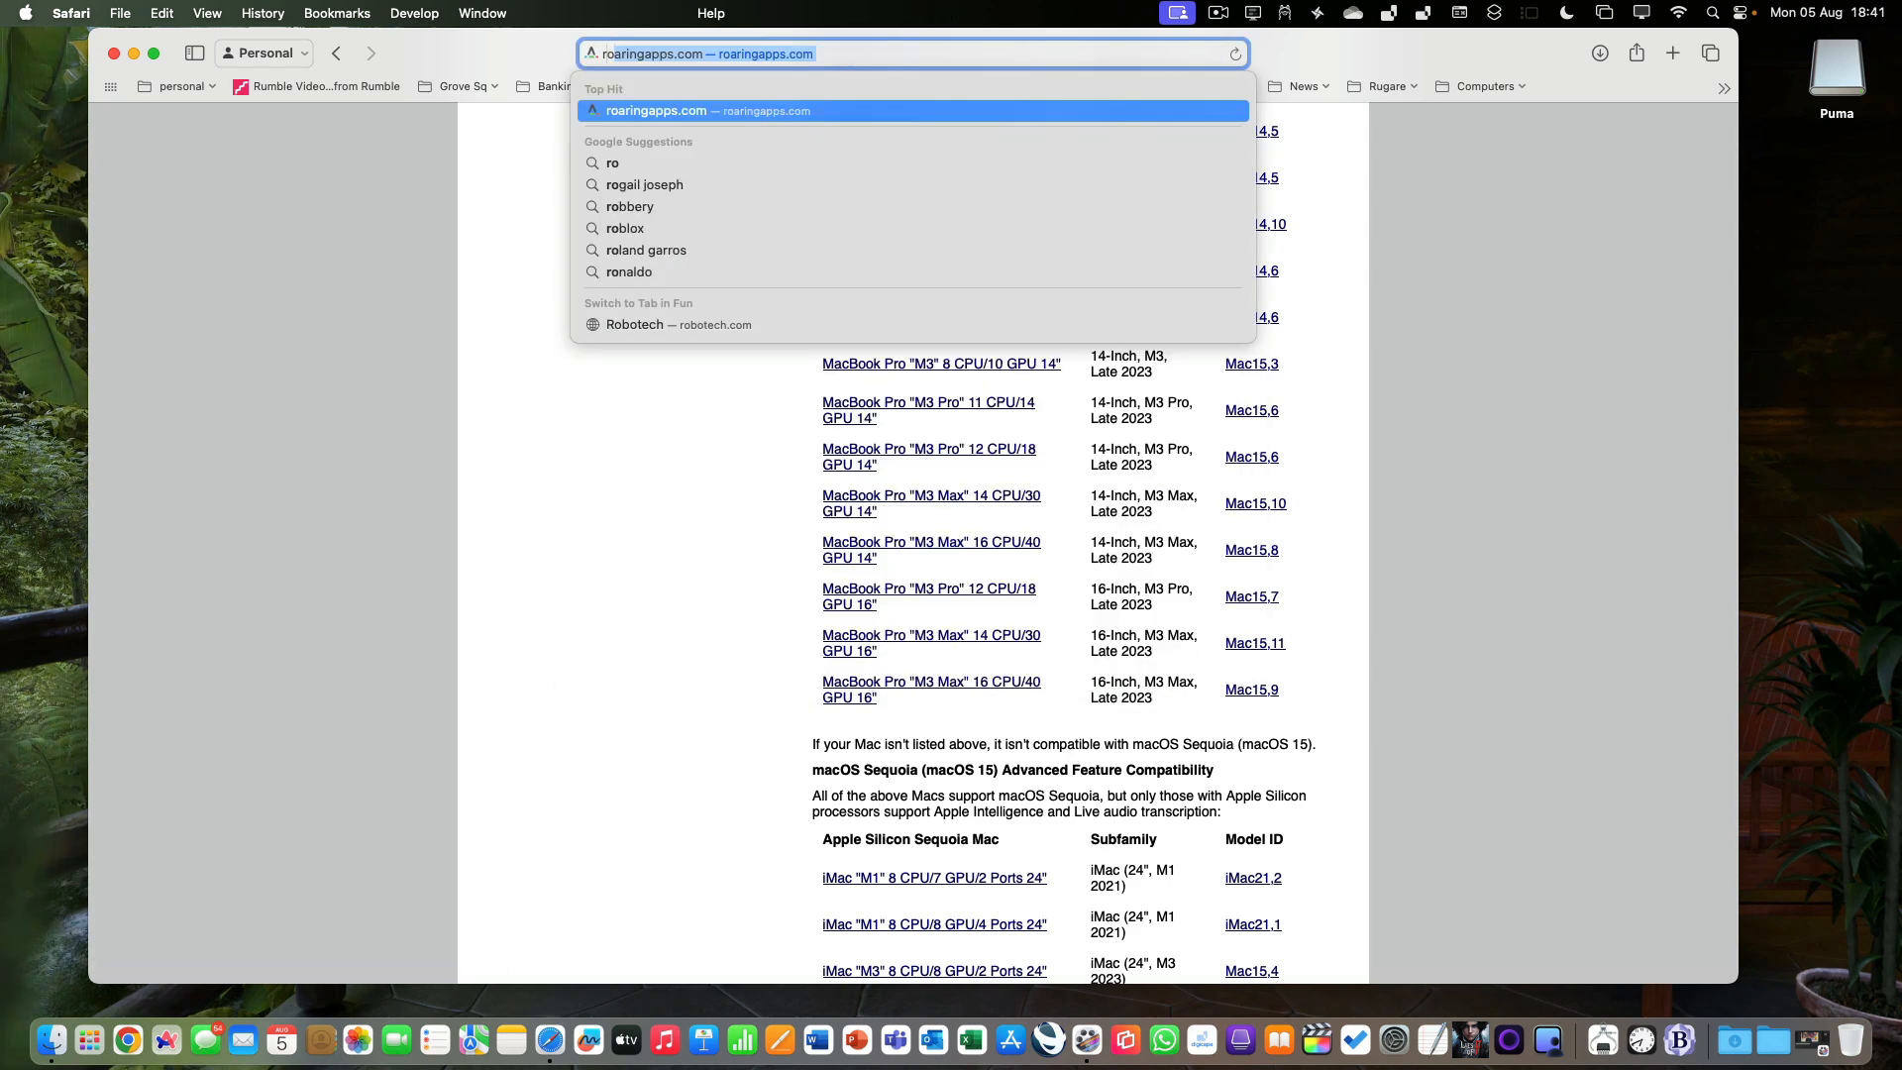
pyautogui.press('Return')
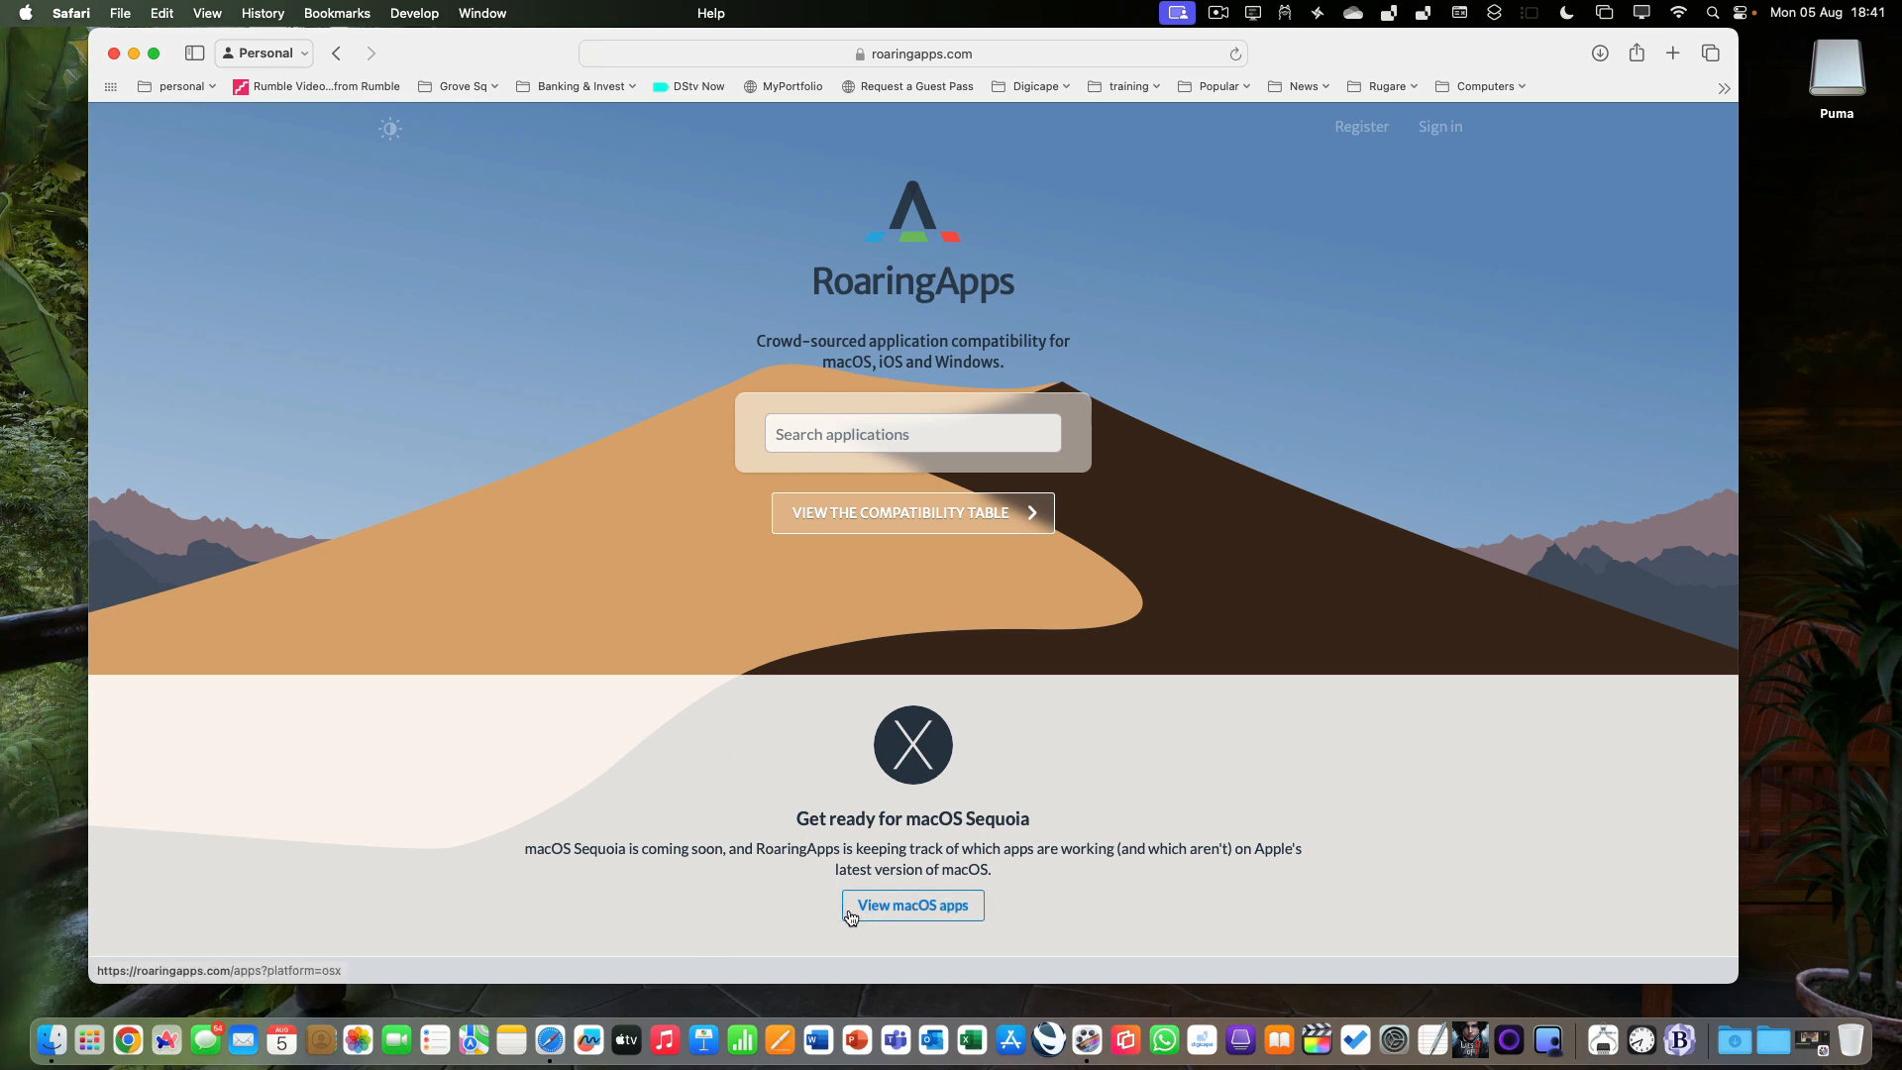
pyautogui.click(931, 916)
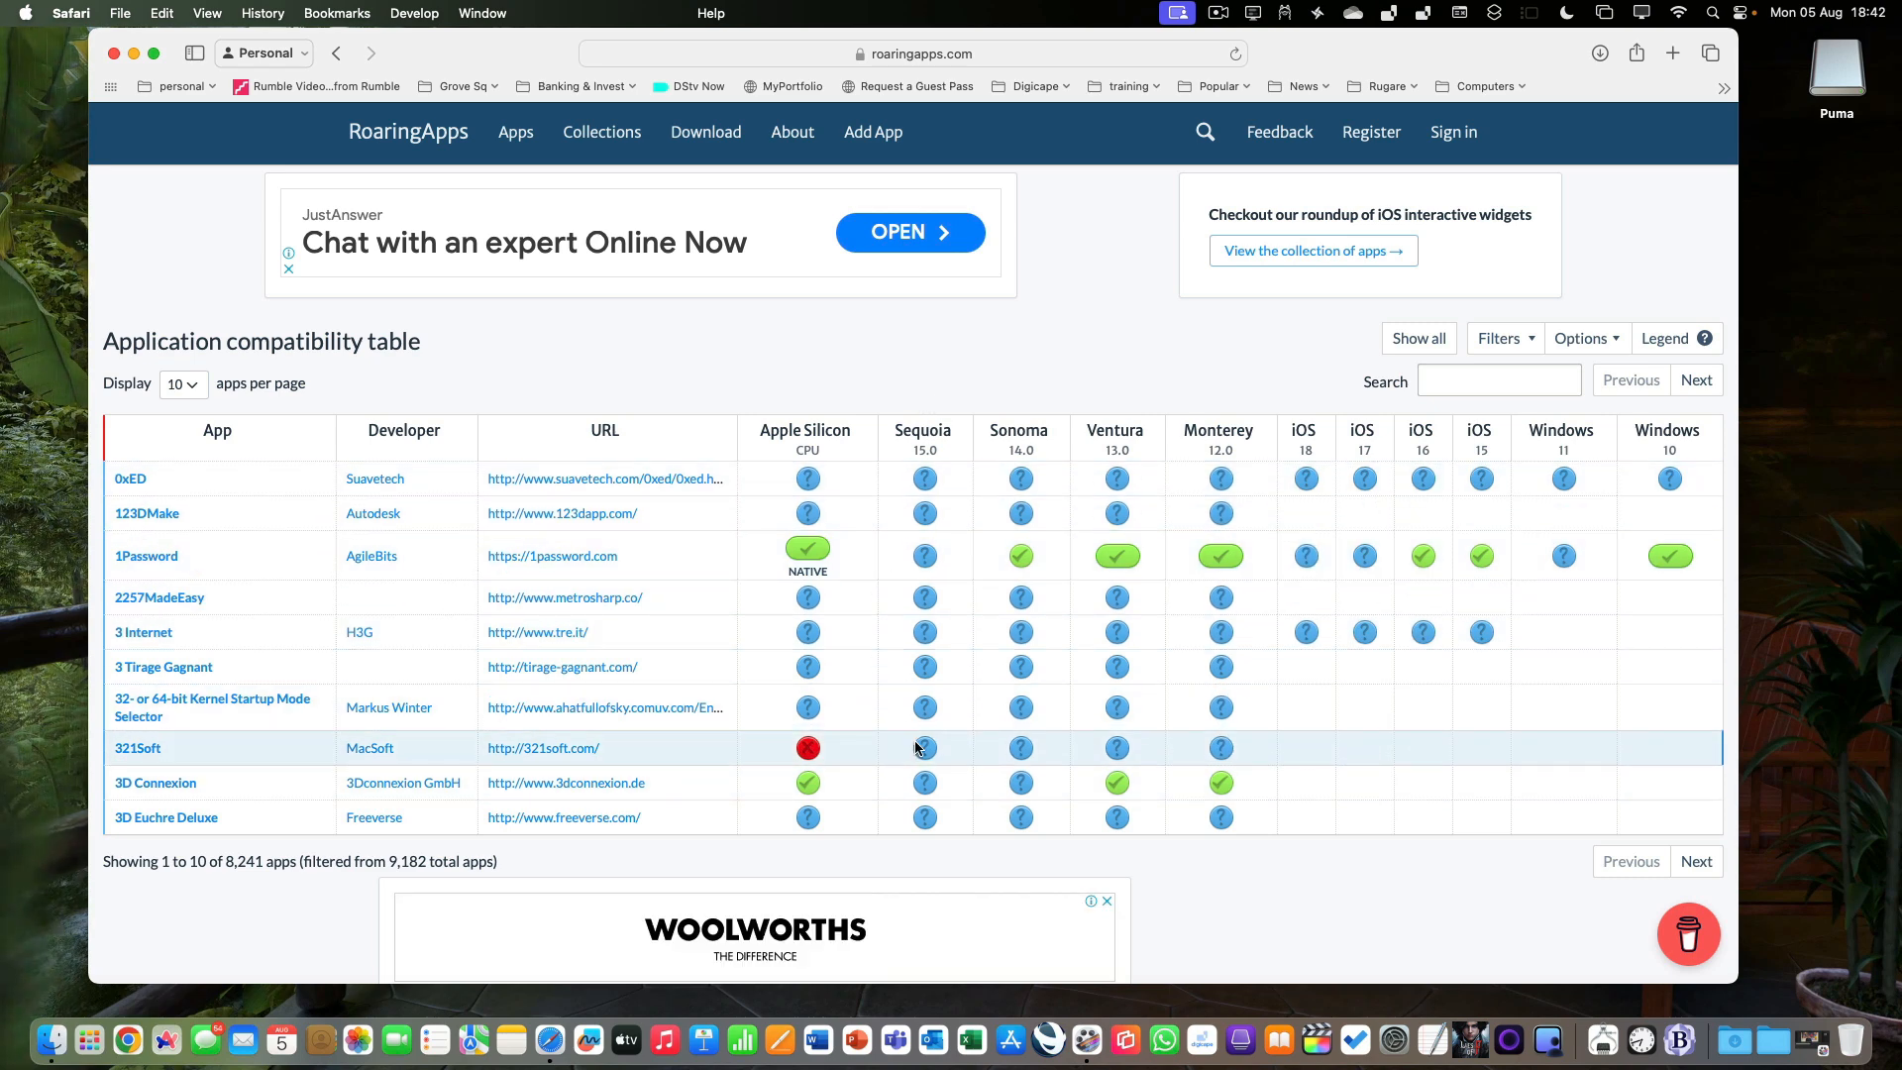
pyautogui.moveTo(918, 748)
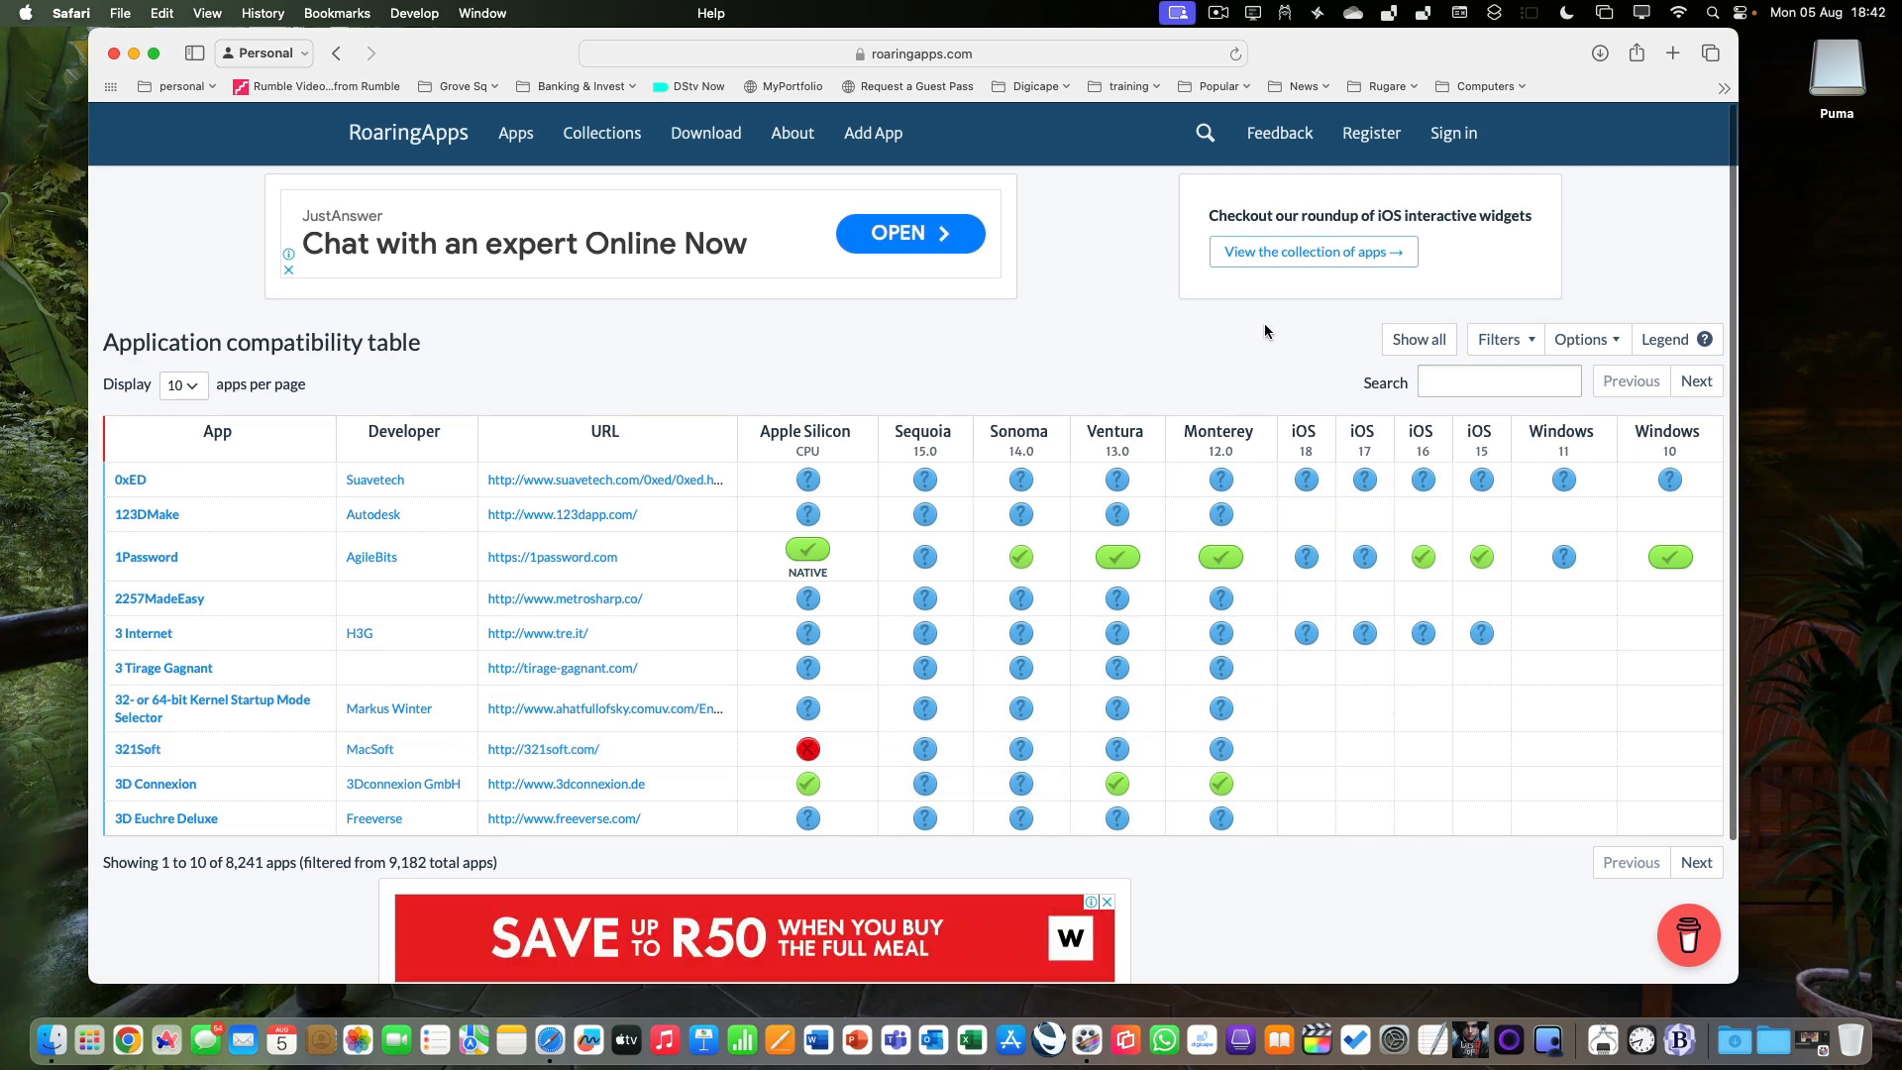
# Filter the application compatibility table to show only Sequoia applications with the status Works fine.
pyautogui.click(1533, 340)
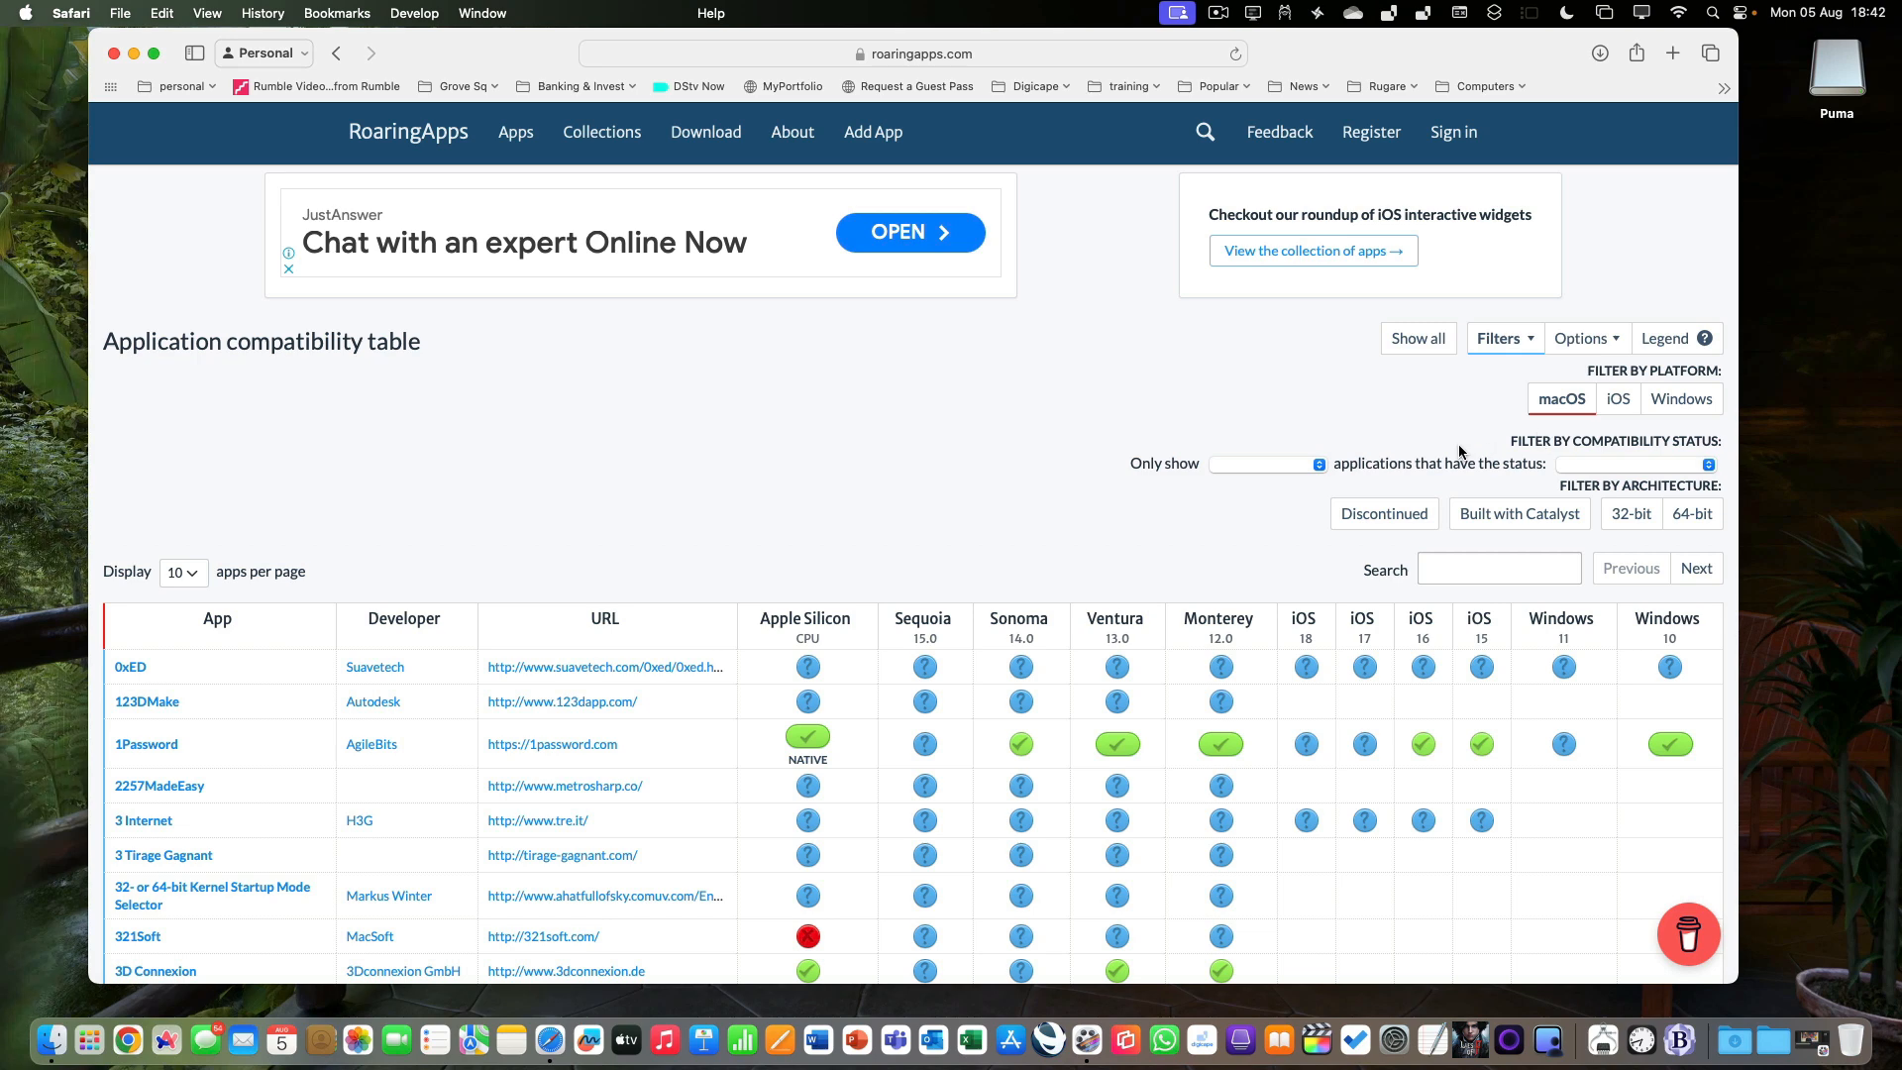
pyautogui.click(1318, 465)
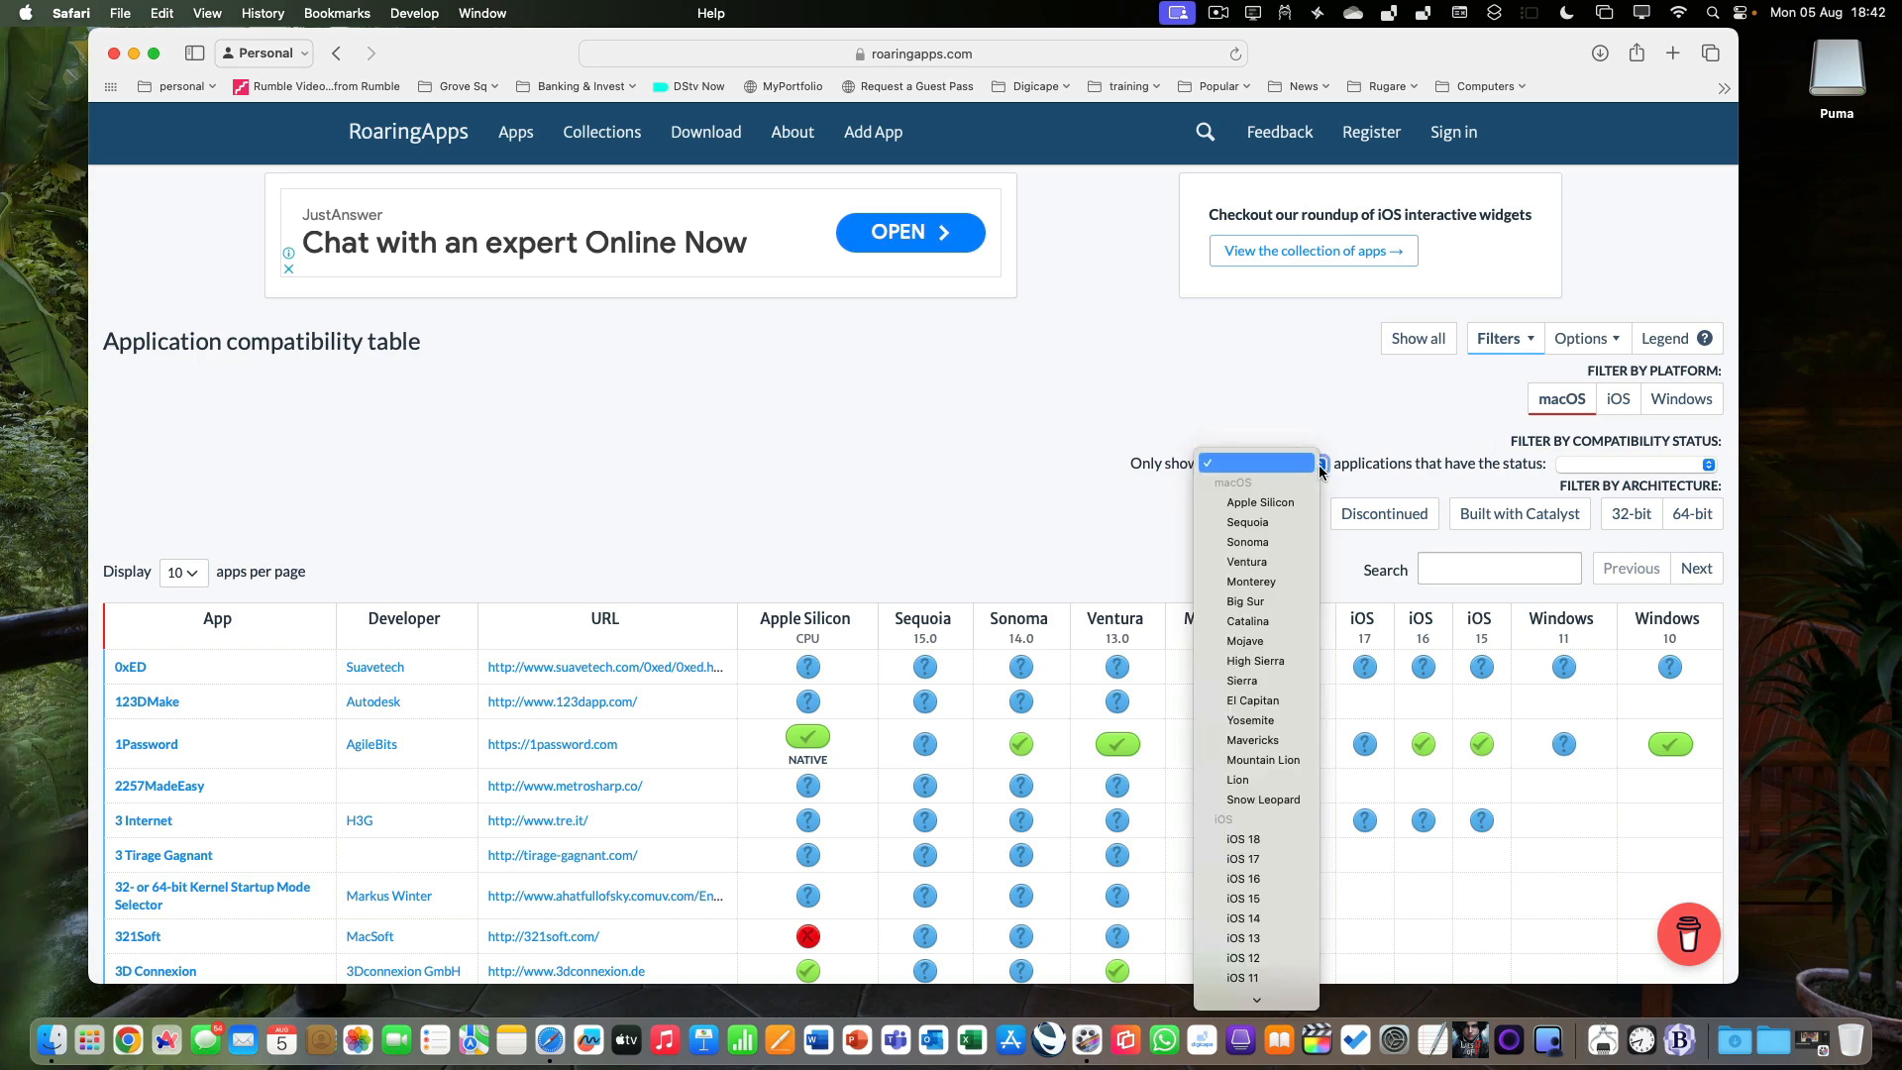
pyautogui.click(1295, 527)
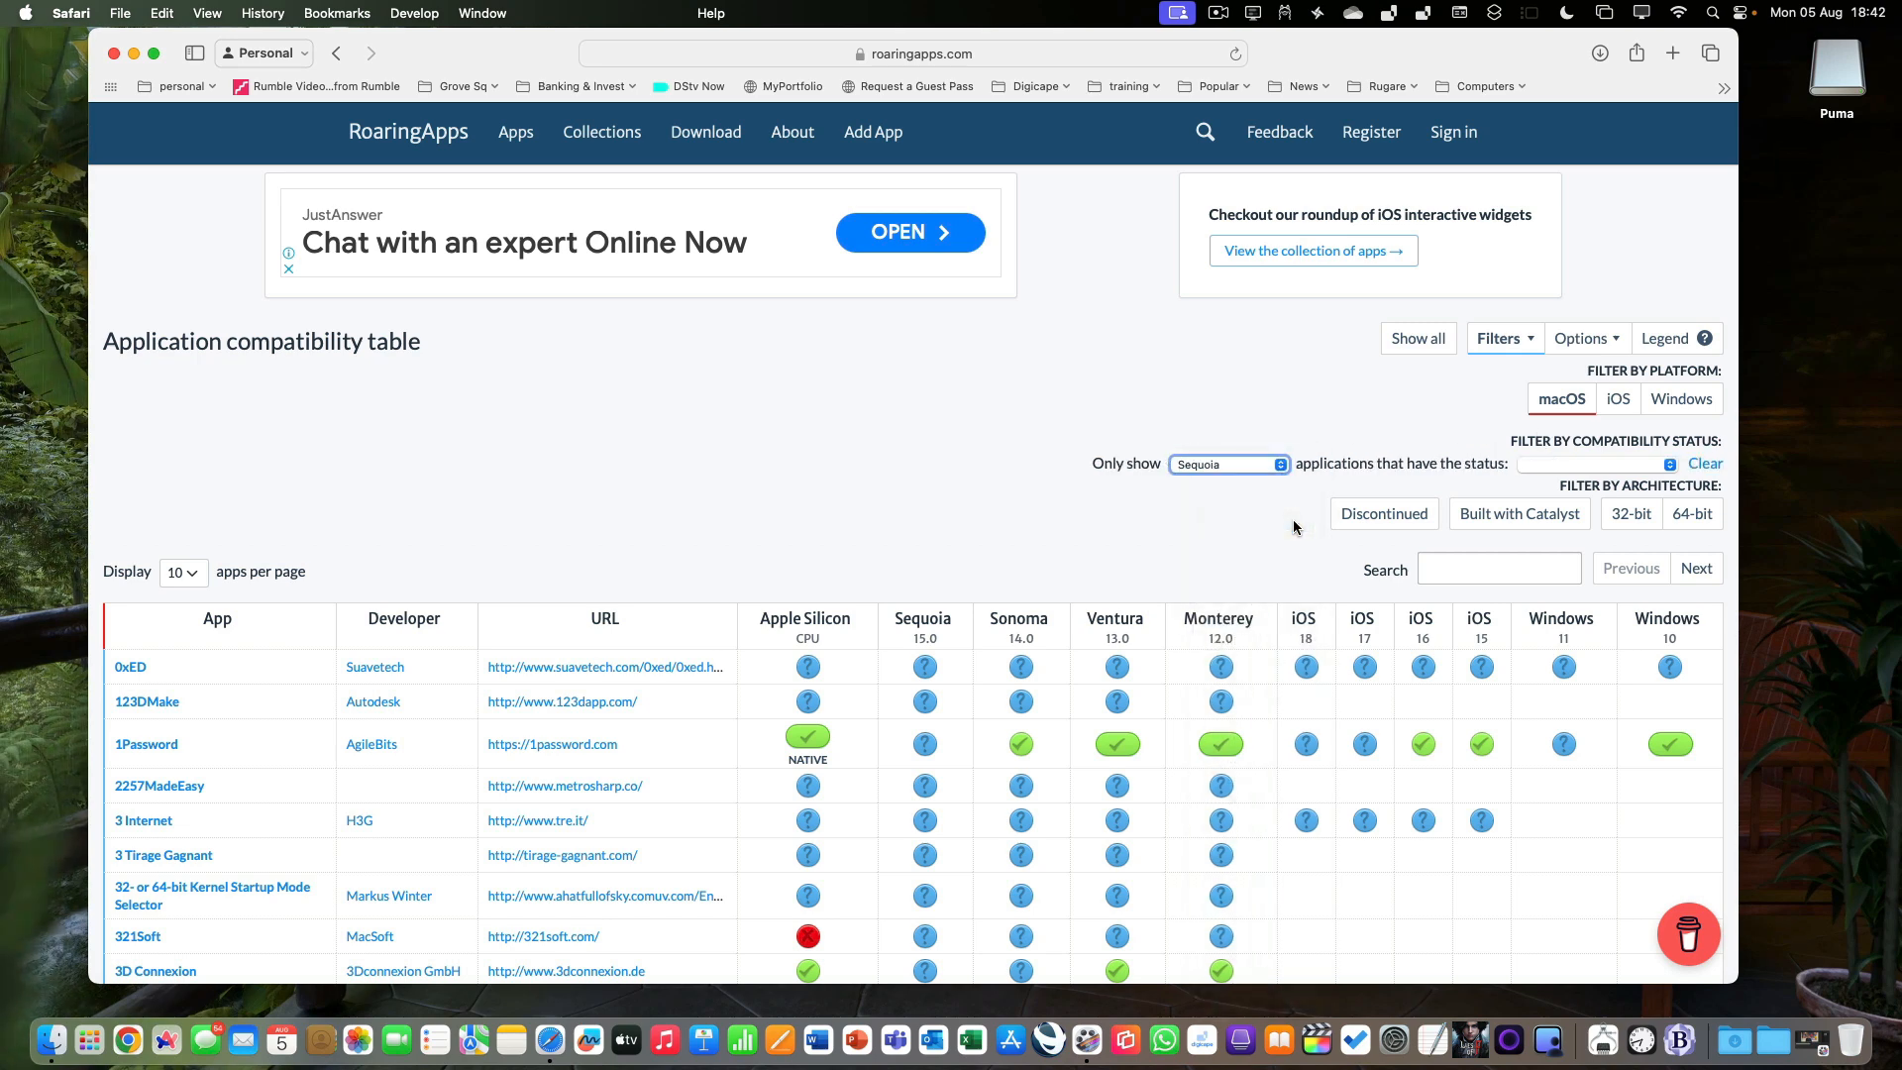
pyautogui.click(1670, 465)
pyautogui.click(1586, 503)
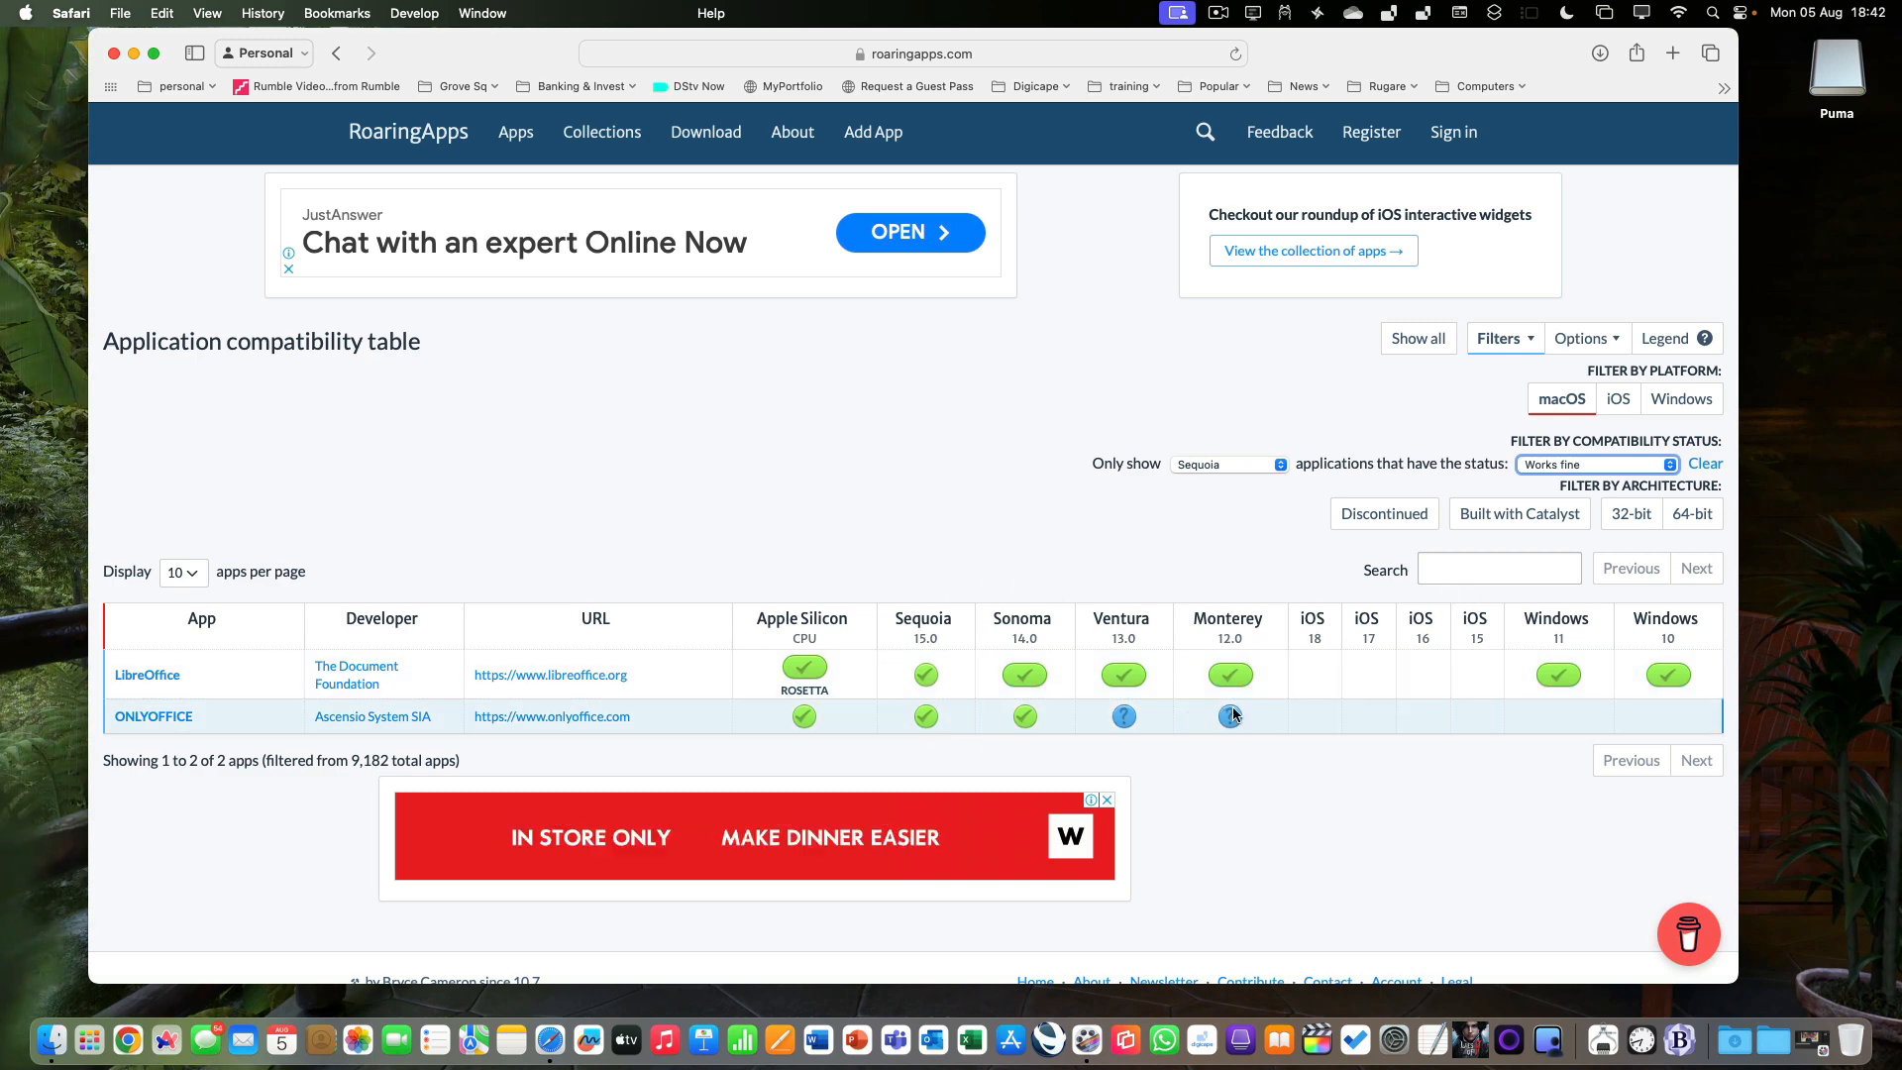
# Search the filtered application compatibility table for screenflow.
pyautogui.click(1463, 574)
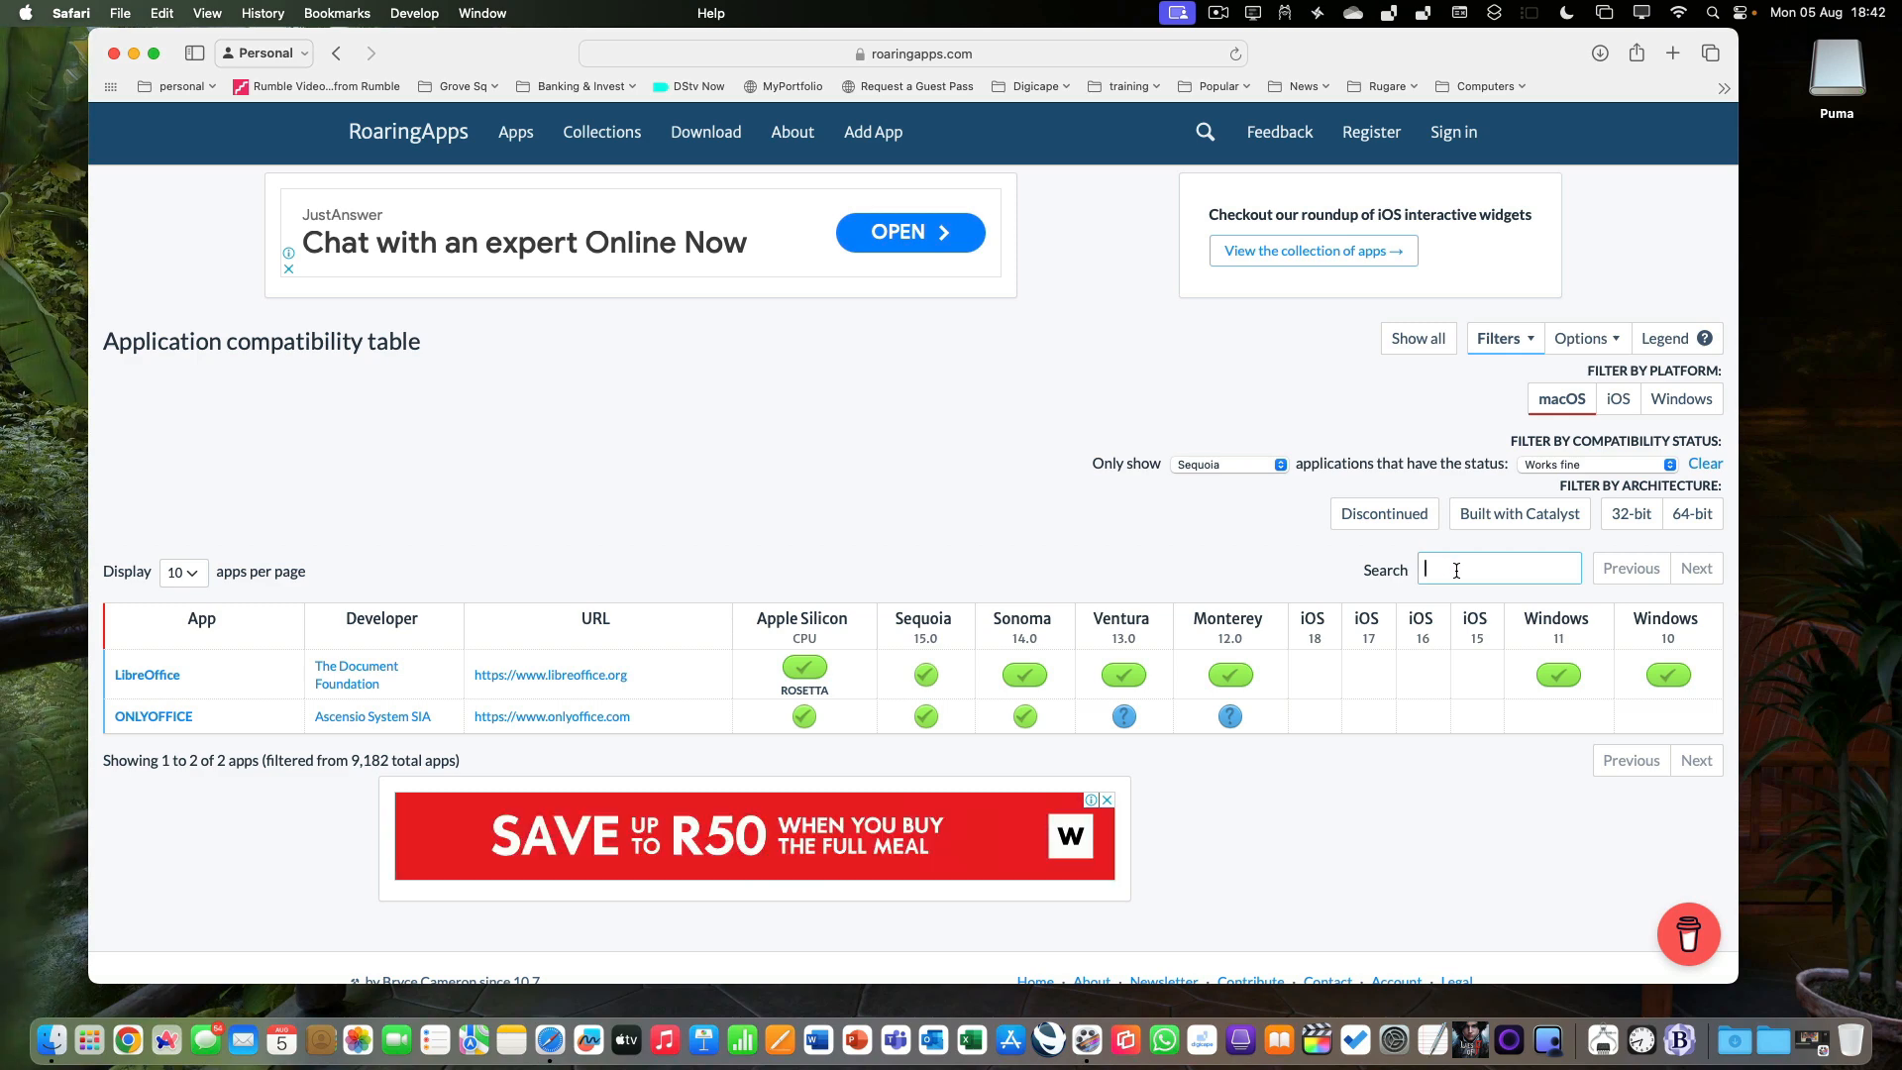
pyautogui.write('scree')
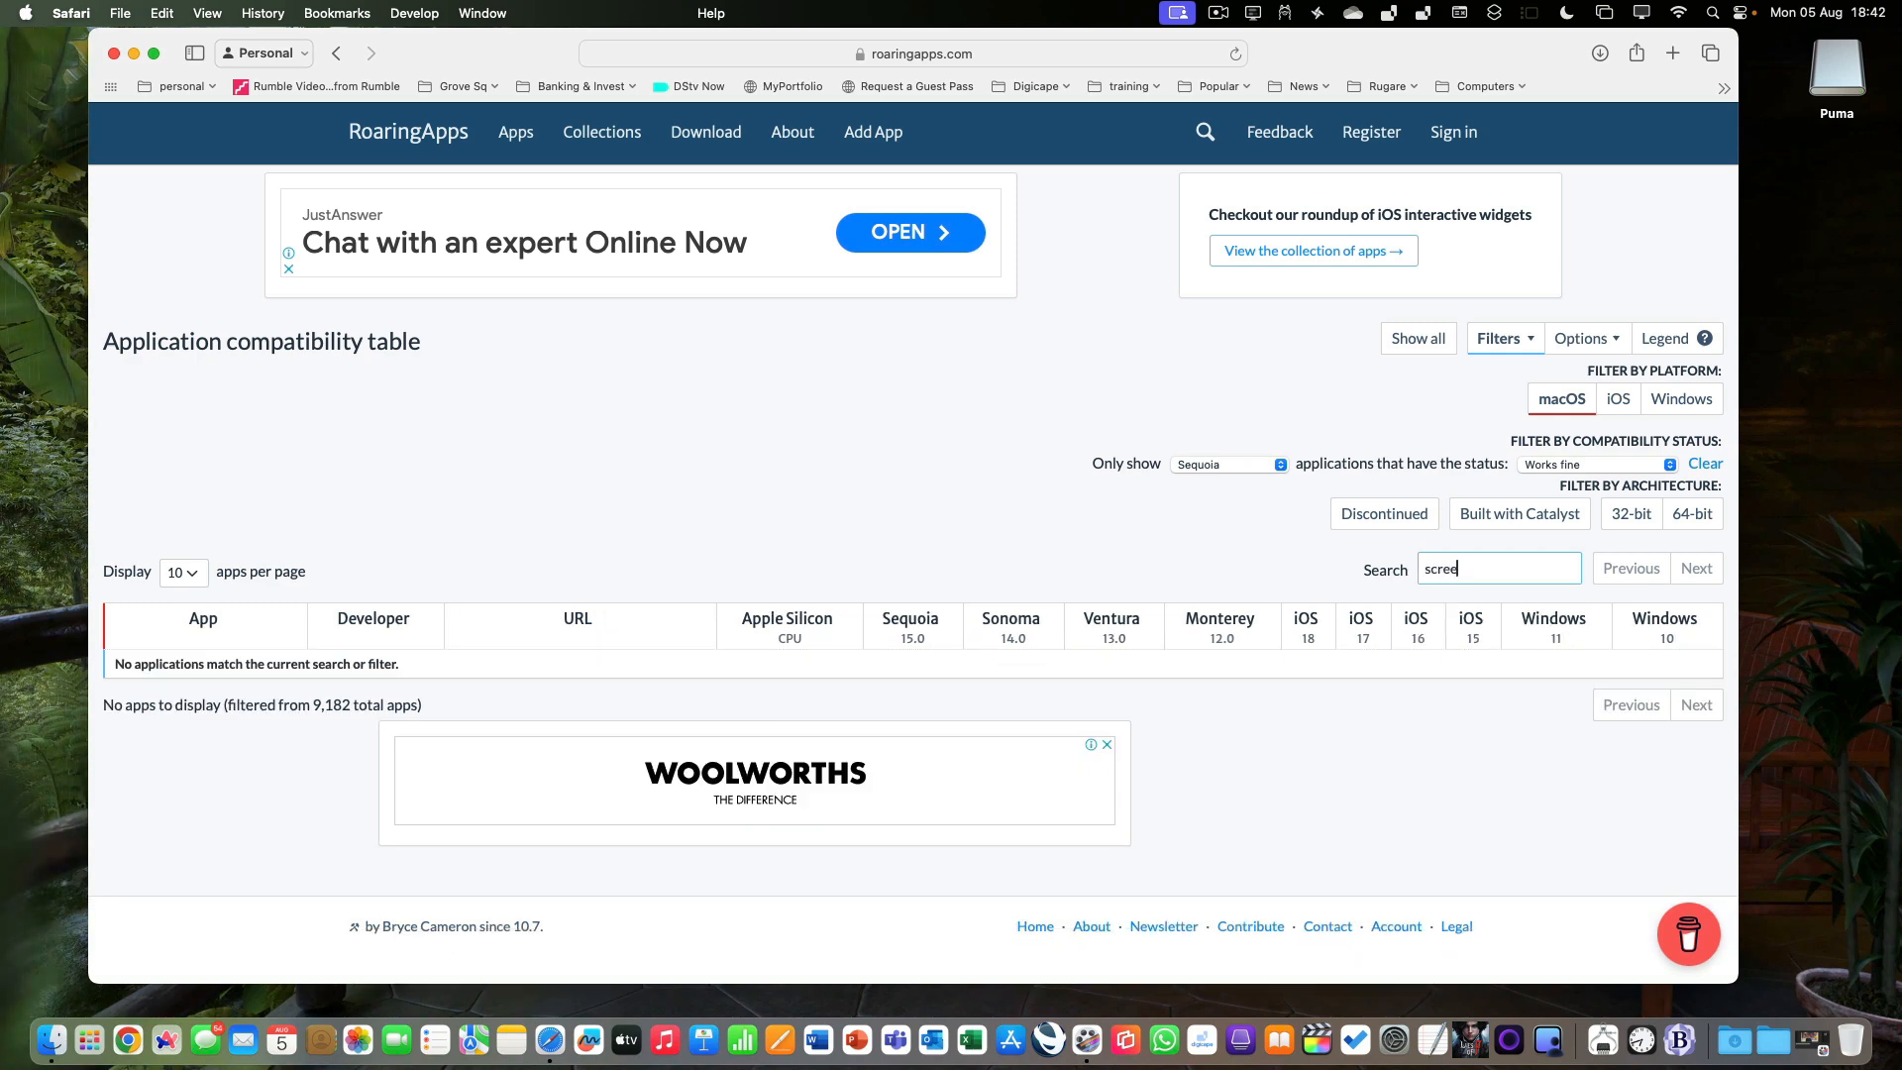
pyautogui.write('n')
pyautogui.write('flow')
# Change the compatibility filter from Sequoia to Apple Silicon, keeping the status Works fine, and quit Safari after reviewing the table.
pyautogui.click(1651, 467)
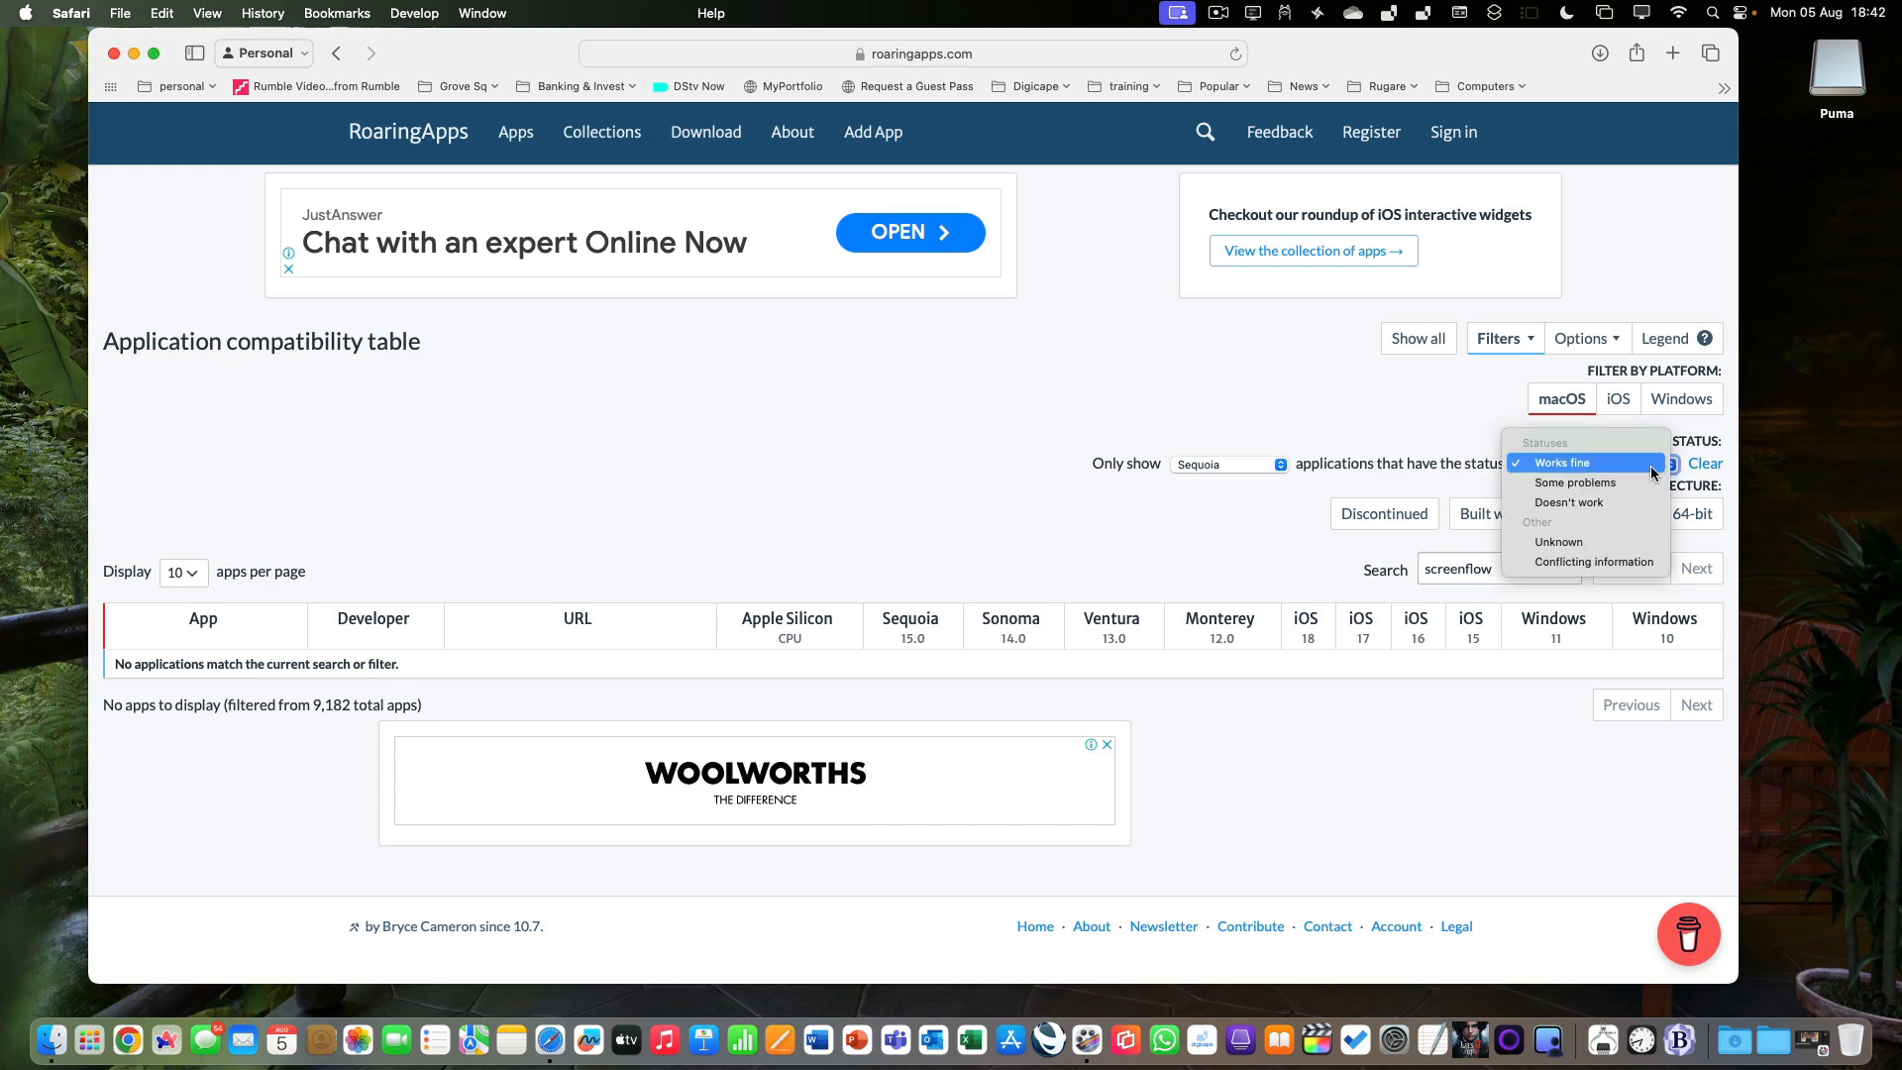
pyautogui.click(1493, 487)
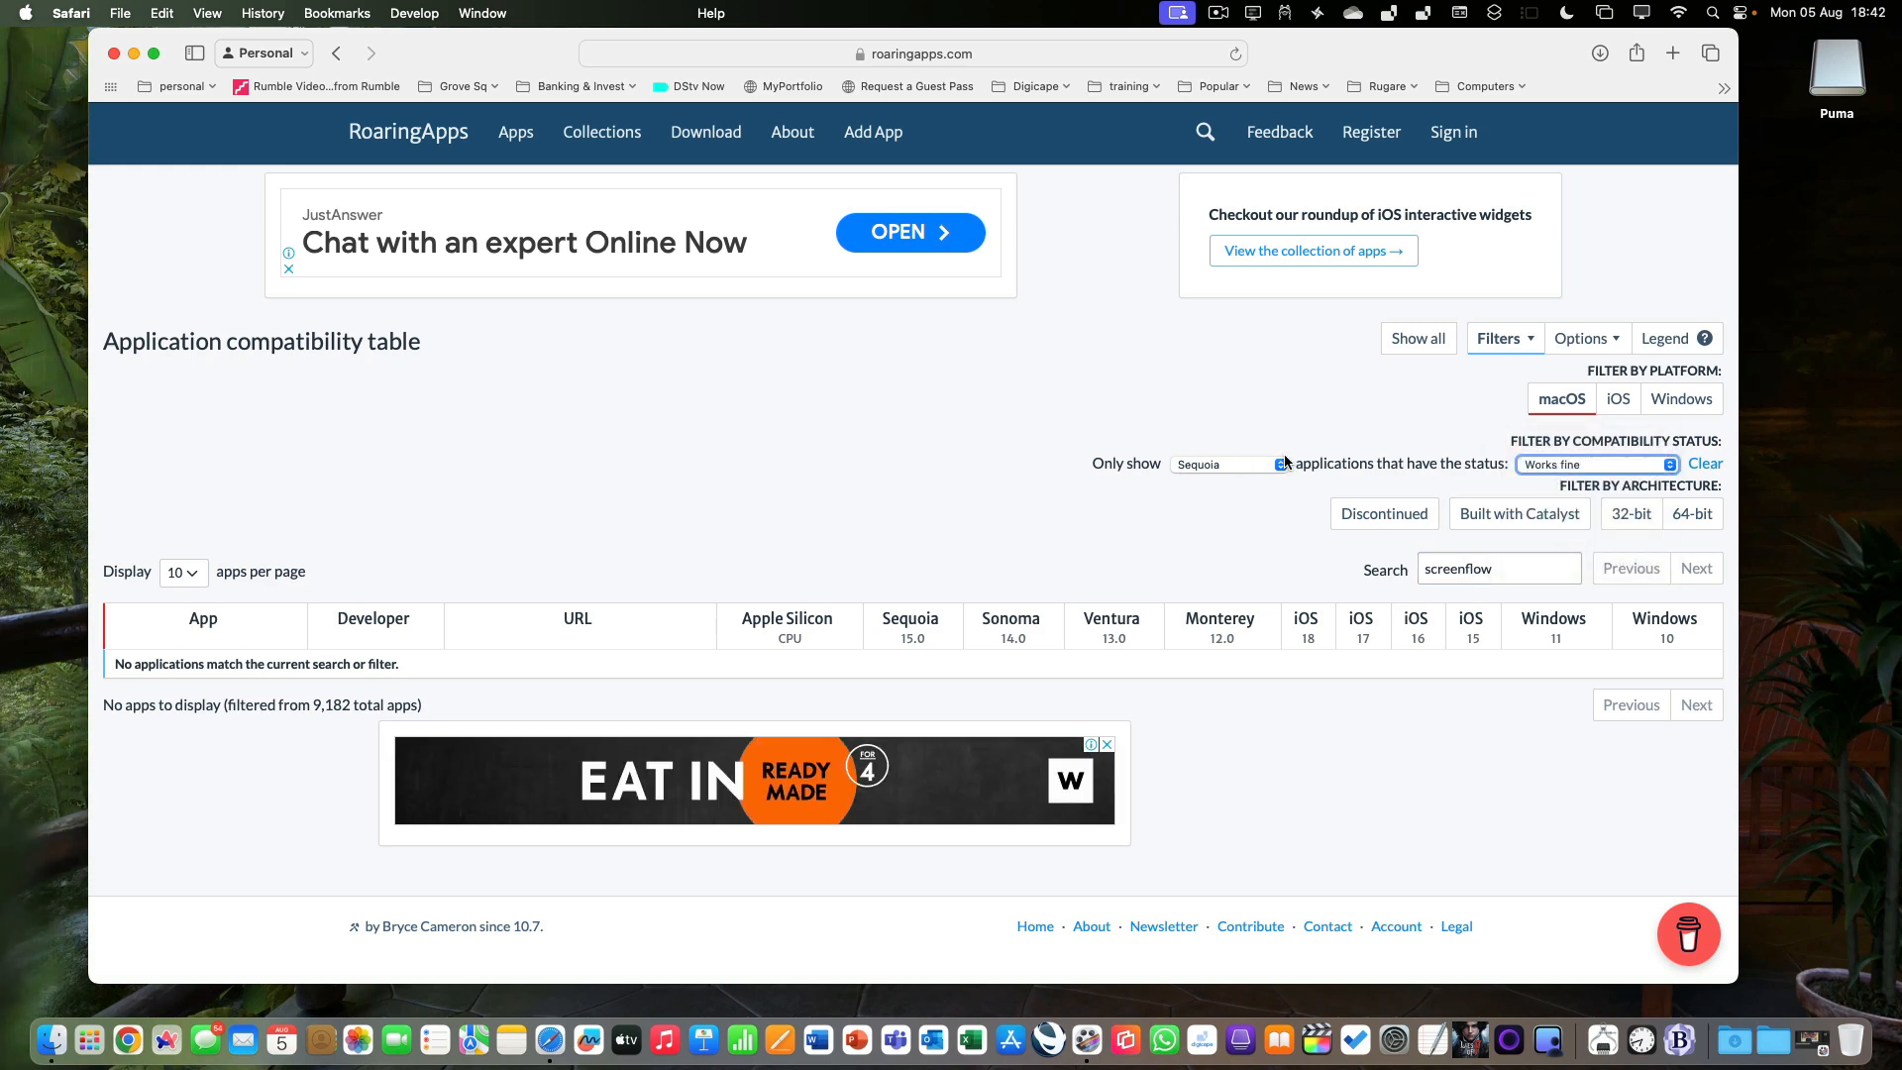
pyautogui.click(1197, 461)
pyautogui.click(1263, 442)
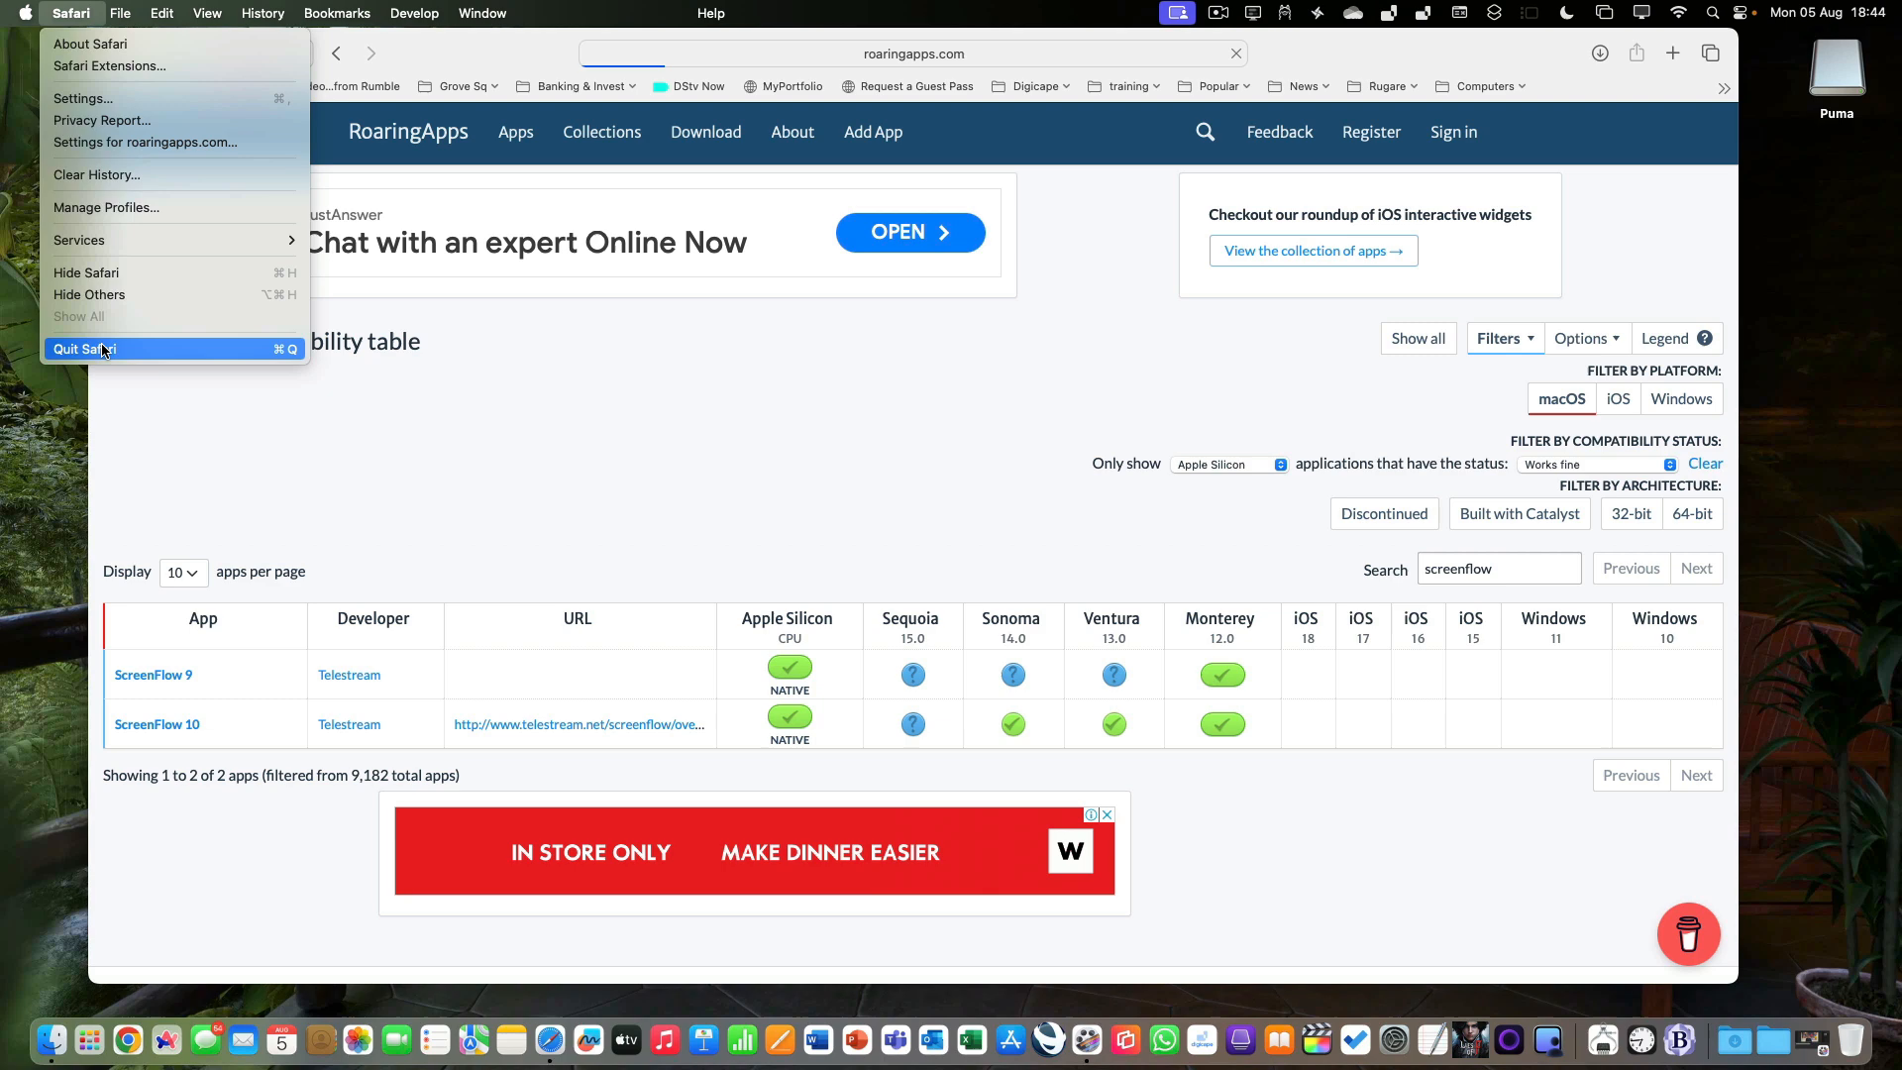
pyautogui.click(102, 349)
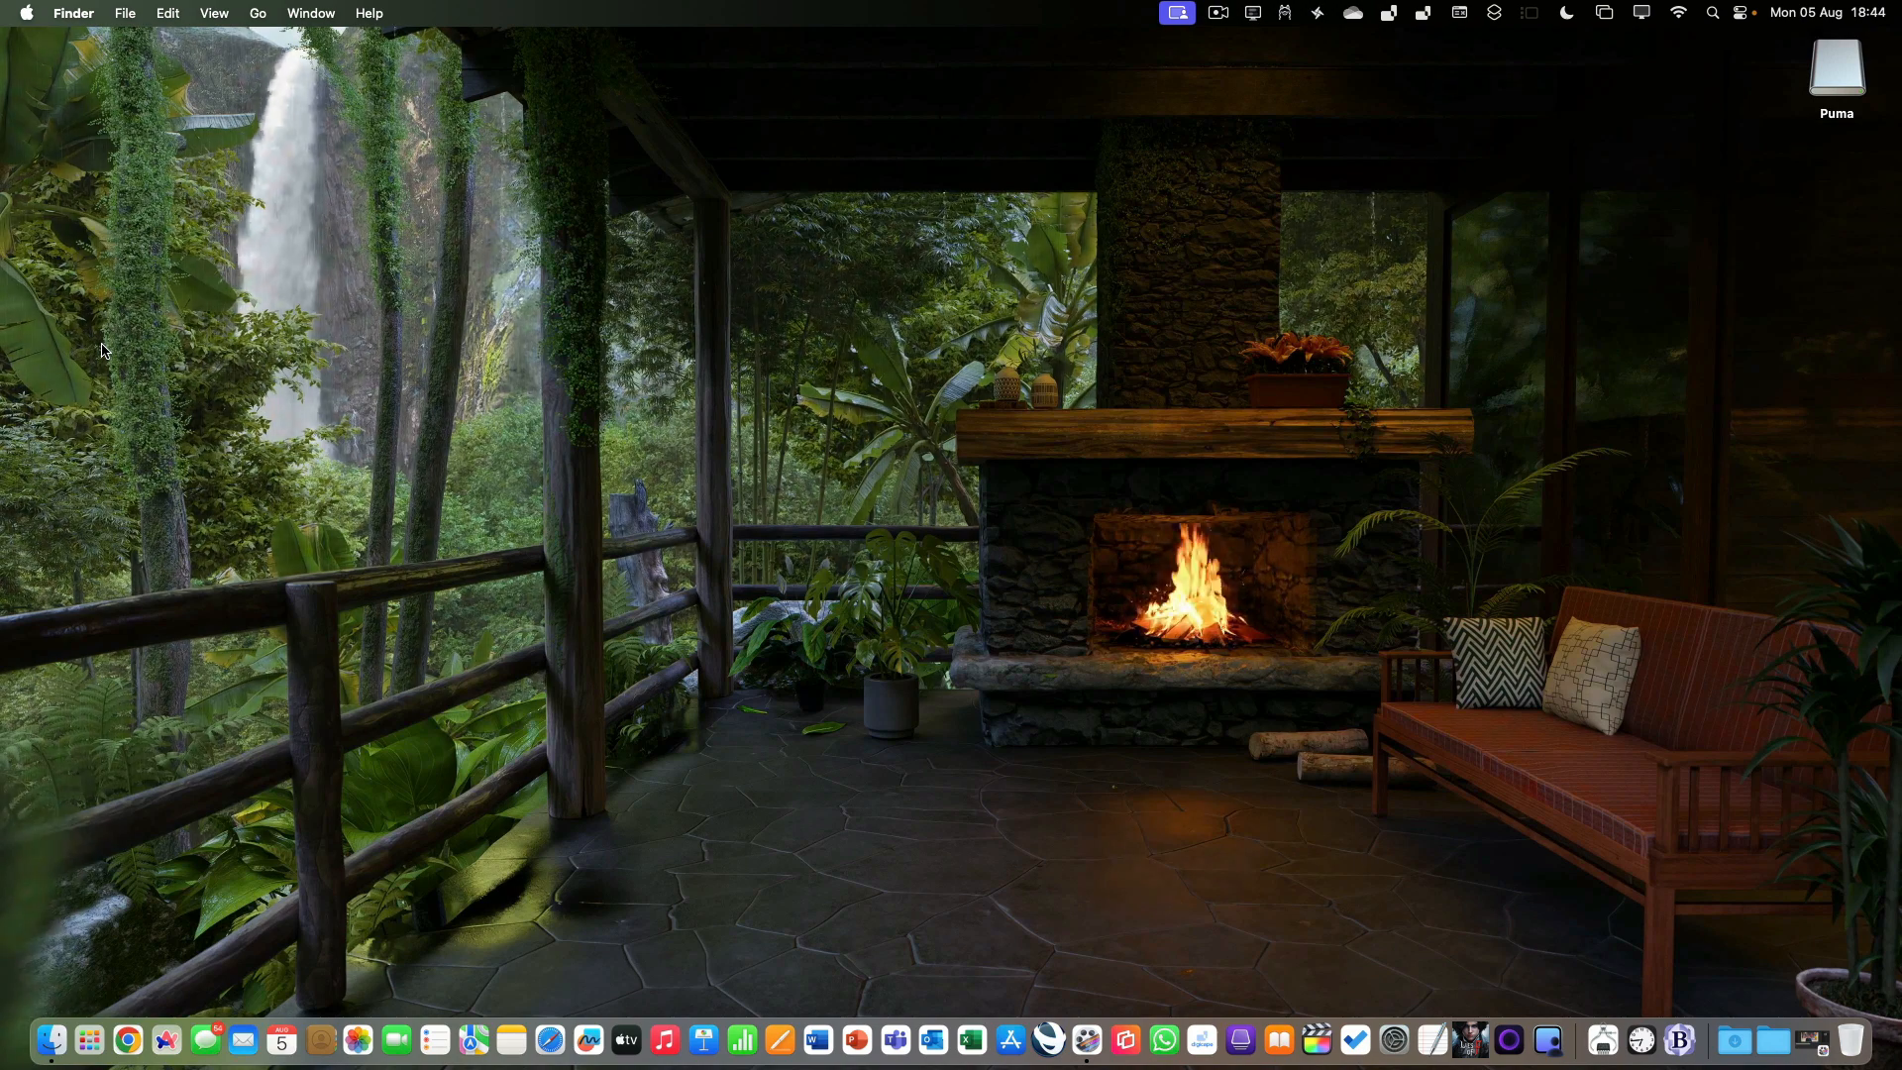
# Check for macOS updates under Software Update in System Settings, and close the settings window.
pyautogui.click(26, 14)
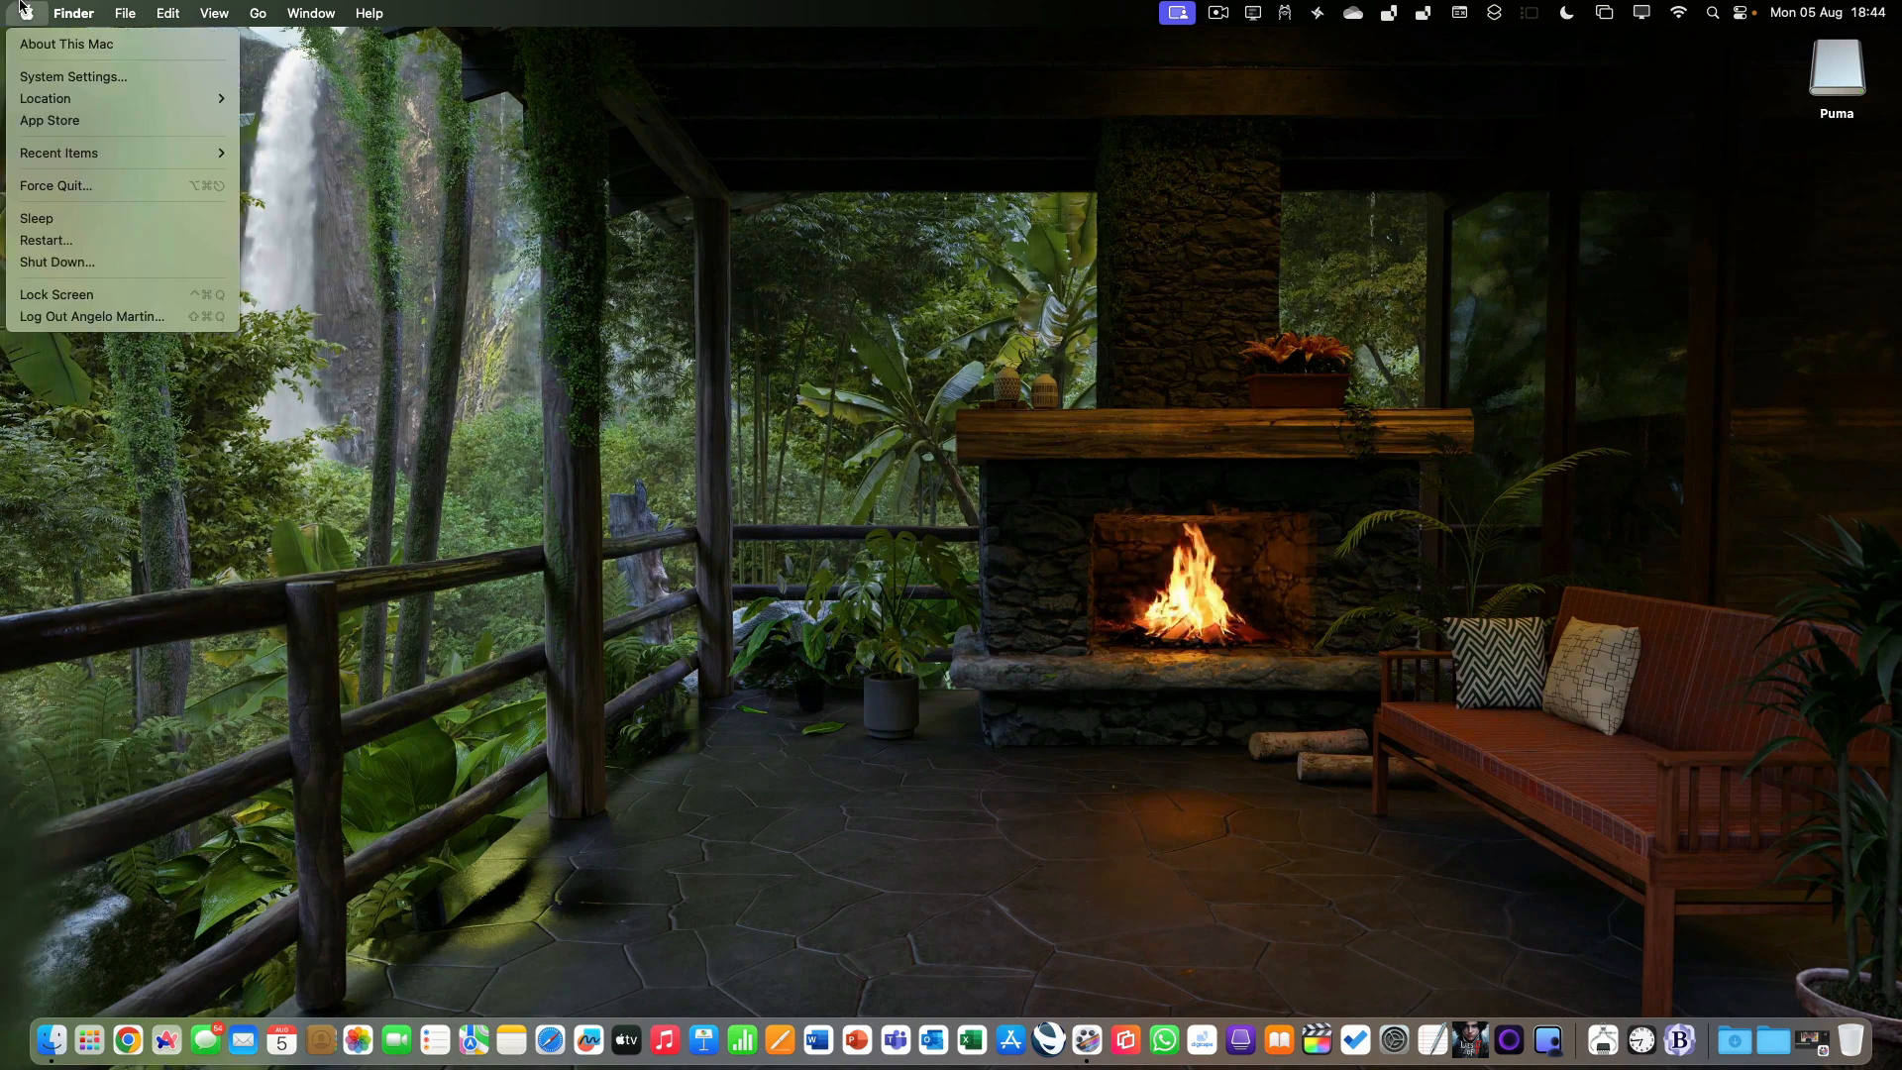
pyautogui.click(32, 75)
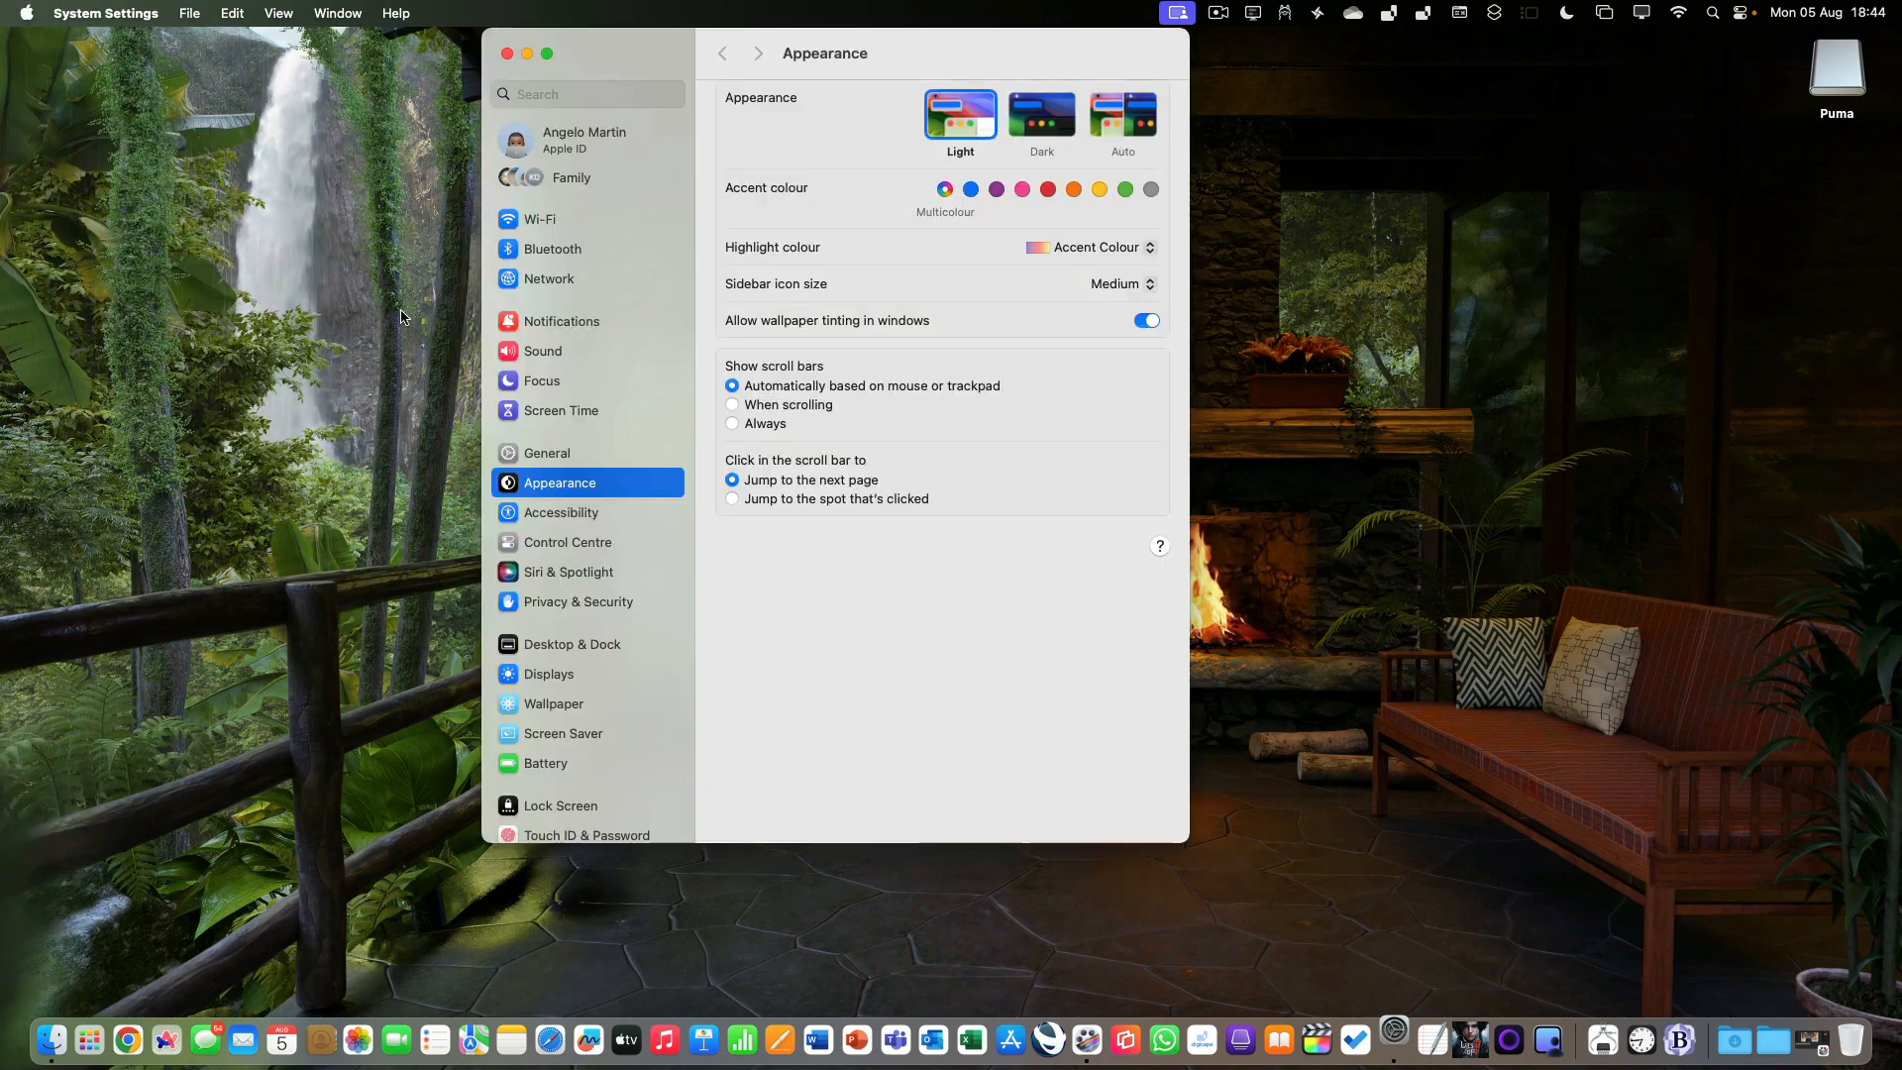
pyautogui.click(555, 454)
pyautogui.click(804, 150)
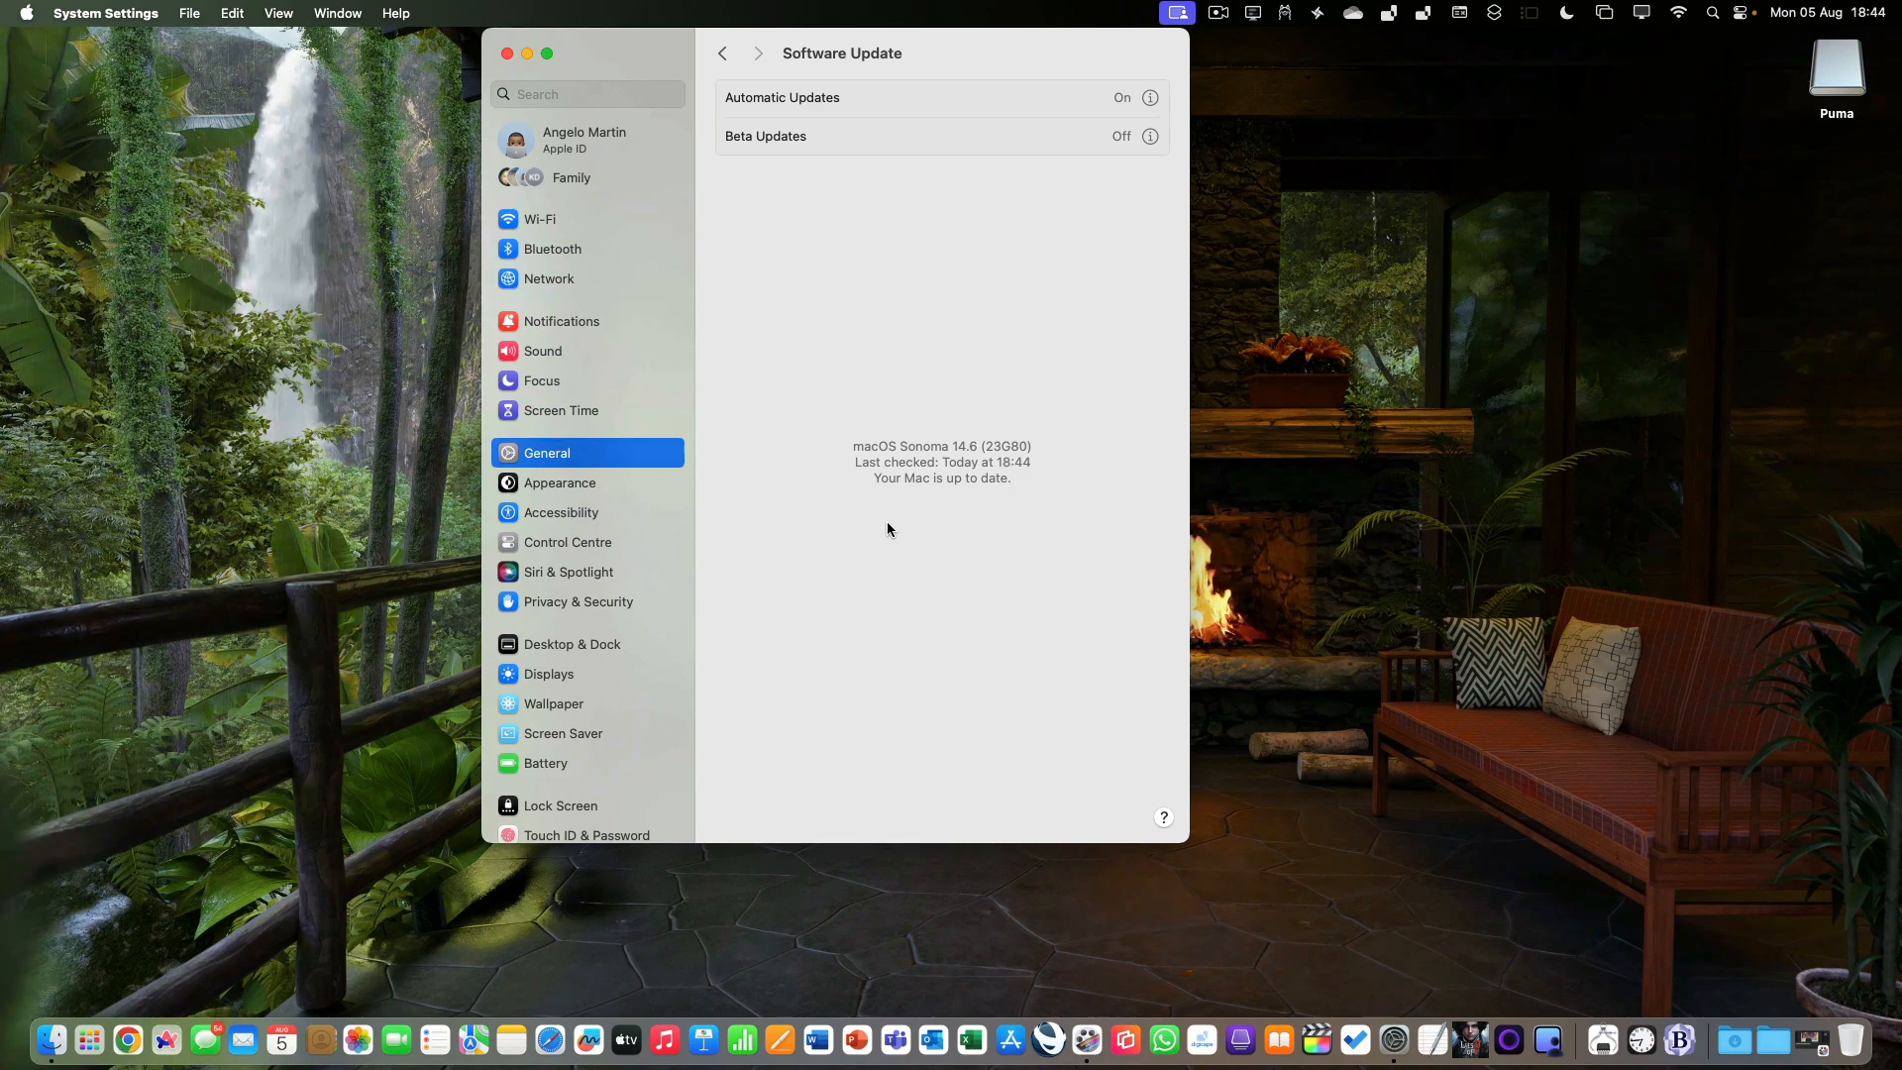
pyautogui.click(506, 54)
# Open the App Store to check the Updates page for app updates, and quit the App Store.
pyautogui.click(5, 6)
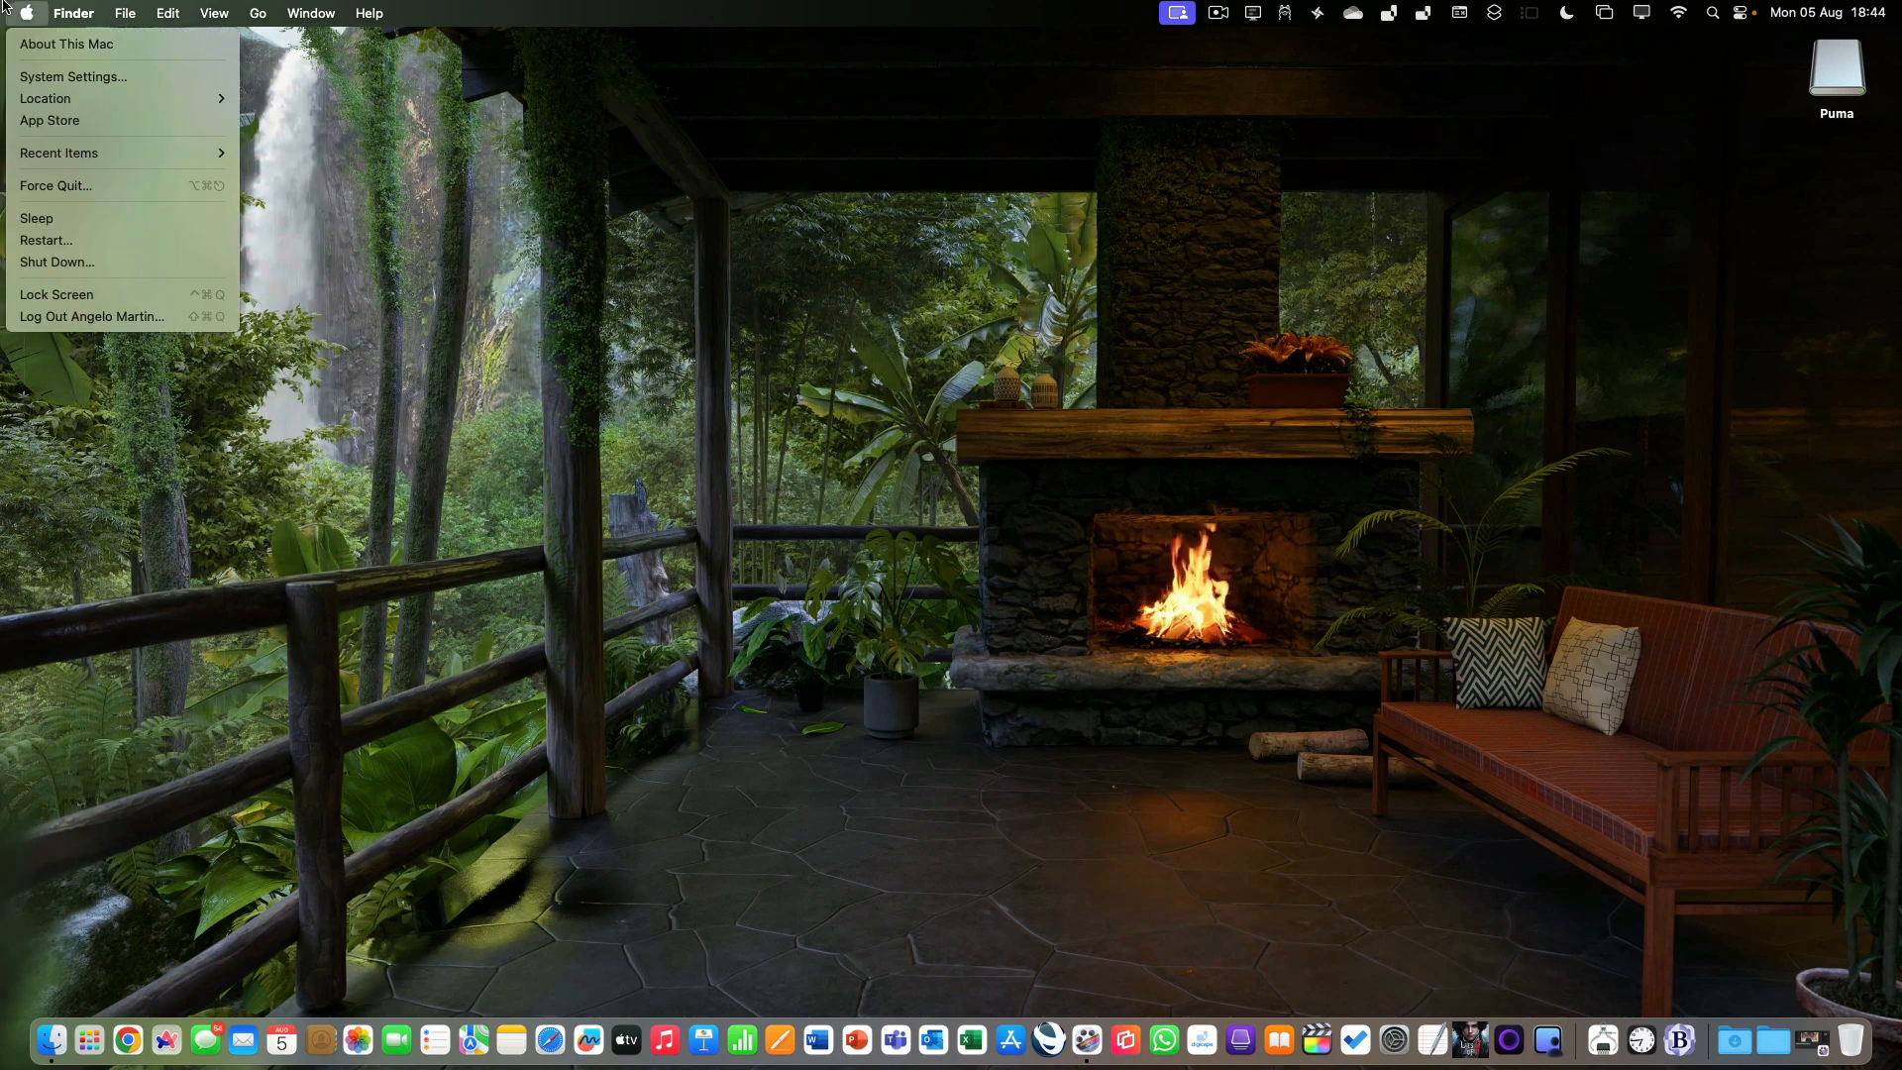
pyautogui.click(44, 120)
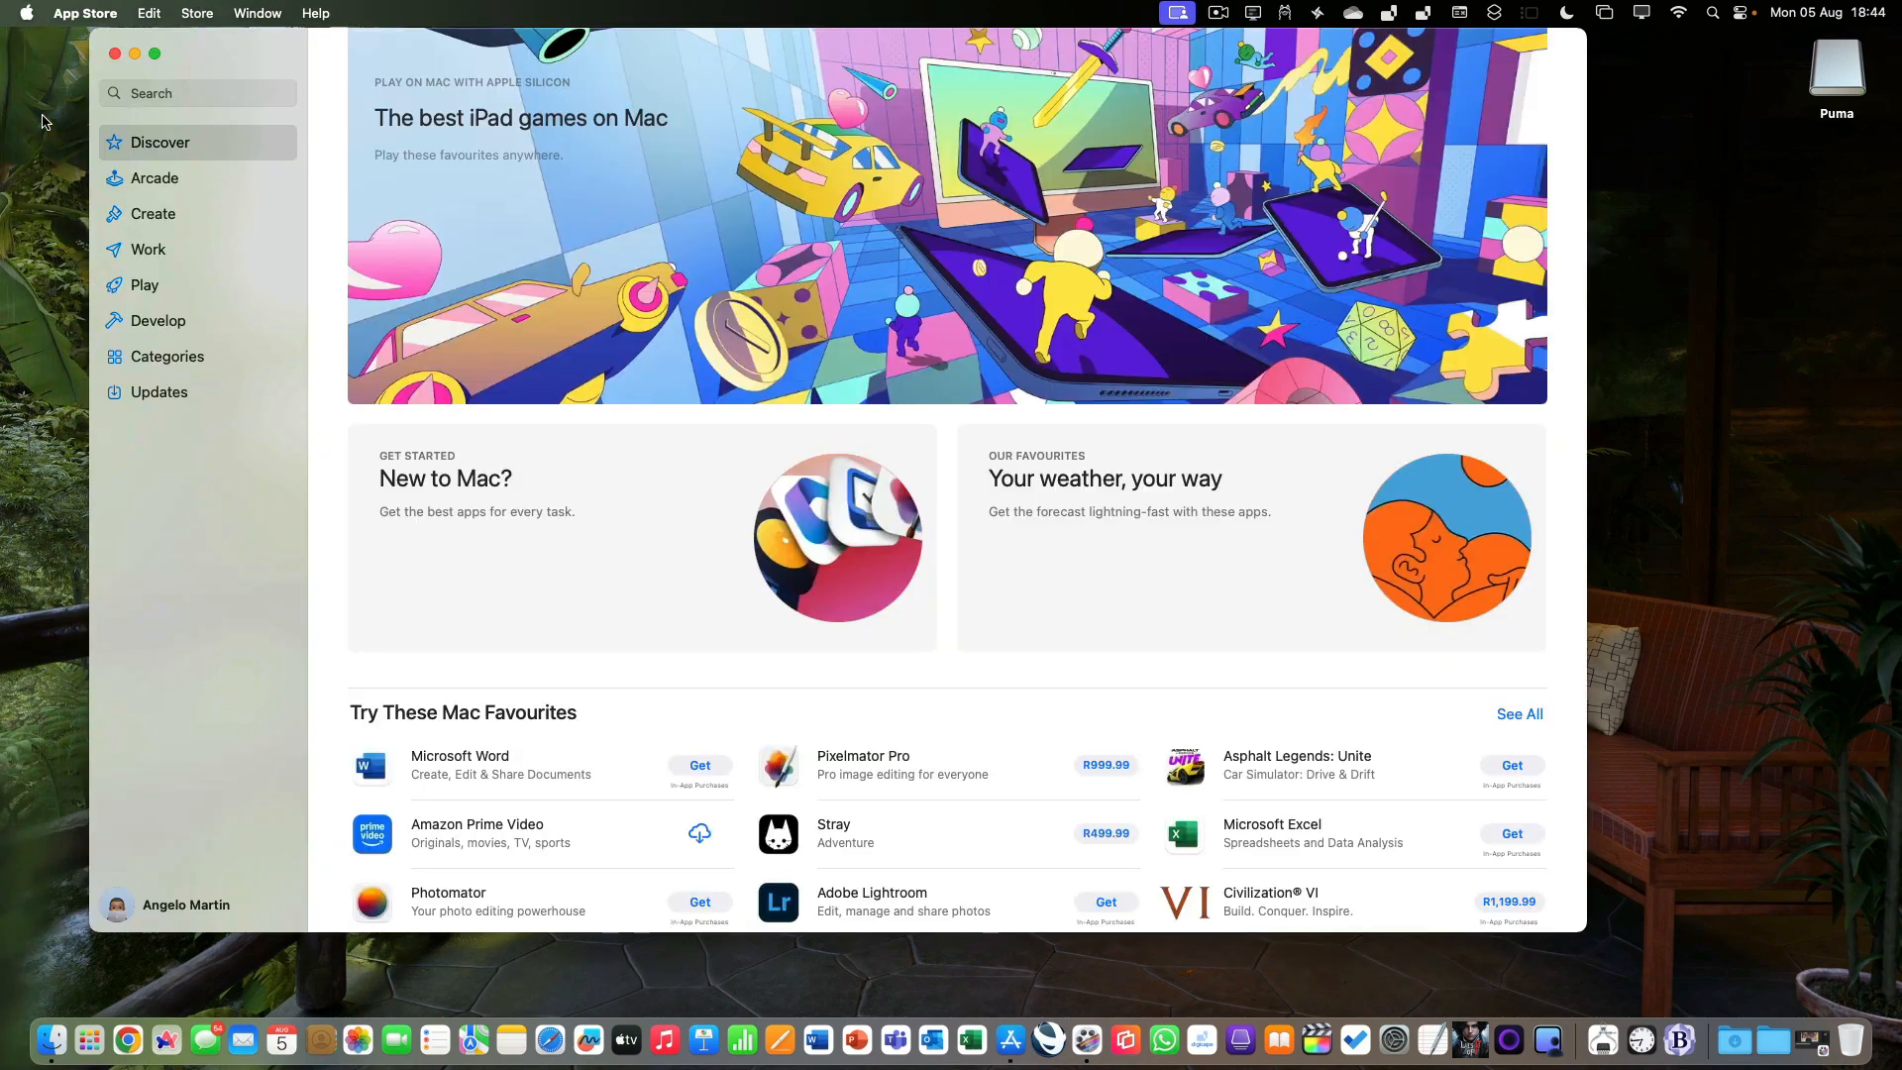
pyautogui.click(147, 394)
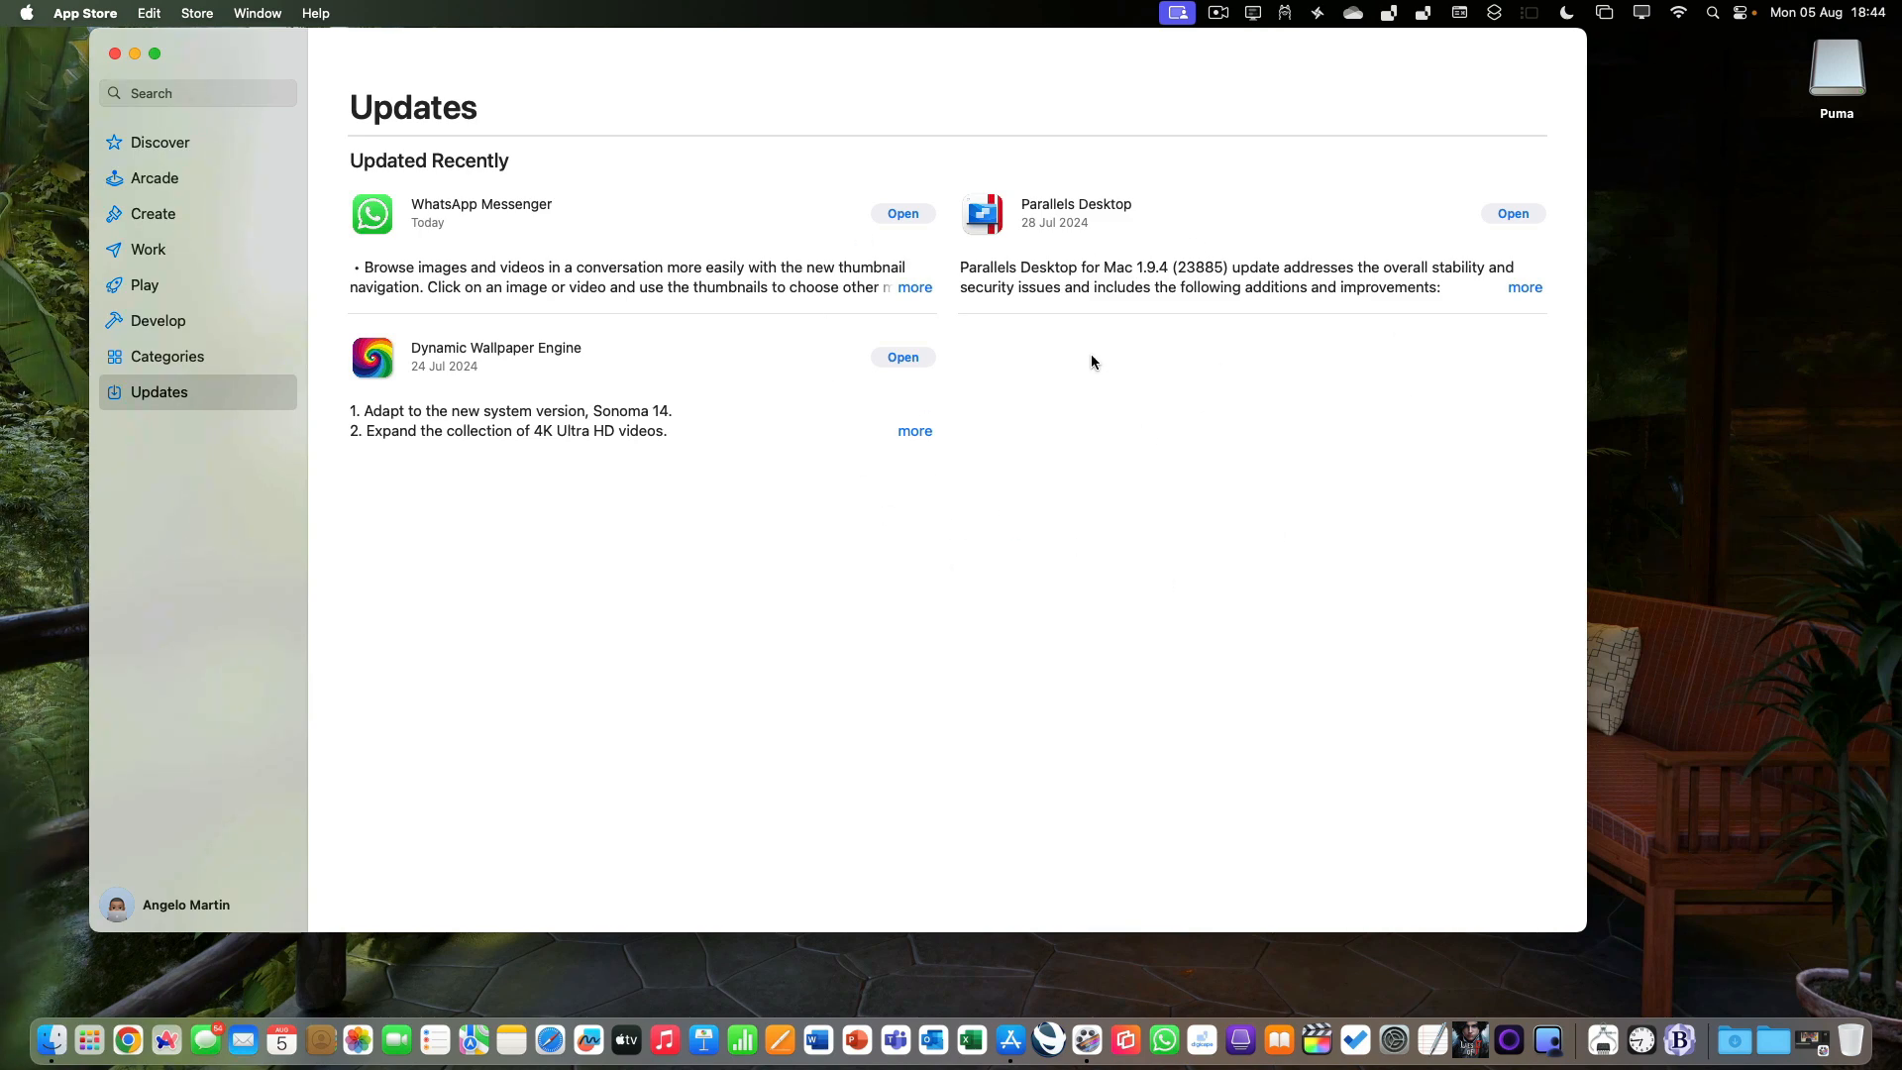
pyautogui.click(109, 12)
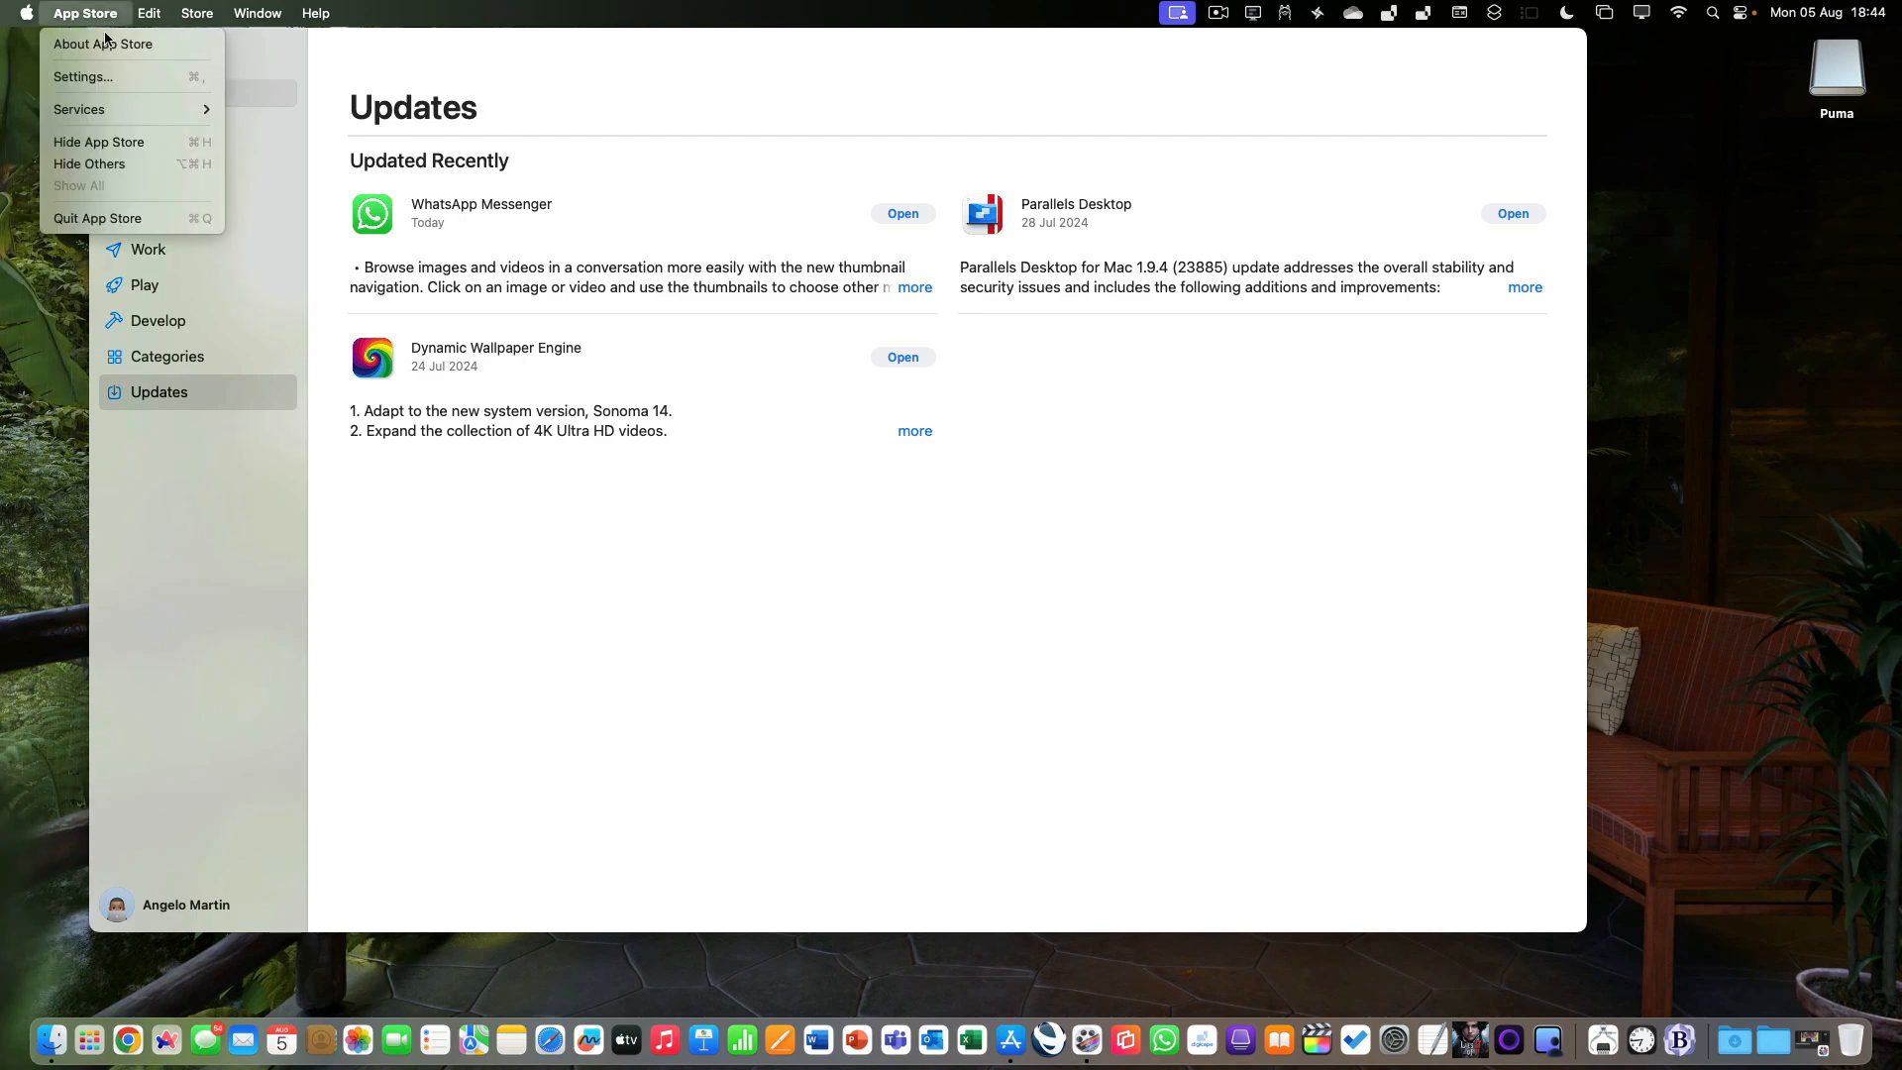
pyautogui.click(112, 222)
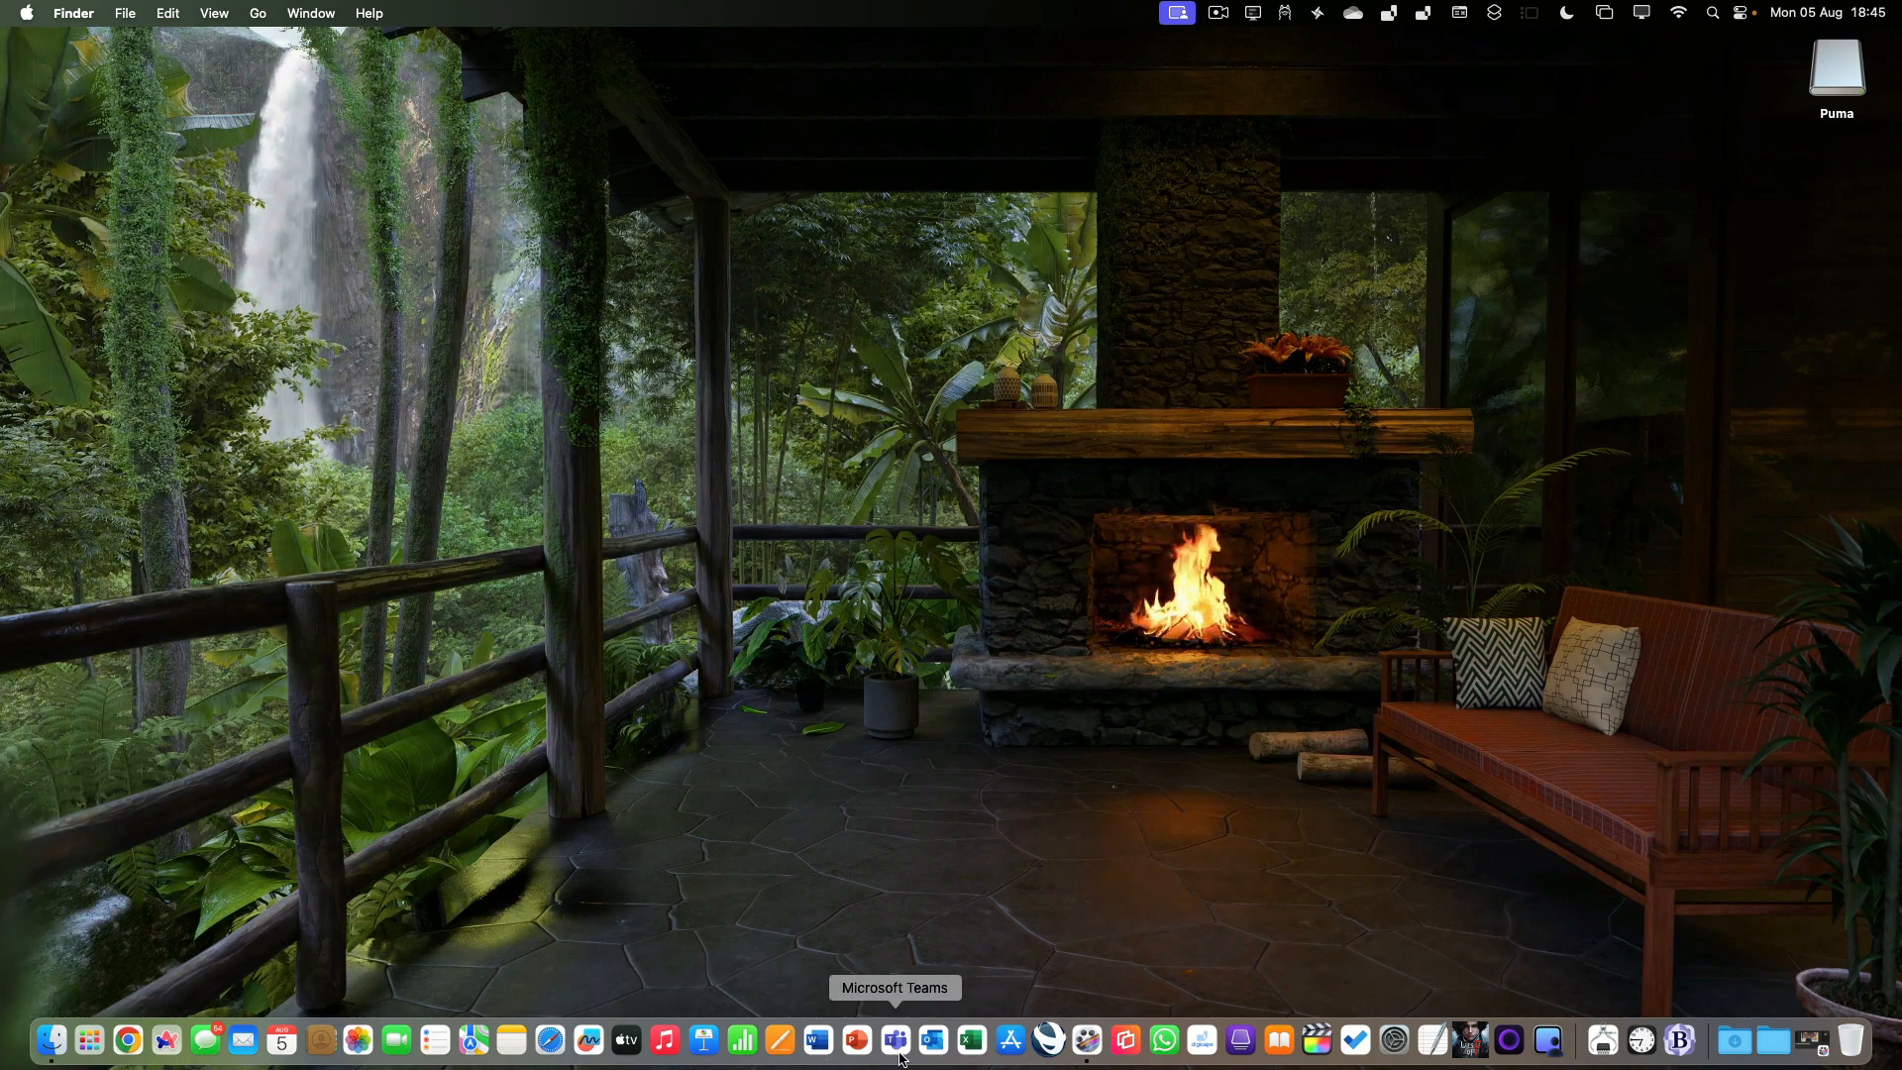
# Open Microsoft Word with a blank document, check for updates through Microsoft AutoUpdate, and close the AutoUpdate window.
pyautogui.click(818, 1040)
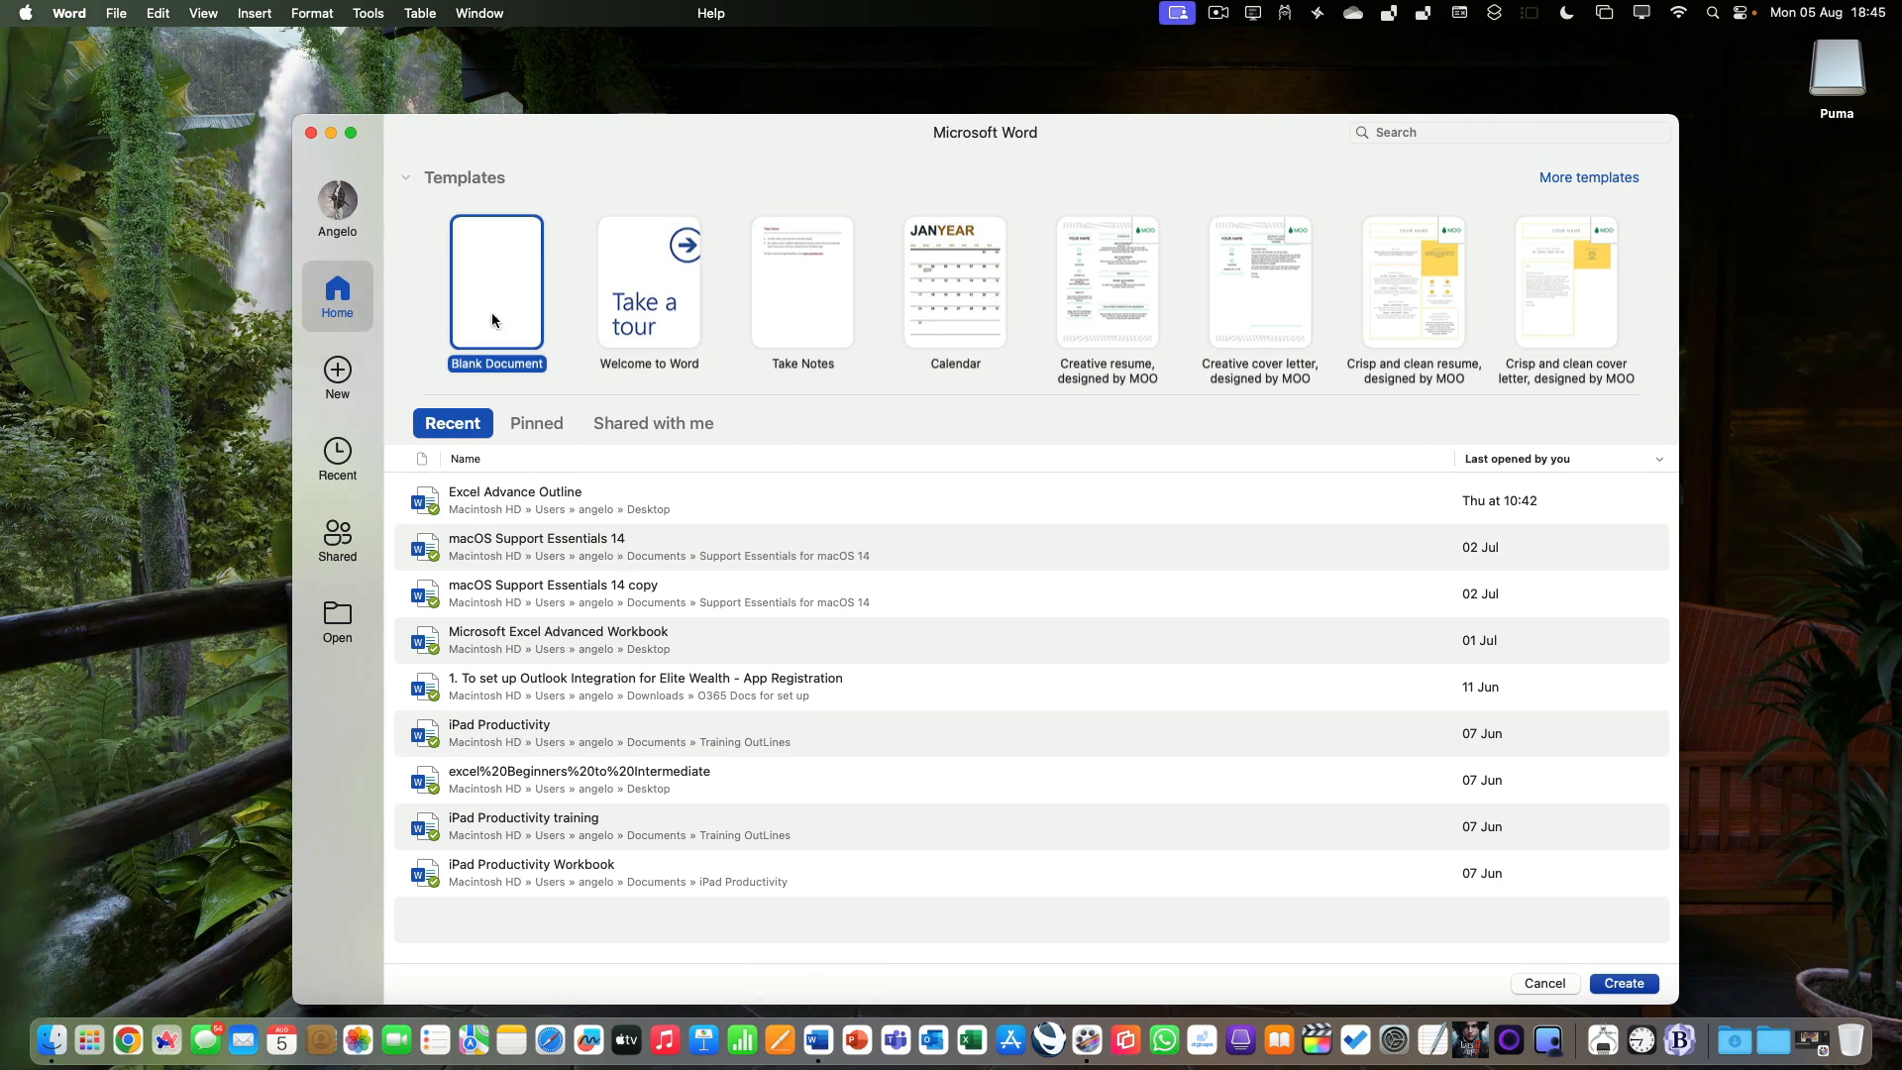
pyautogui.doubleClick(491, 312)
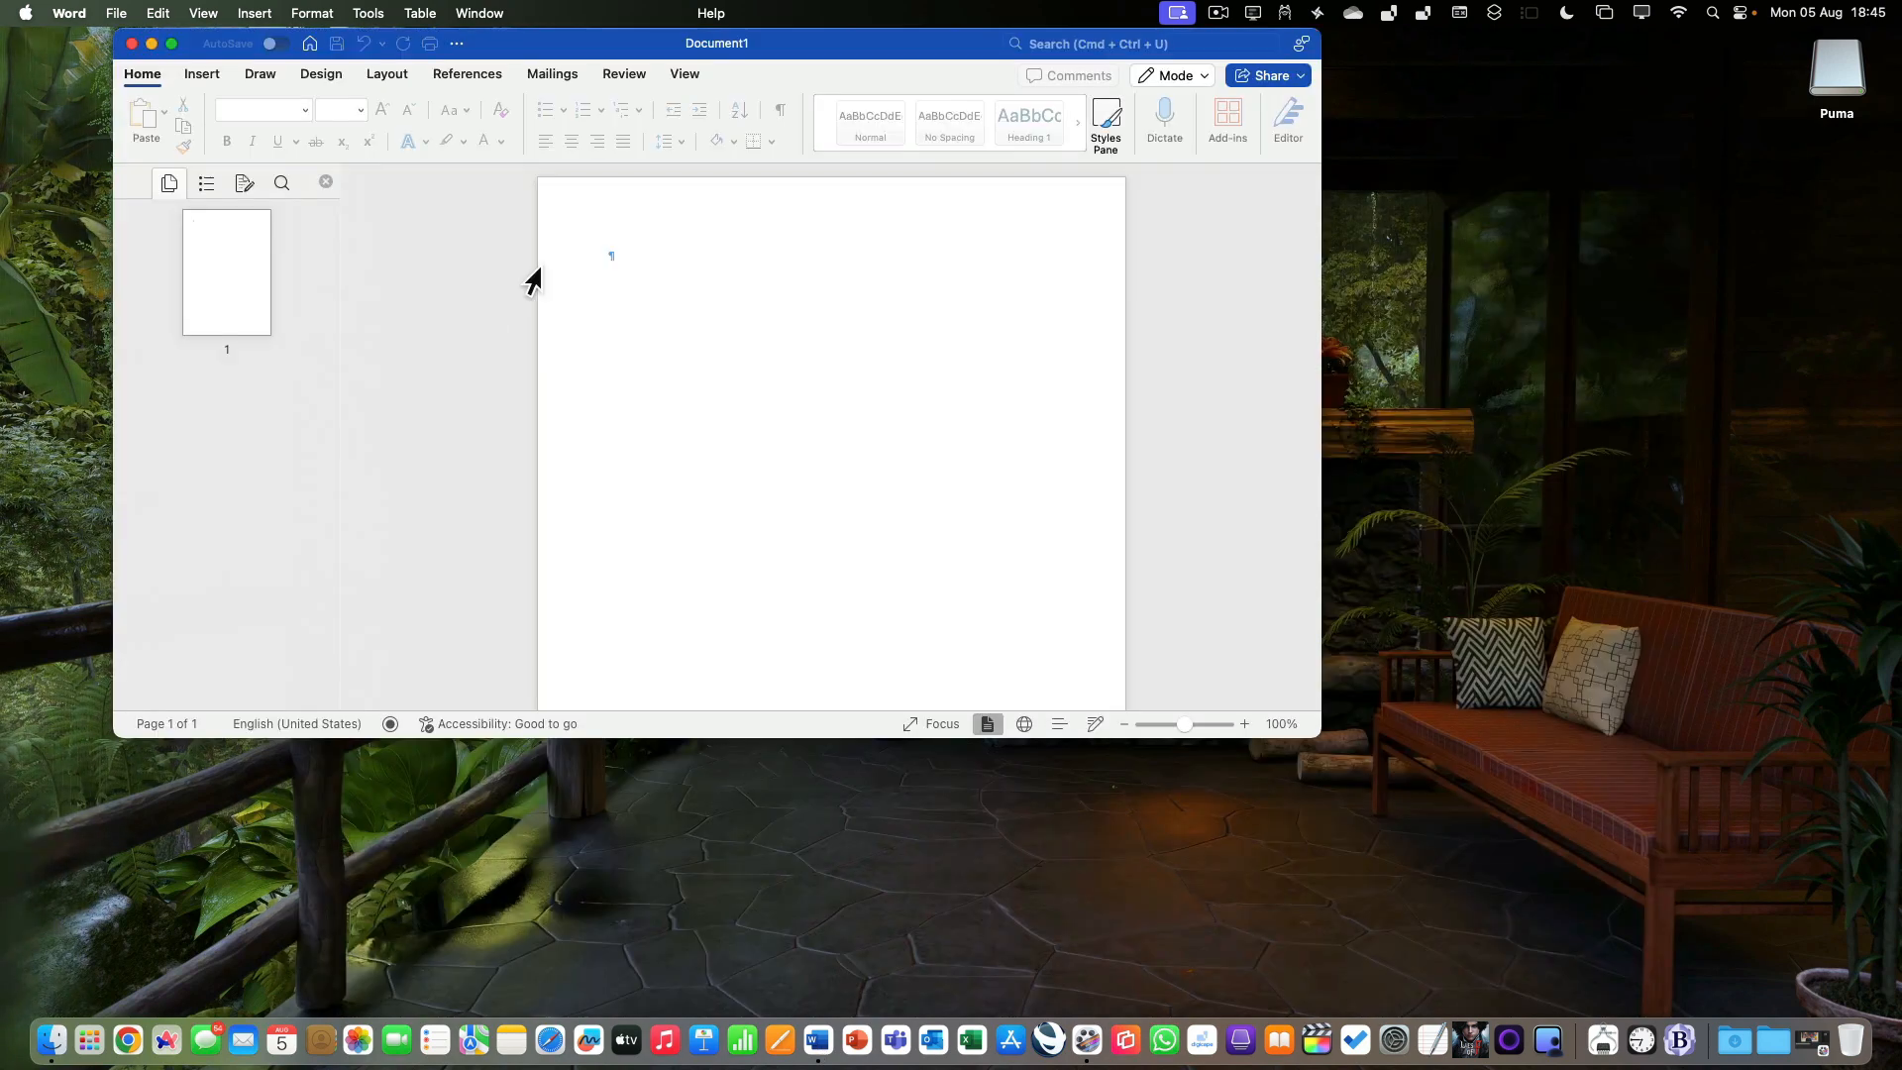
pyautogui.click(717, 12)
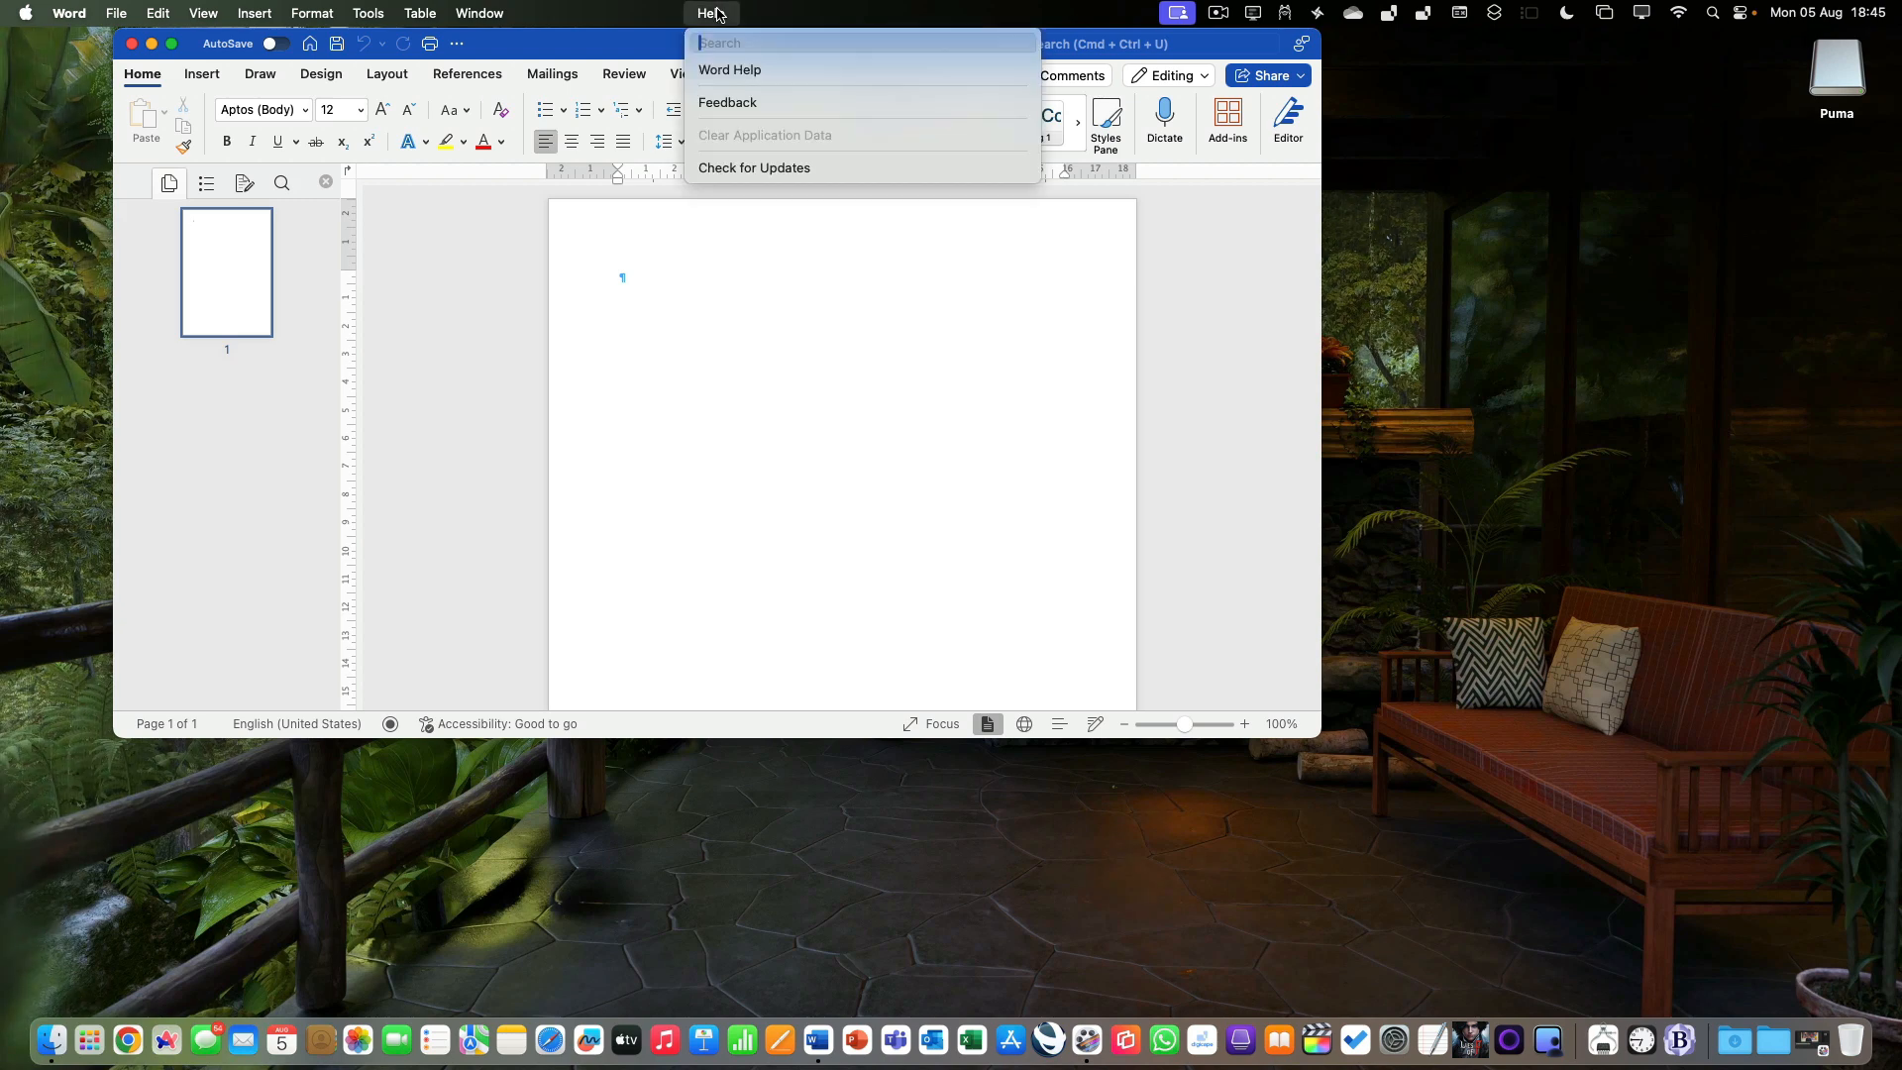
pyautogui.click(719, 167)
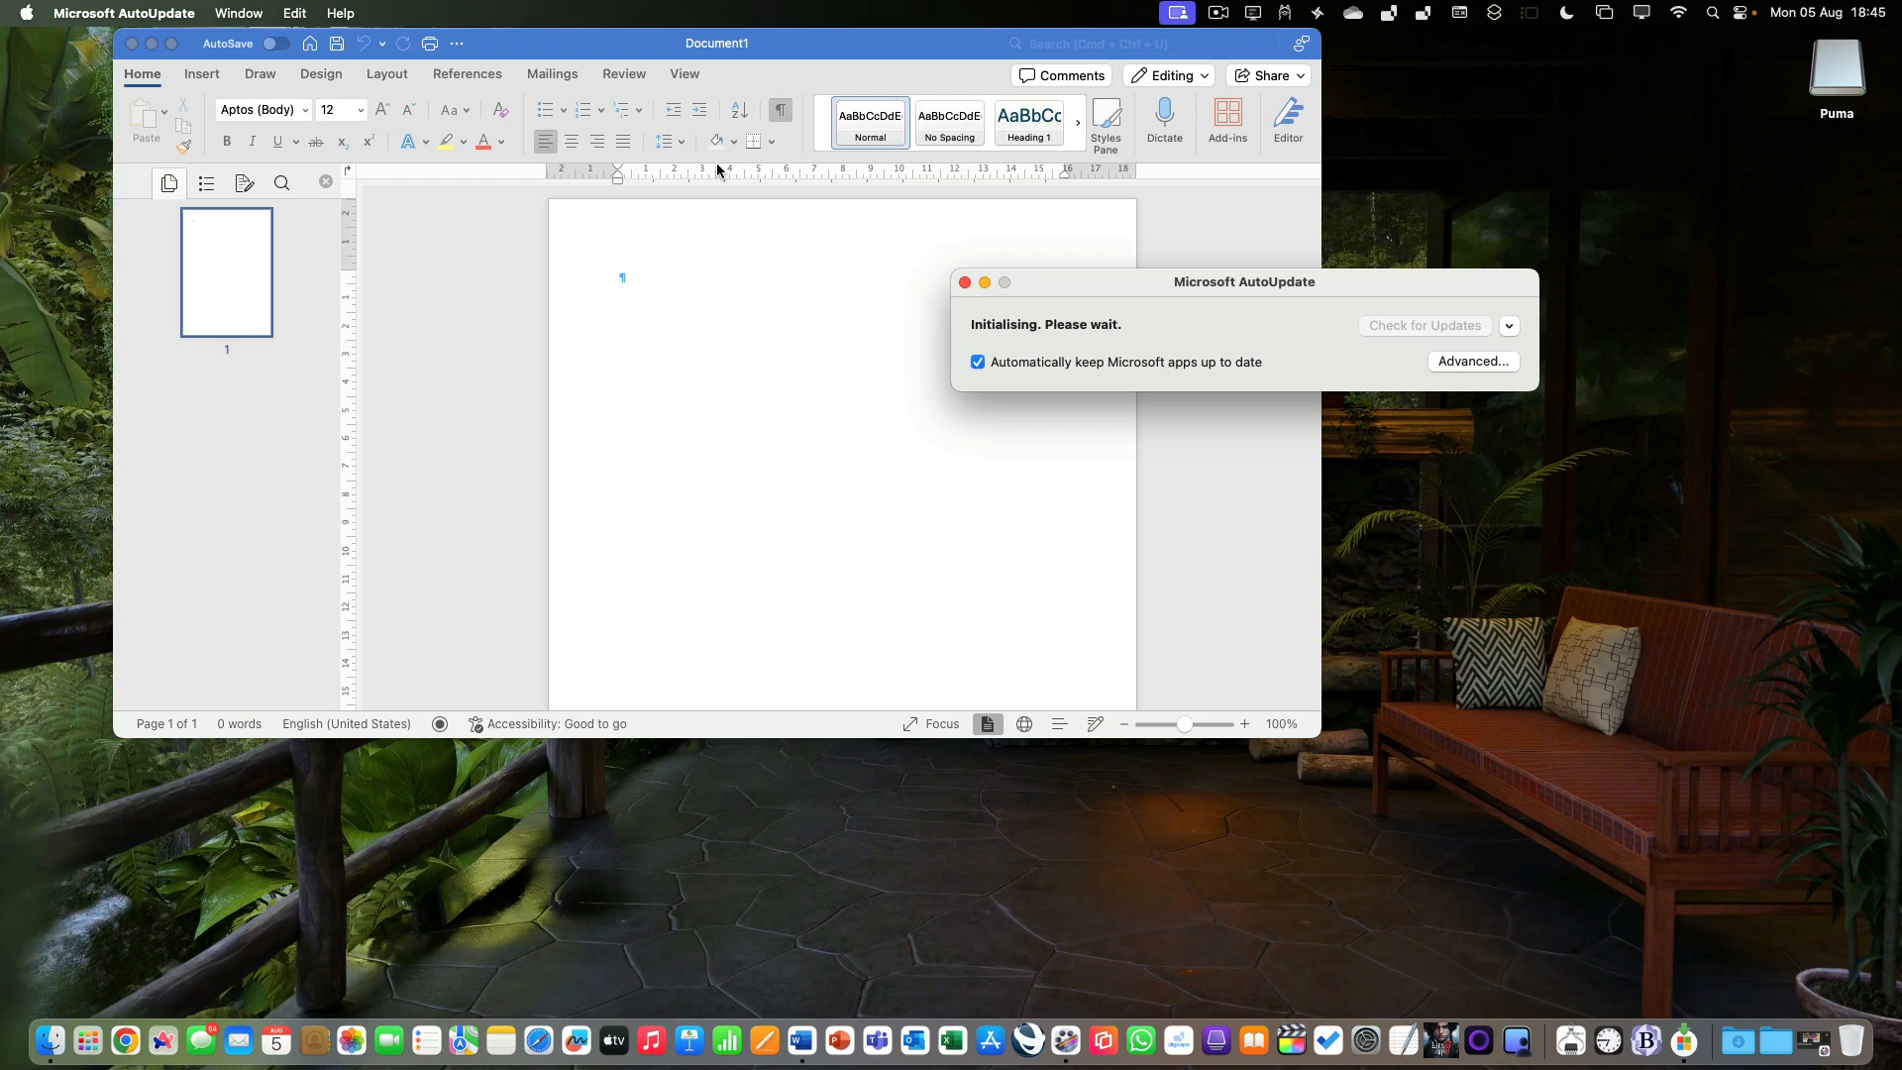
pyautogui.click(965, 284)
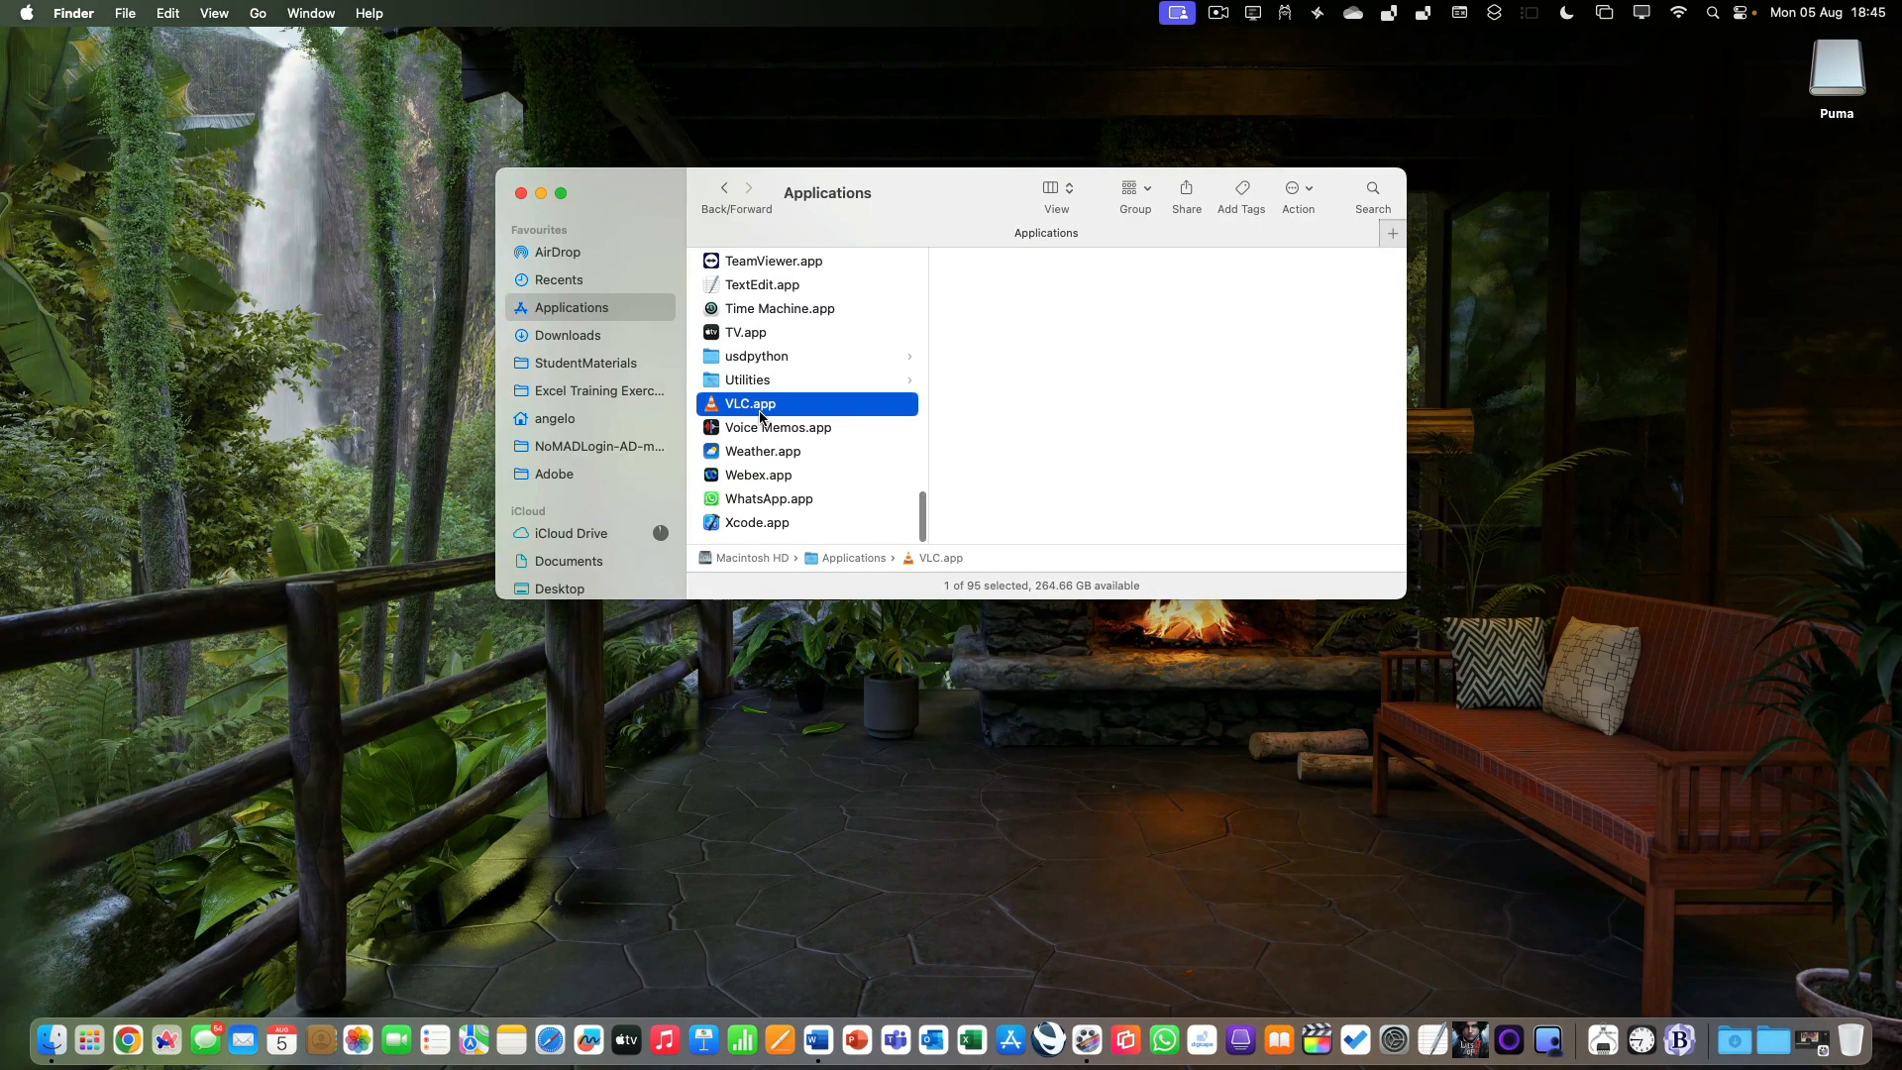
# Open VLC from the Applications folder, look for its update check command, and quit VLC.
pyautogui.doubleClick(761, 416)
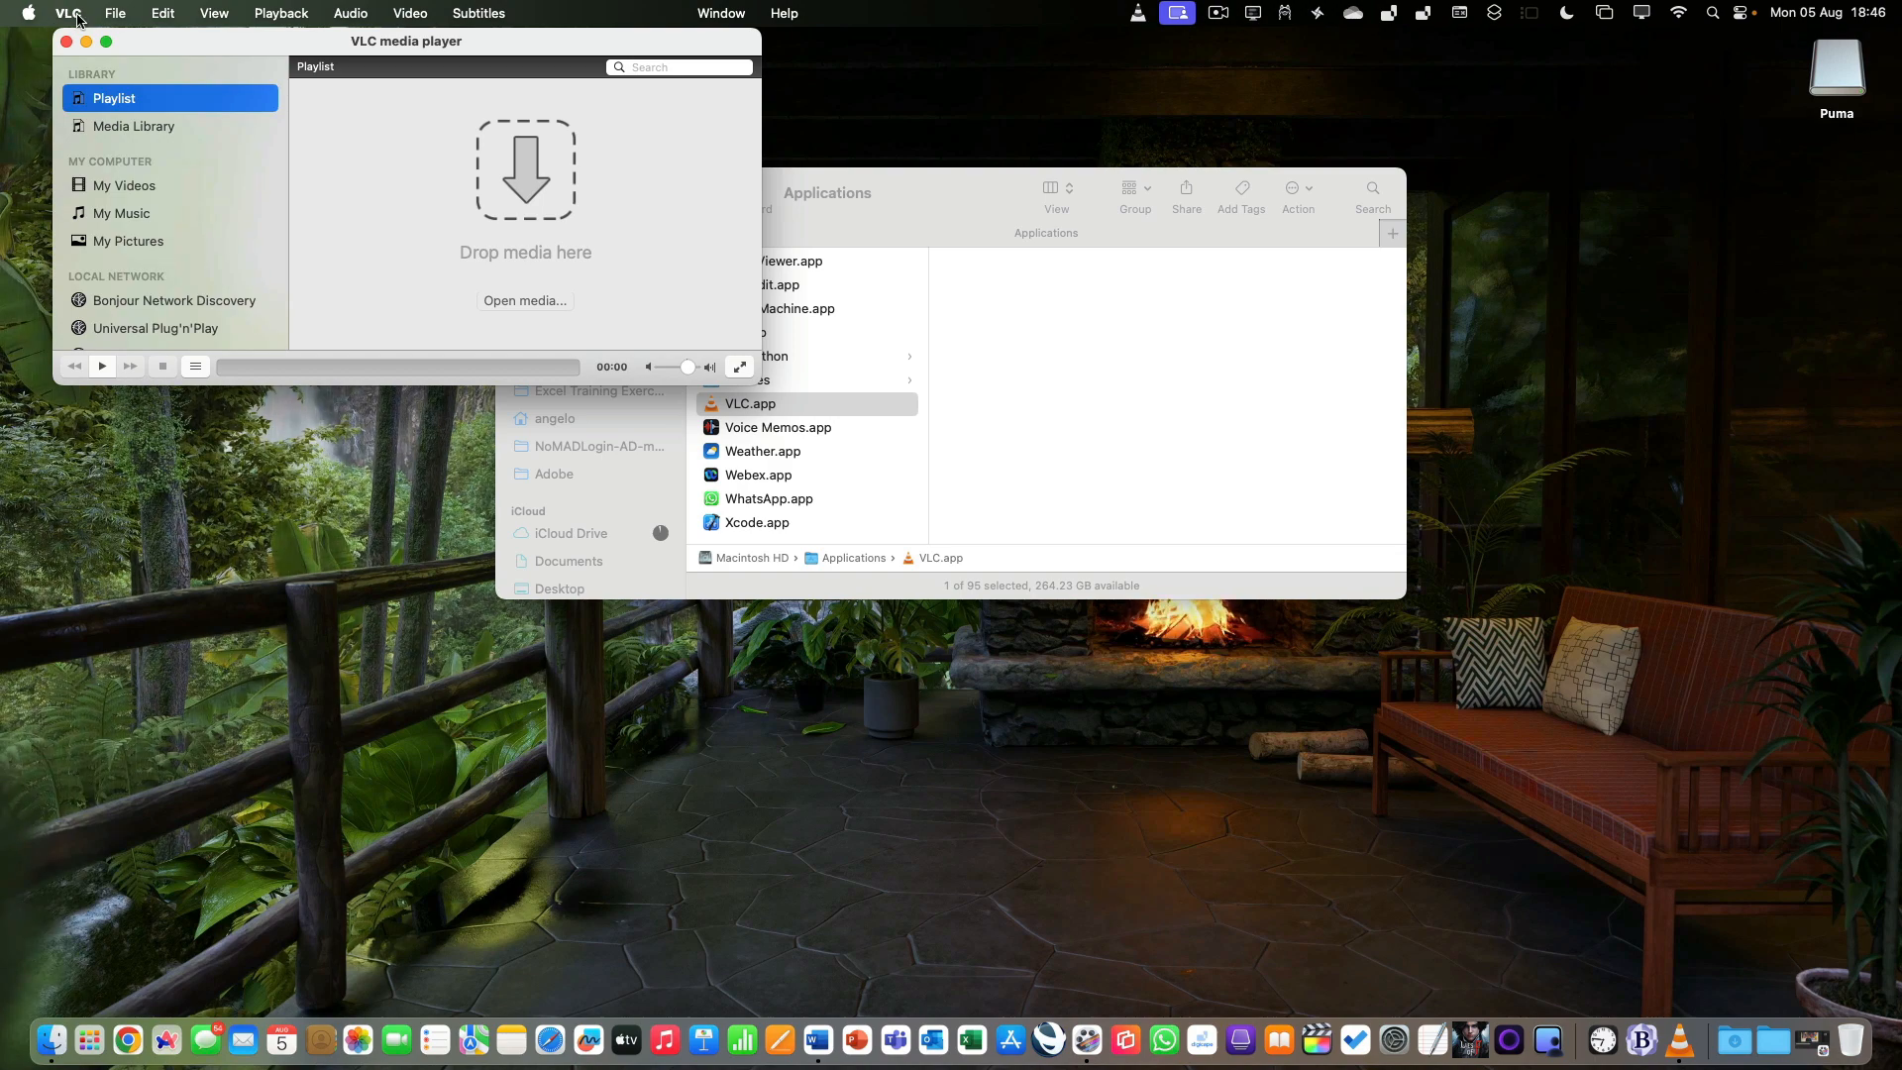
pyautogui.click(77, 15)
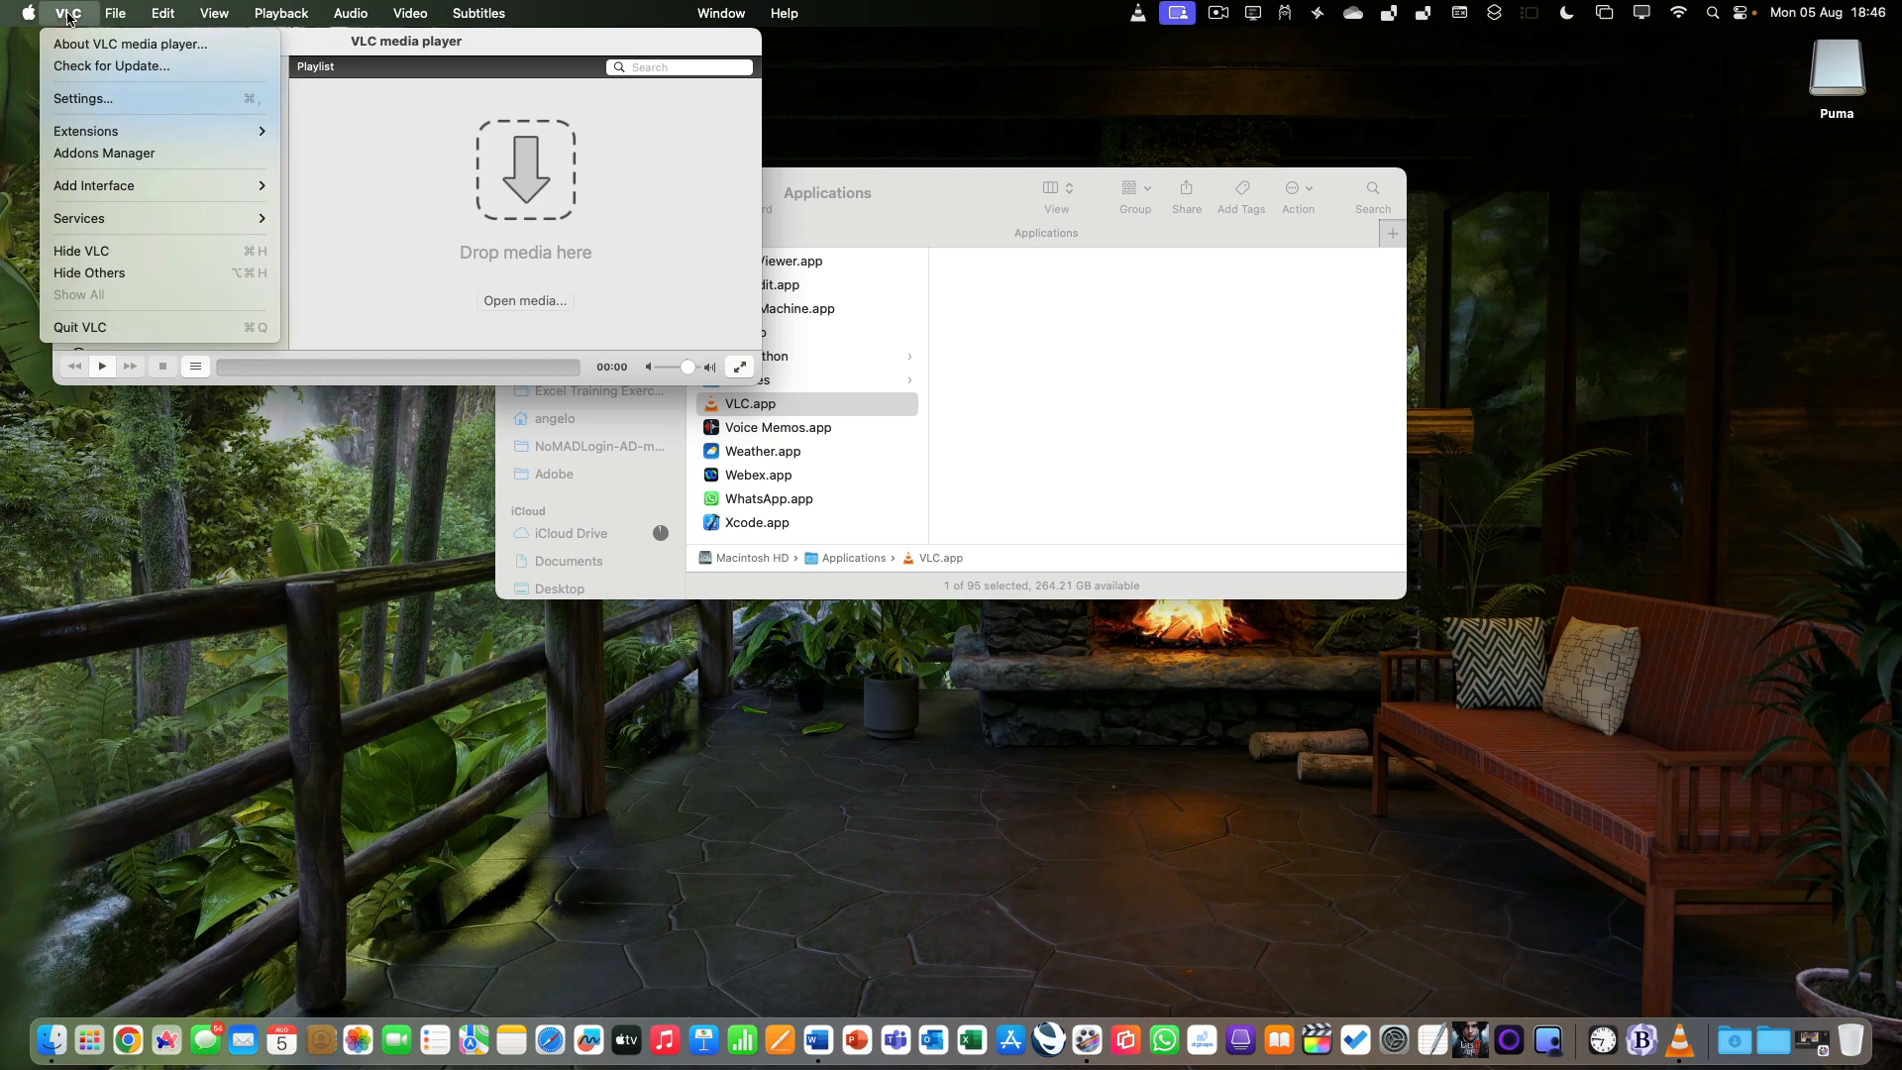
pyautogui.click(801, 15)
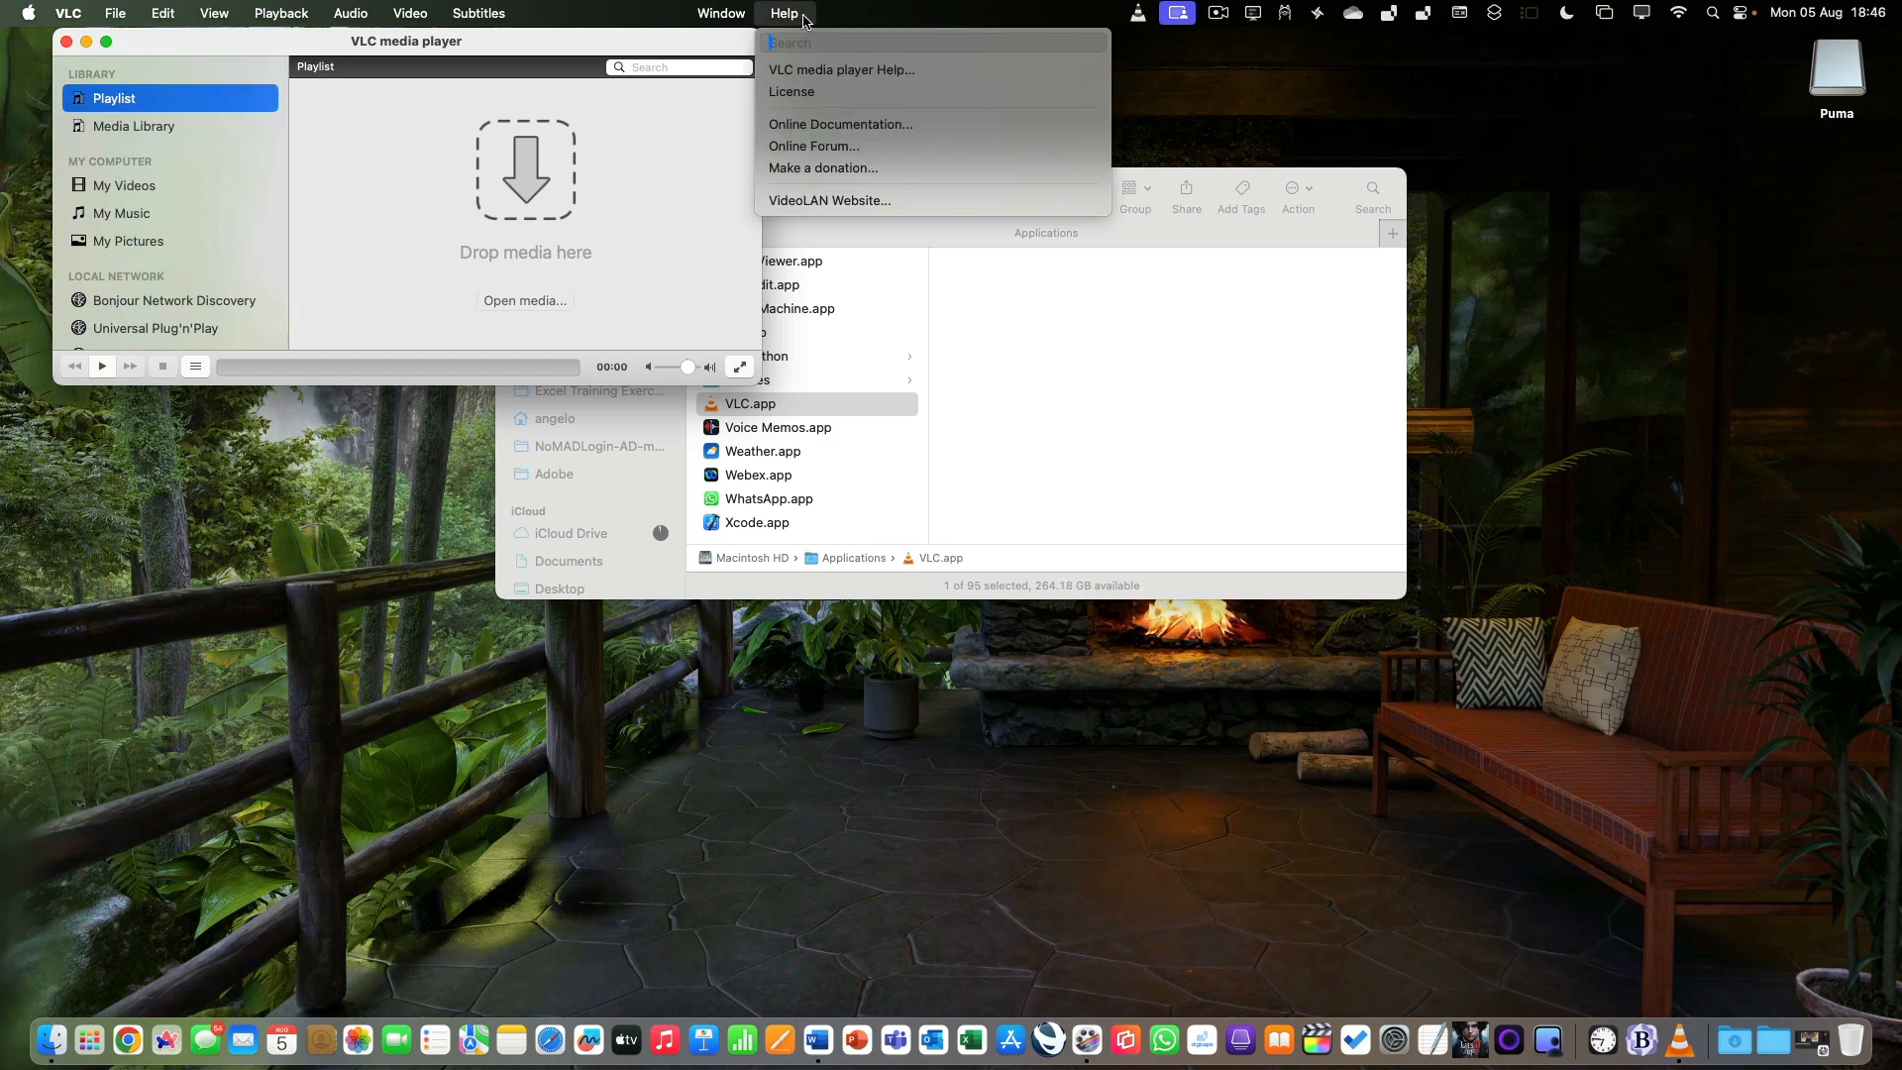
pyautogui.moveTo(84, 5)
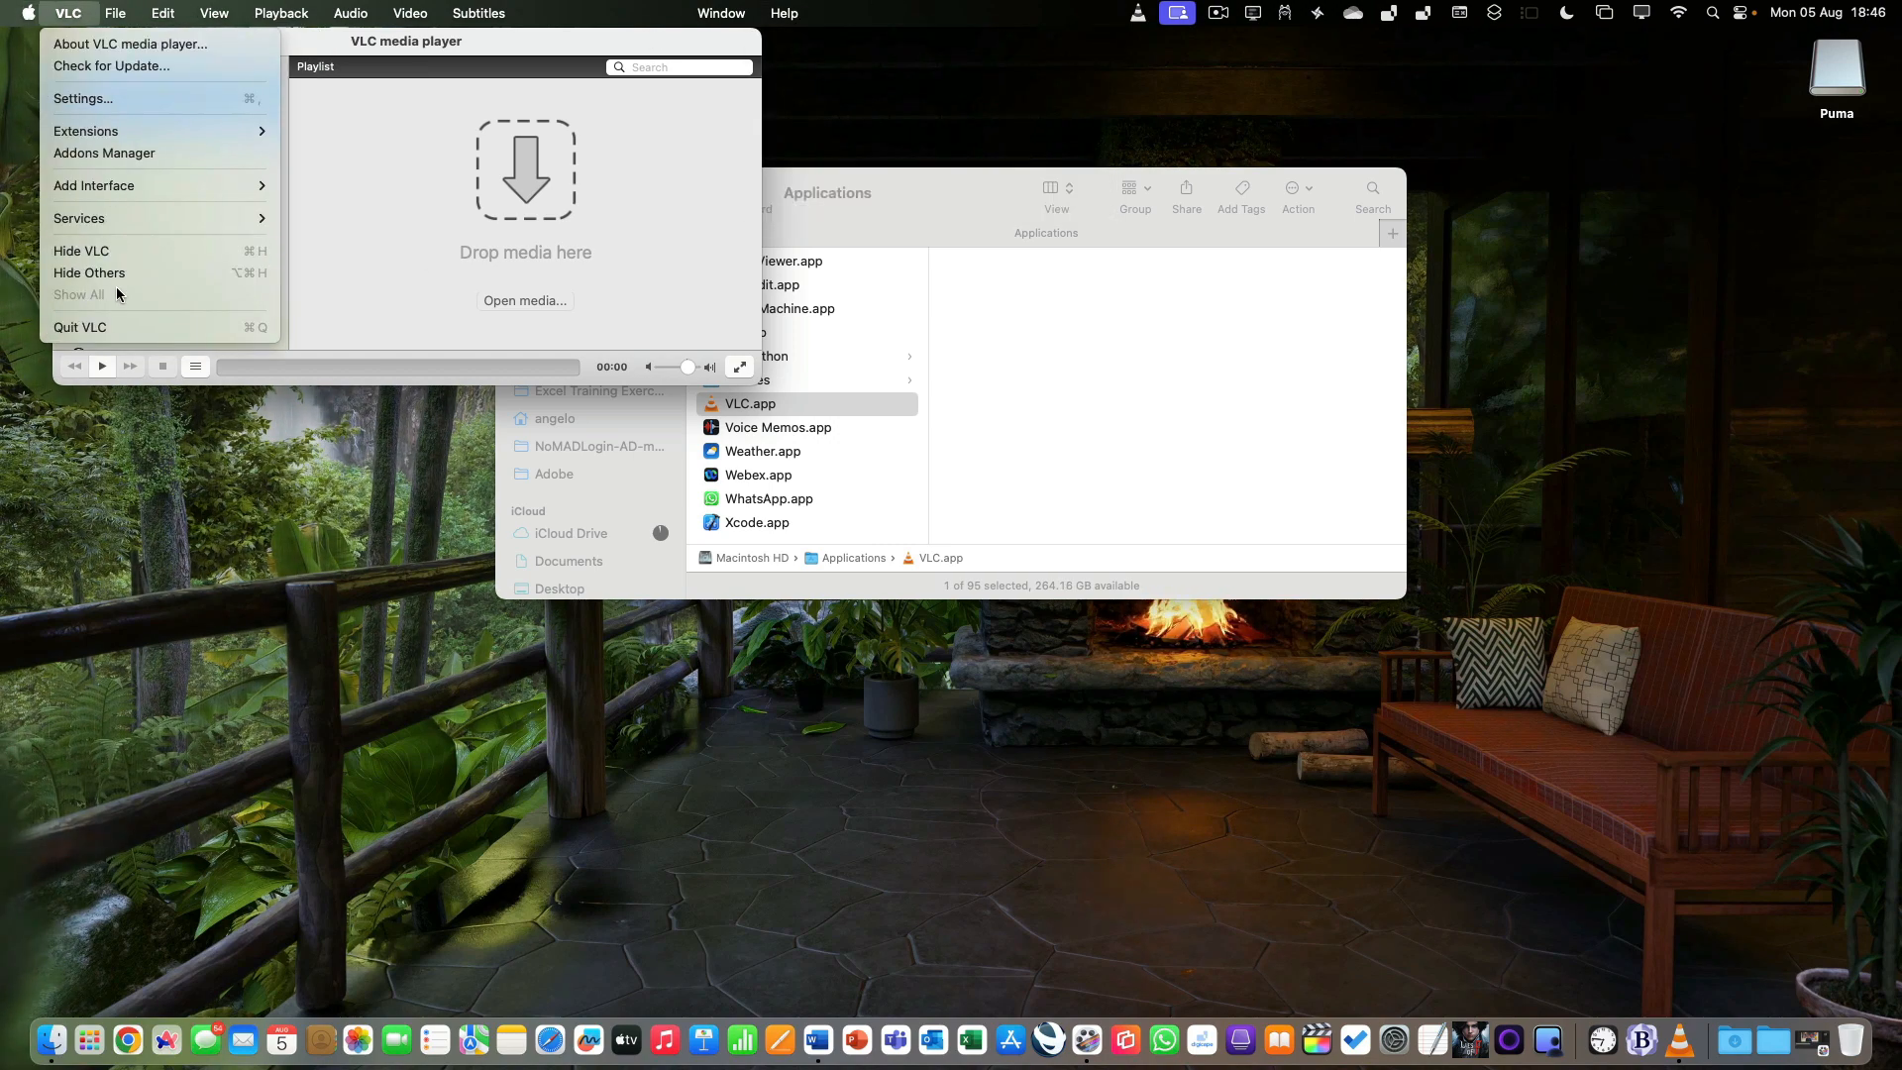
pyautogui.click(109, 328)
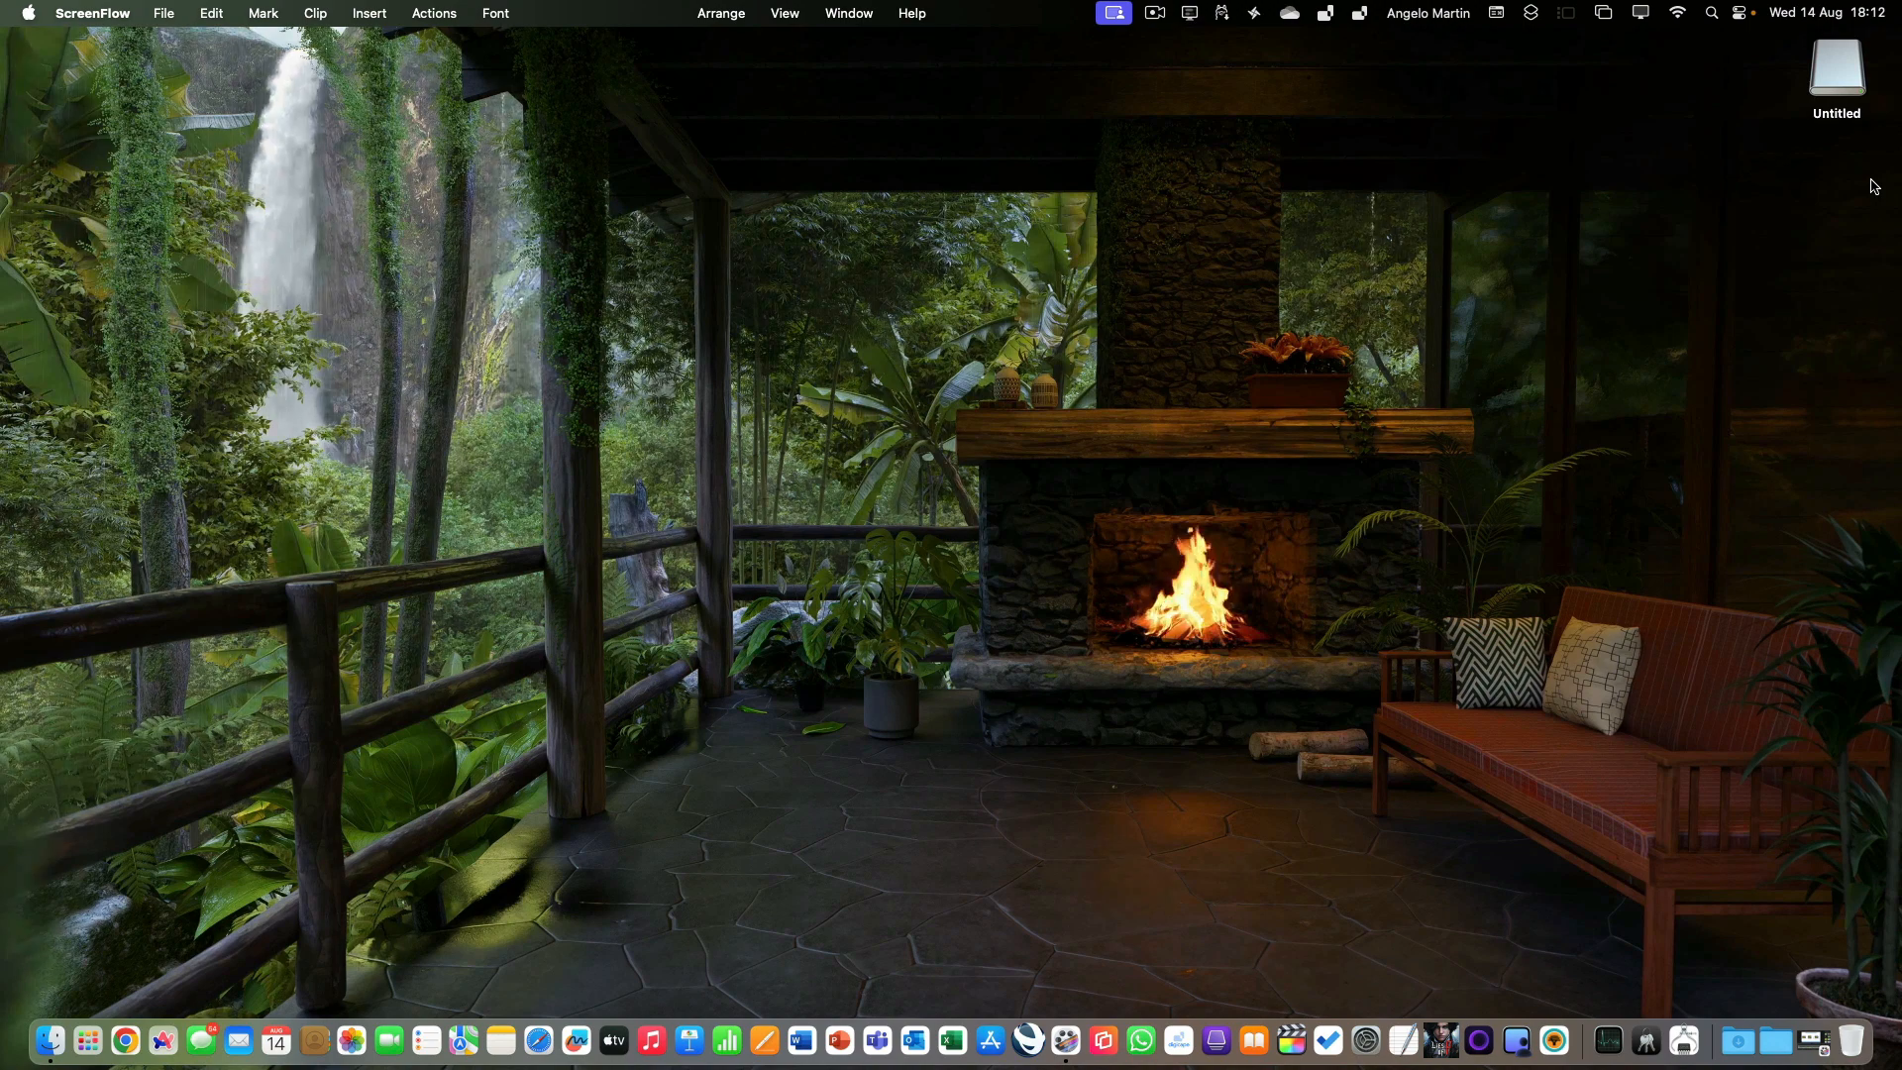
# View the information for the external drive Untitled on the desktop, including format and capacity, and close it.
pyautogui.rightClick(1842, 80)
pyautogui.click(1758, 157)
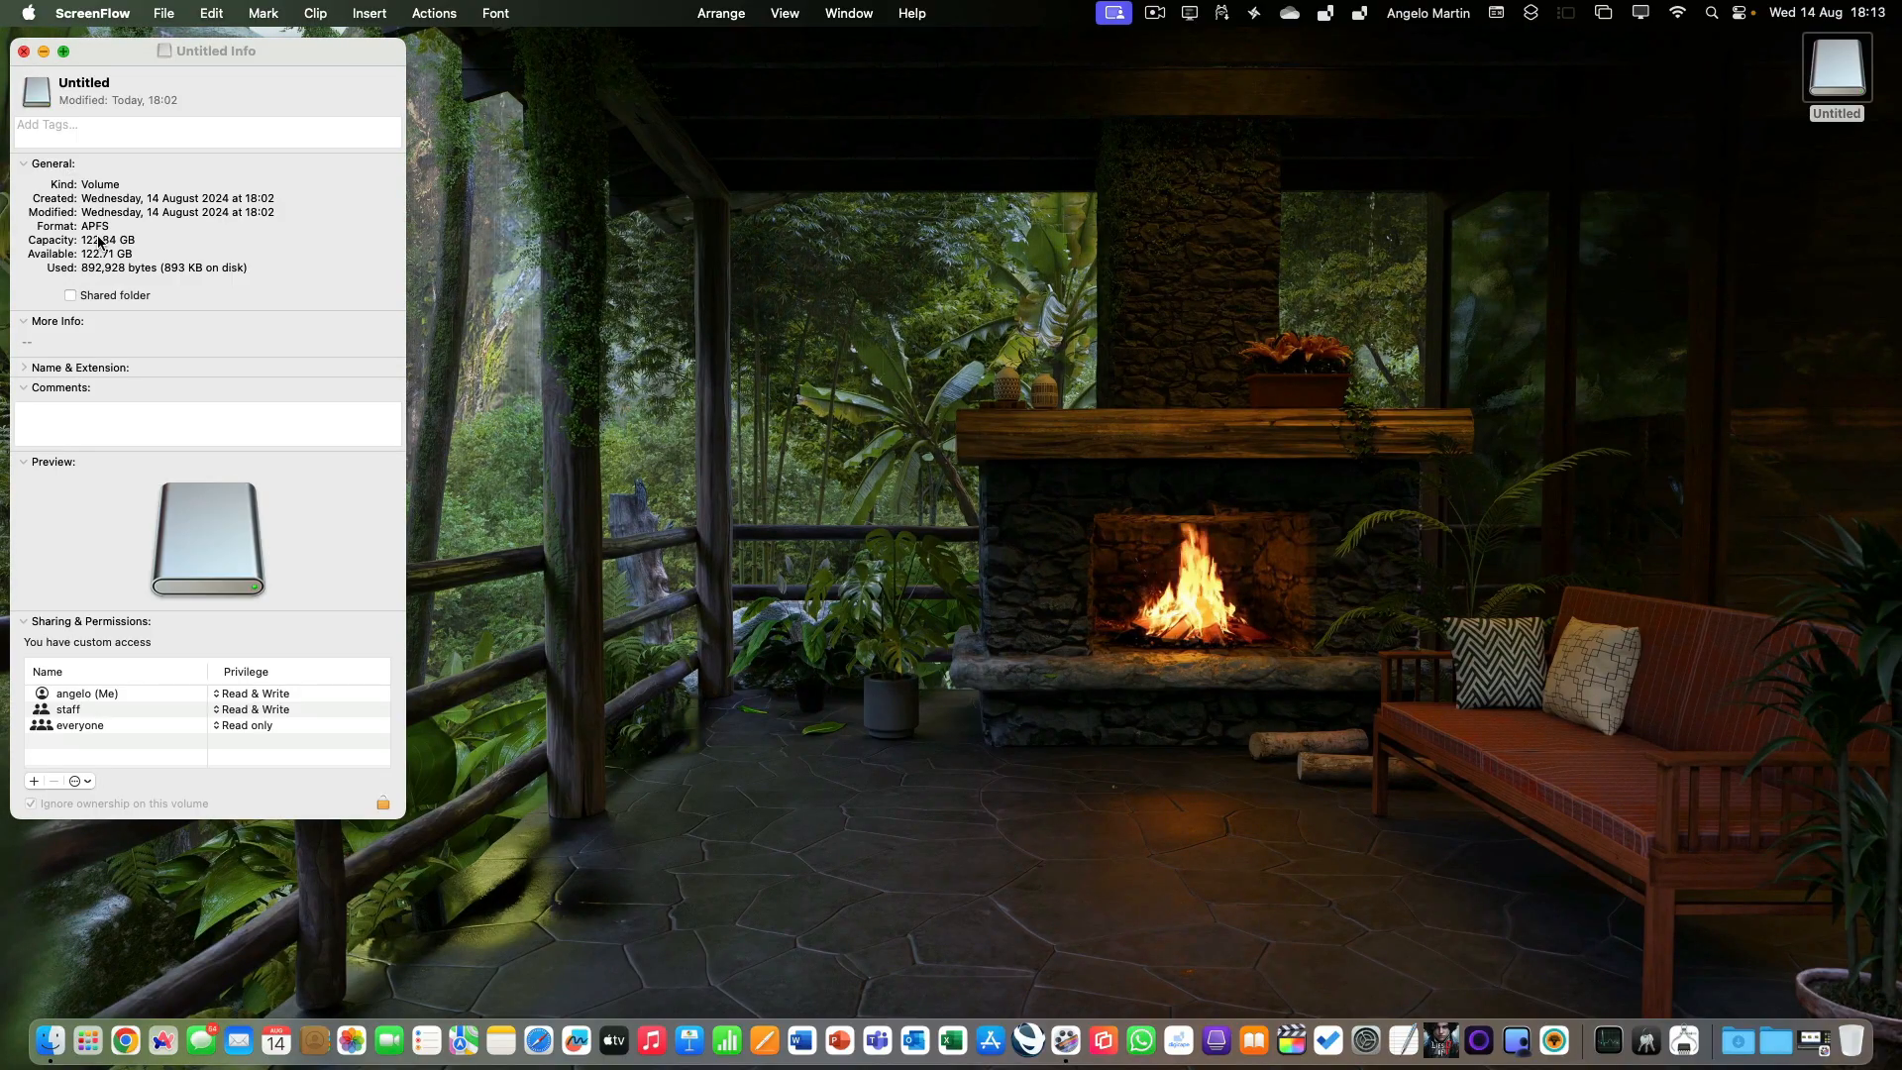
pyautogui.click(25, 51)
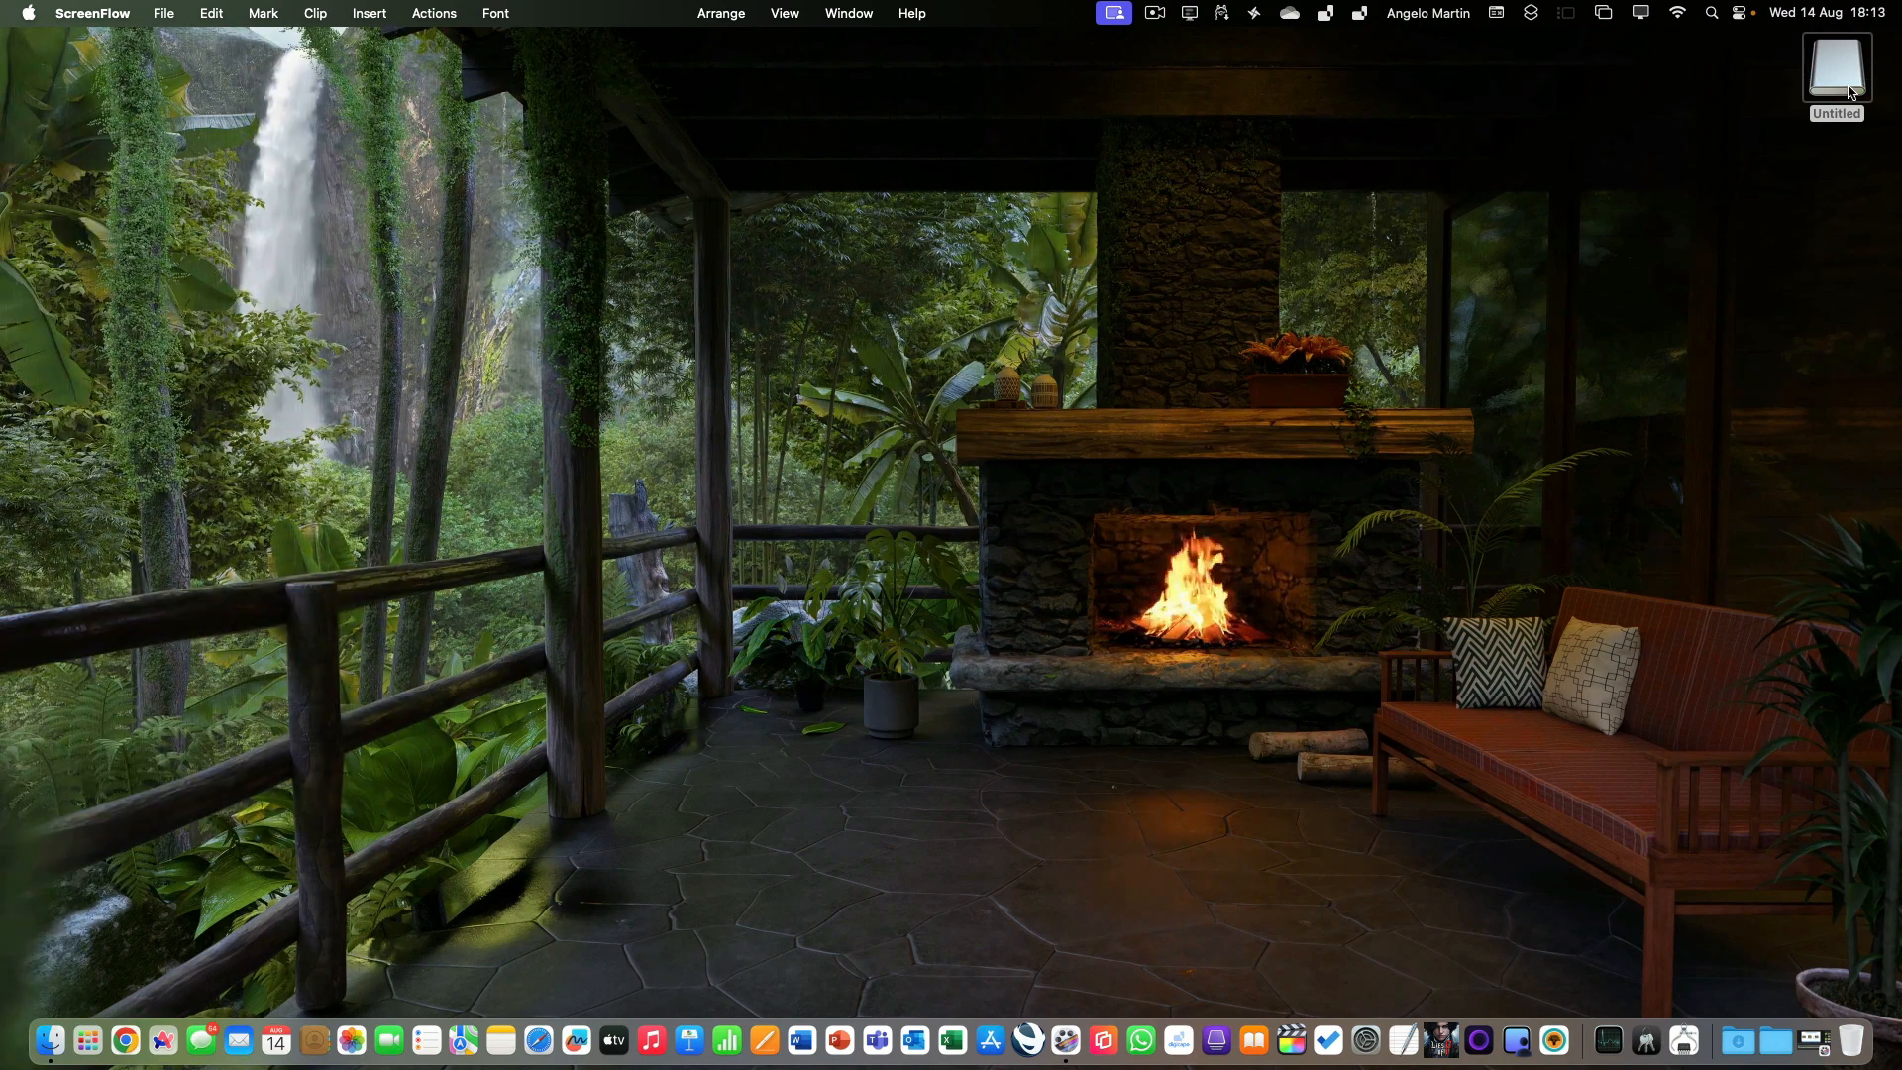
# Open the Time Machine settings under General in System Settings.
pyautogui.click(29, 12)
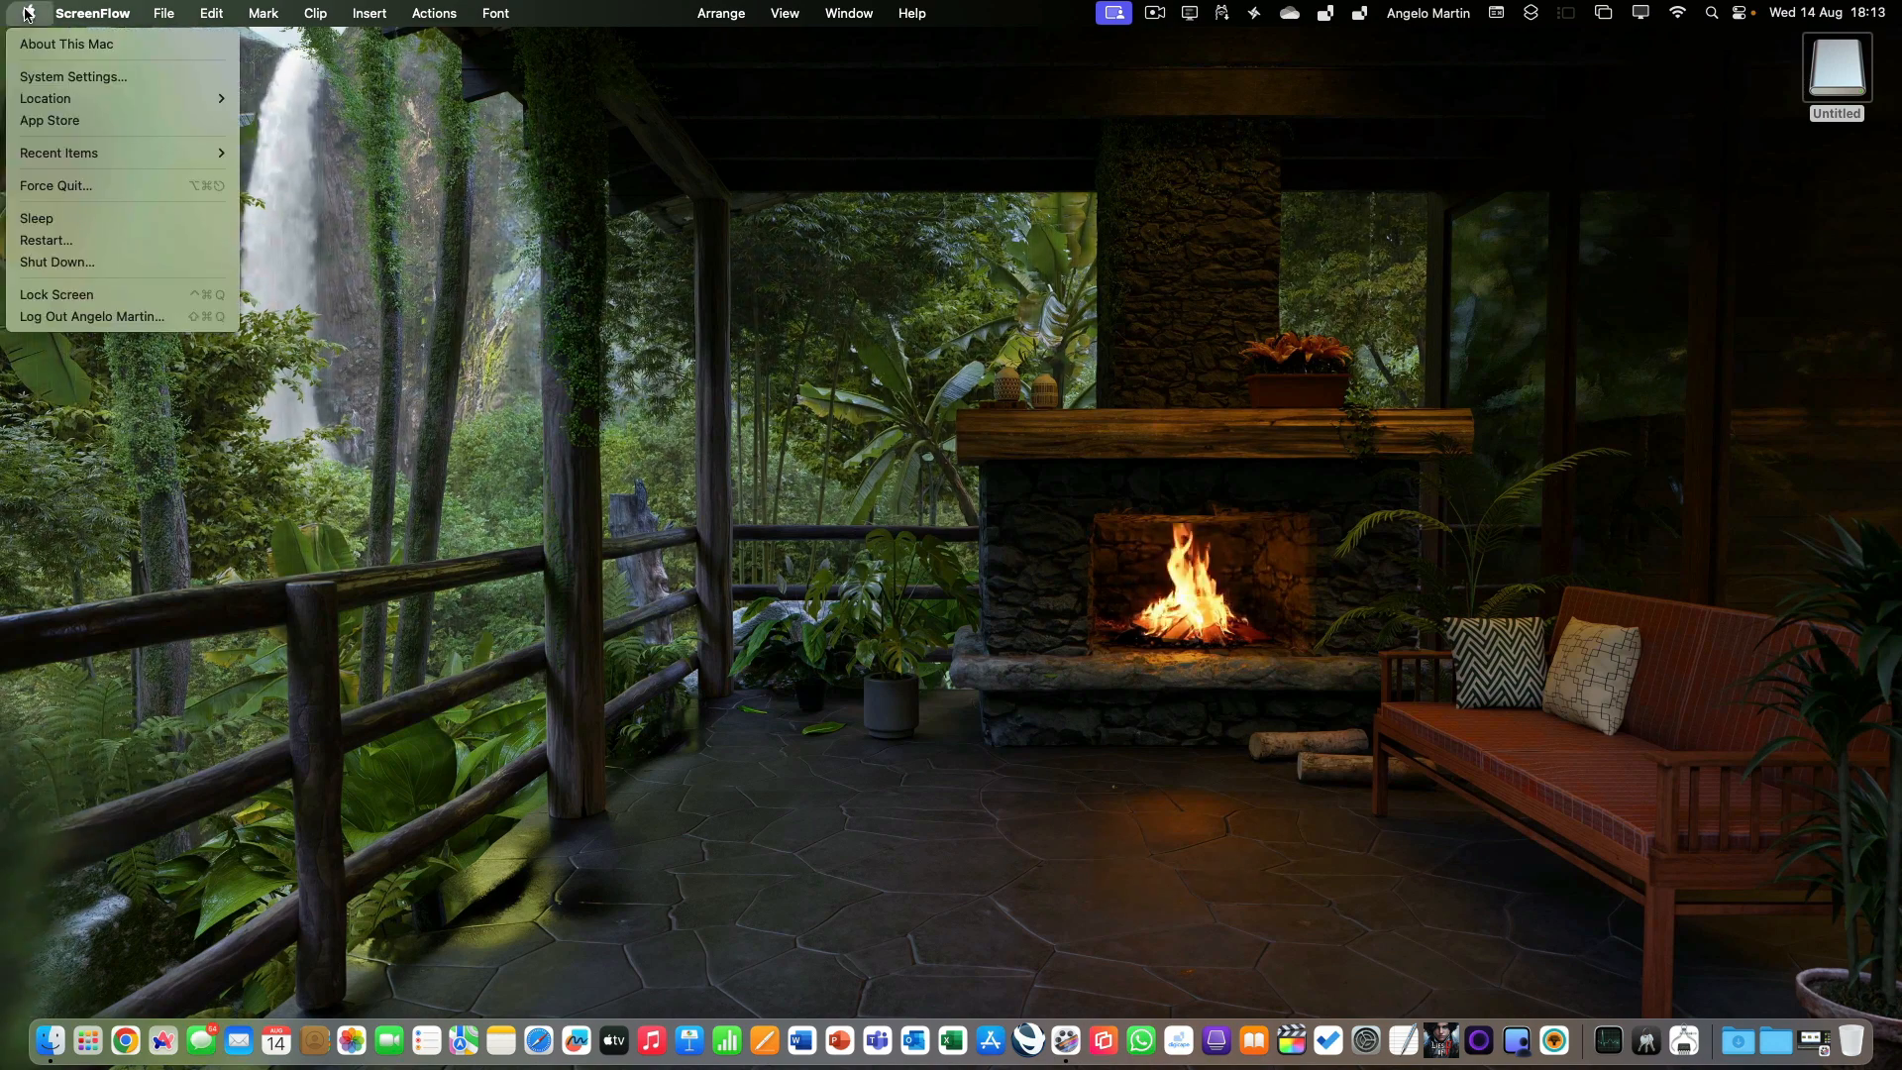
pyautogui.click(35, 79)
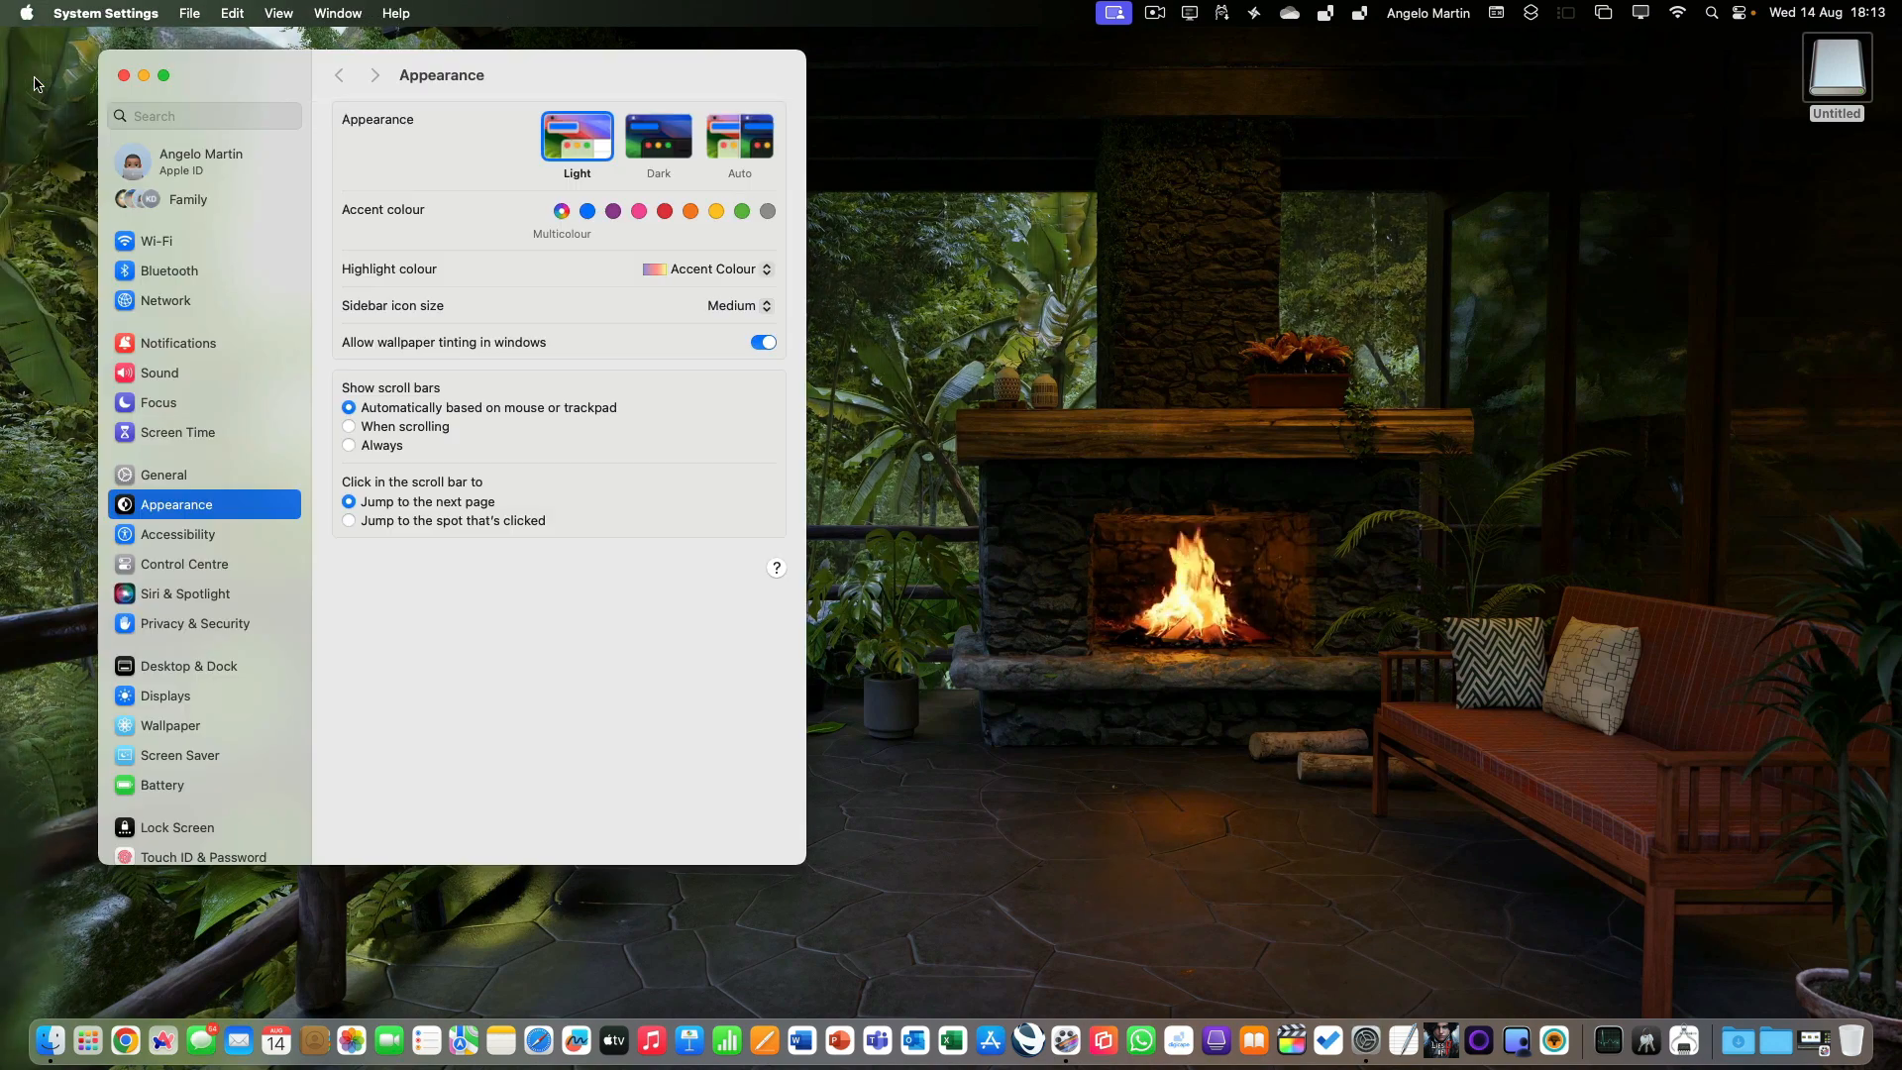
pyautogui.click(164, 477)
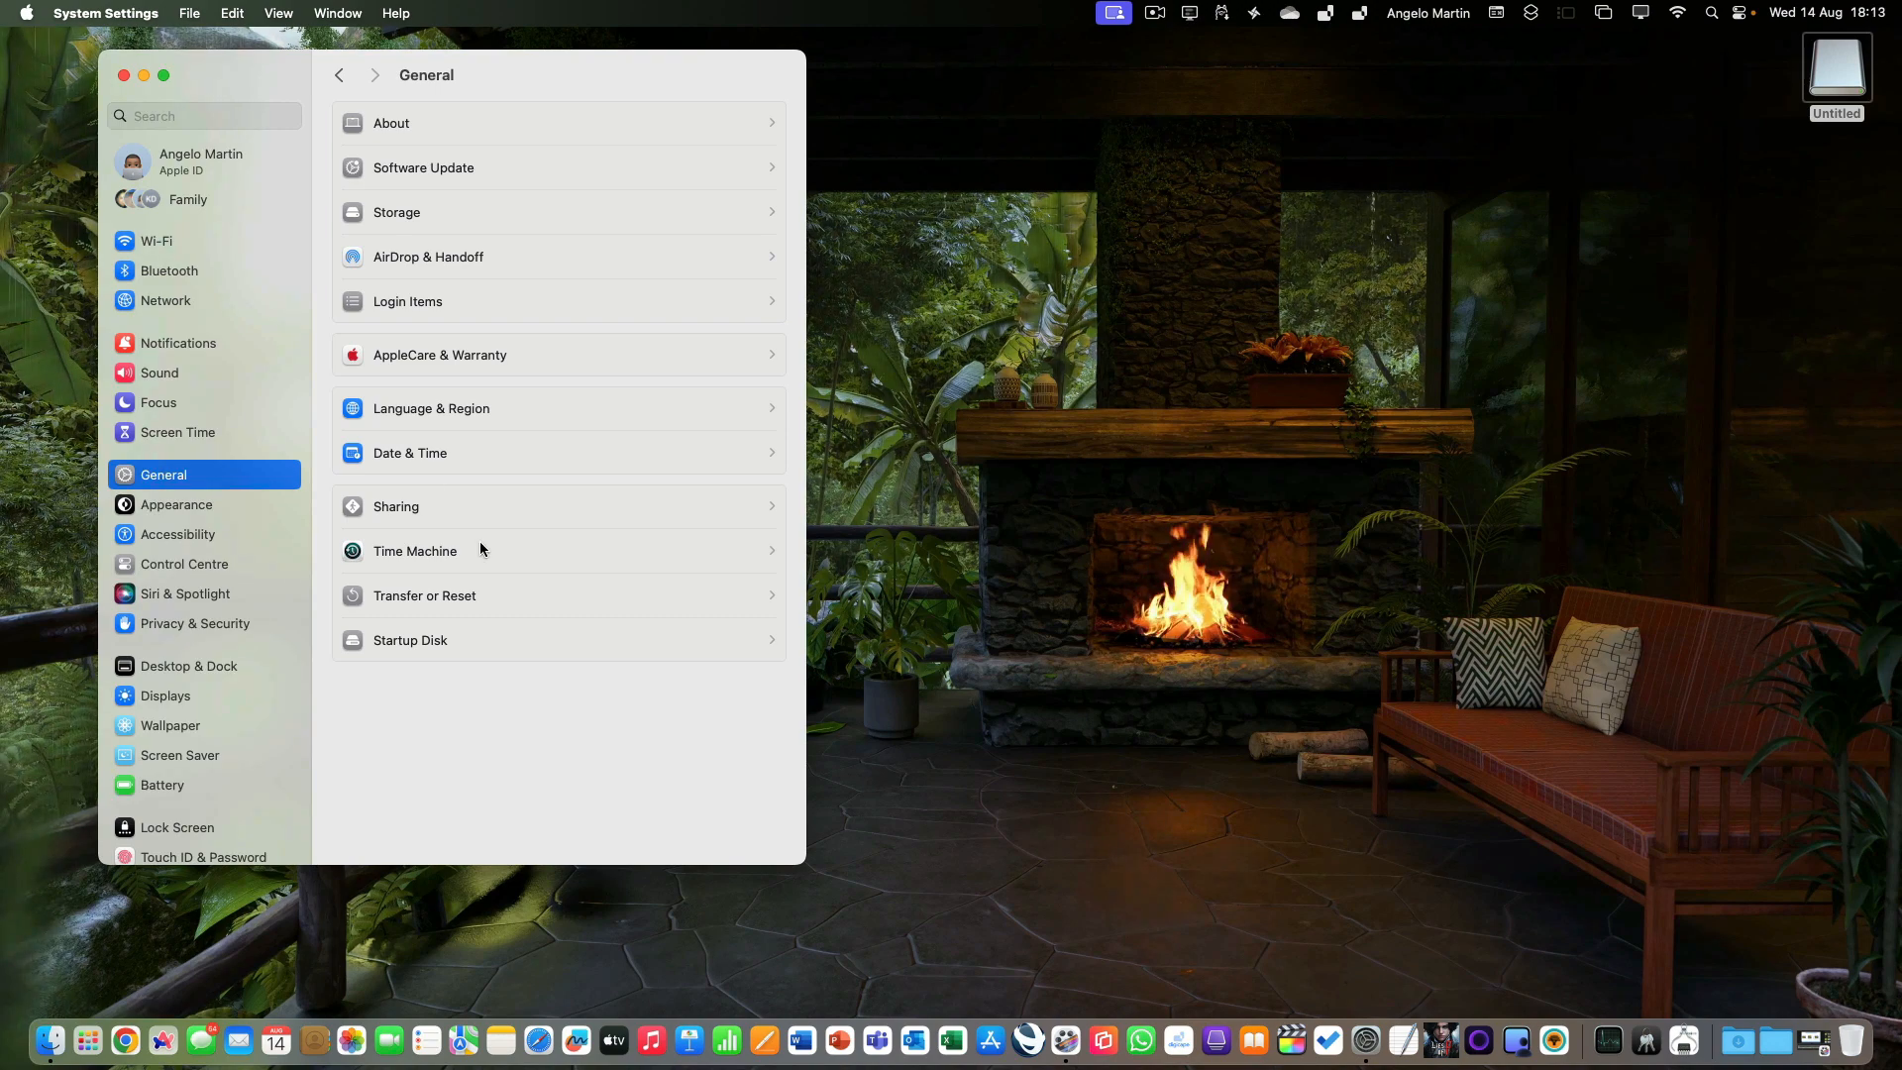
pyautogui.click(405, 552)
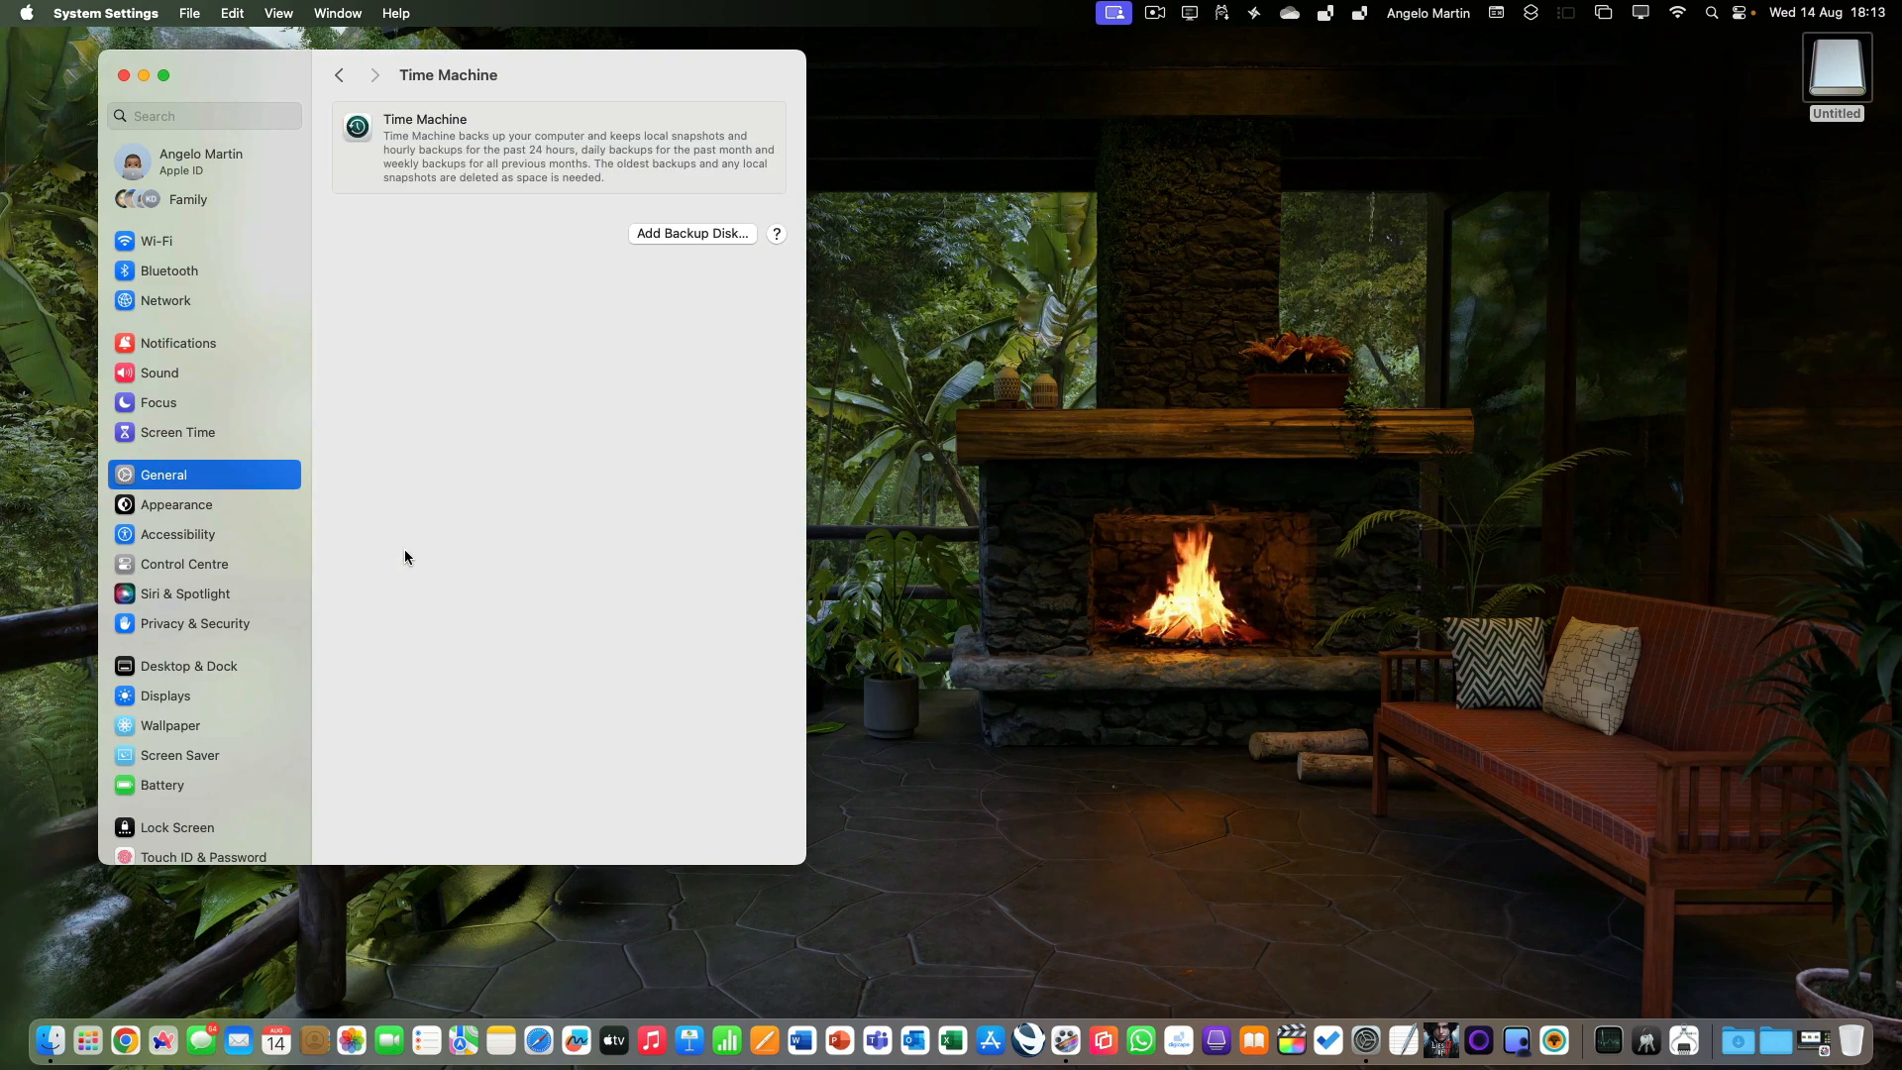
# Configure the external drive Untitled as an encrypted Time Machine disk with a backup password, the hint "One" and no disk usage limit.
pyautogui.click(690, 236)
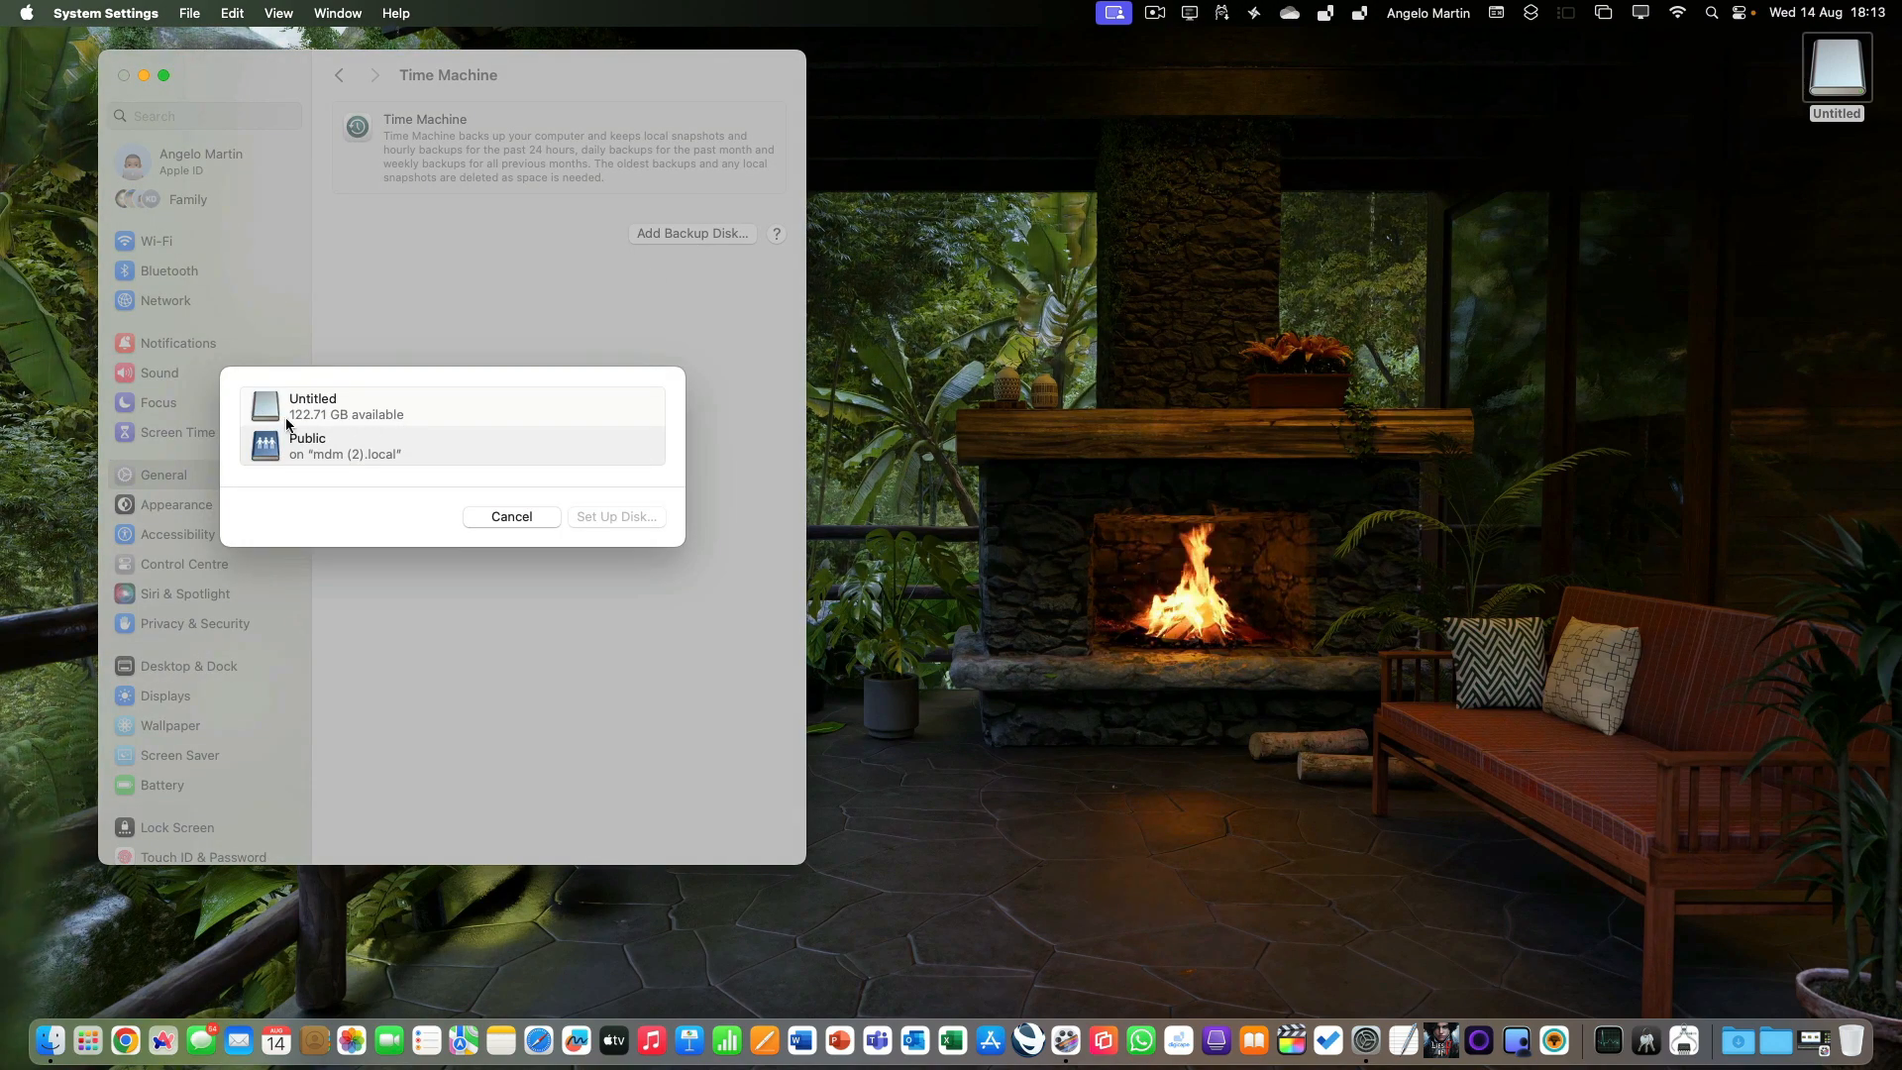
pyautogui.click(344, 410)
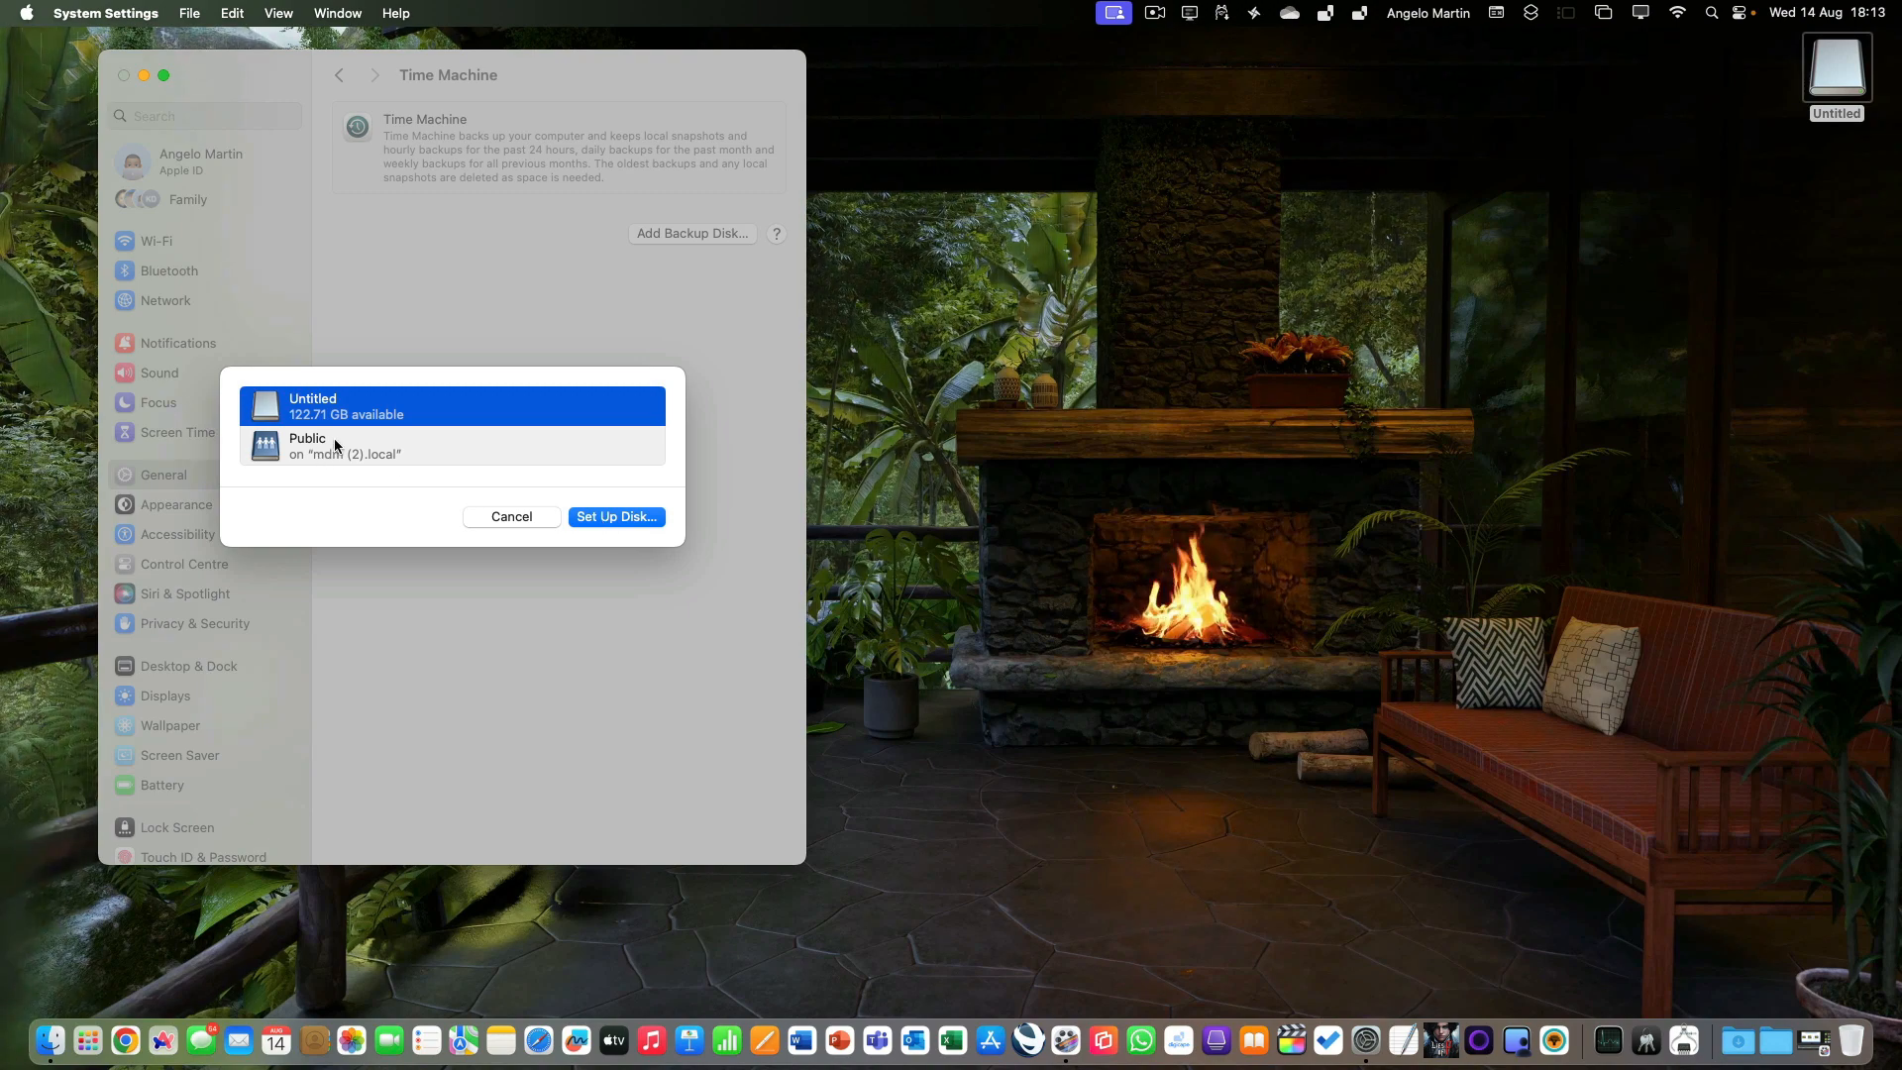
pyautogui.click(616, 516)
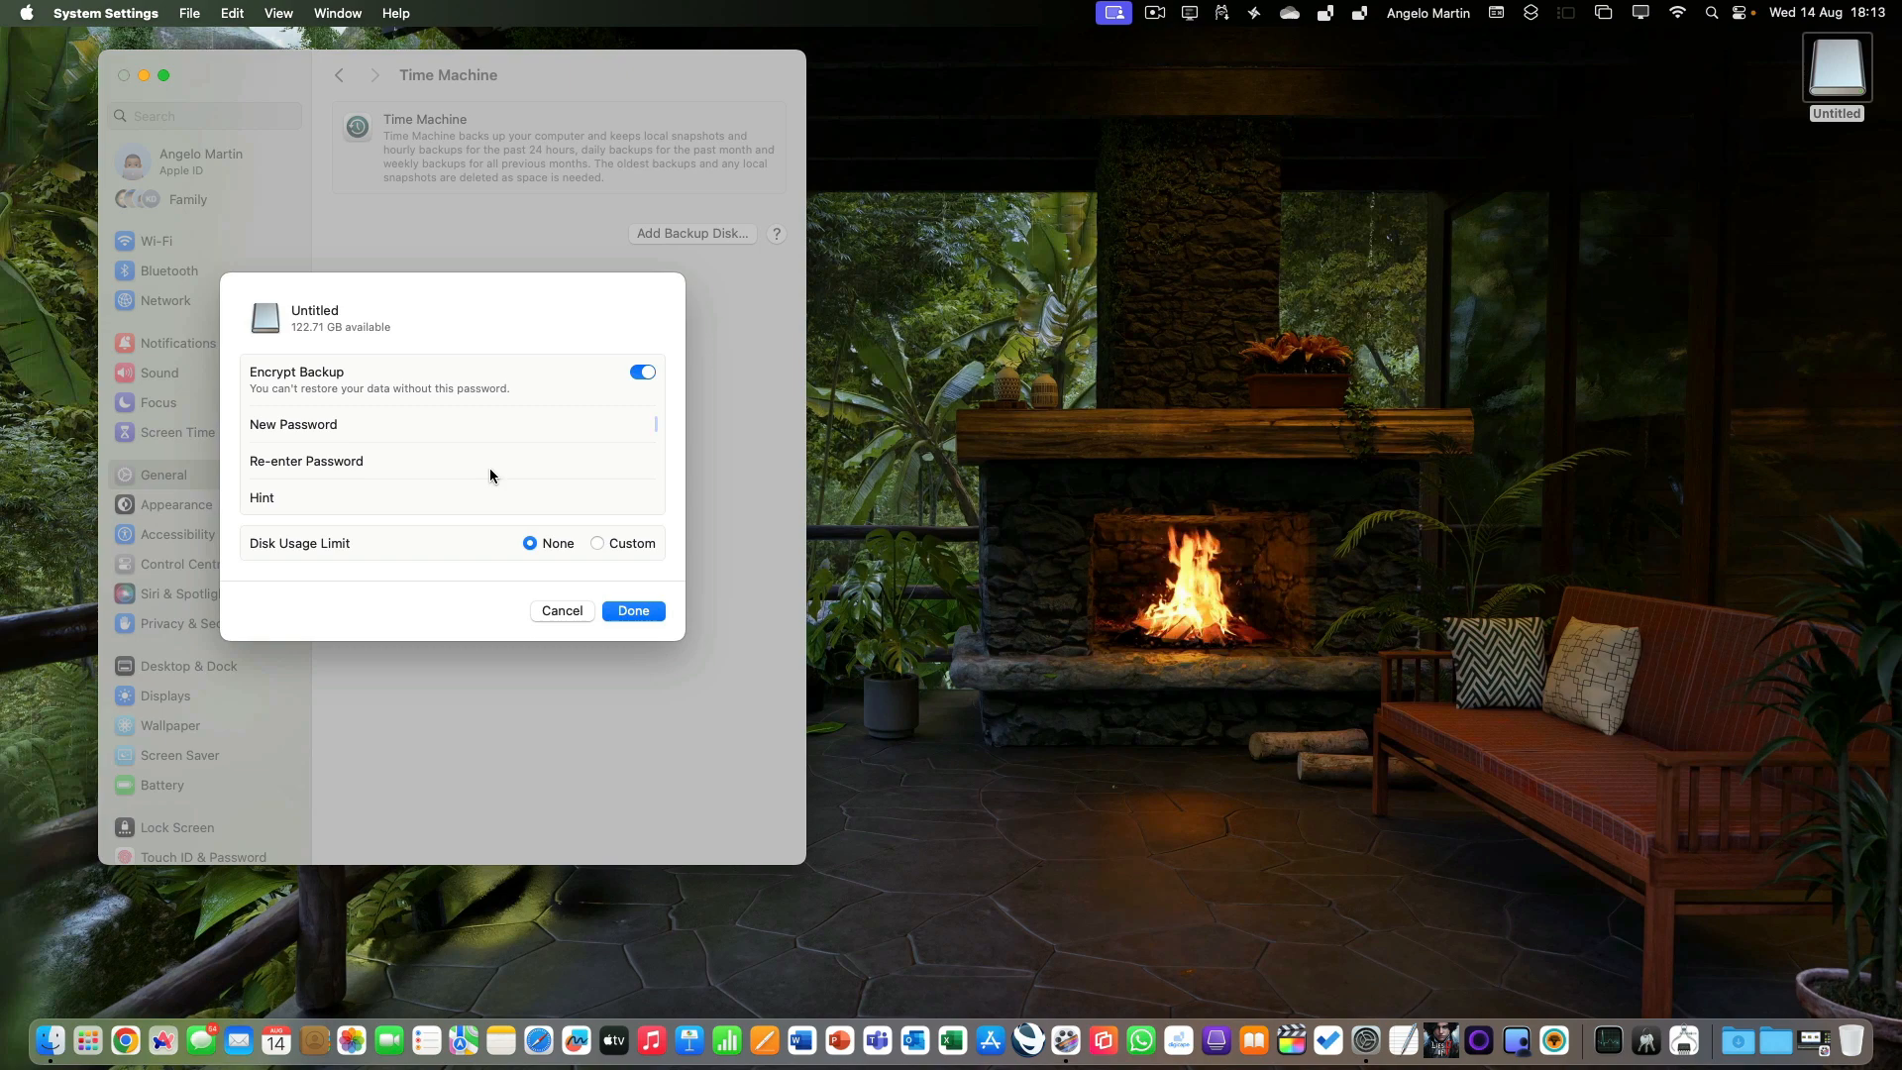
pyautogui.write('••••')
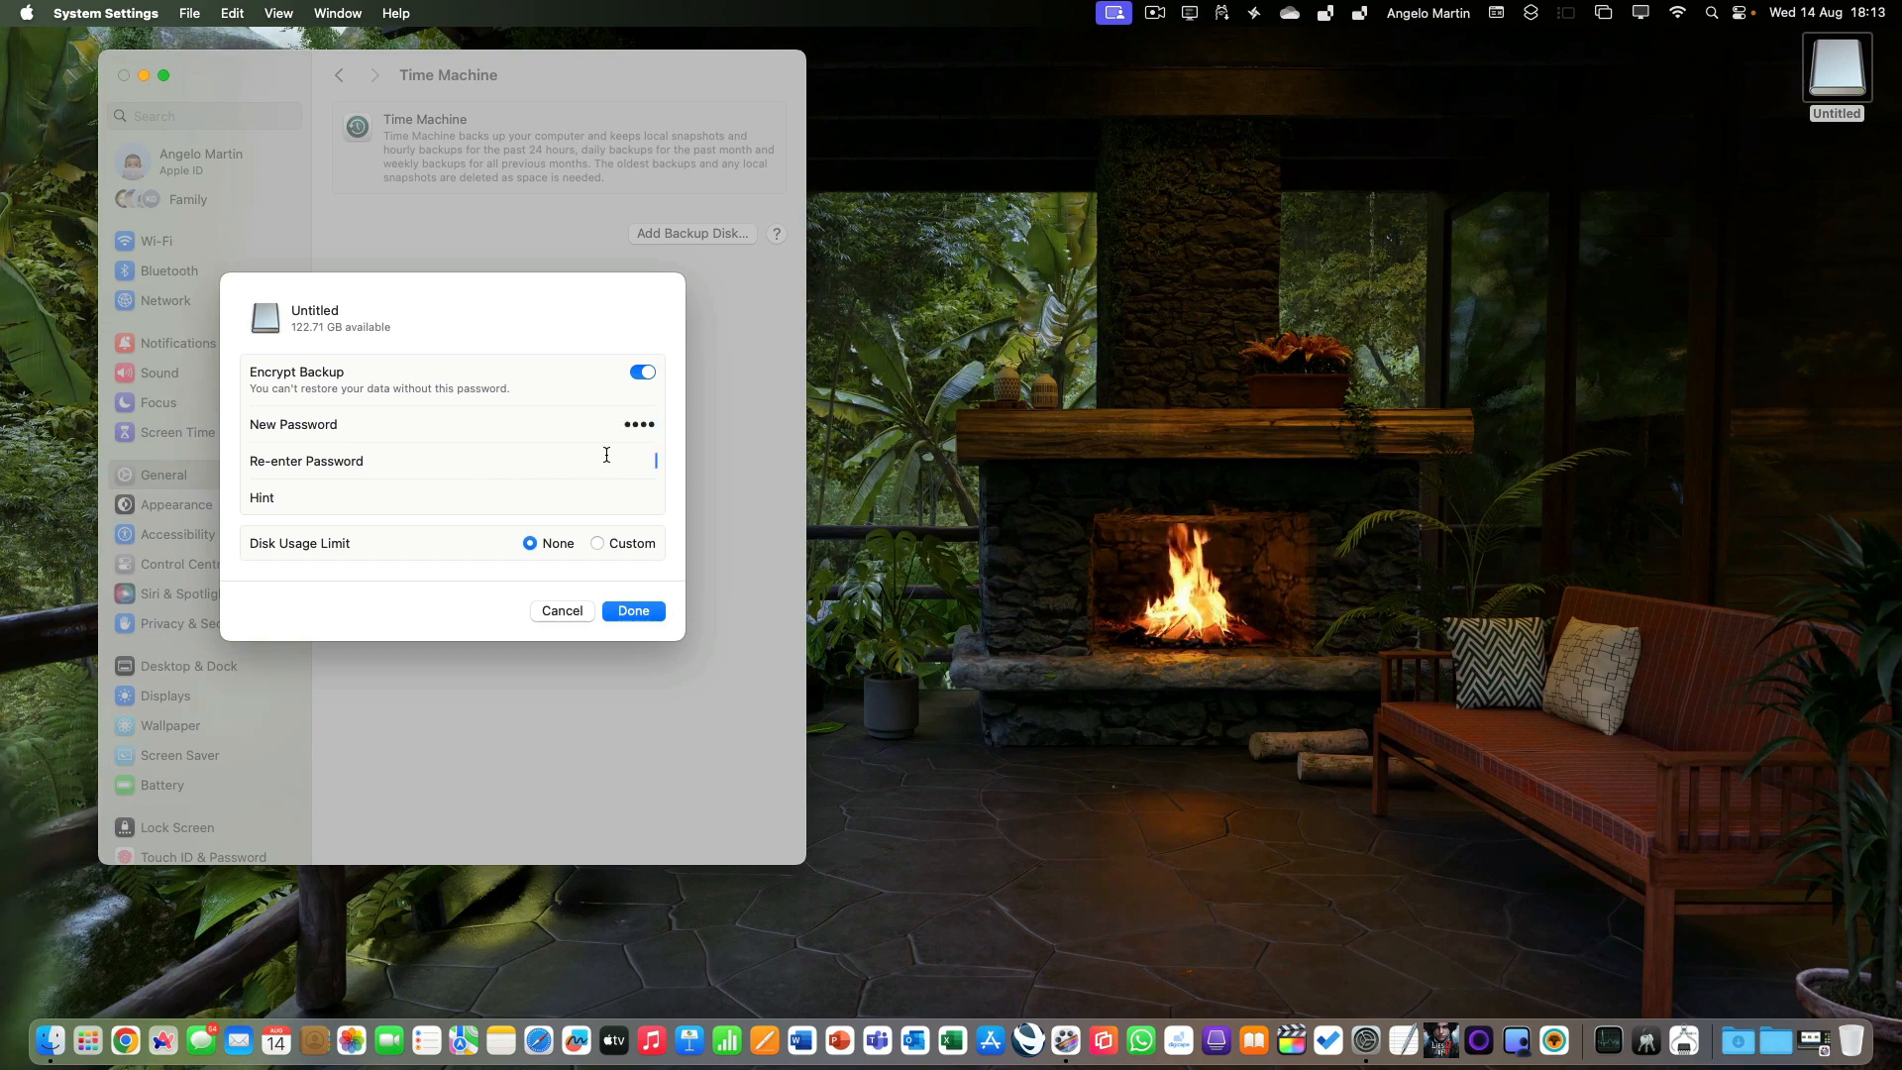
pyautogui.write('••••')
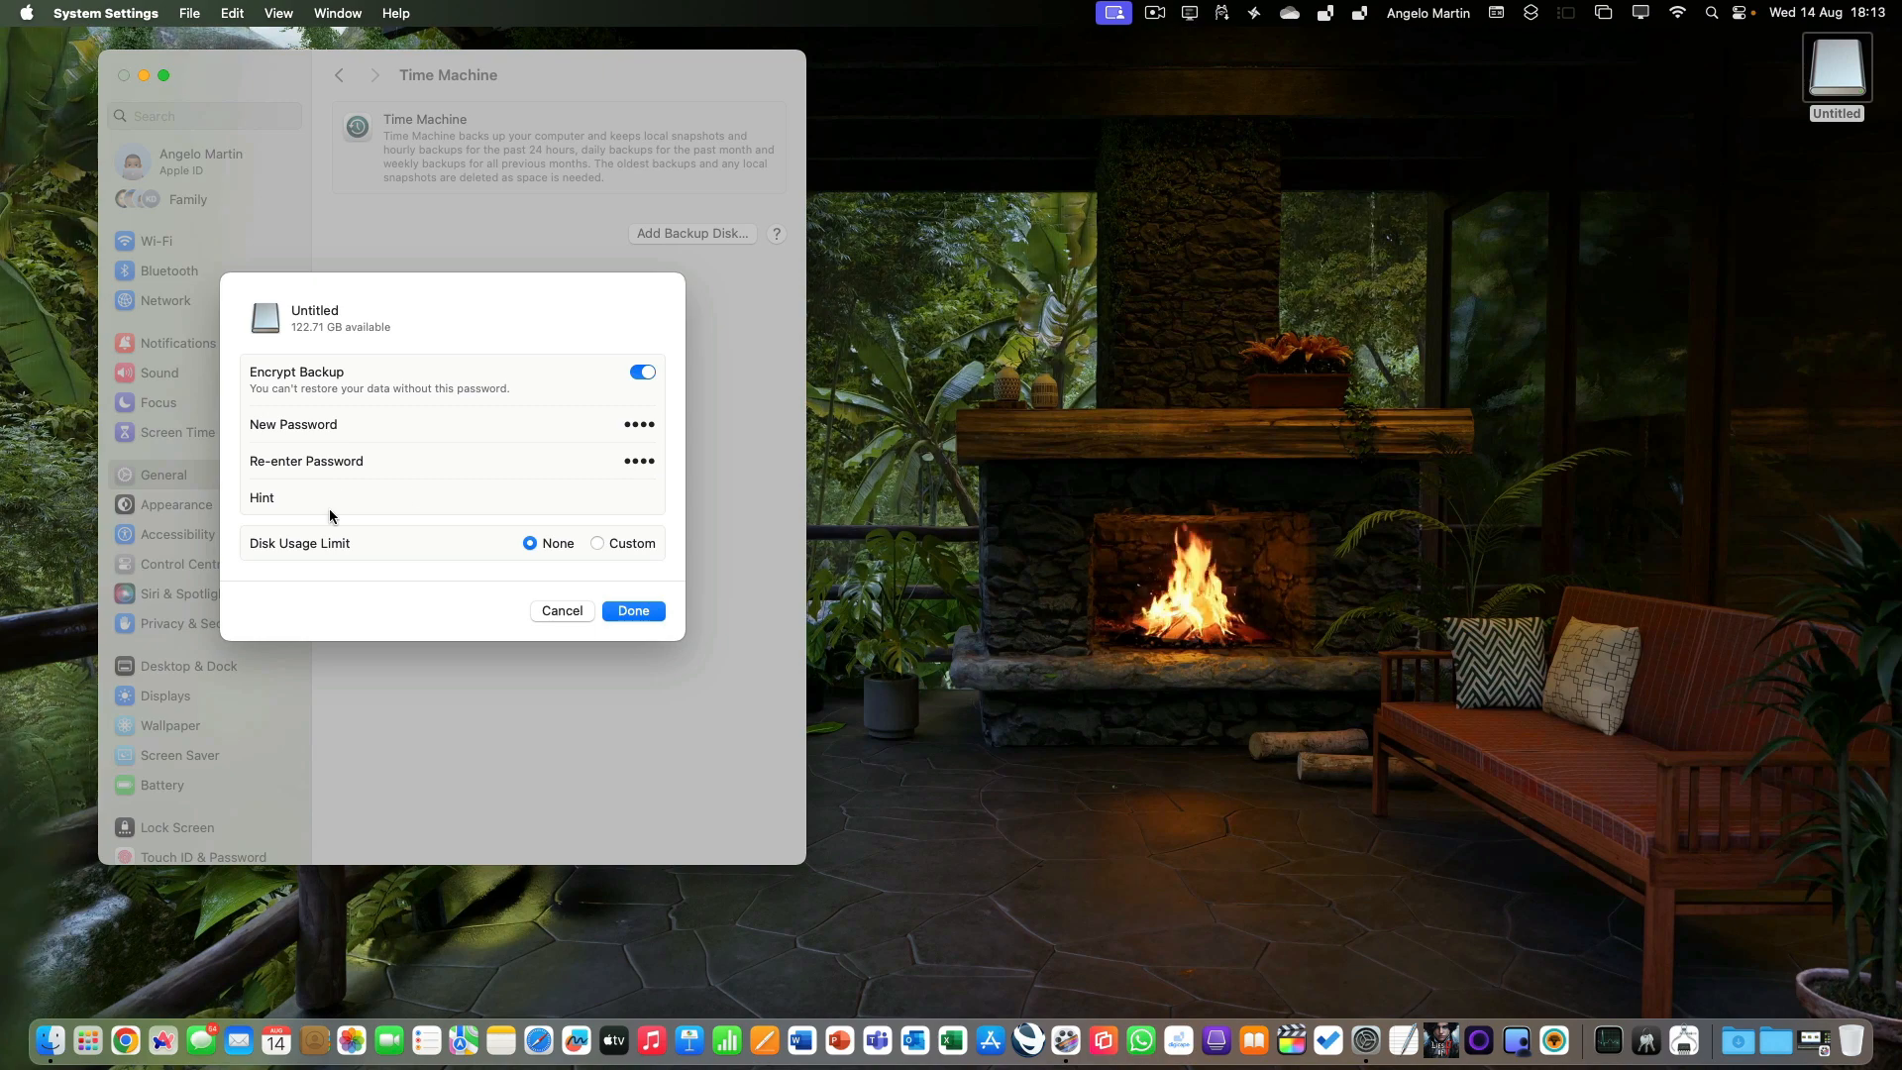
pyautogui.click(572, 494)
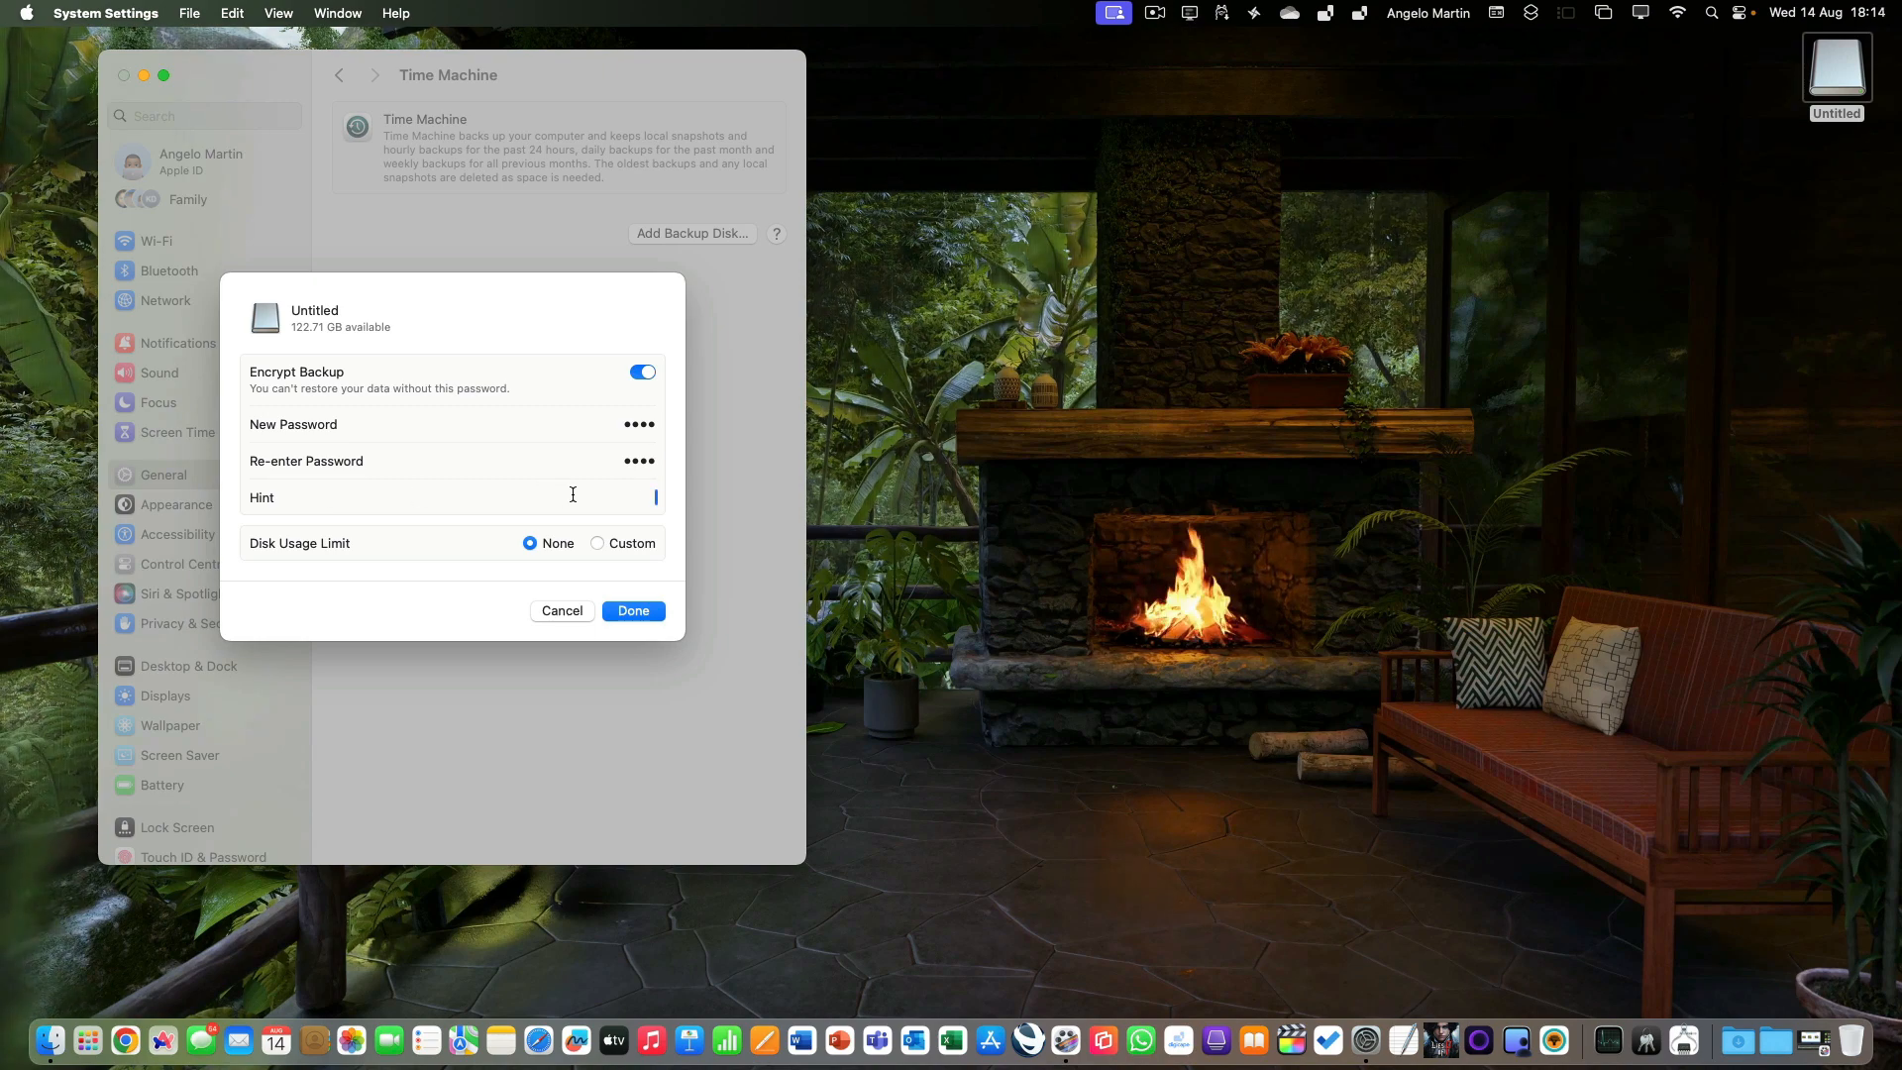
pyautogui.write('One')
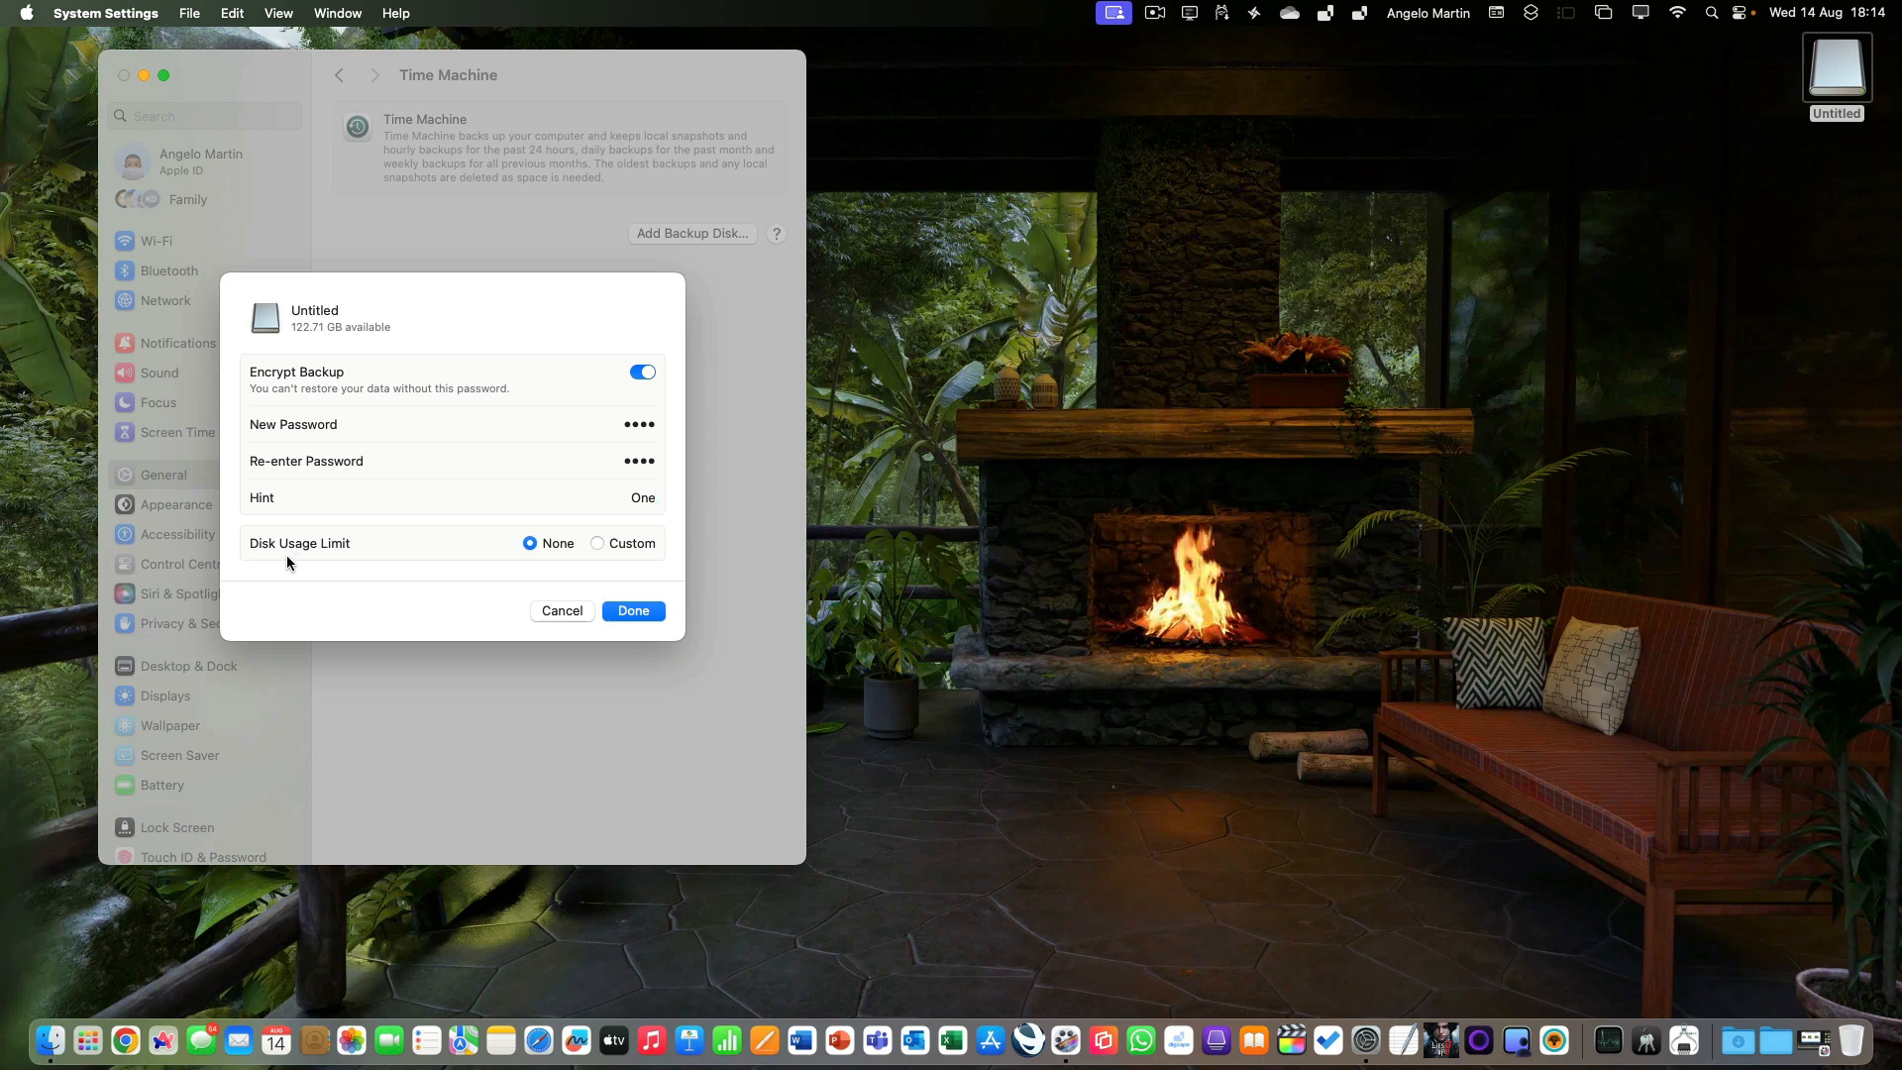
pyautogui.click(599, 543)
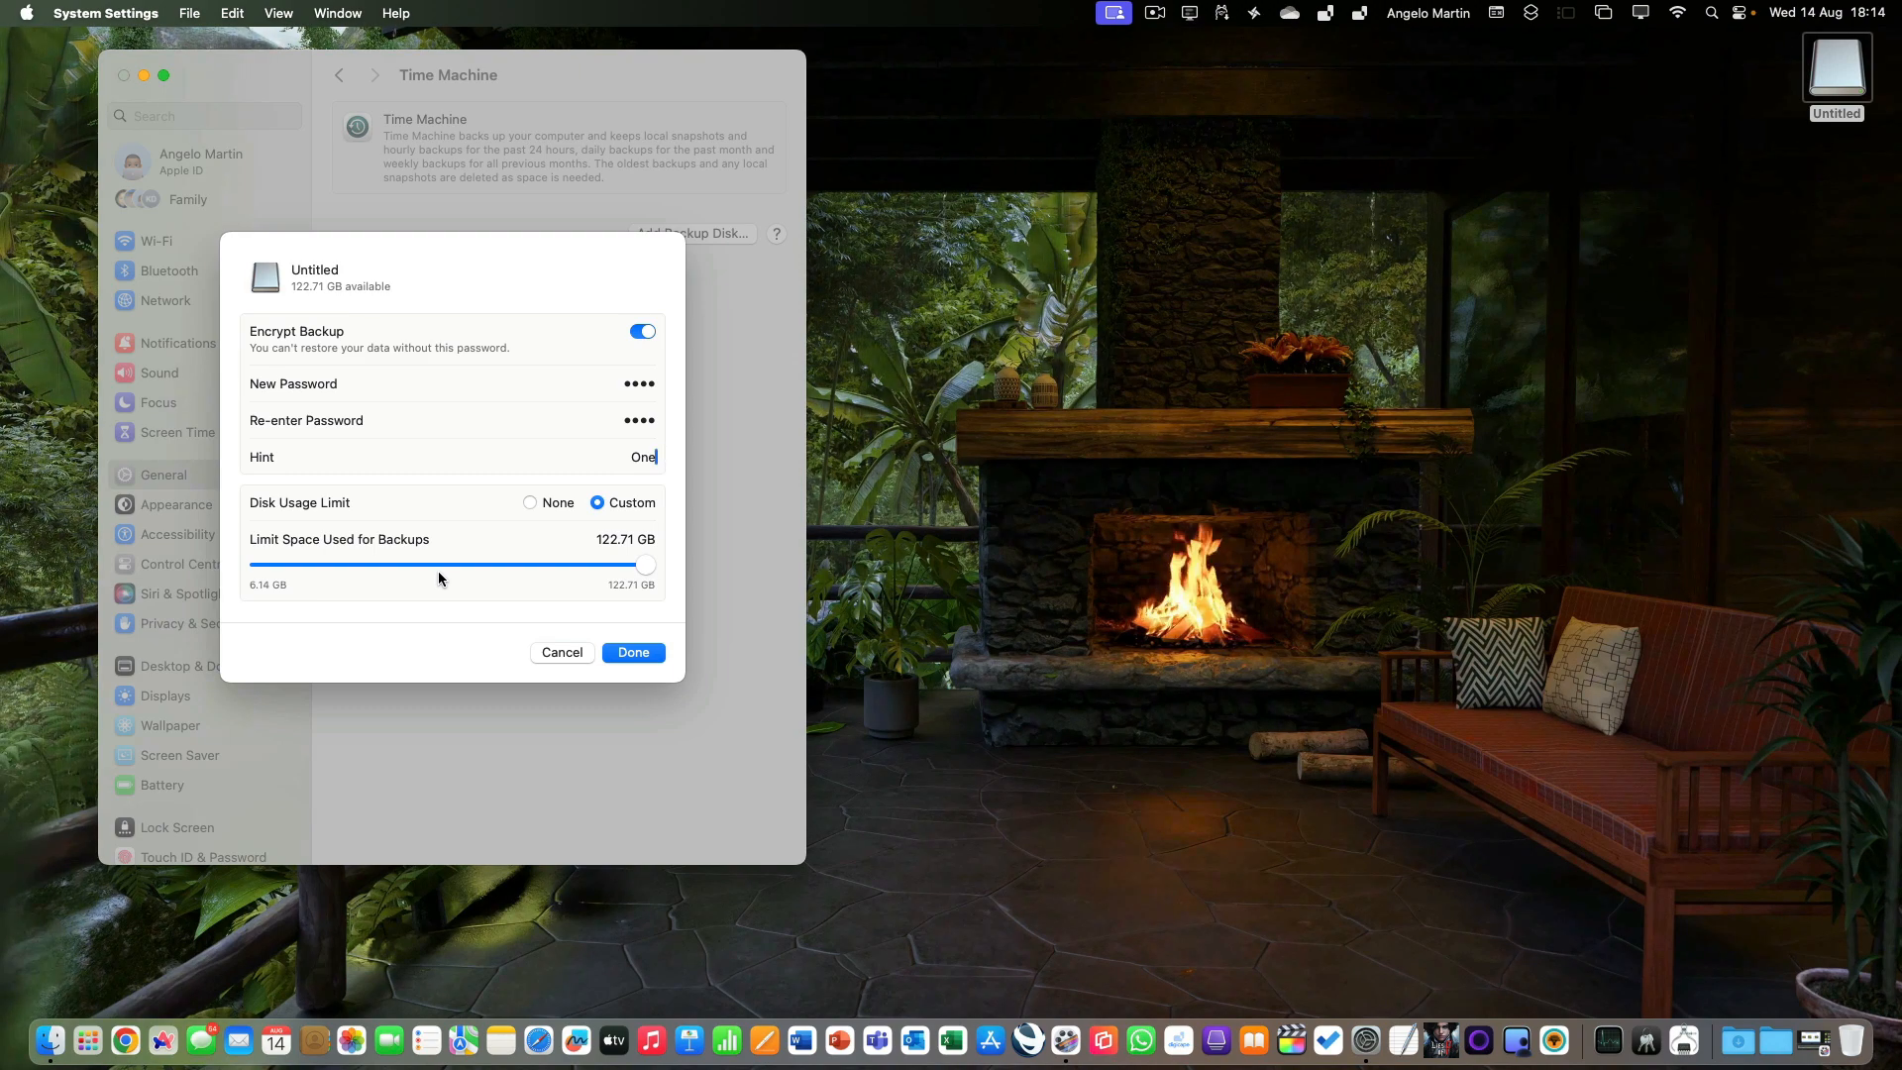
pyautogui.click(527, 504)
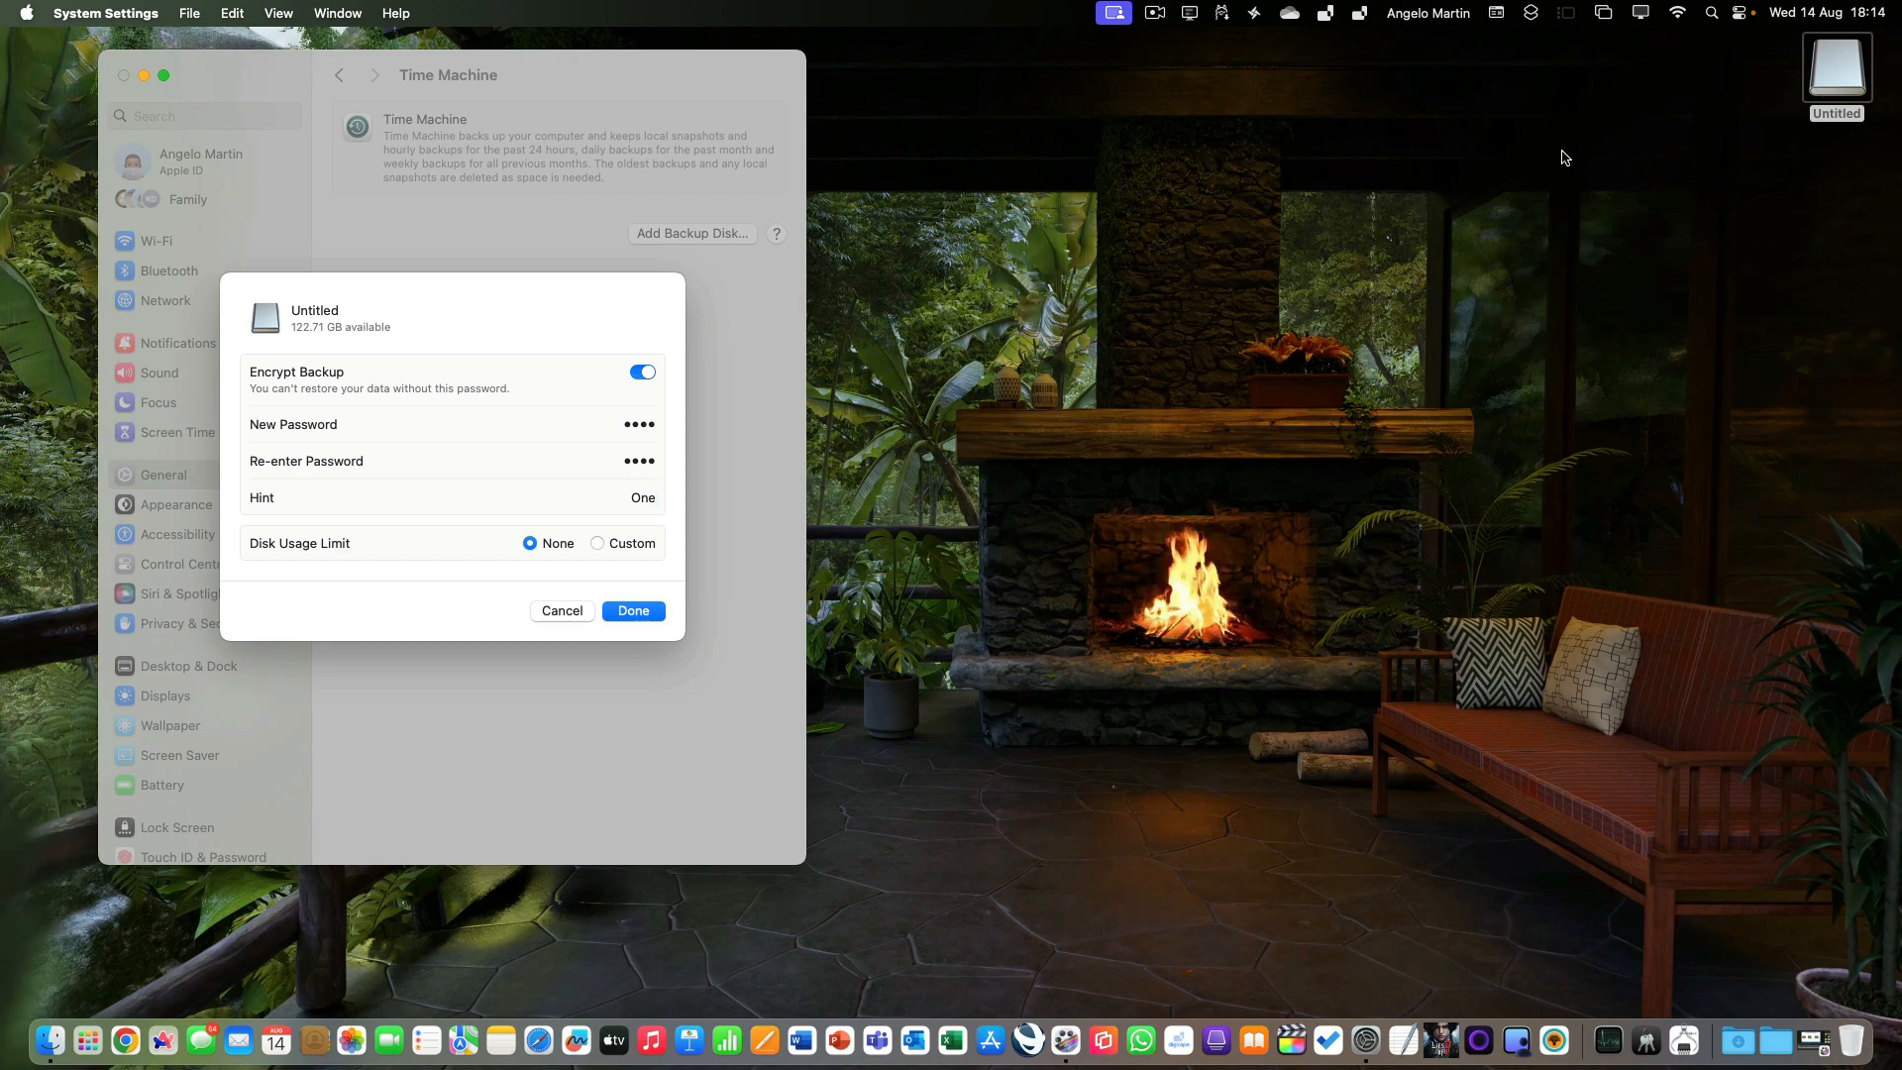
# Open Disk Utility and view Container disk5 on the external SanDisk drive.
pyautogui.press('super+space')
pyautogui.write('disk')
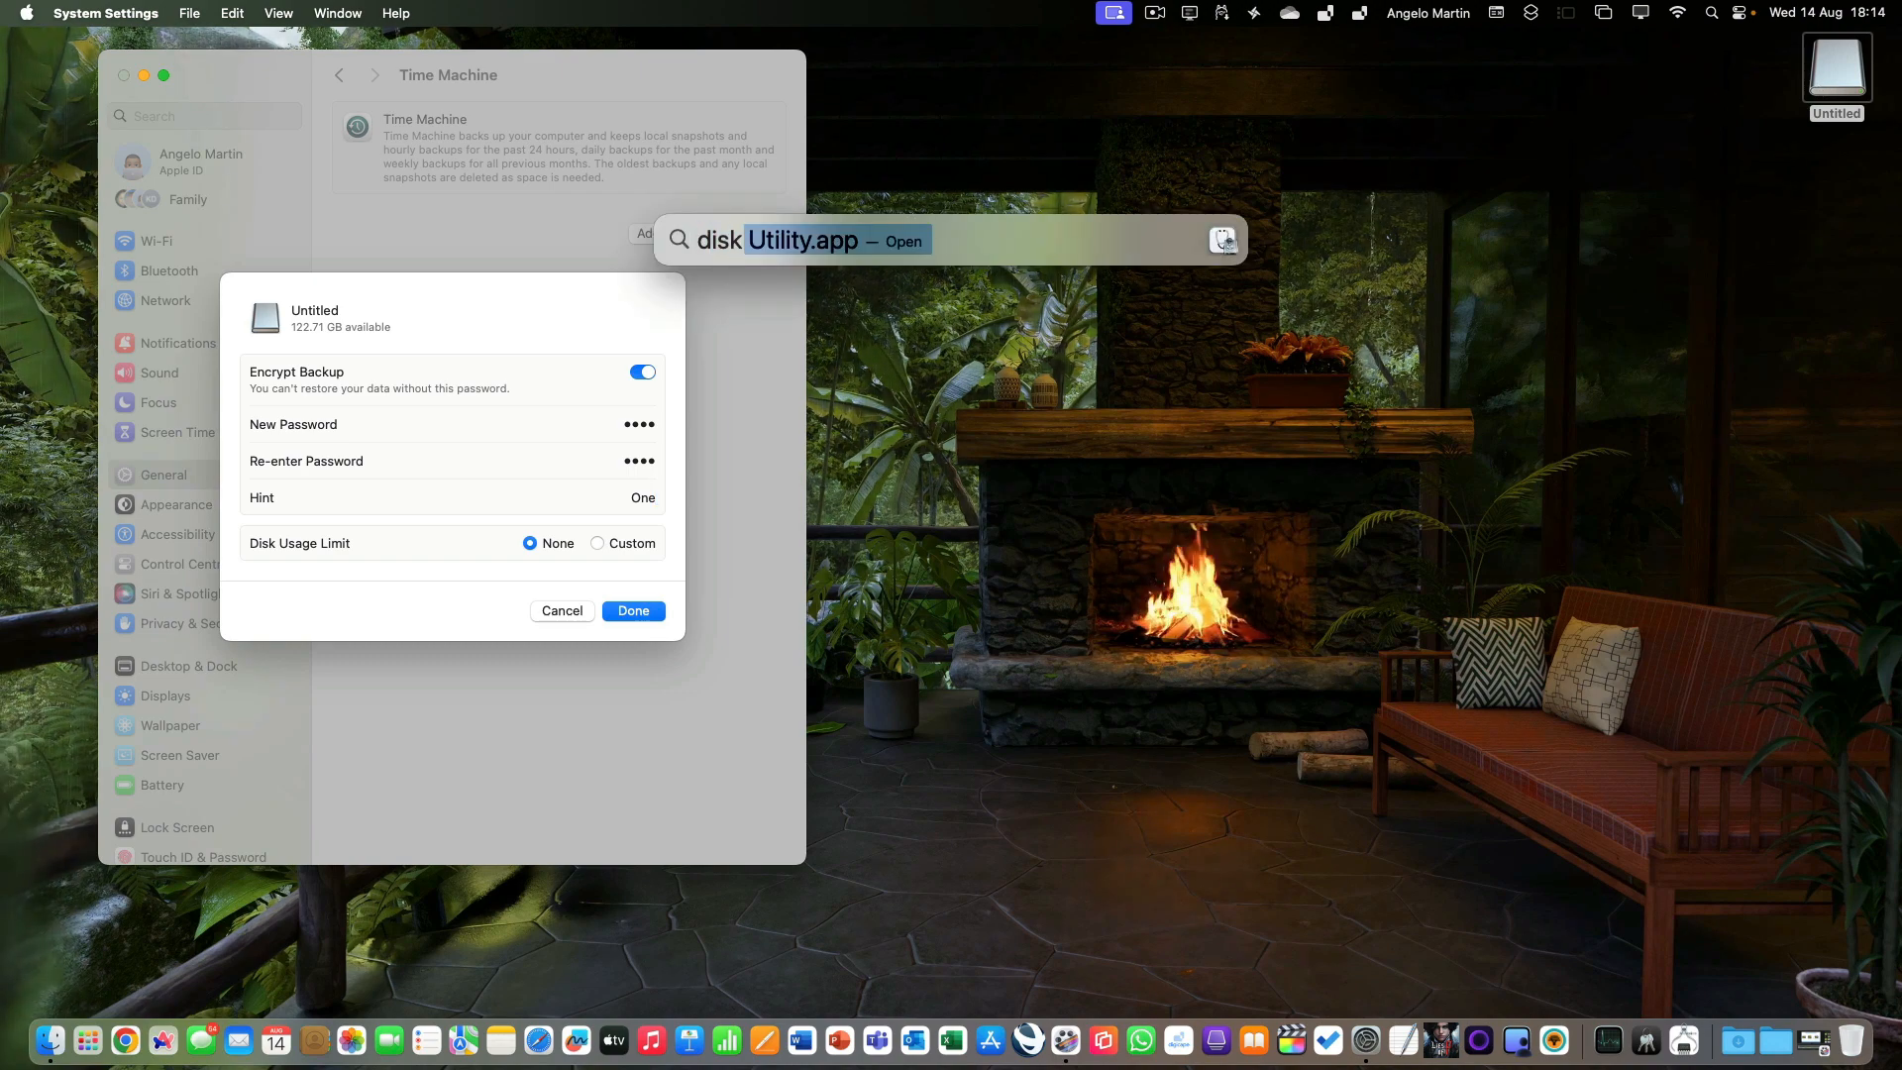
pyautogui.press('Return')
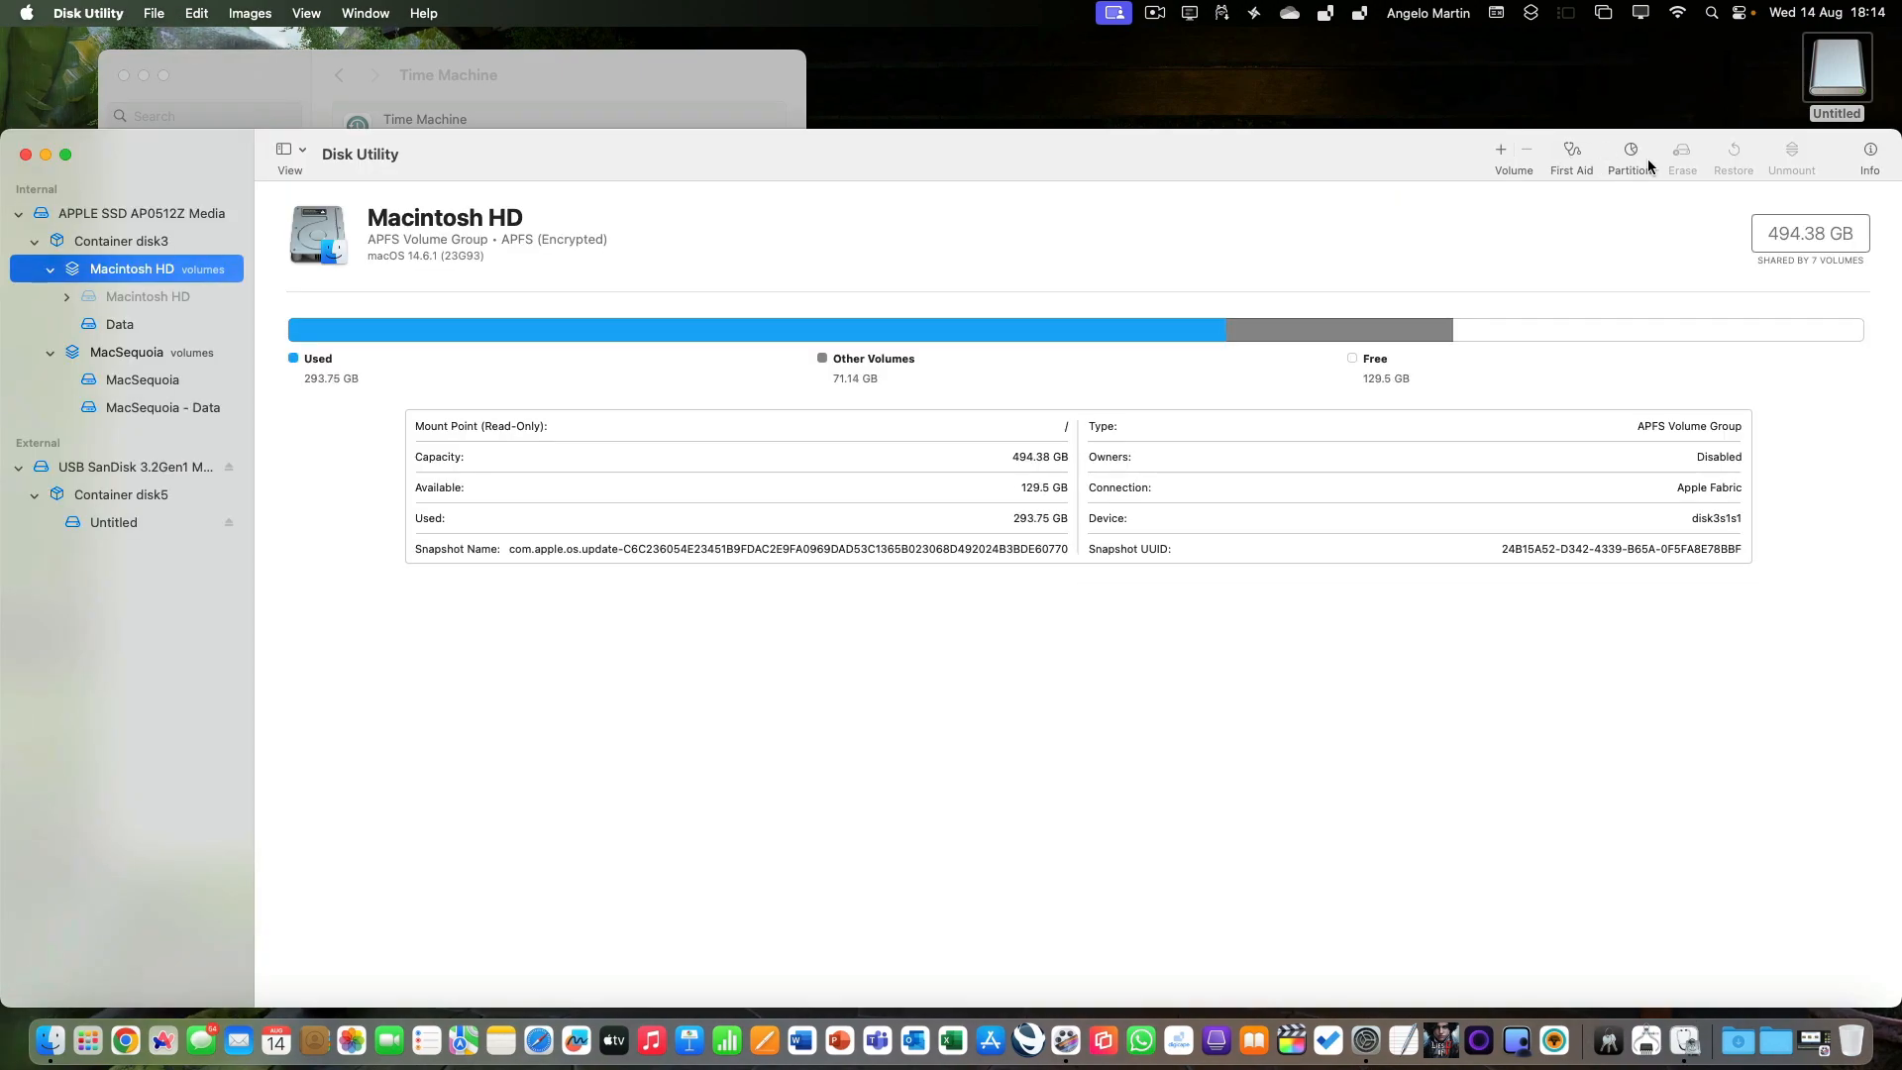
pyautogui.click(104, 499)
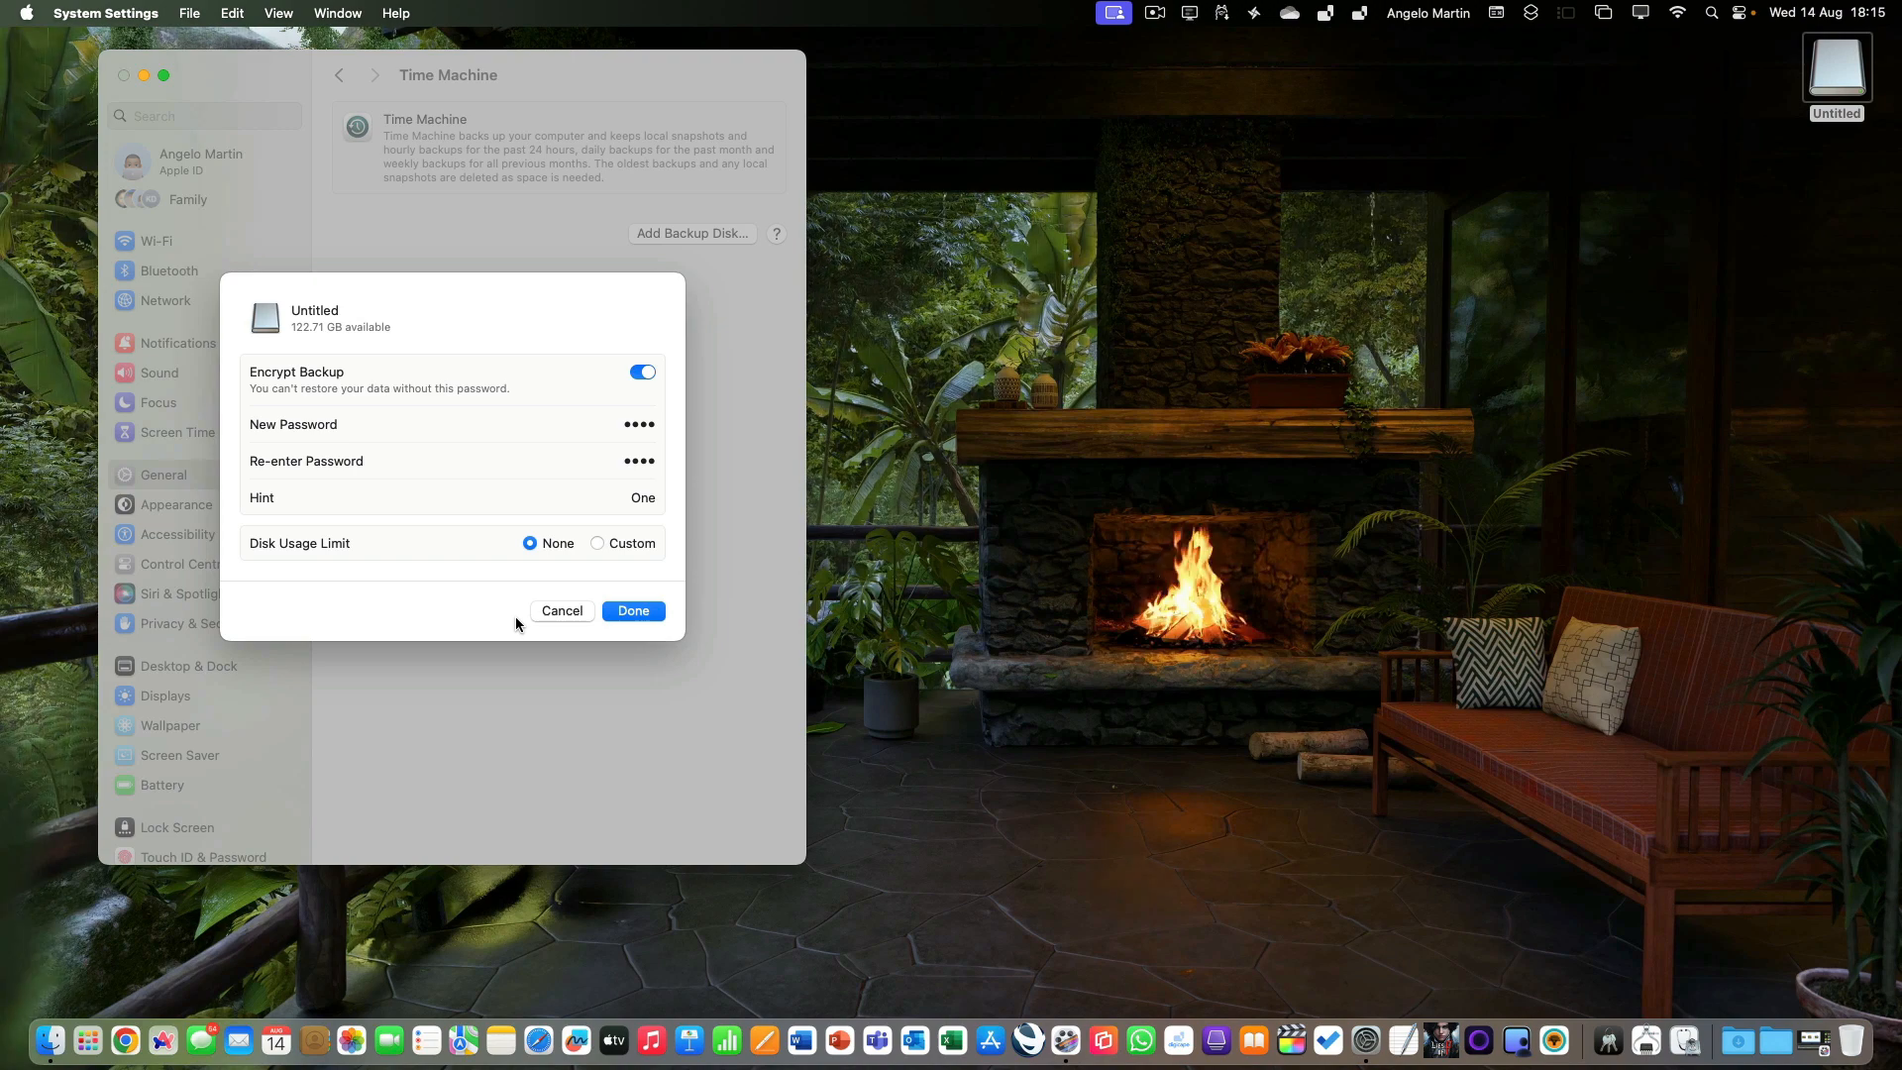
# Confirm the backup disk setup and move the new backup drive's icon up toward the desktop's upper corner.
pyautogui.click(629, 609)
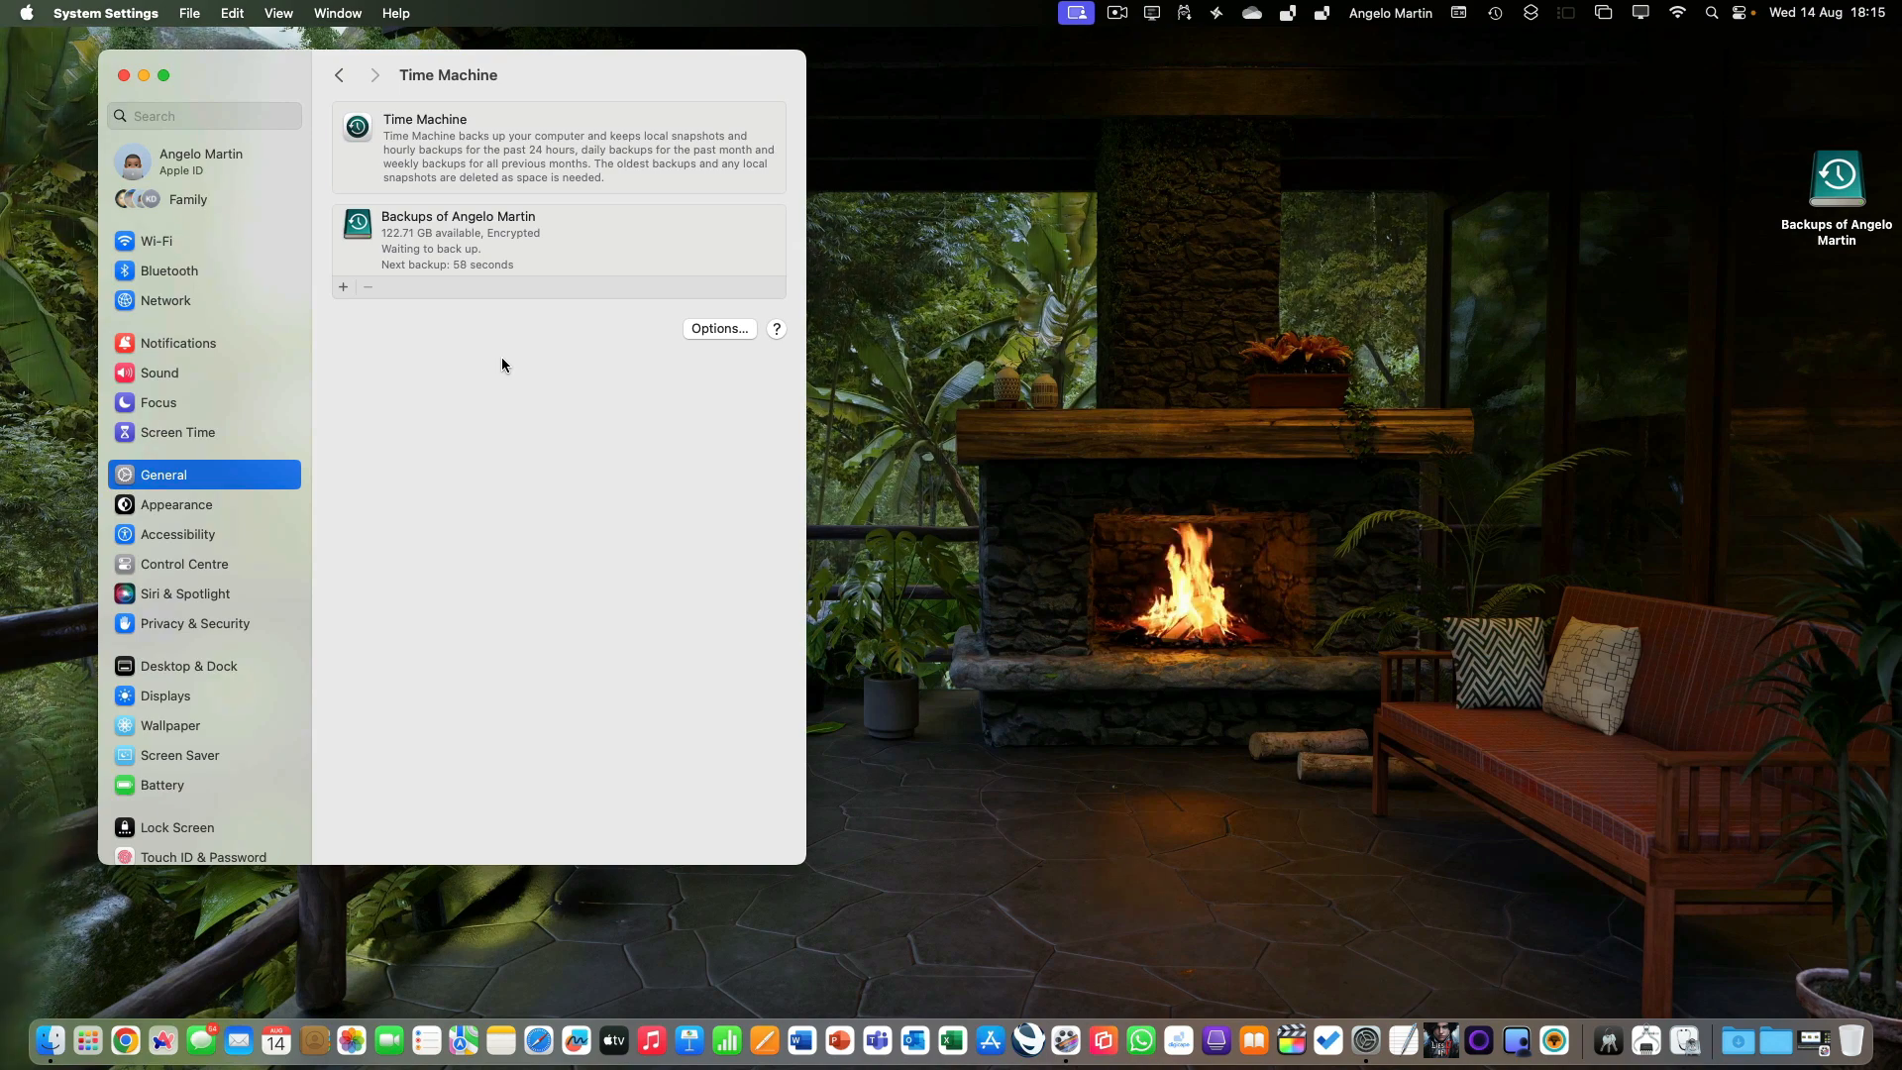
pyautogui.moveTo(1837, 176); pyautogui.dragTo(1843, 107)
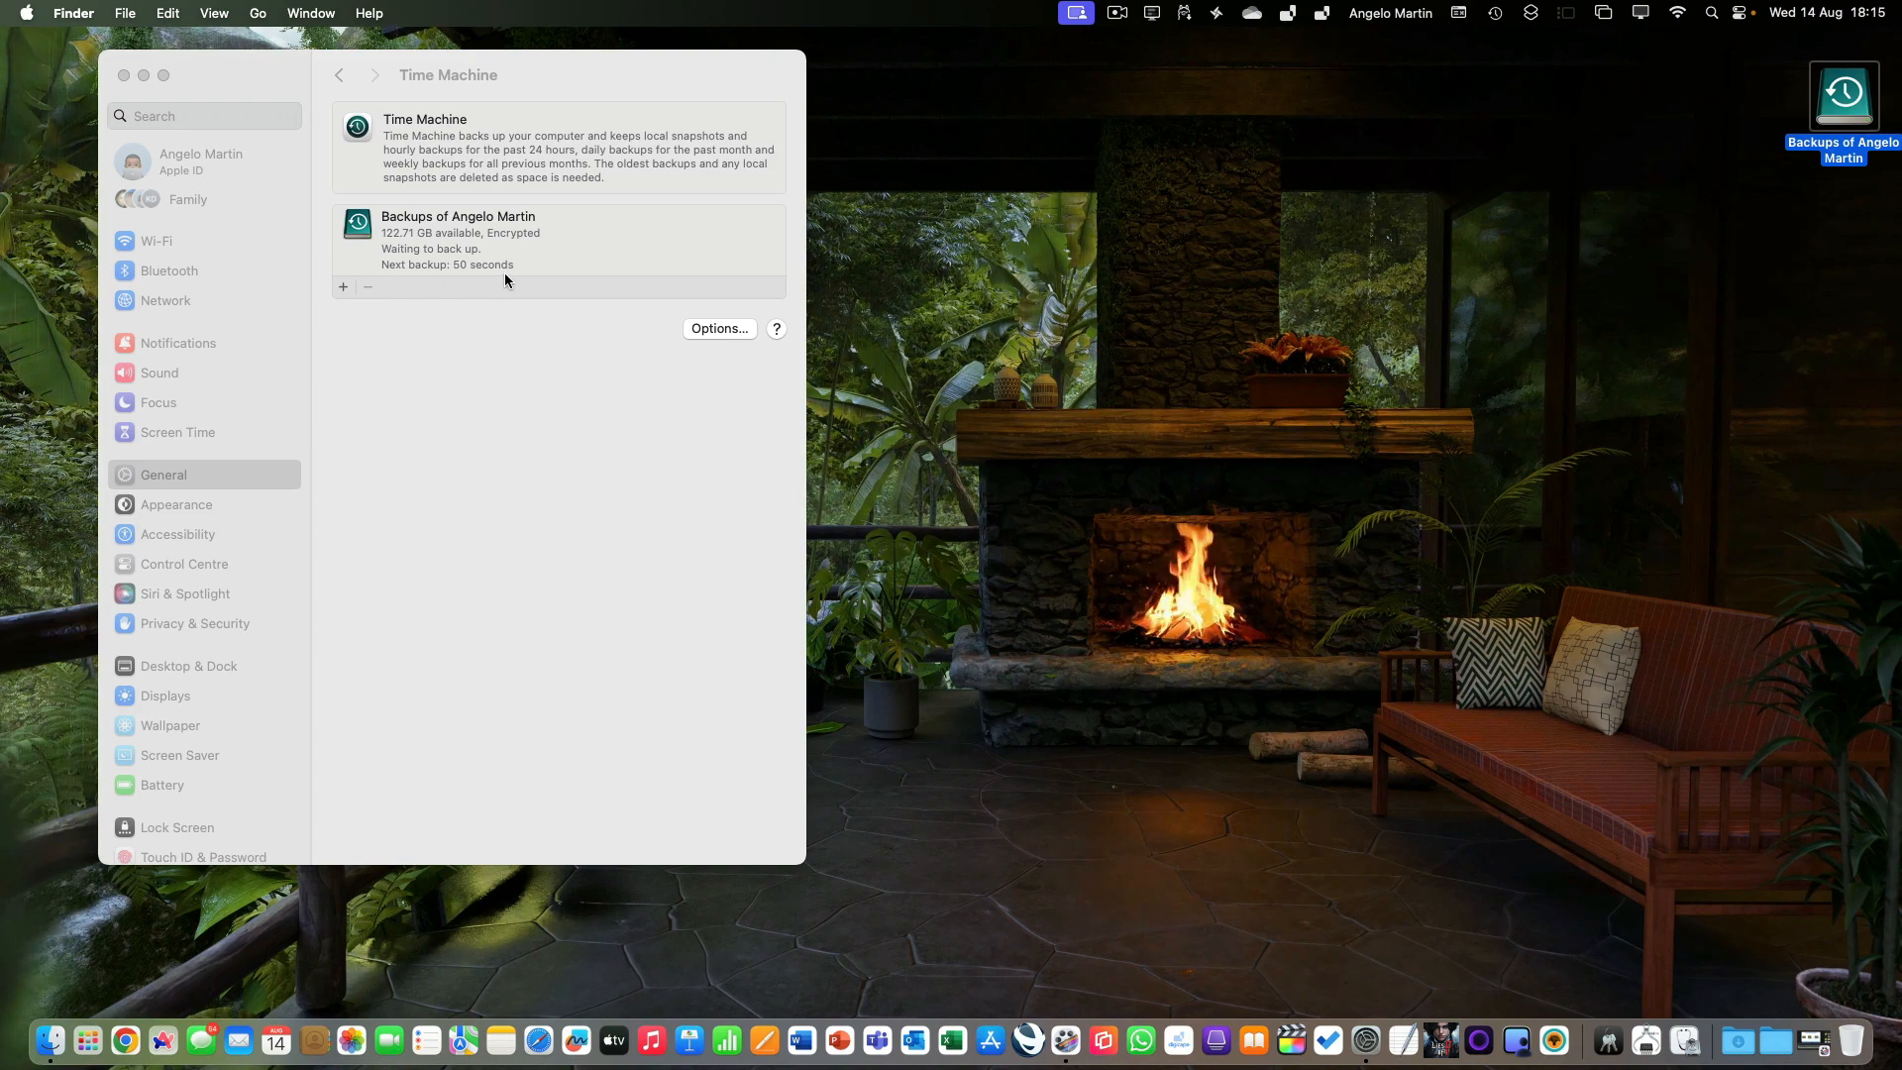
# Open the Time Machine options and view the available backup frequencies, keeping Automatically Every Hour.
pyautogui.click(711, 329)
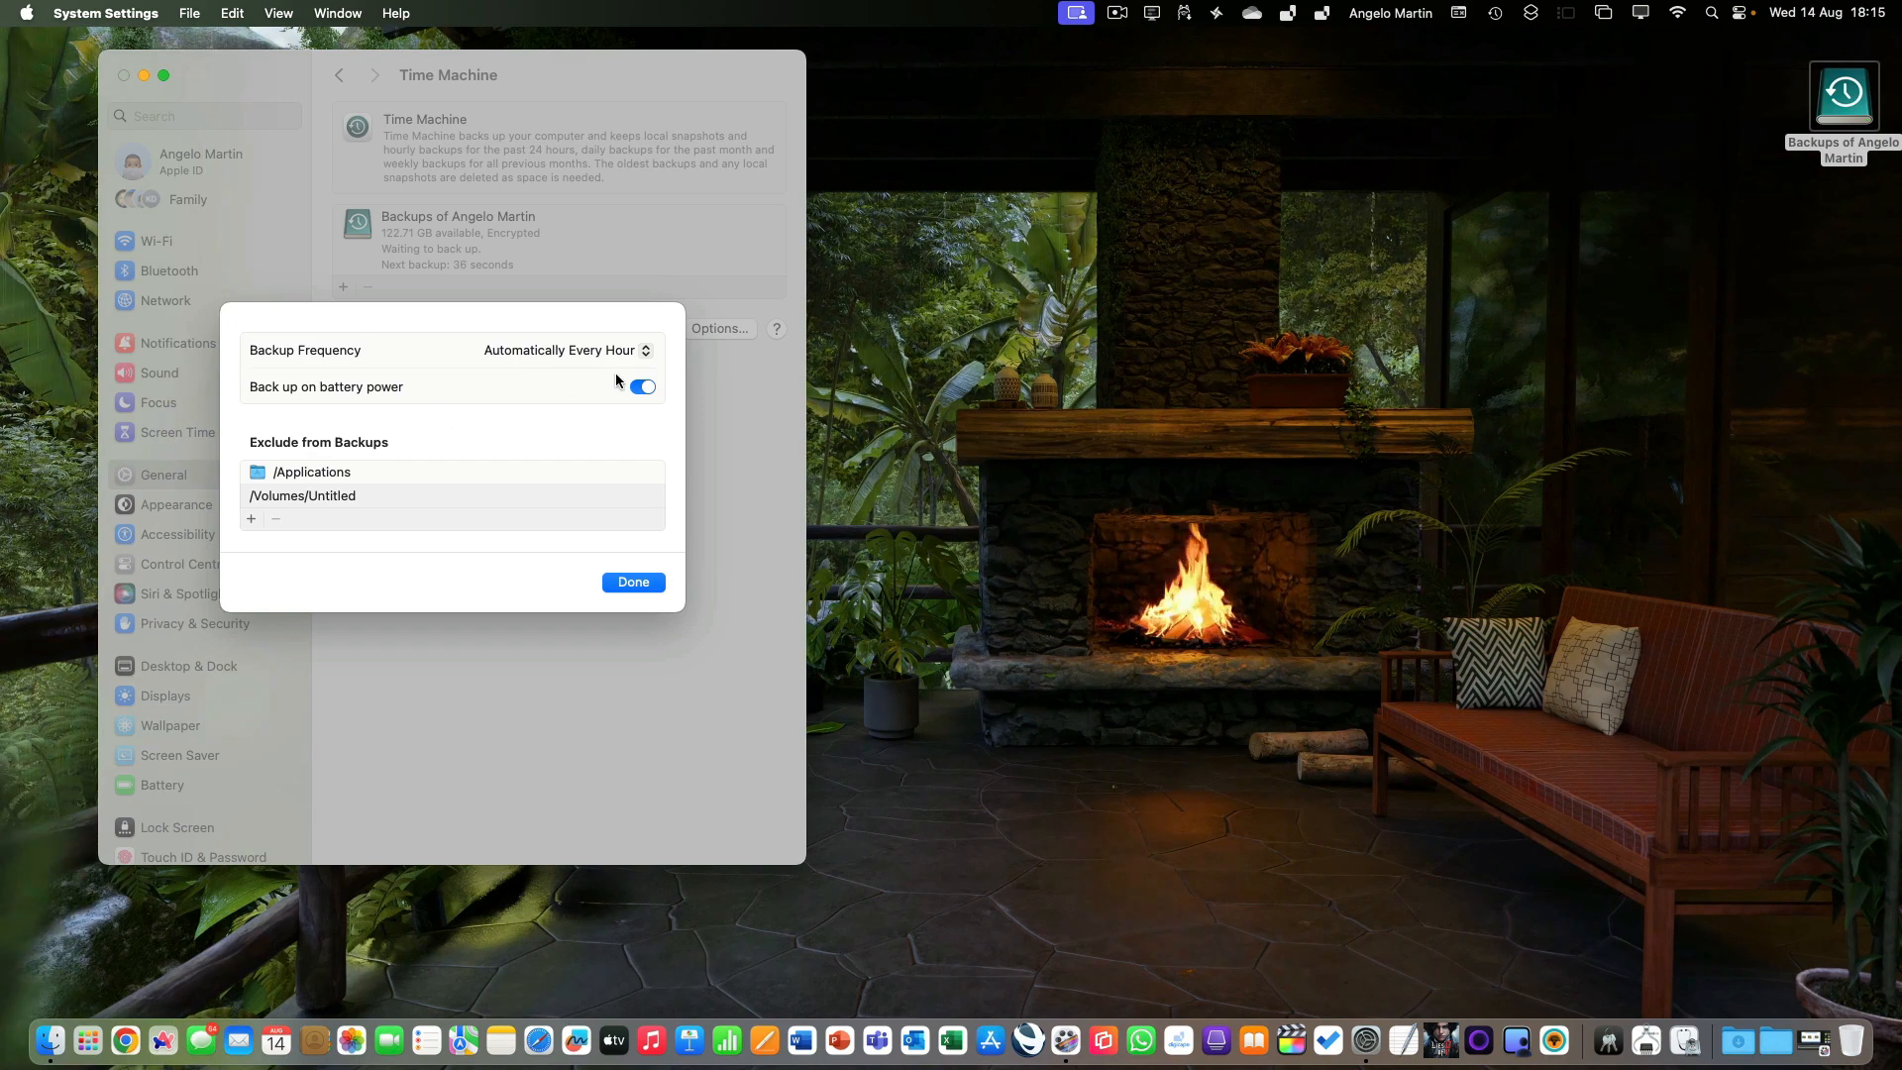
pyautogui.click(646, 351)
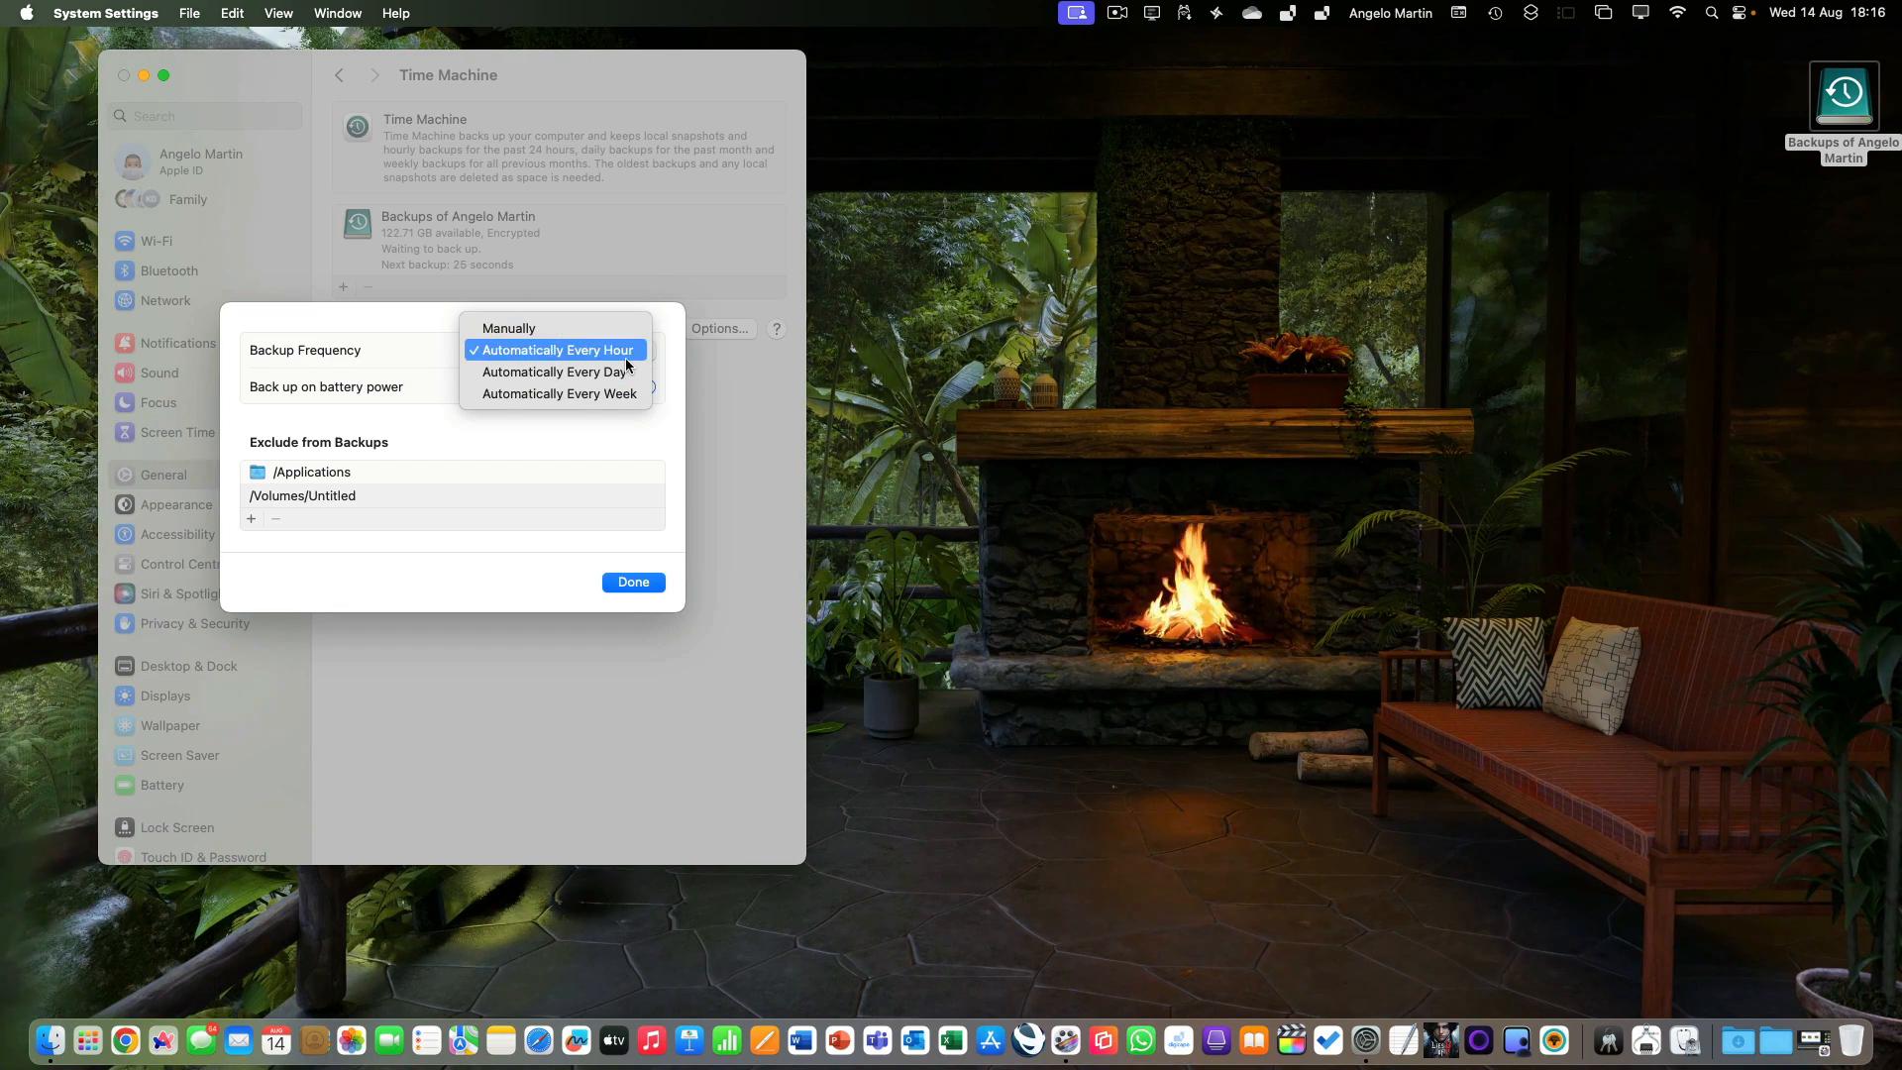
pyautogui.click(615, 484)
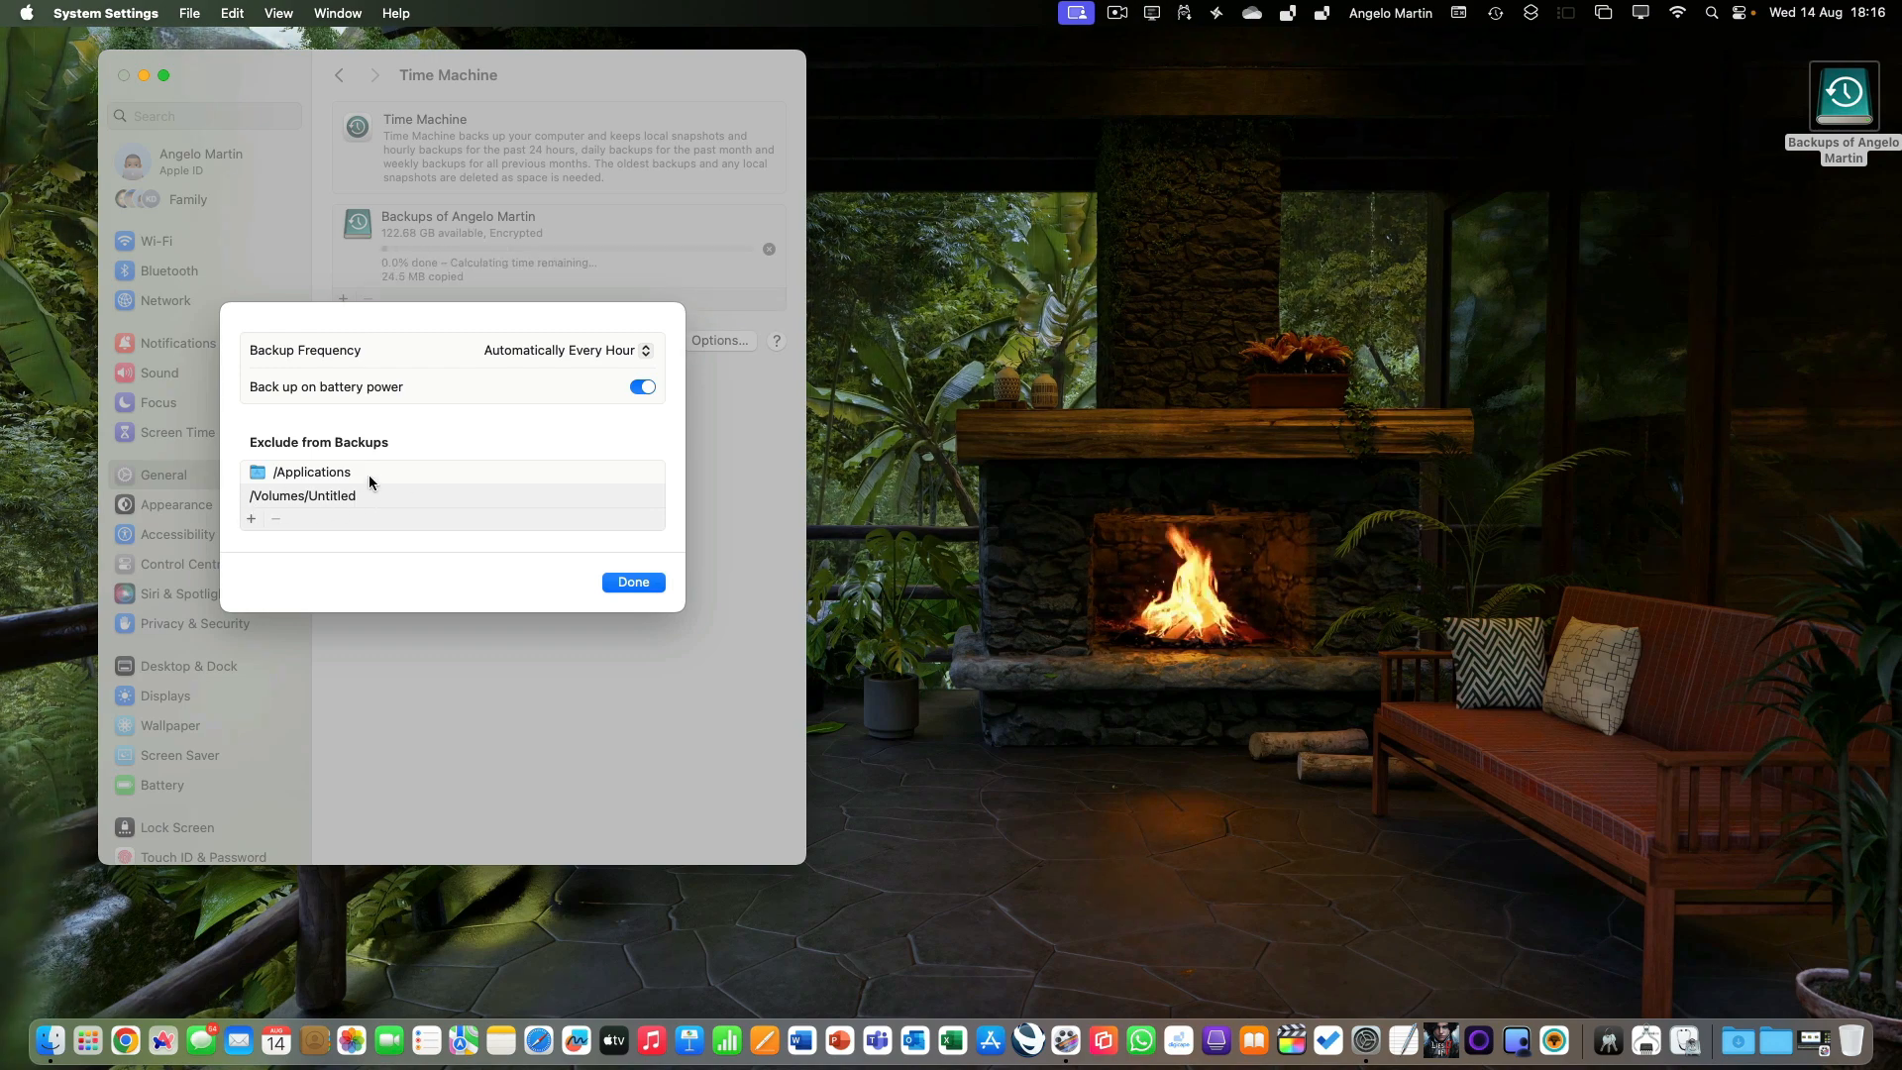
# Exclude the Library and System folders of Macintosh HD from the Time Machine backups.
pyautogui.click(252, 519)
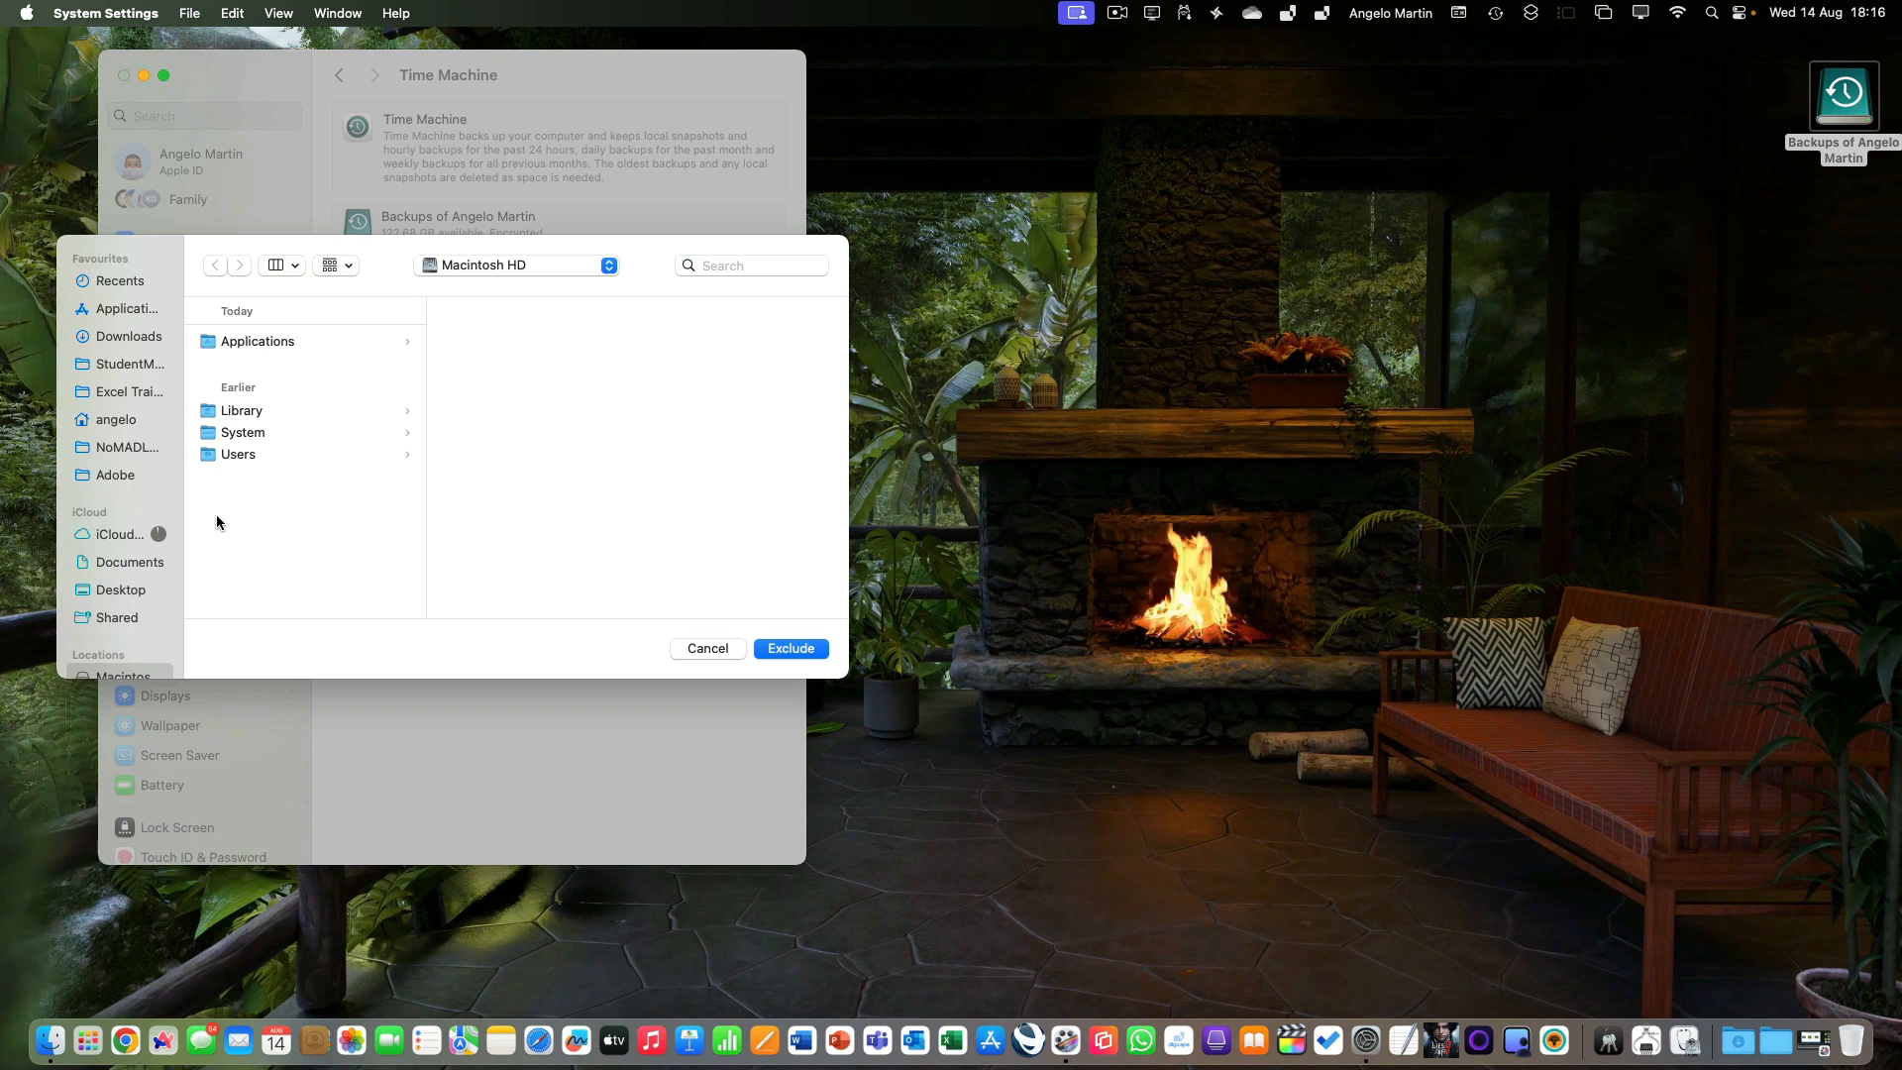
pyautogui.click(229, 408)
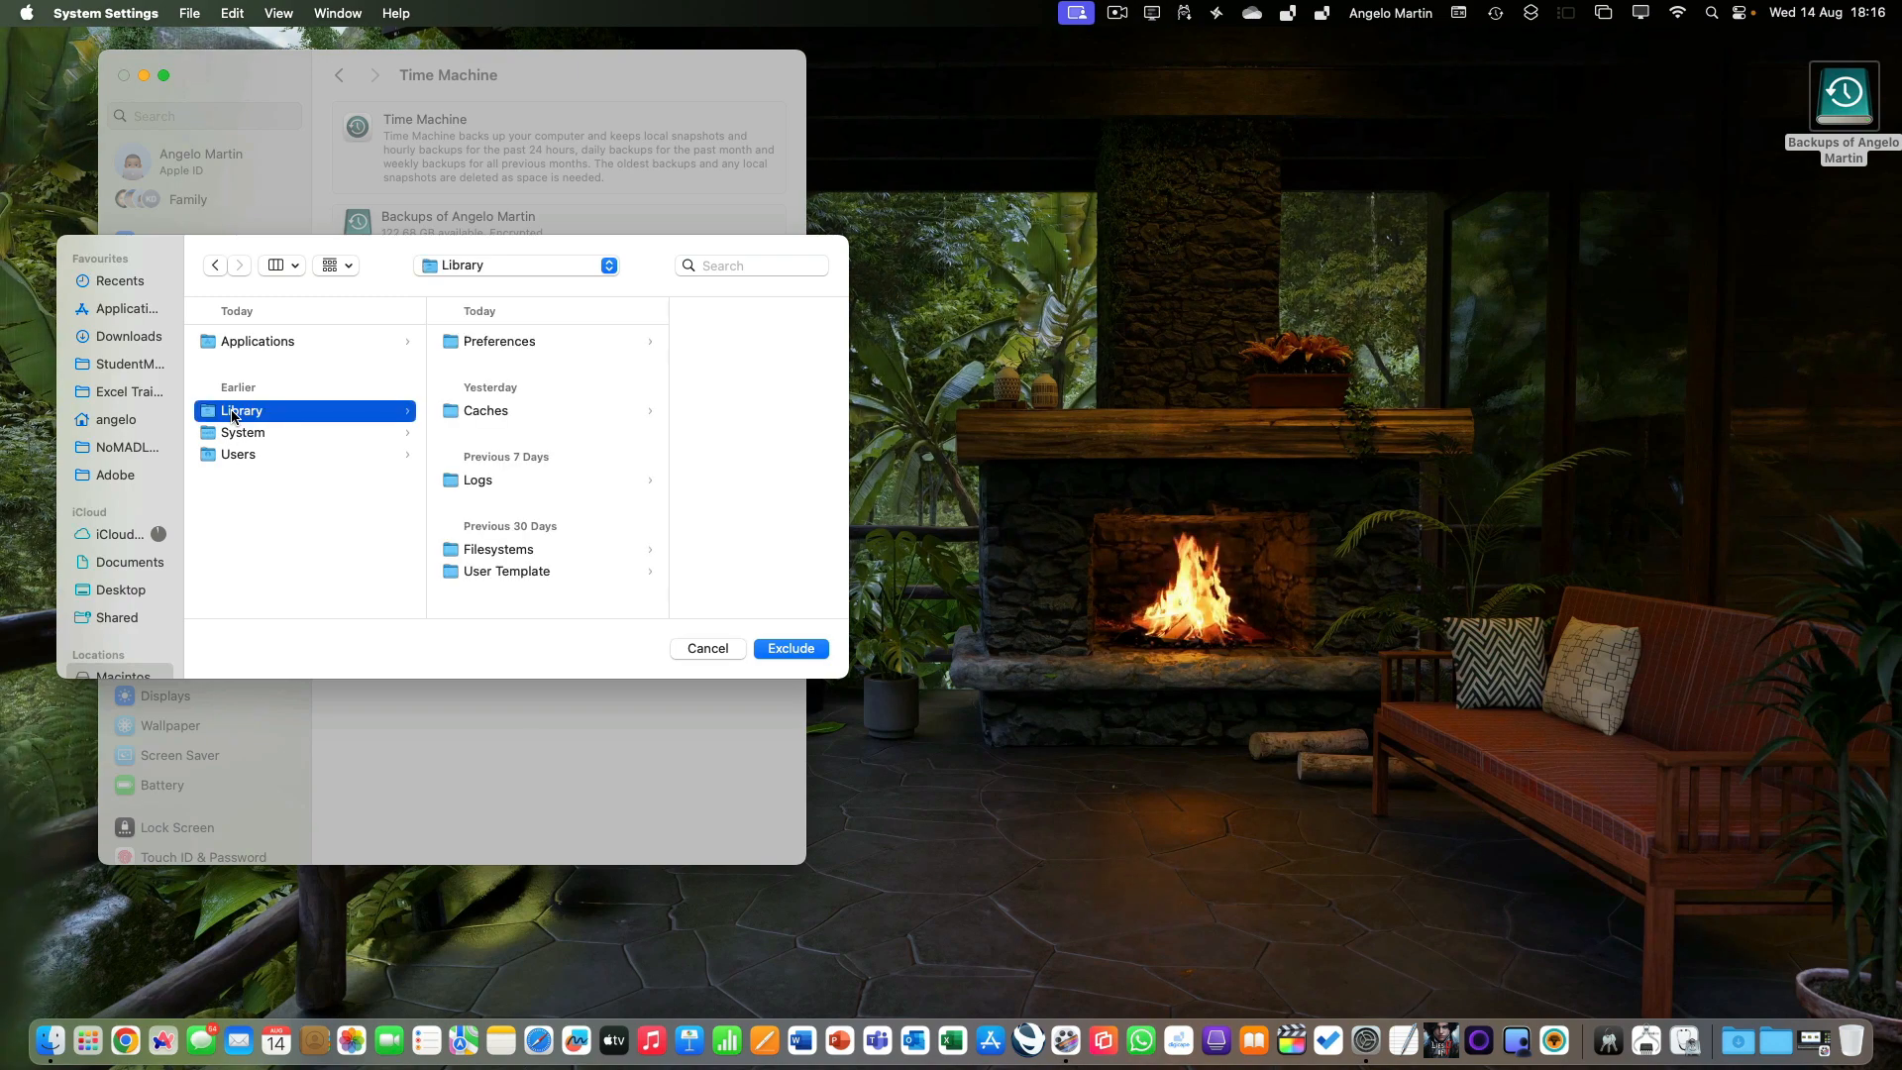
pyautogui.keyDown('super'); pyautogui.click(234, 433); pyautogui.keyUp('super')
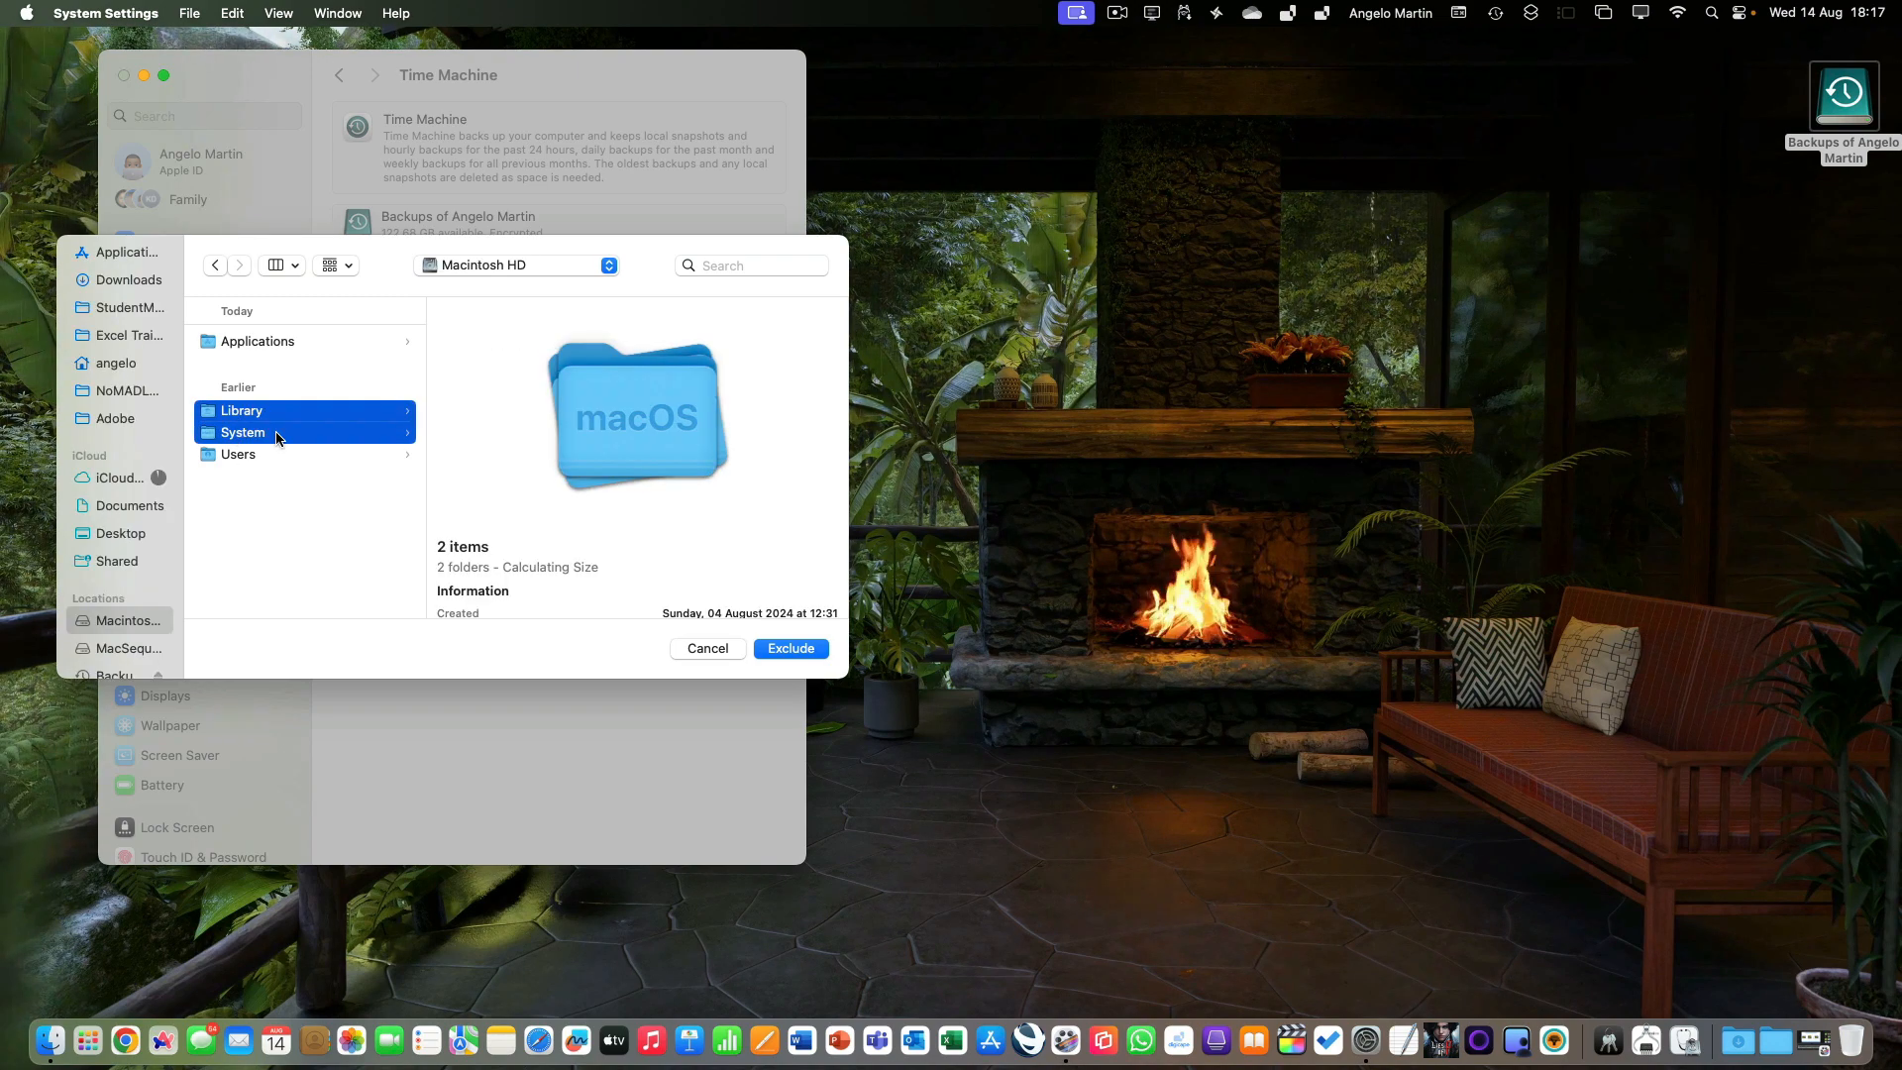
pyautogui.click(778, 652)
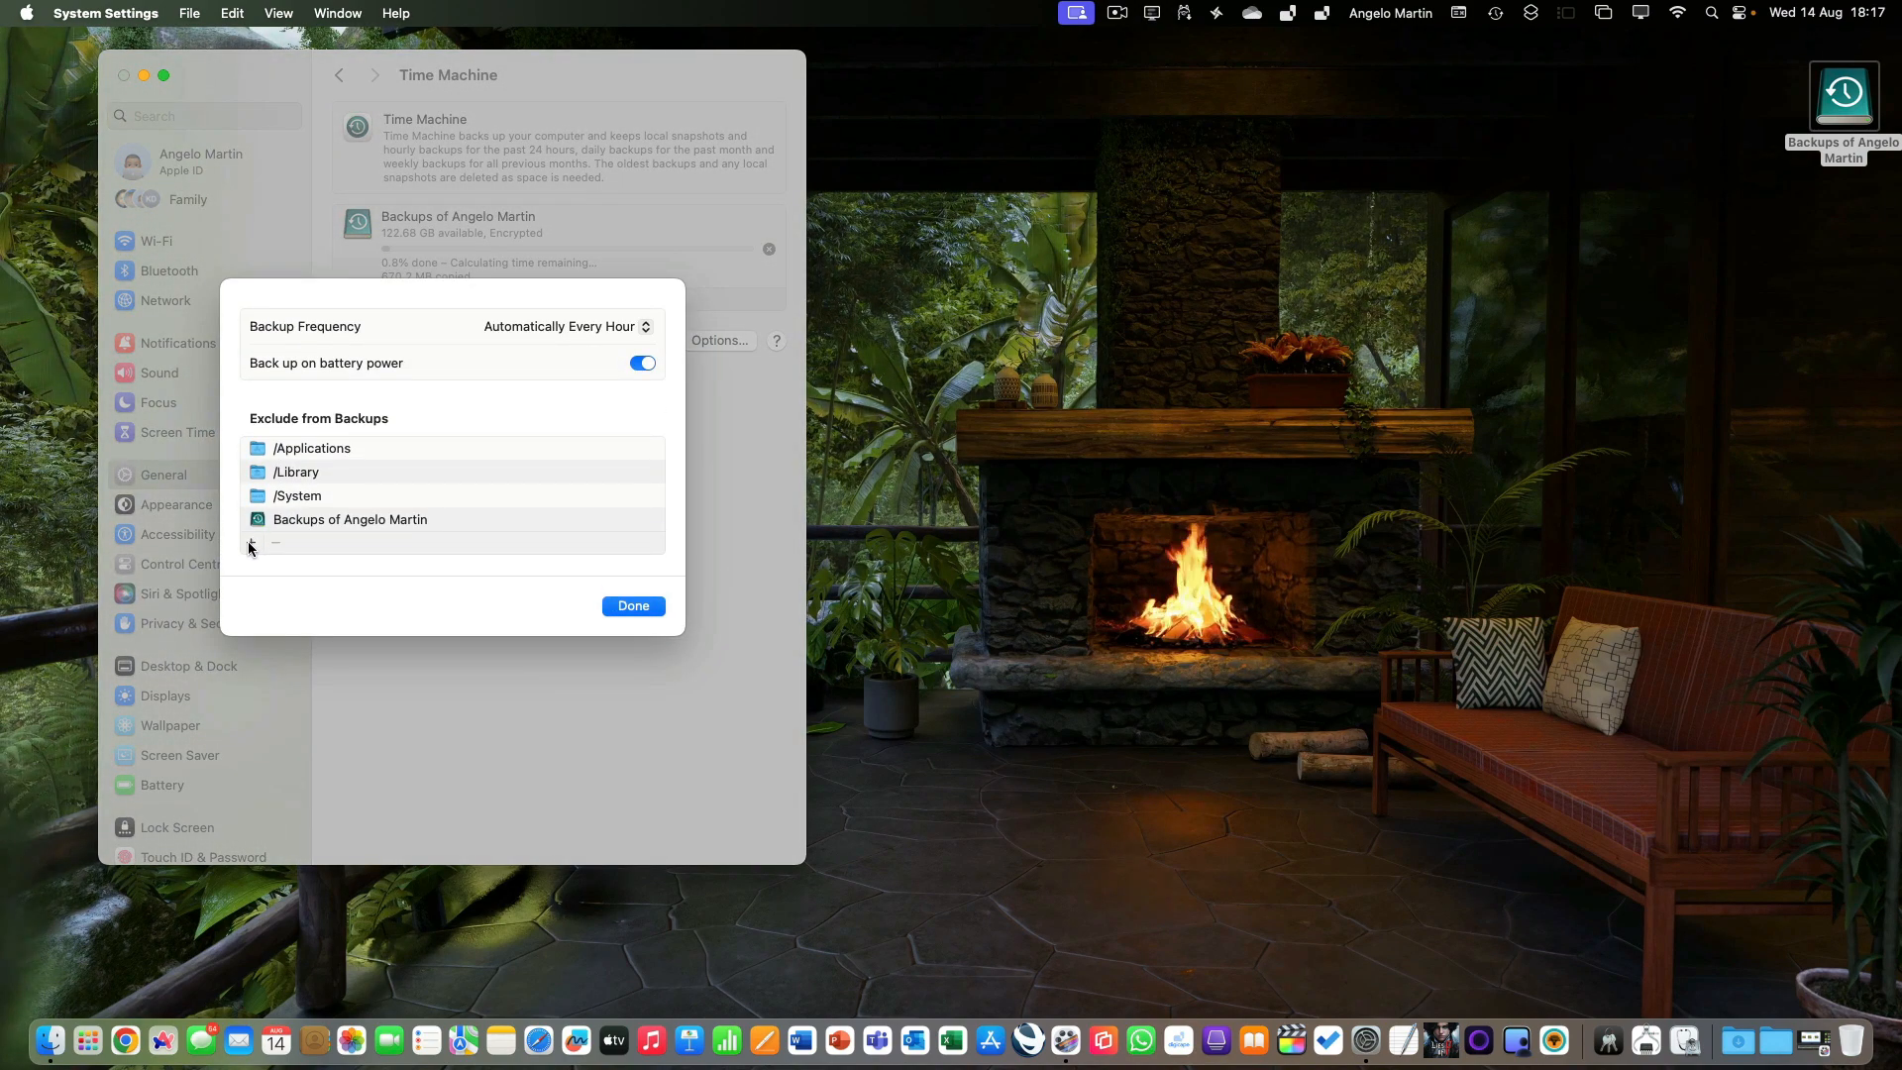
# Exclude the Guest, jamf_admin, macnificient and Shared folders inside Users from the backups, and save the Time Machine options.
pyautogui.click(249, 544)
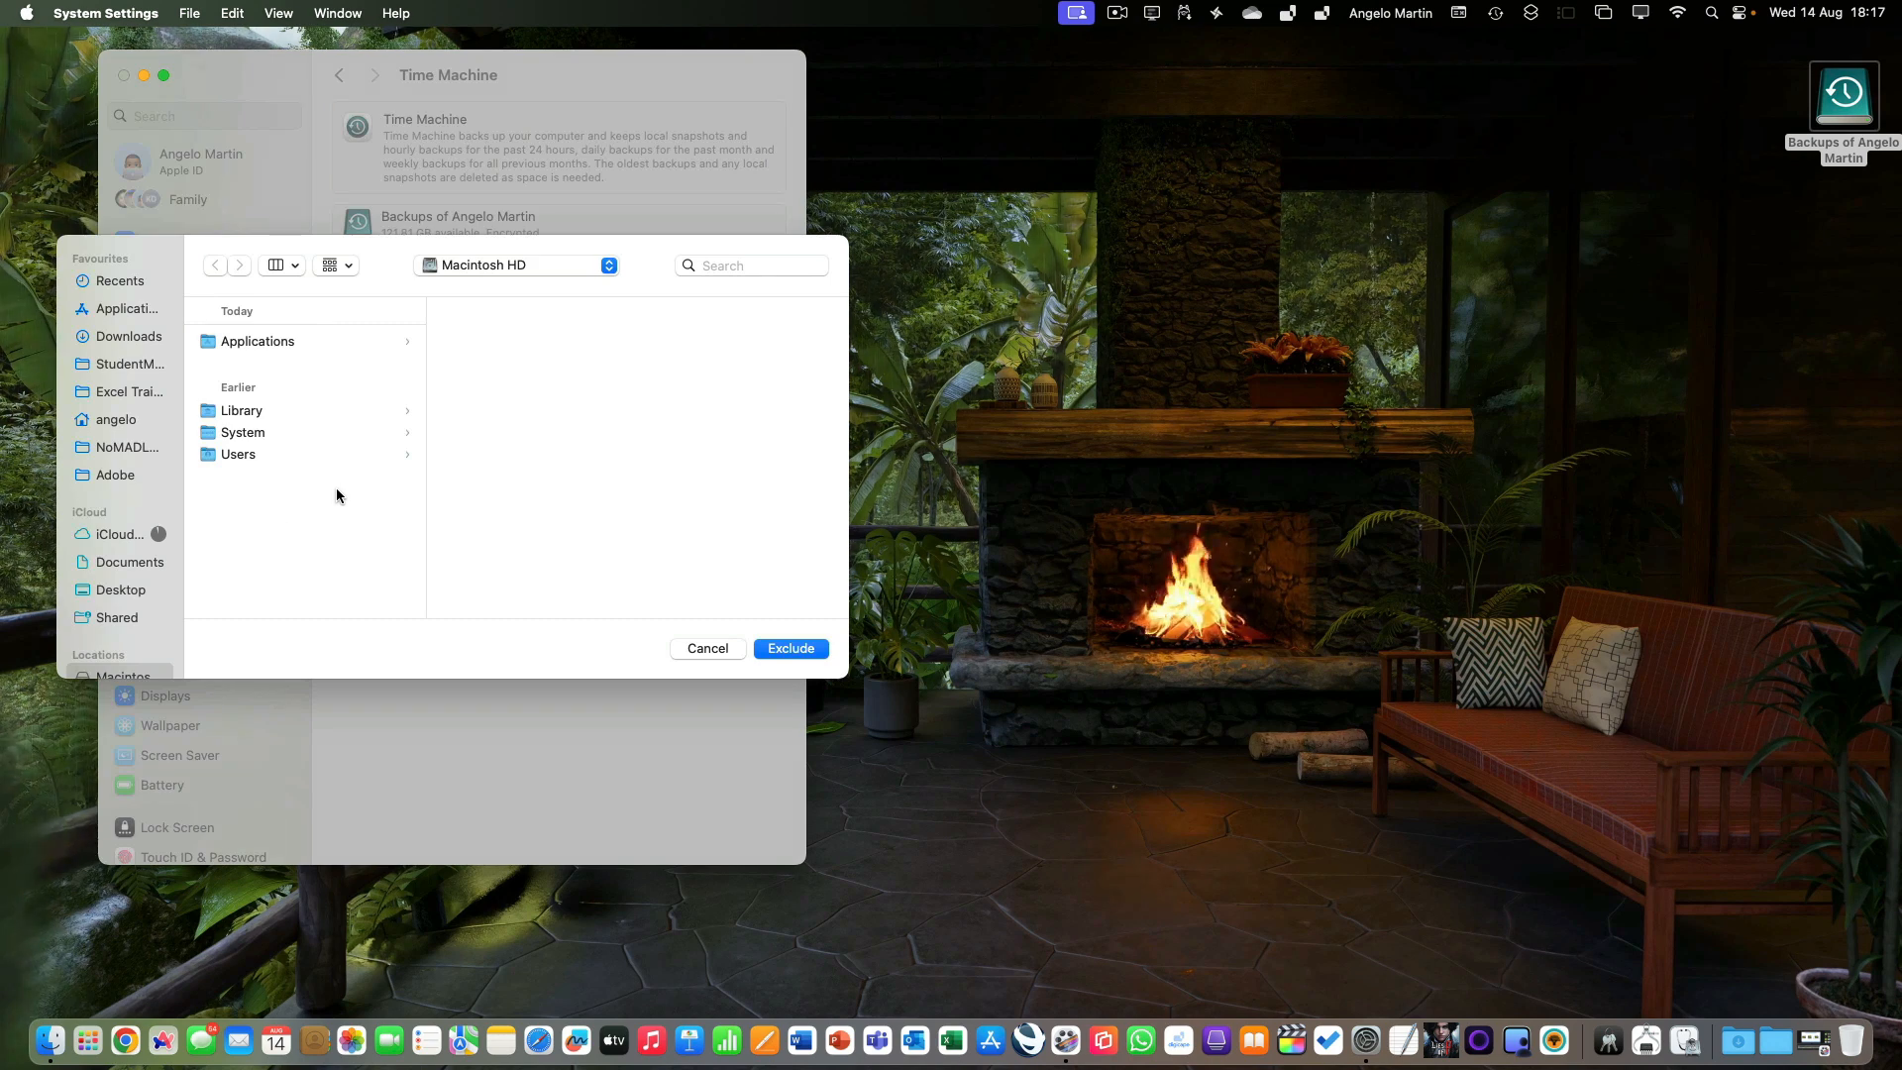
pyautogui.click(248, 457)
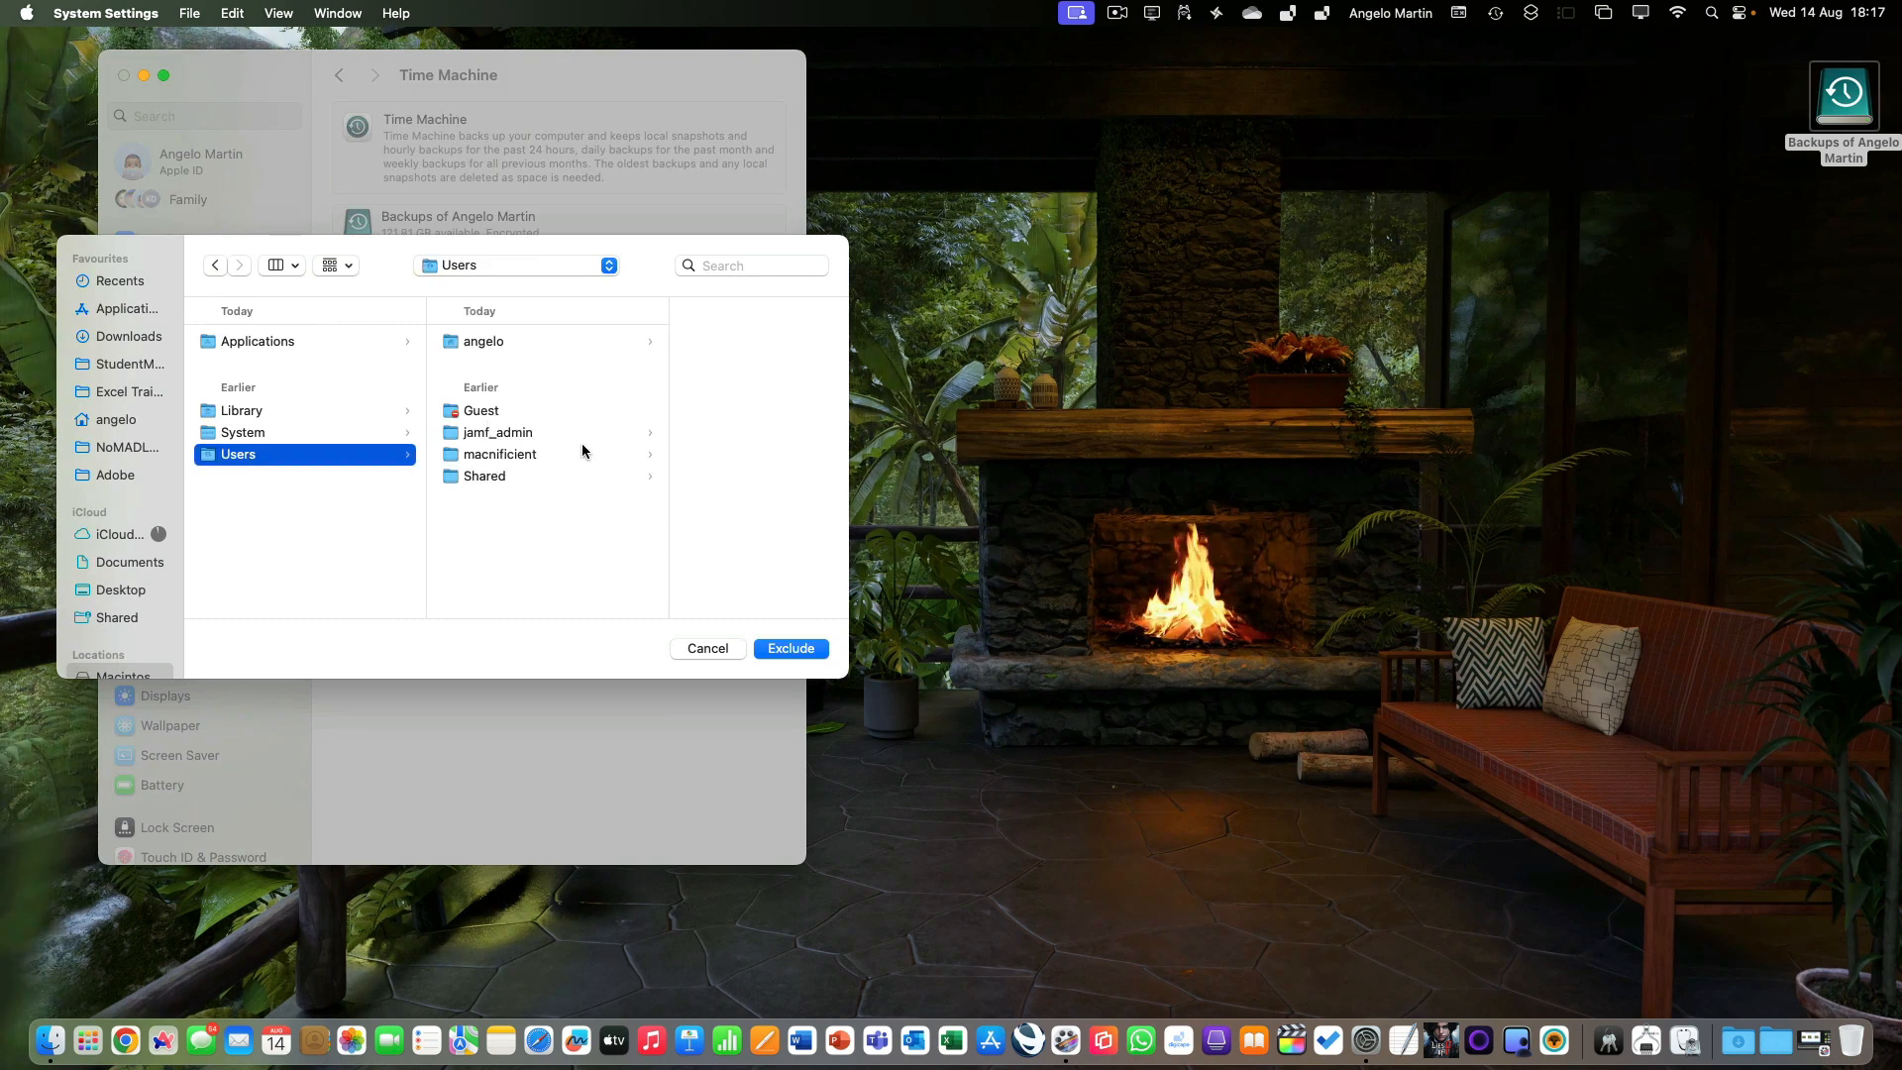
pyautogui.click(541, 413)
pyautogui.keyDown('shift'); pyautogui.click(535, 432); pyautogui.keyUp('shift')
pyautogui.keyDown('shift'); pyautogui.click(516, 454); pyautogui.keyUp('shift')
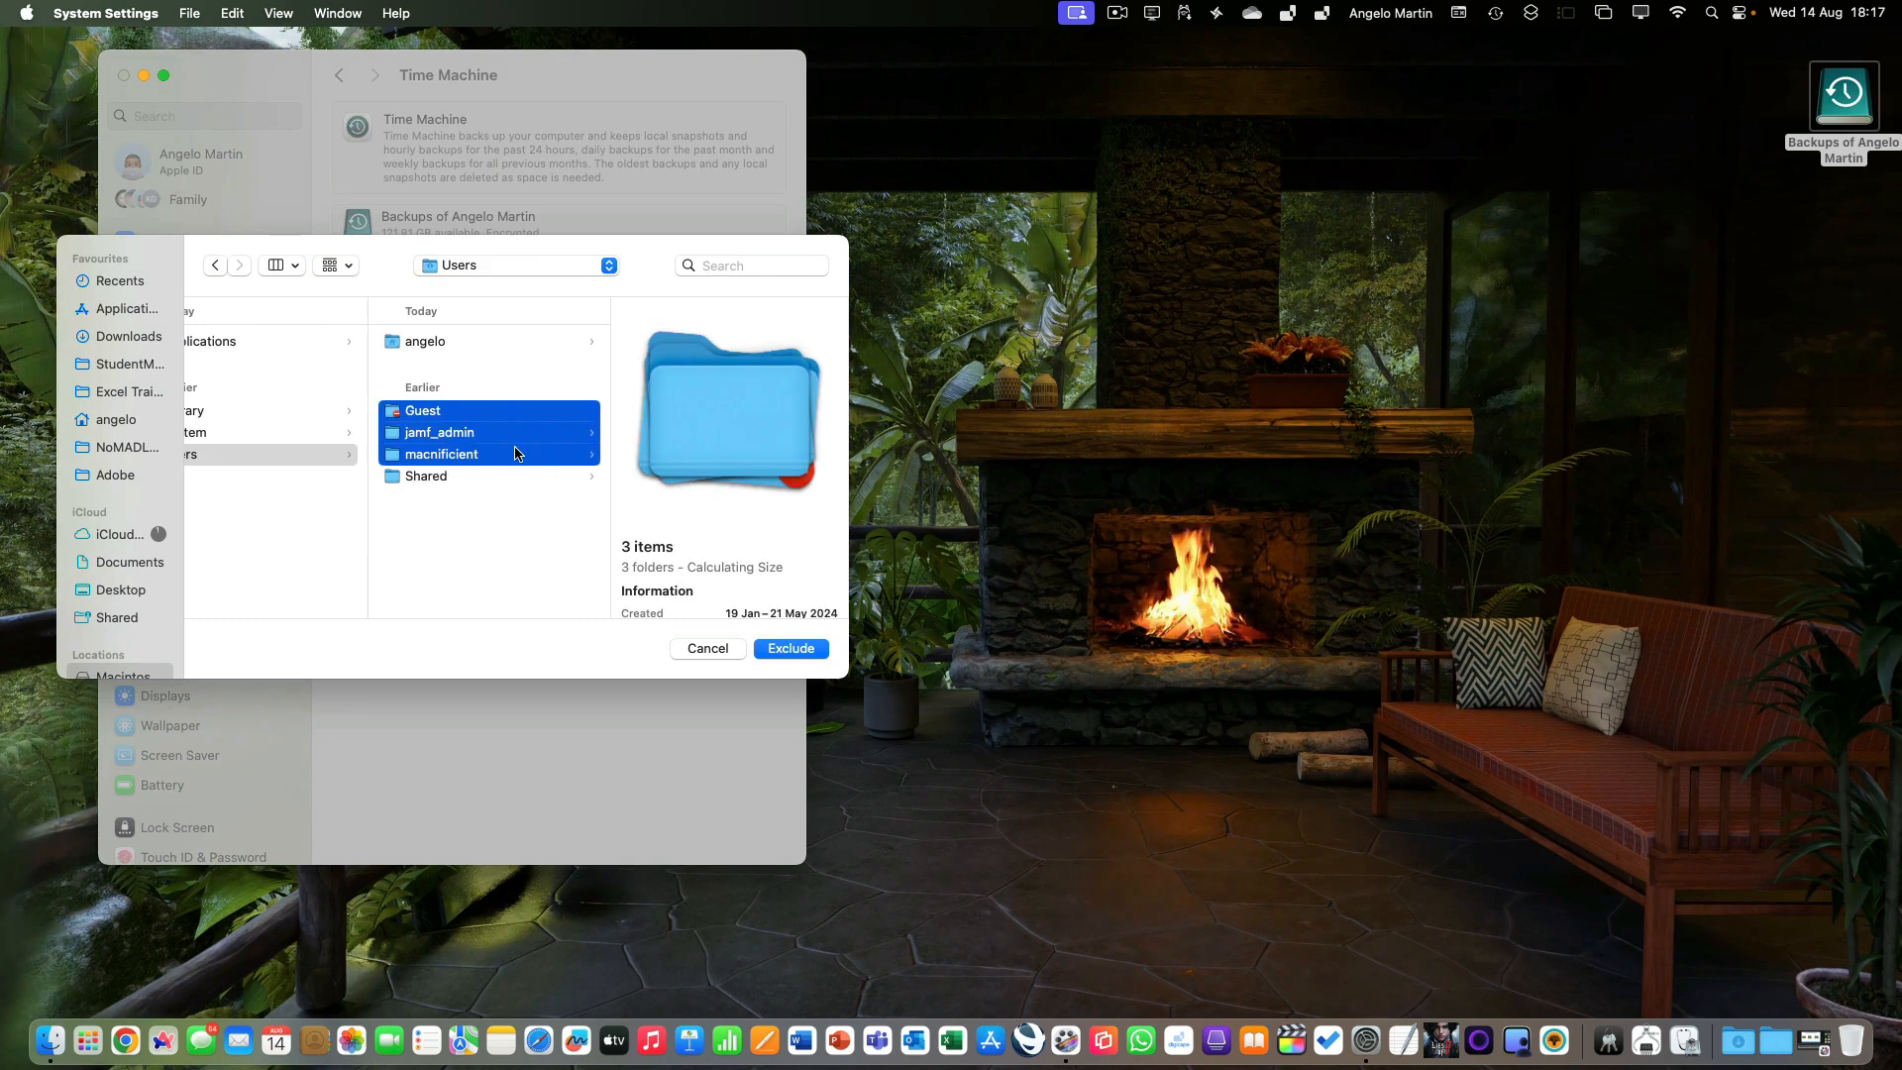
pyautogui.keyDown('shift'); pyautogui.click(498, 476); pyautogui.keyUp('shift')
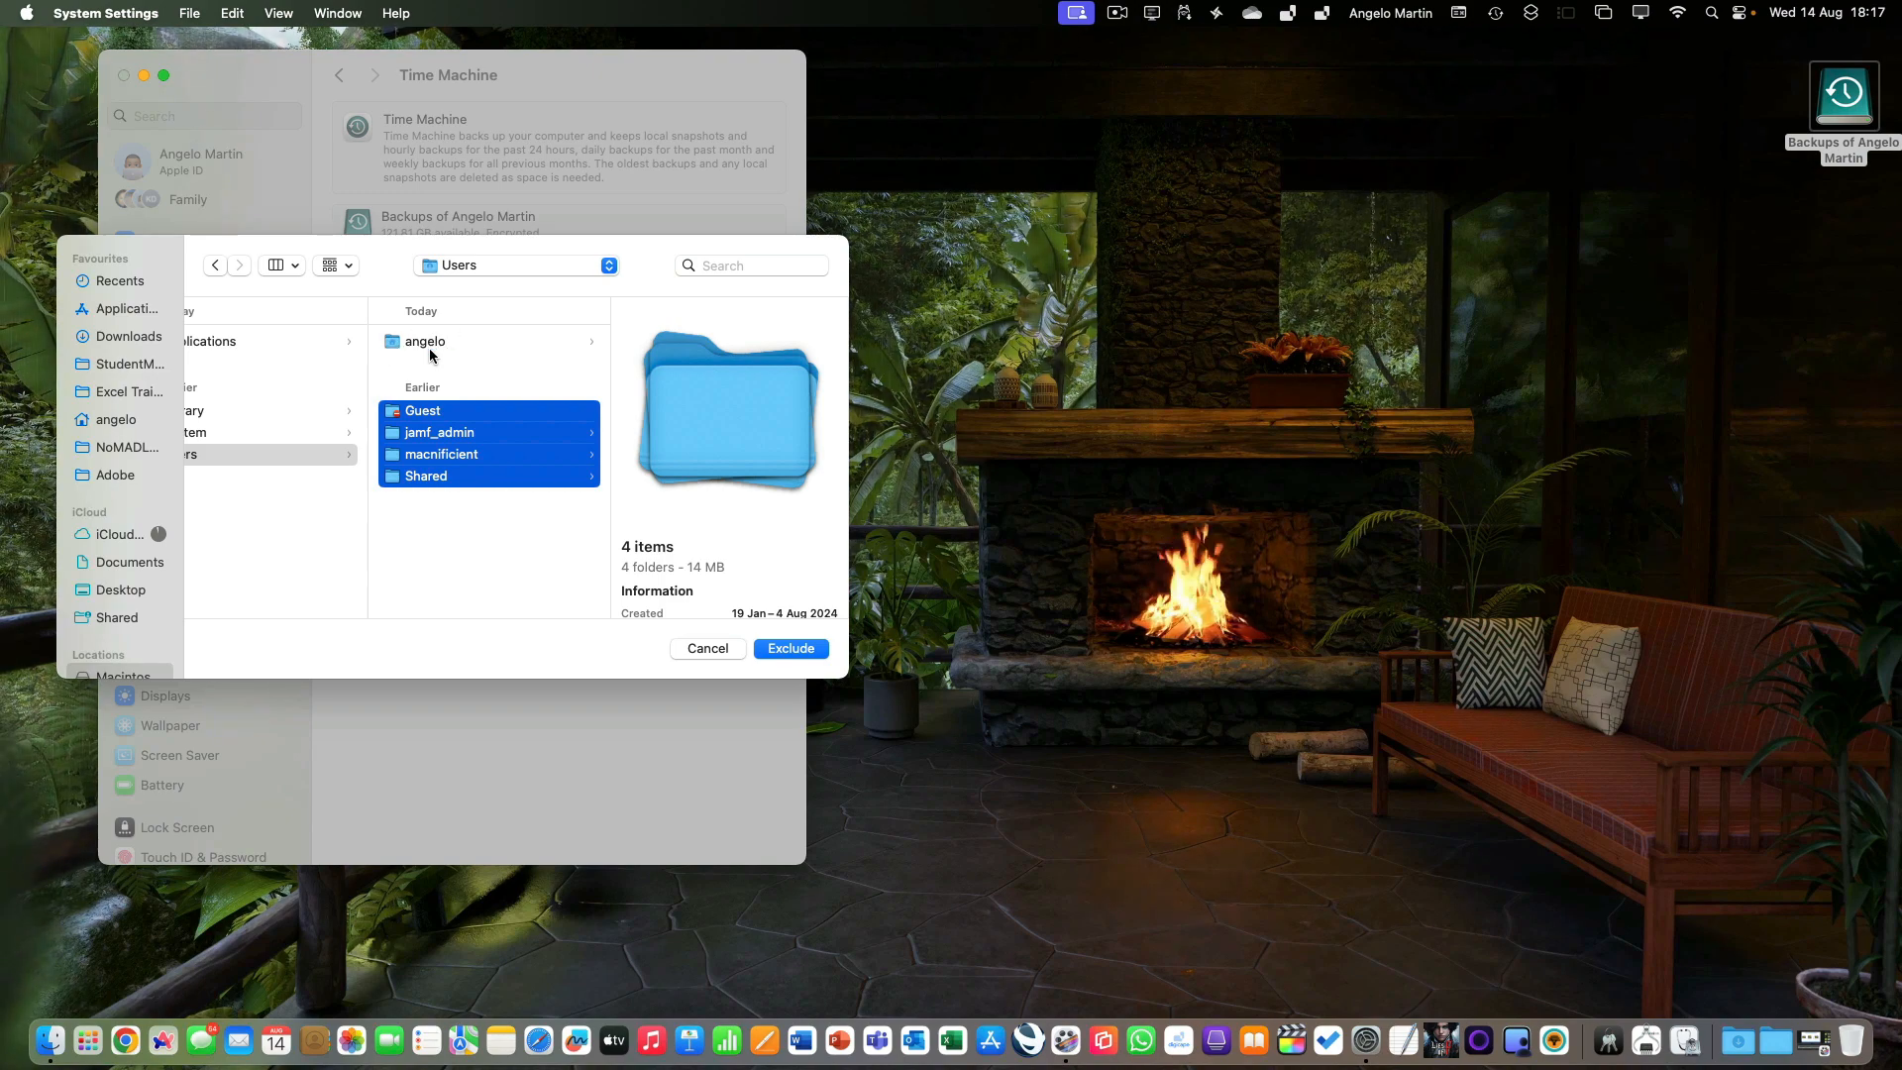
pyautogui.click(792, 649)
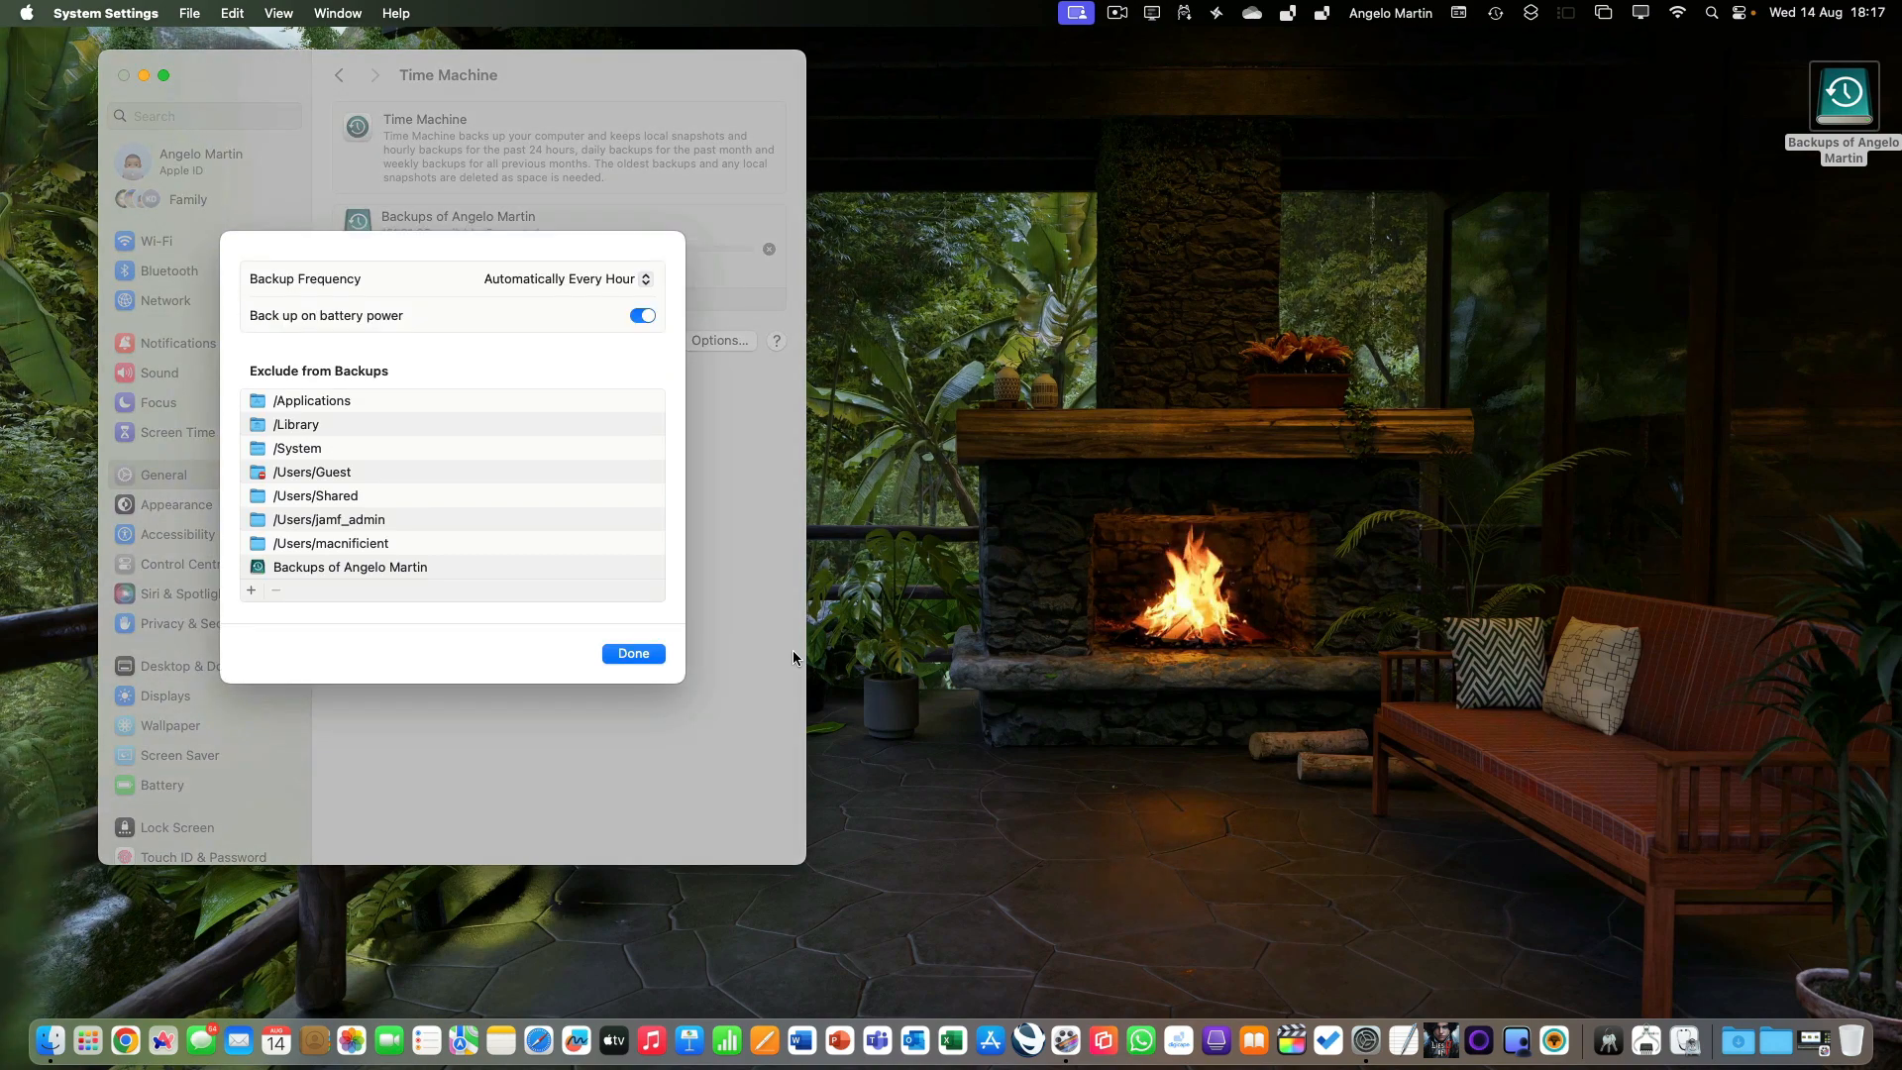
pyautogui.click(632, 653)
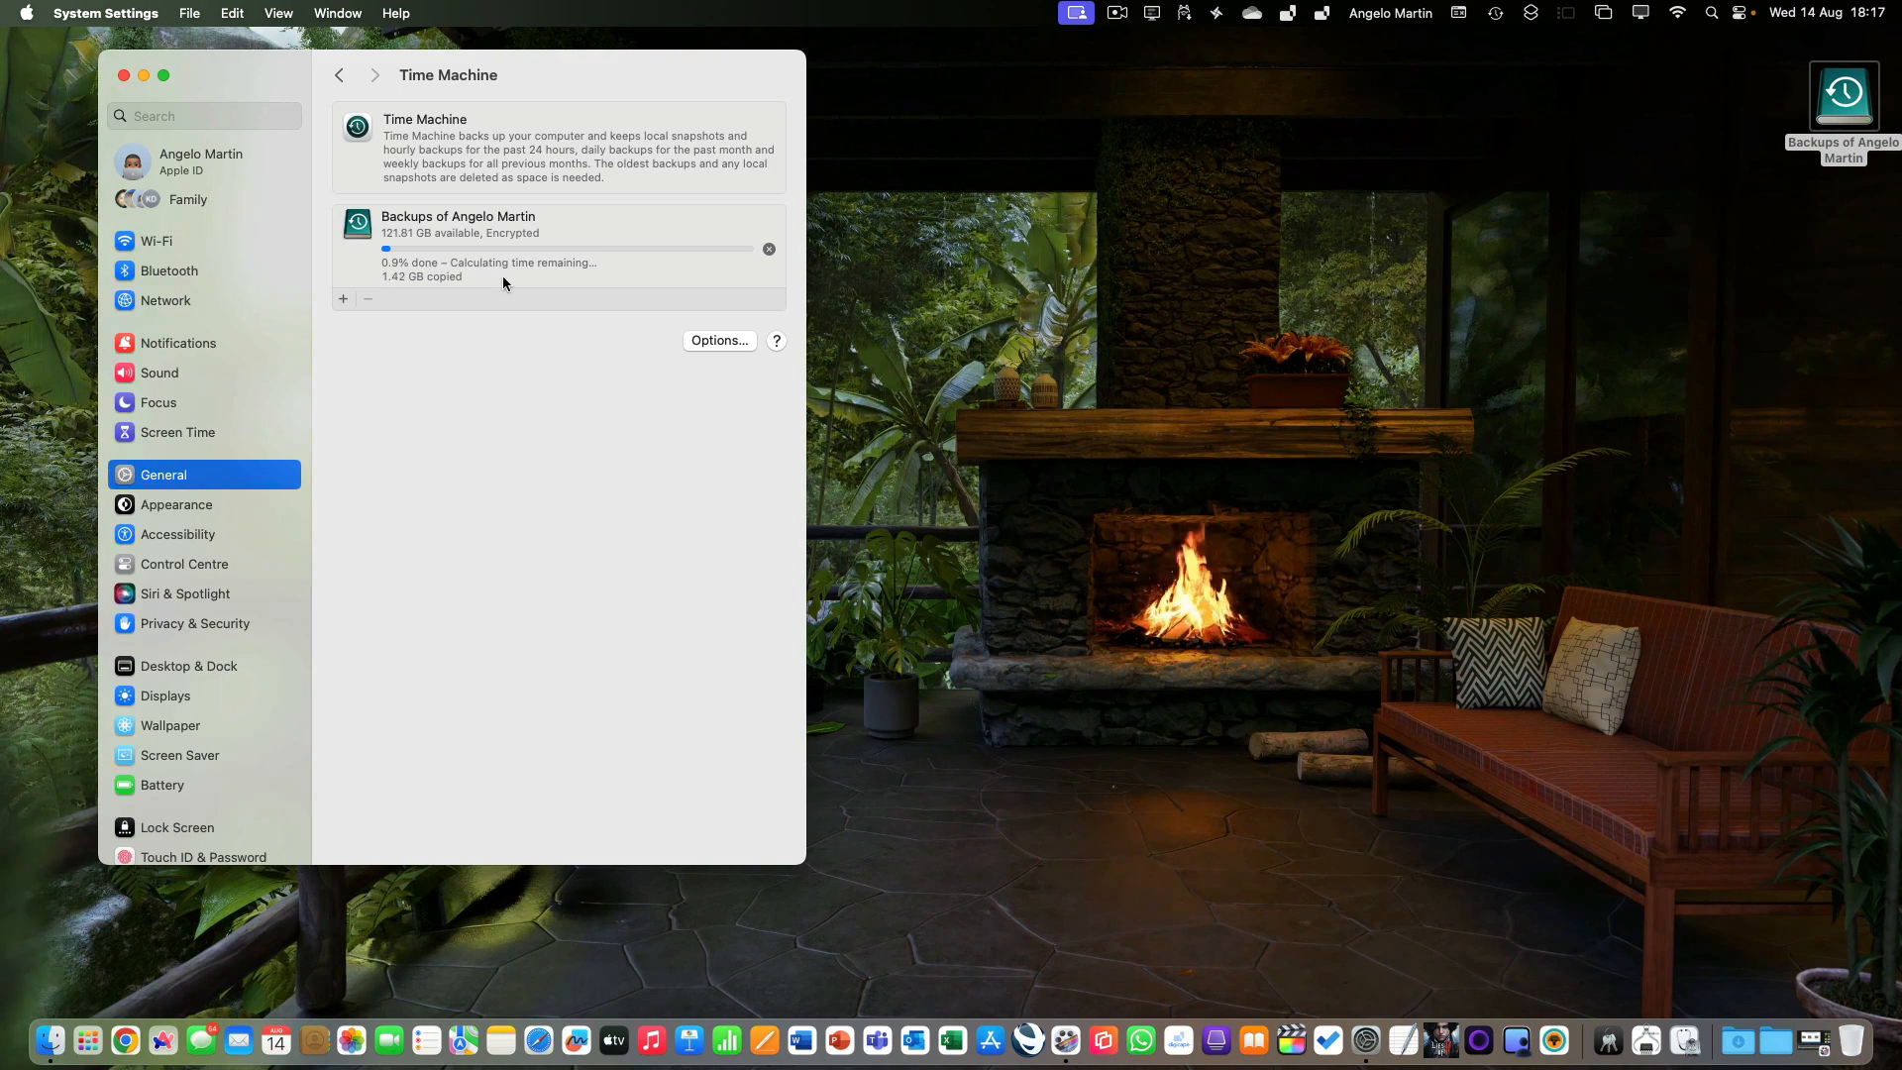
# Close System Settings, check the Time Machine status and commands, and browse the Time Machine backups.
pyautogui.click(123, 77)
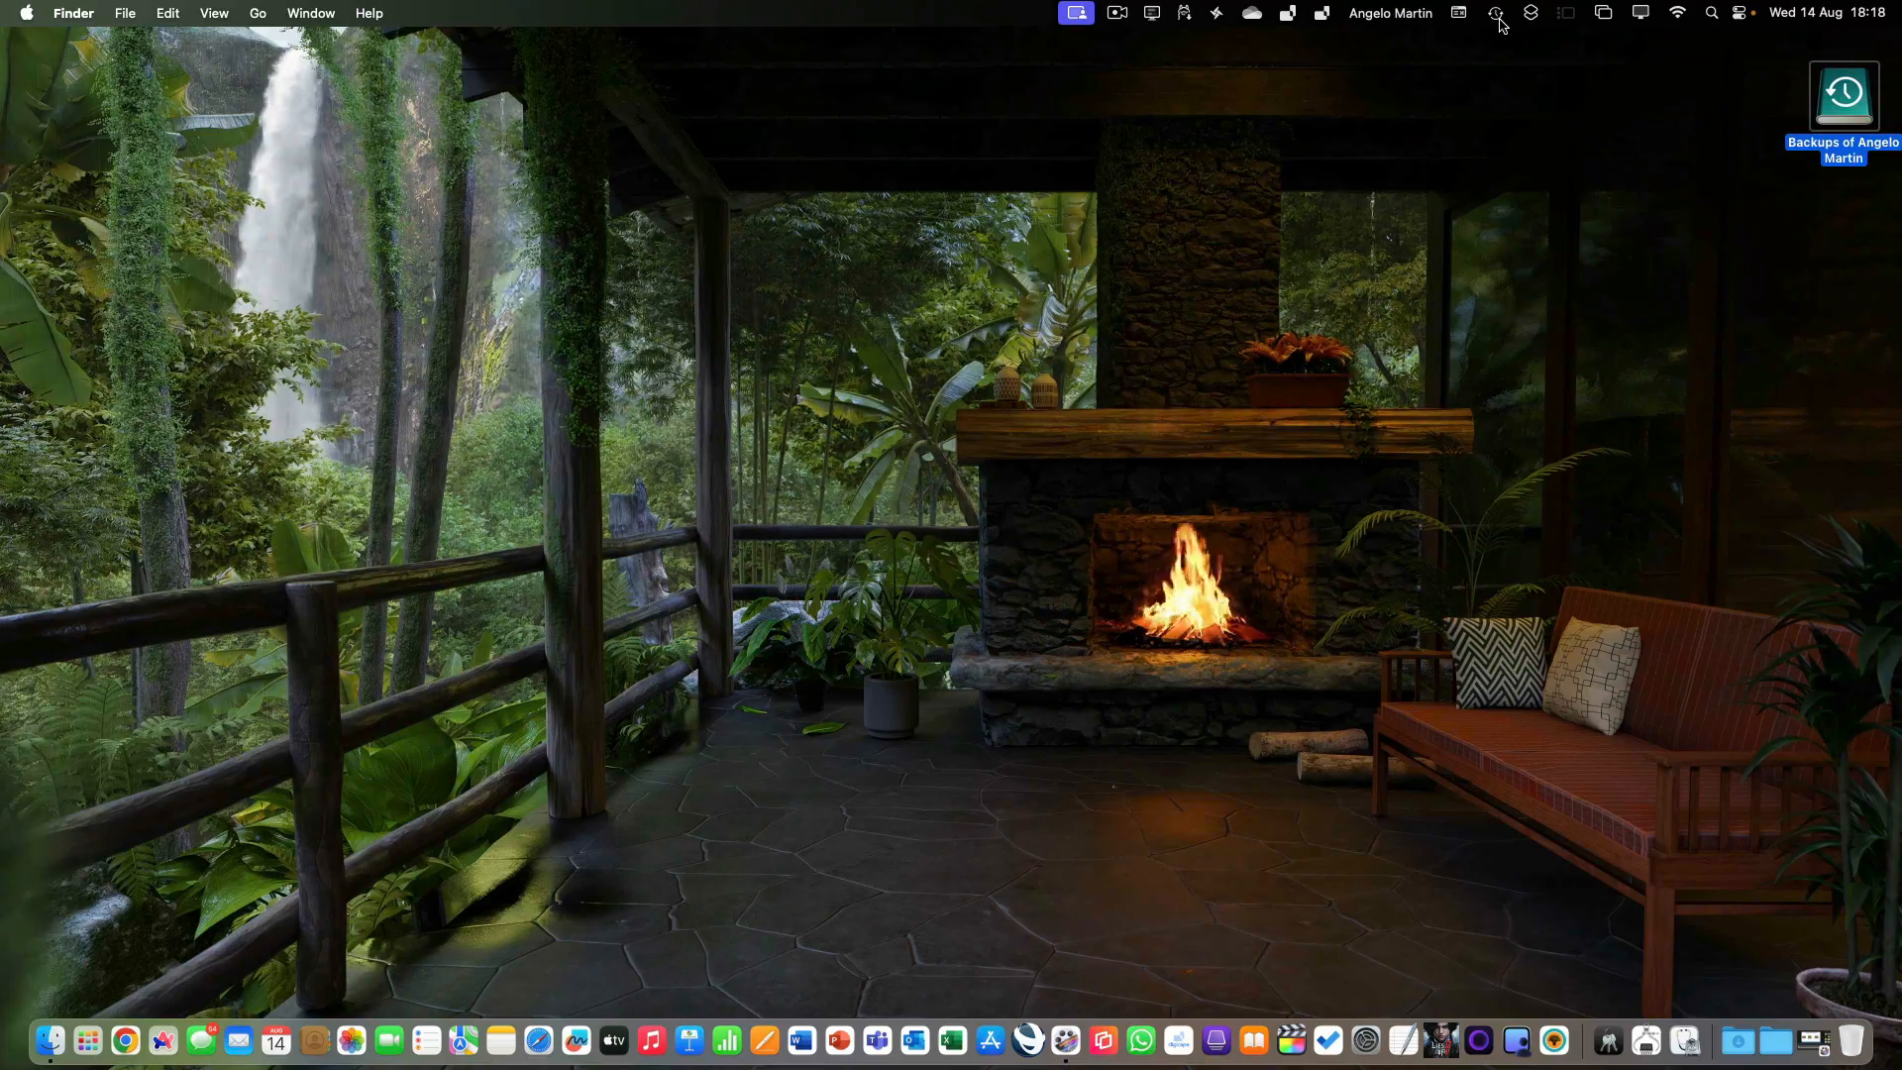
pyautogui.click(1498, 16)
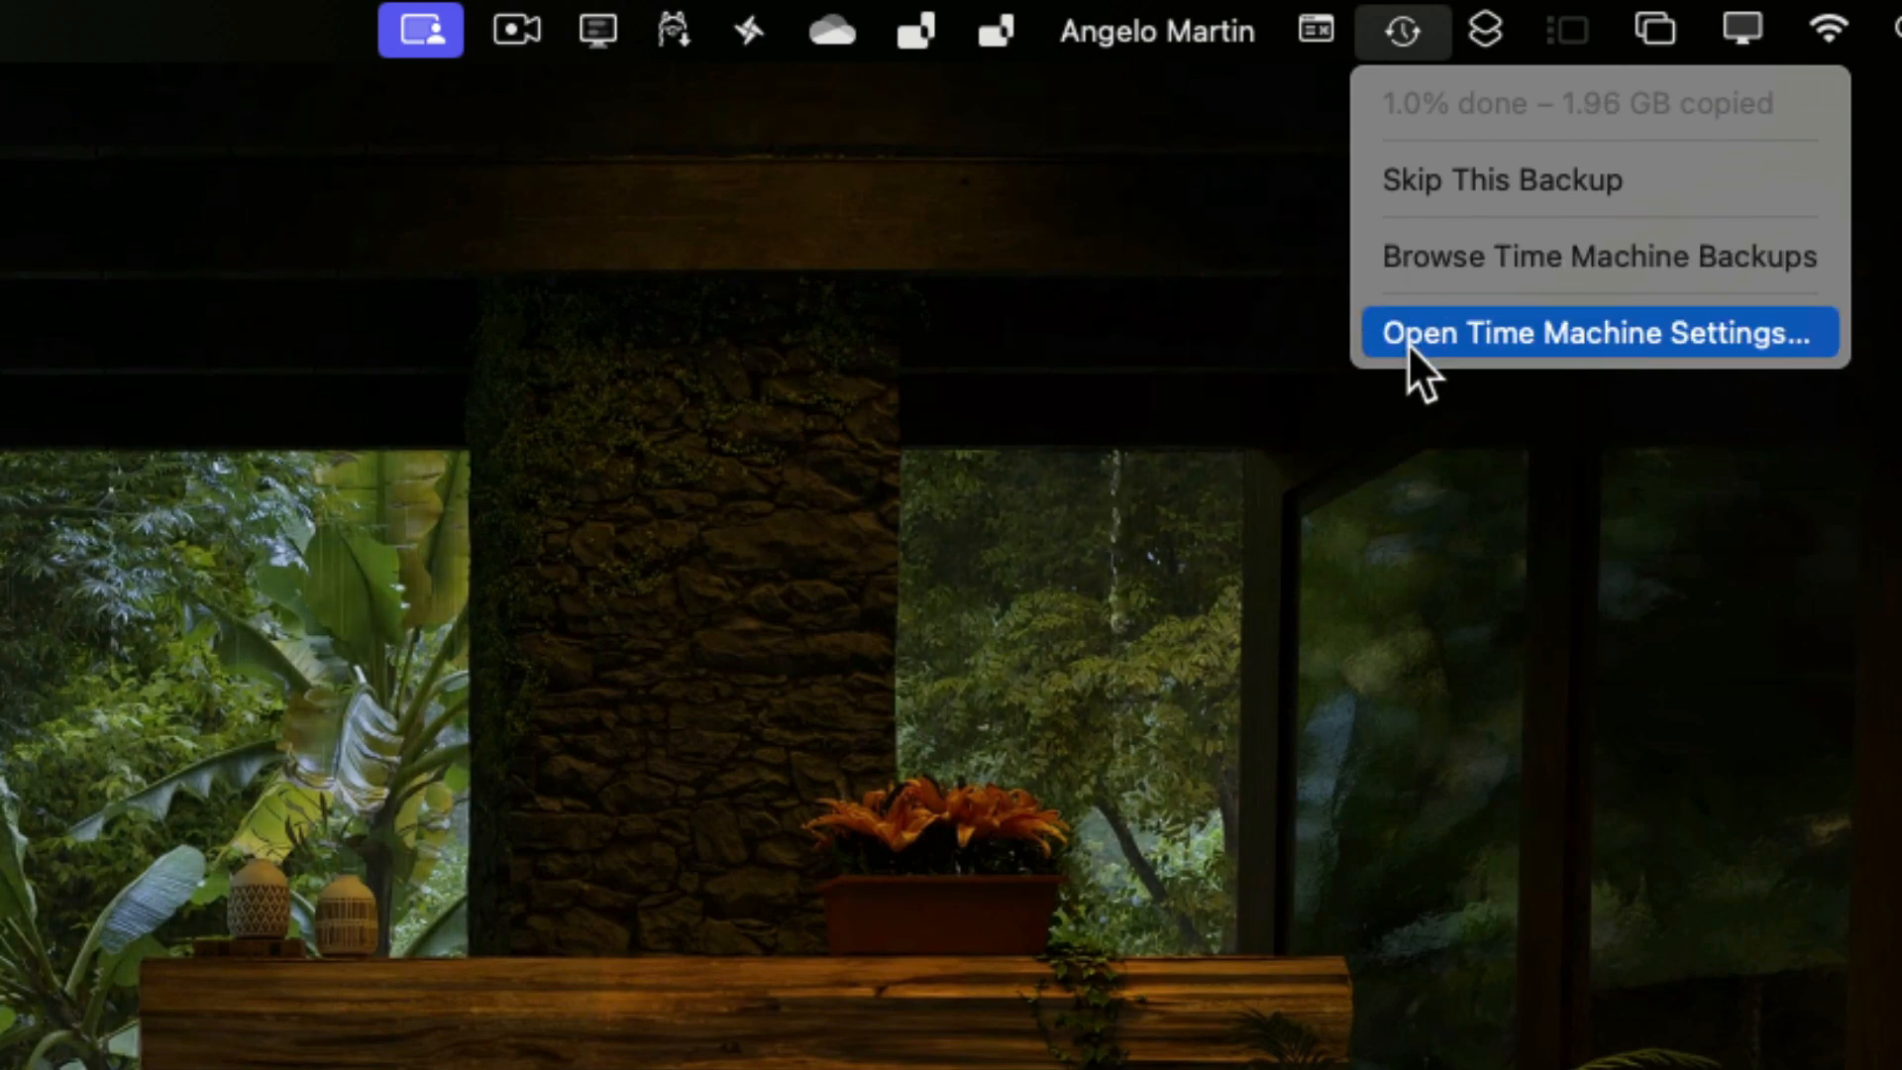
pyautogui.press('alt')
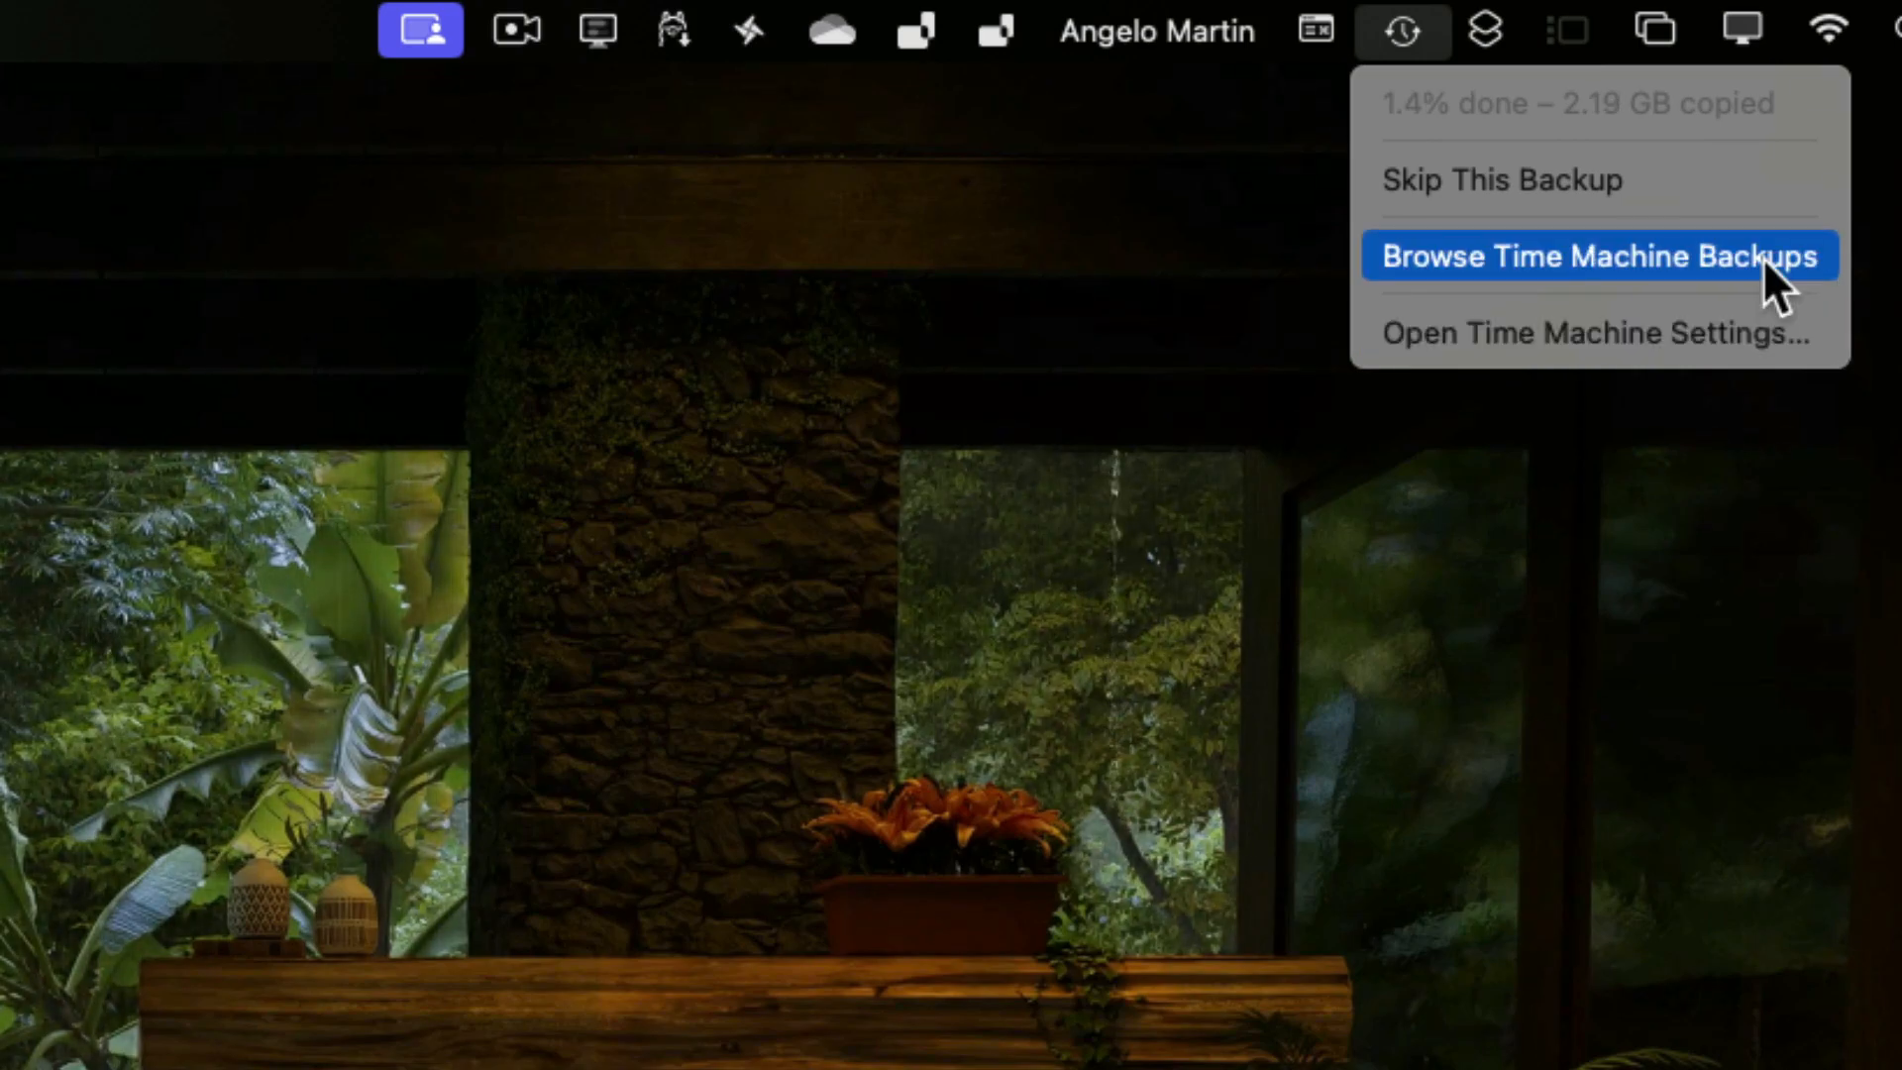
pyautogui.click(1762, 257)
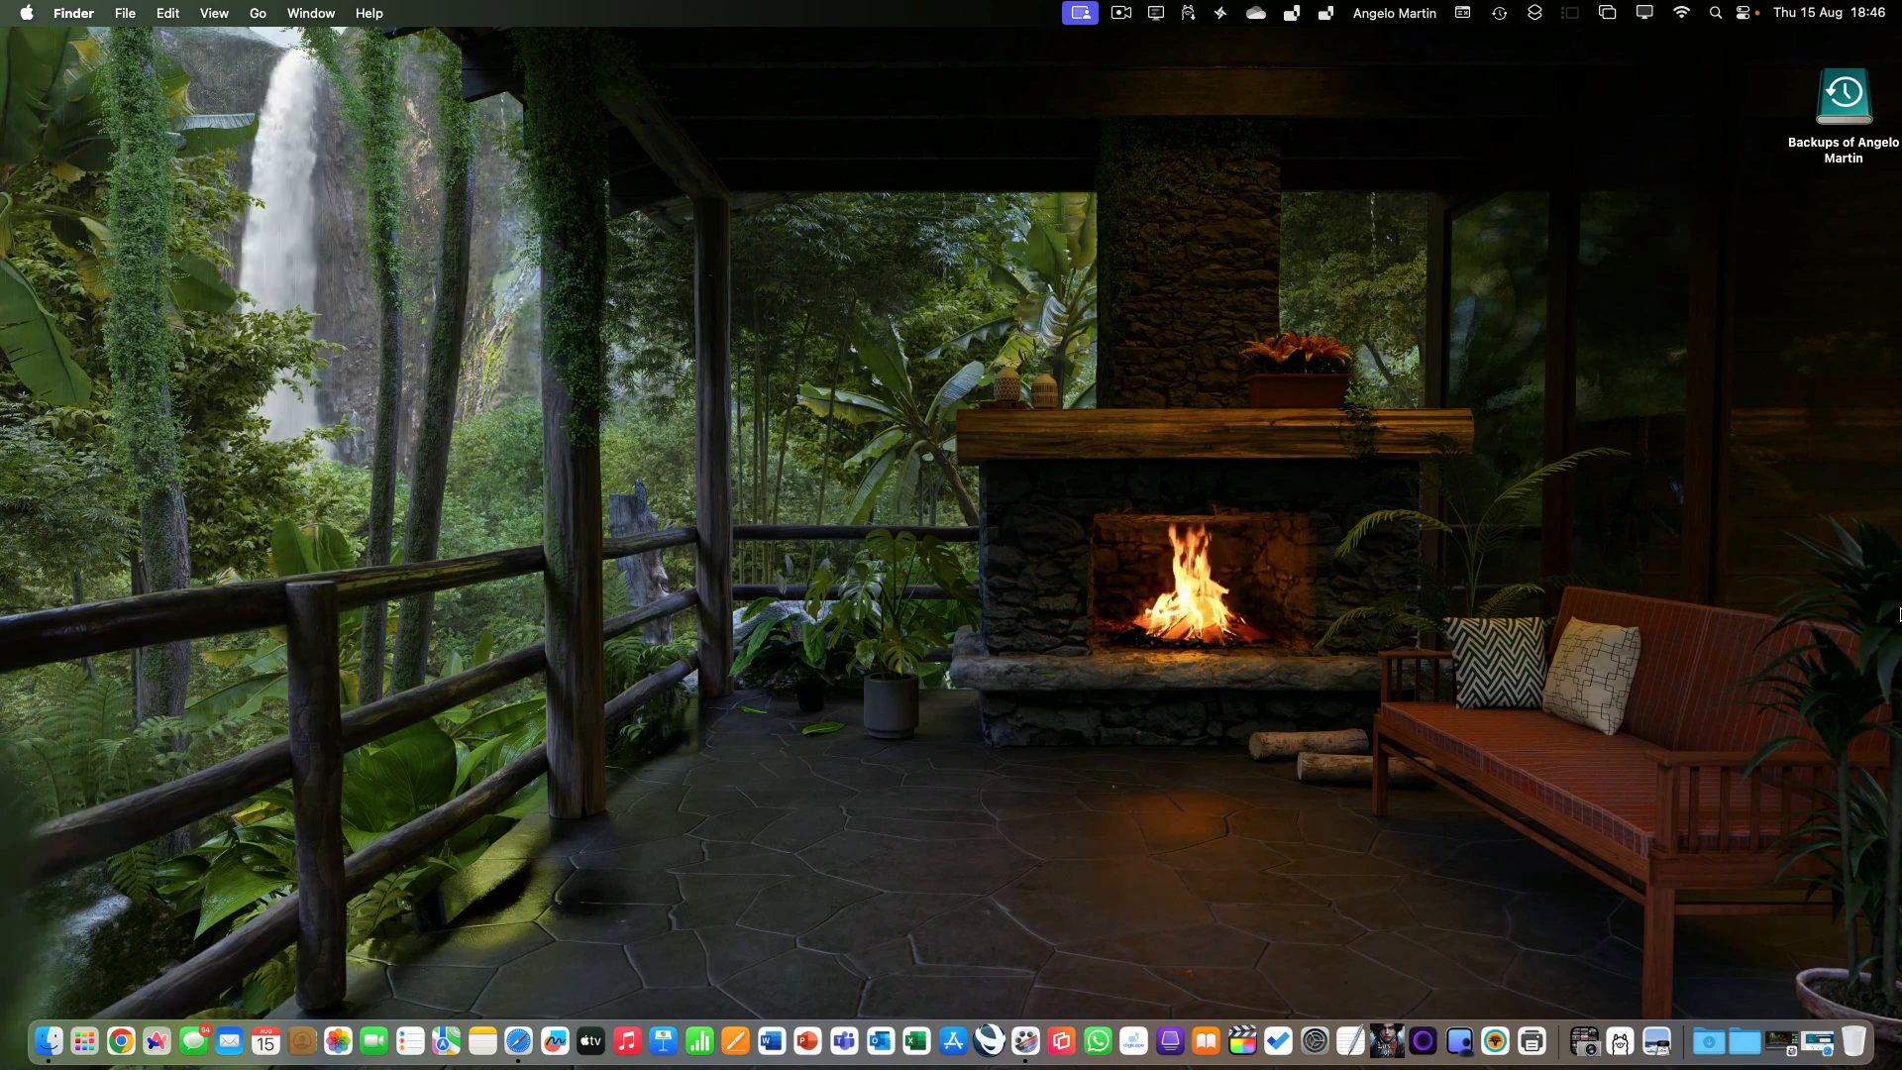
# Switch to Safari, look up the computer backup product on backblaze.com, and close the browser window.
pyautogui.click(1780, 1041)
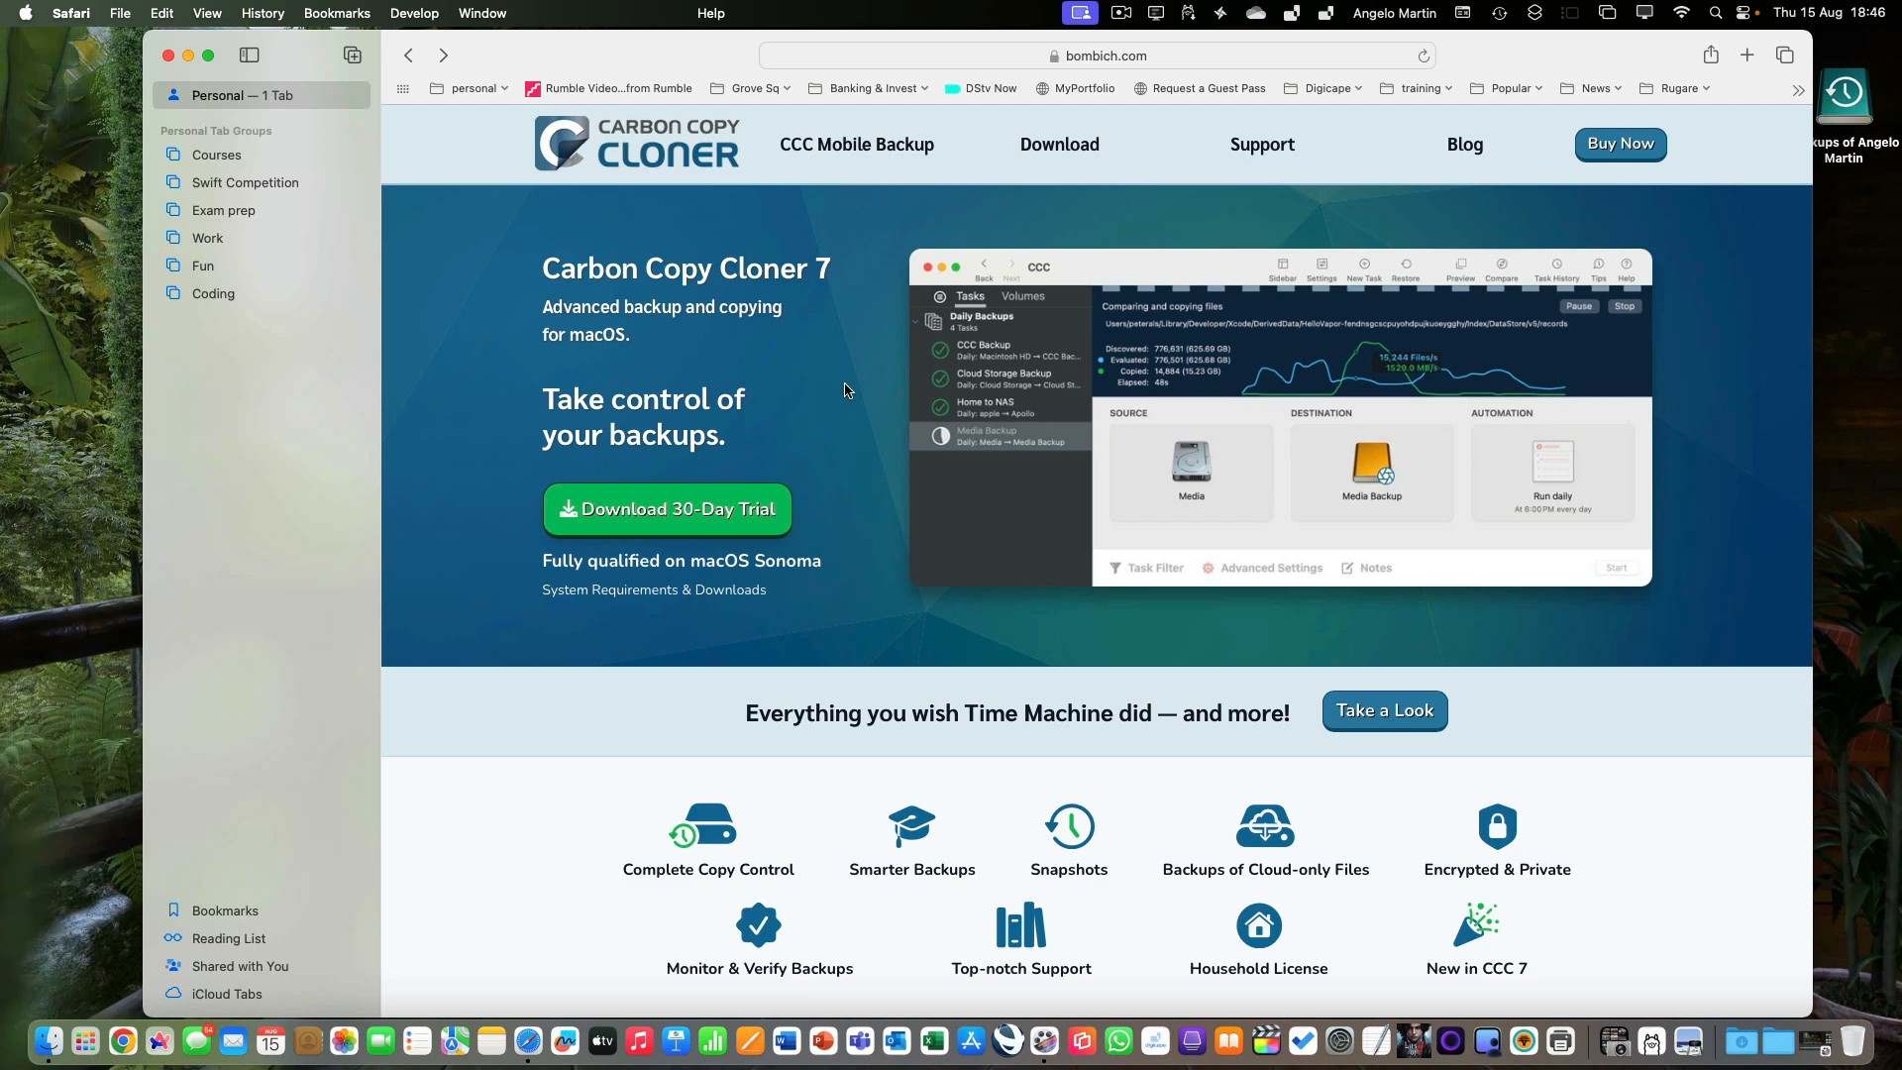
pyautogui.click(1199, 58)
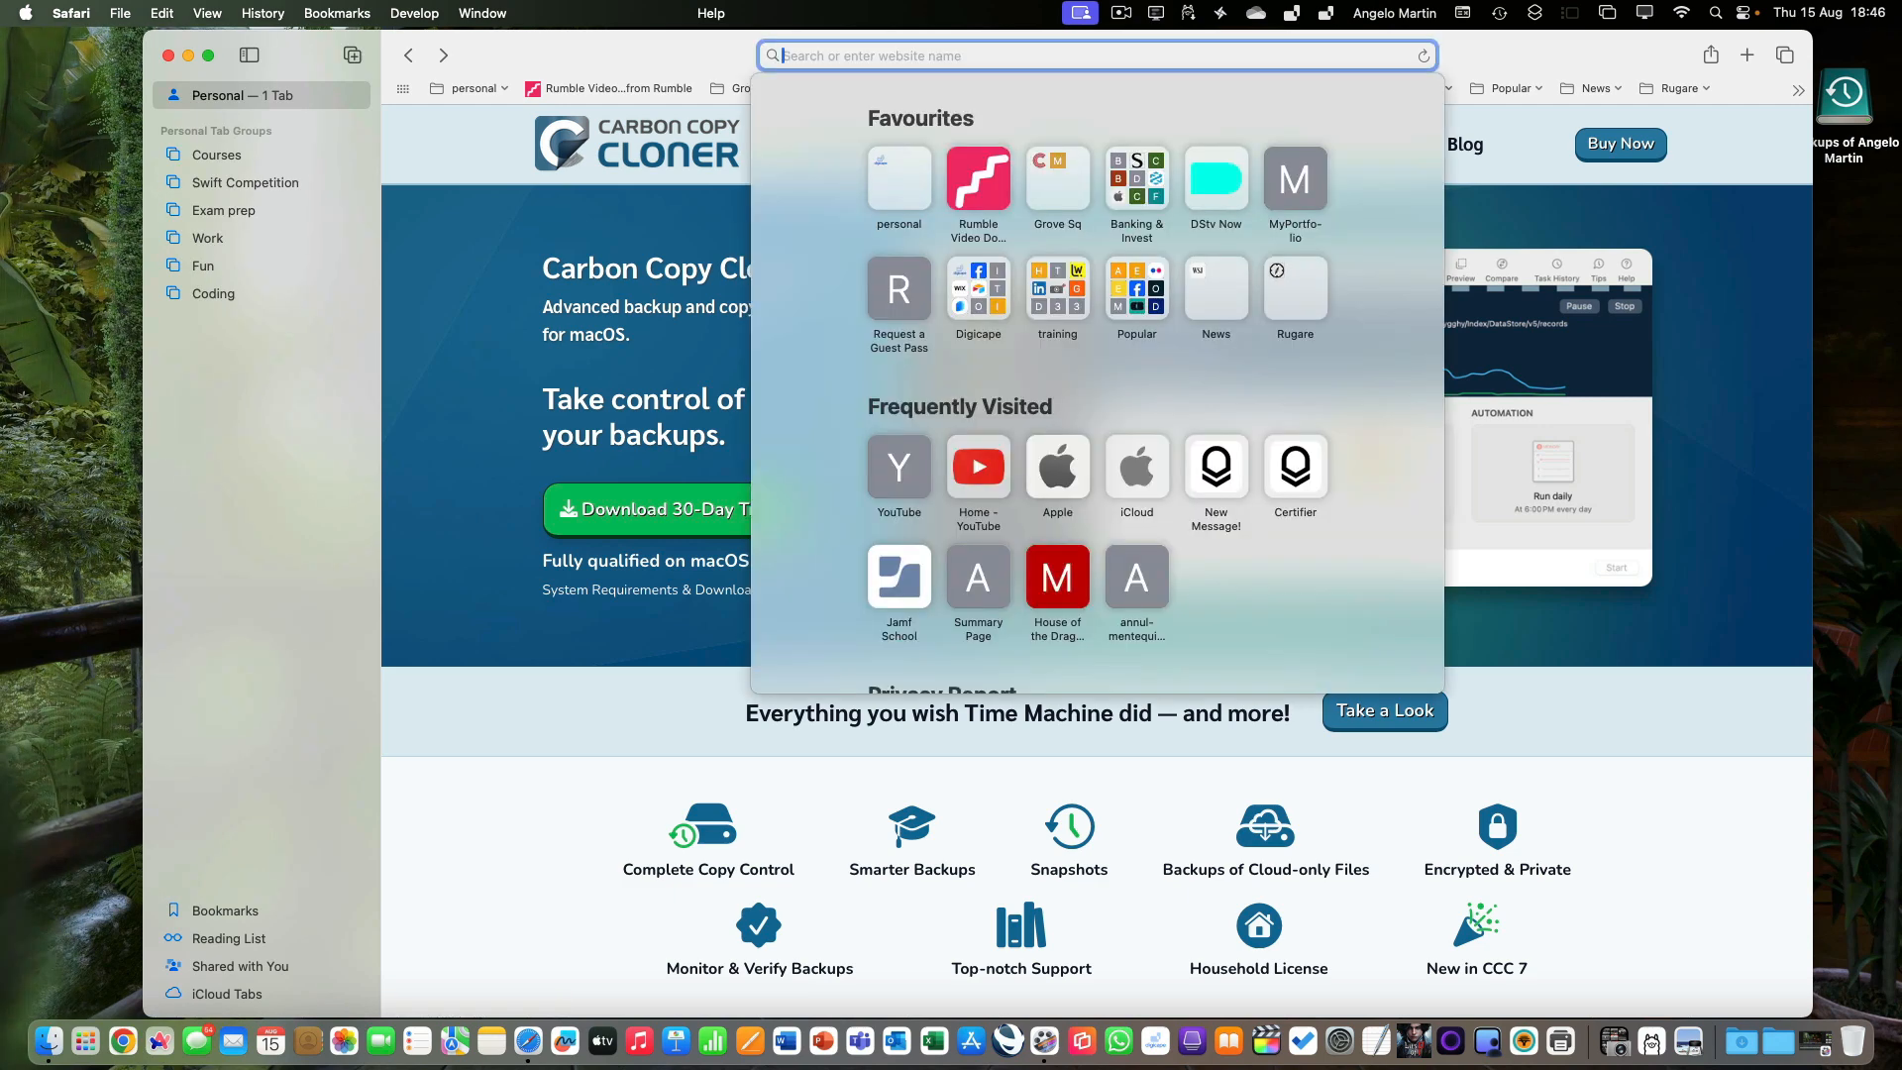
pyautogui.write('back')
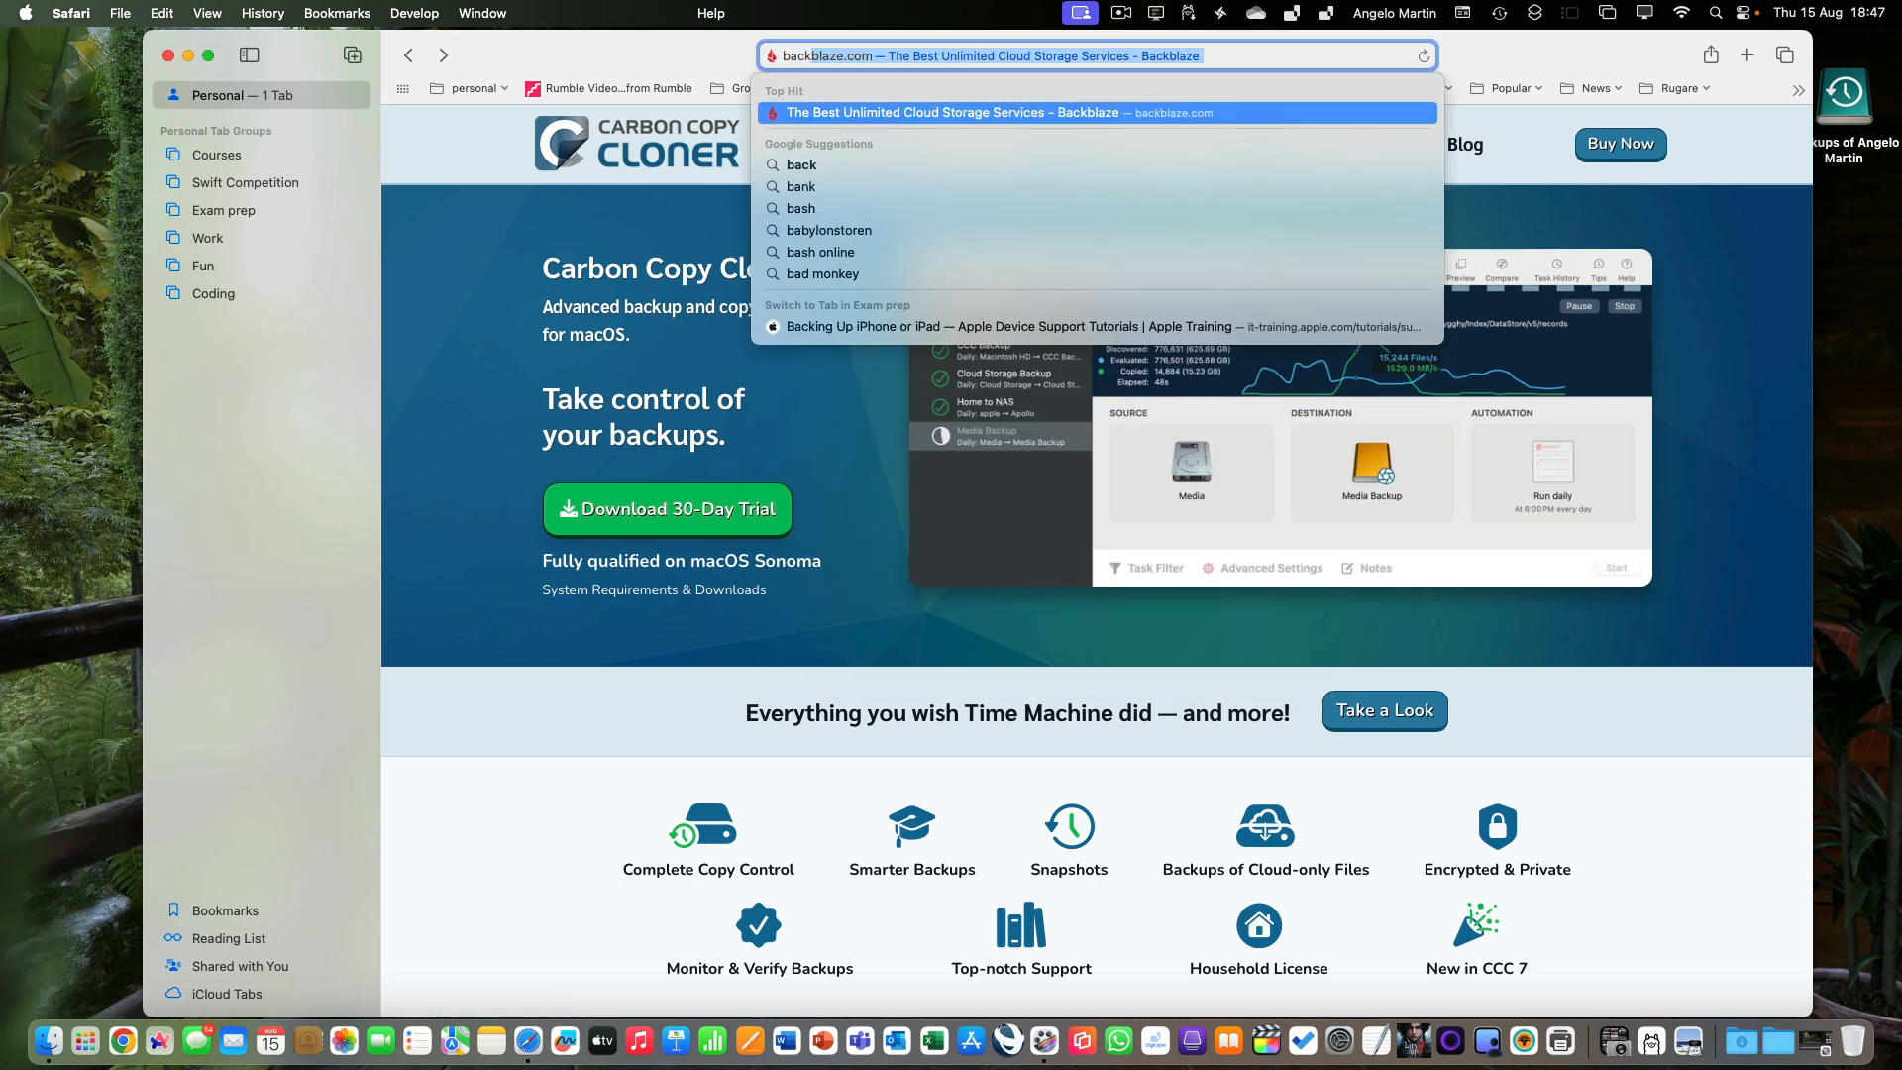
pyautogui.press('Return')
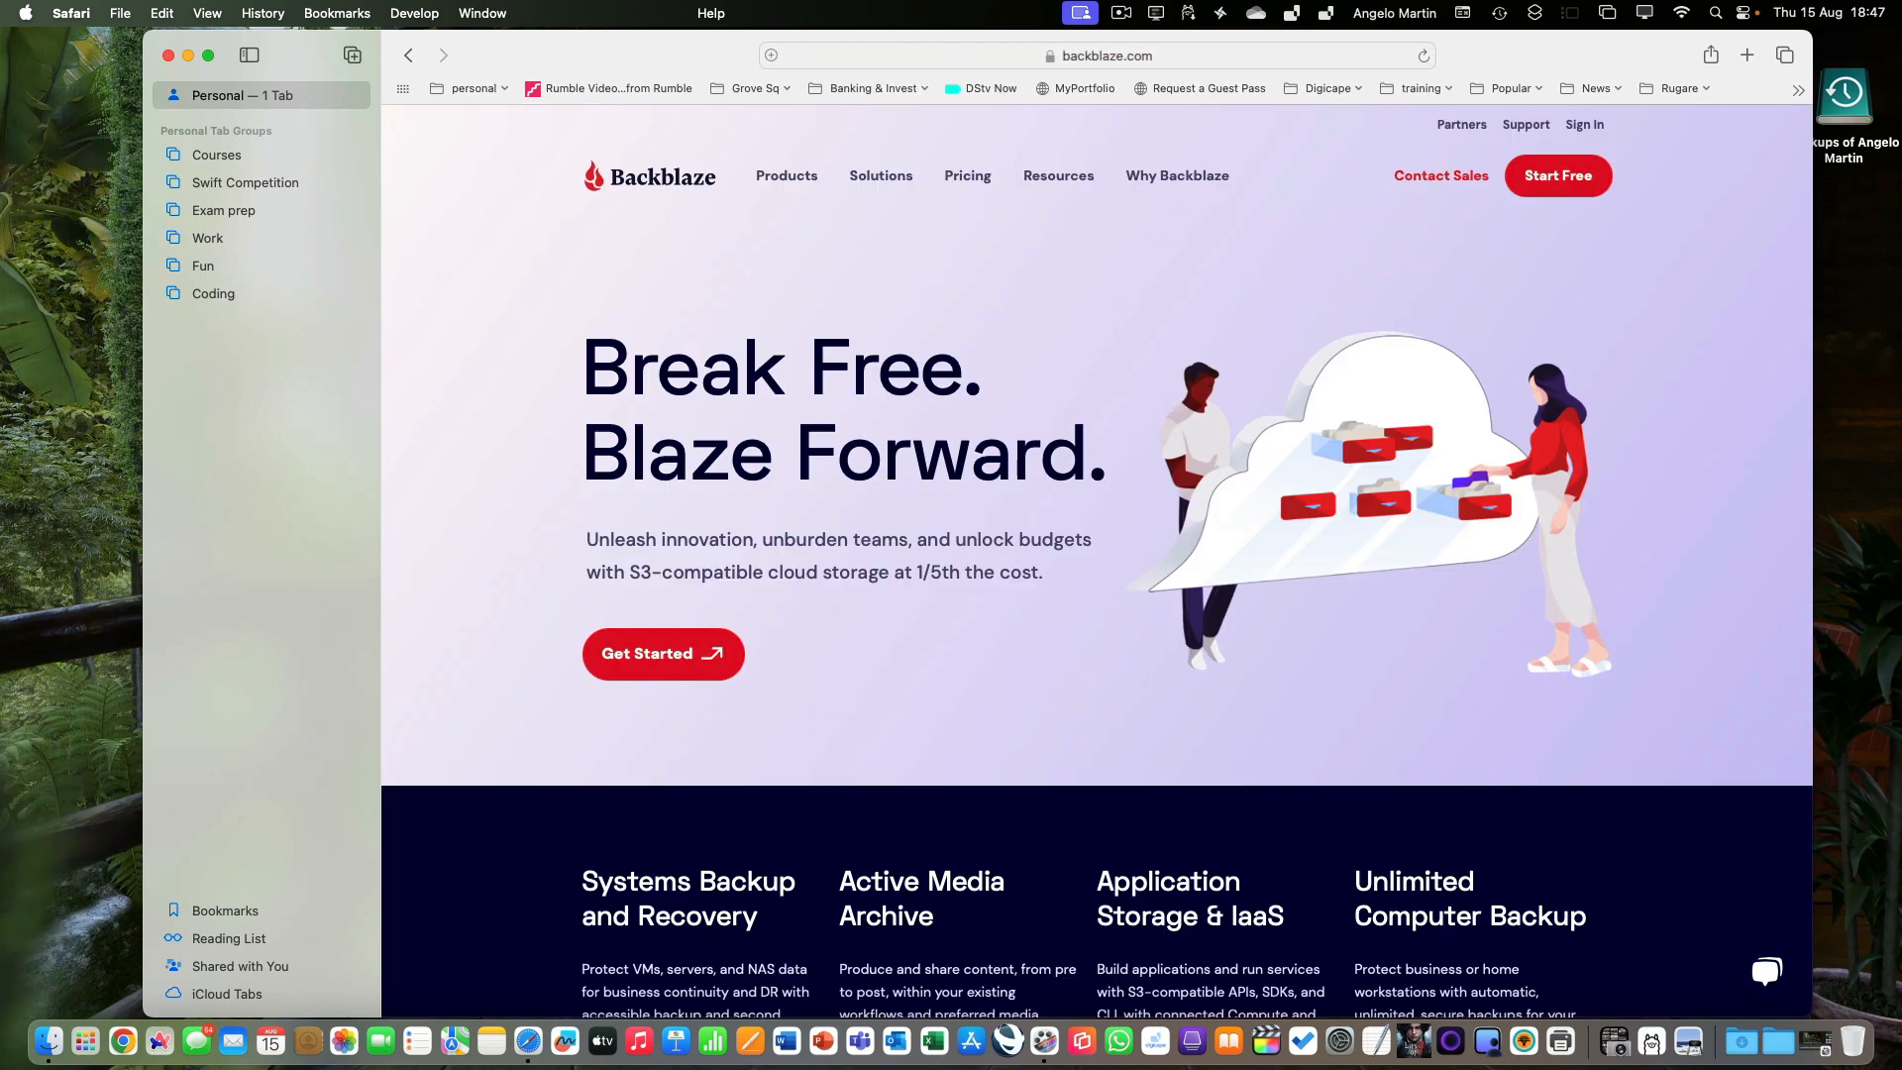
pyautogui.moveTo(793, 193)
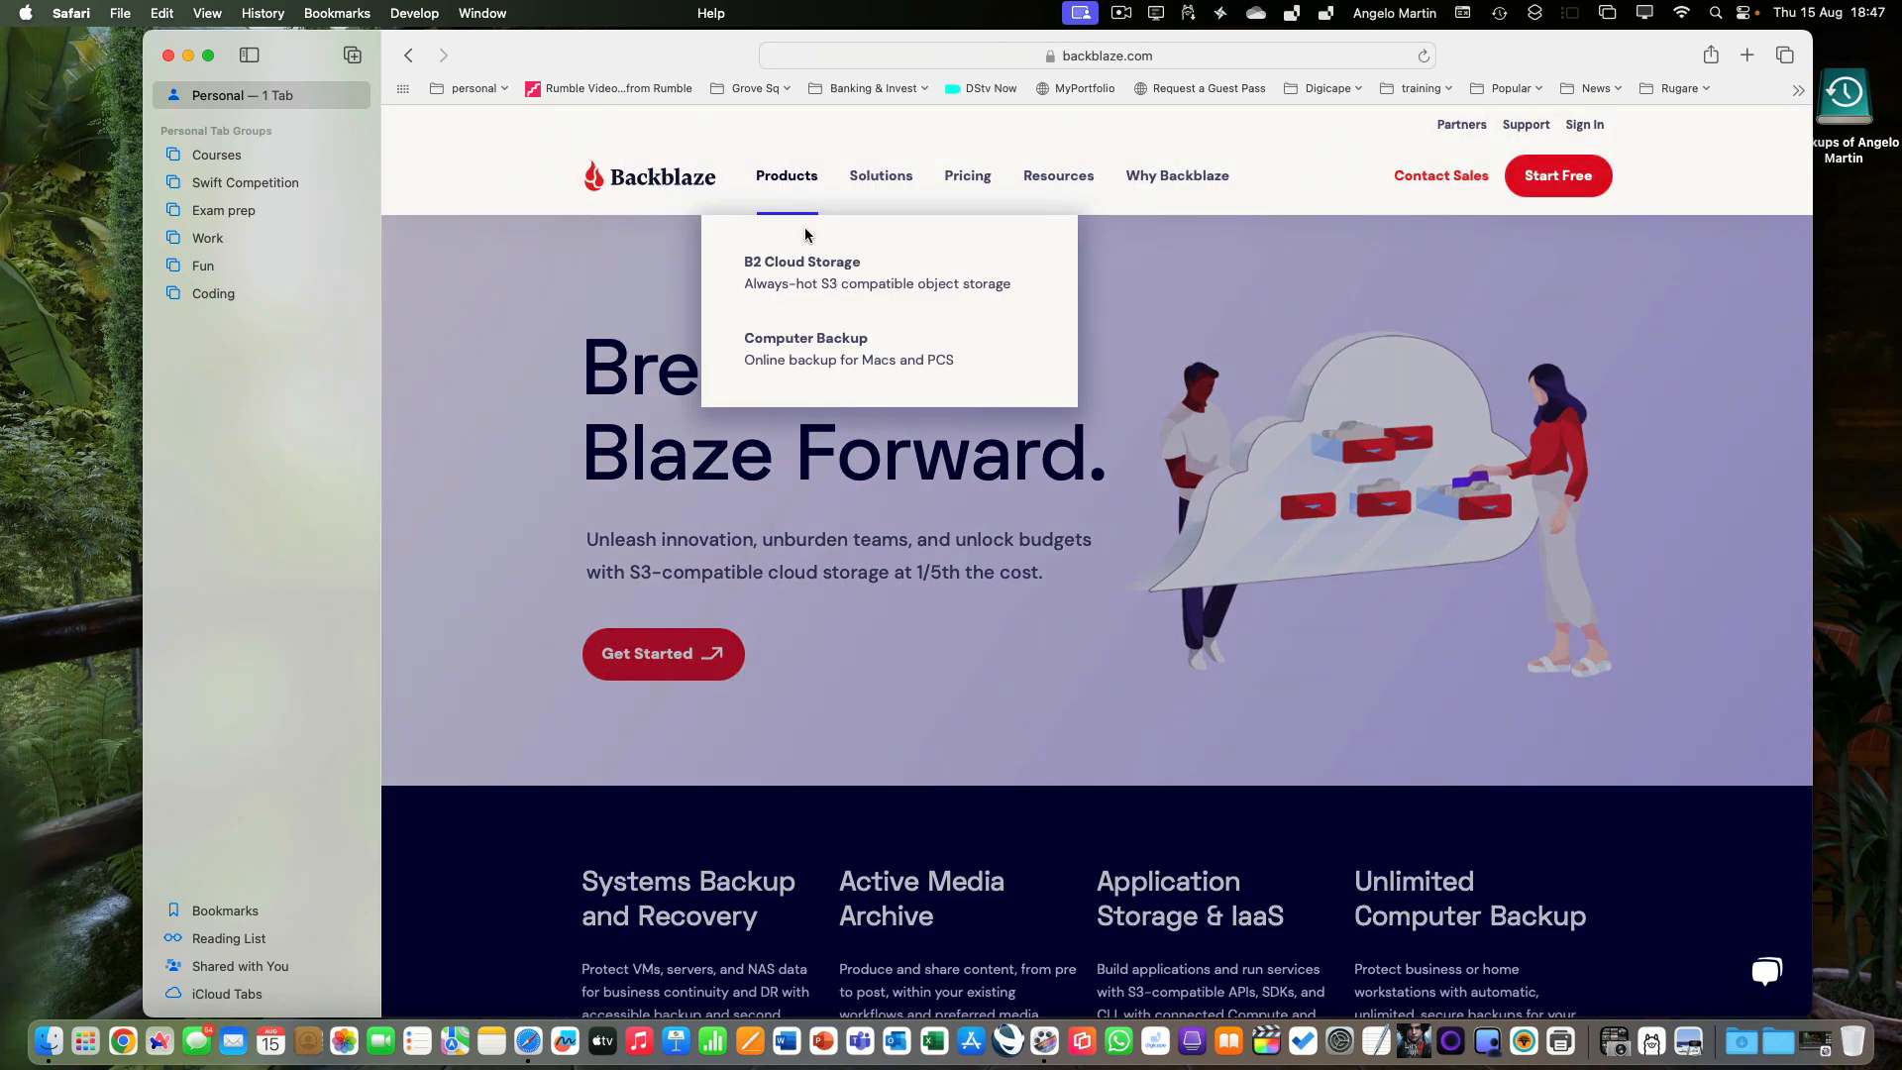
pyautogui.moveTo(807, 342)
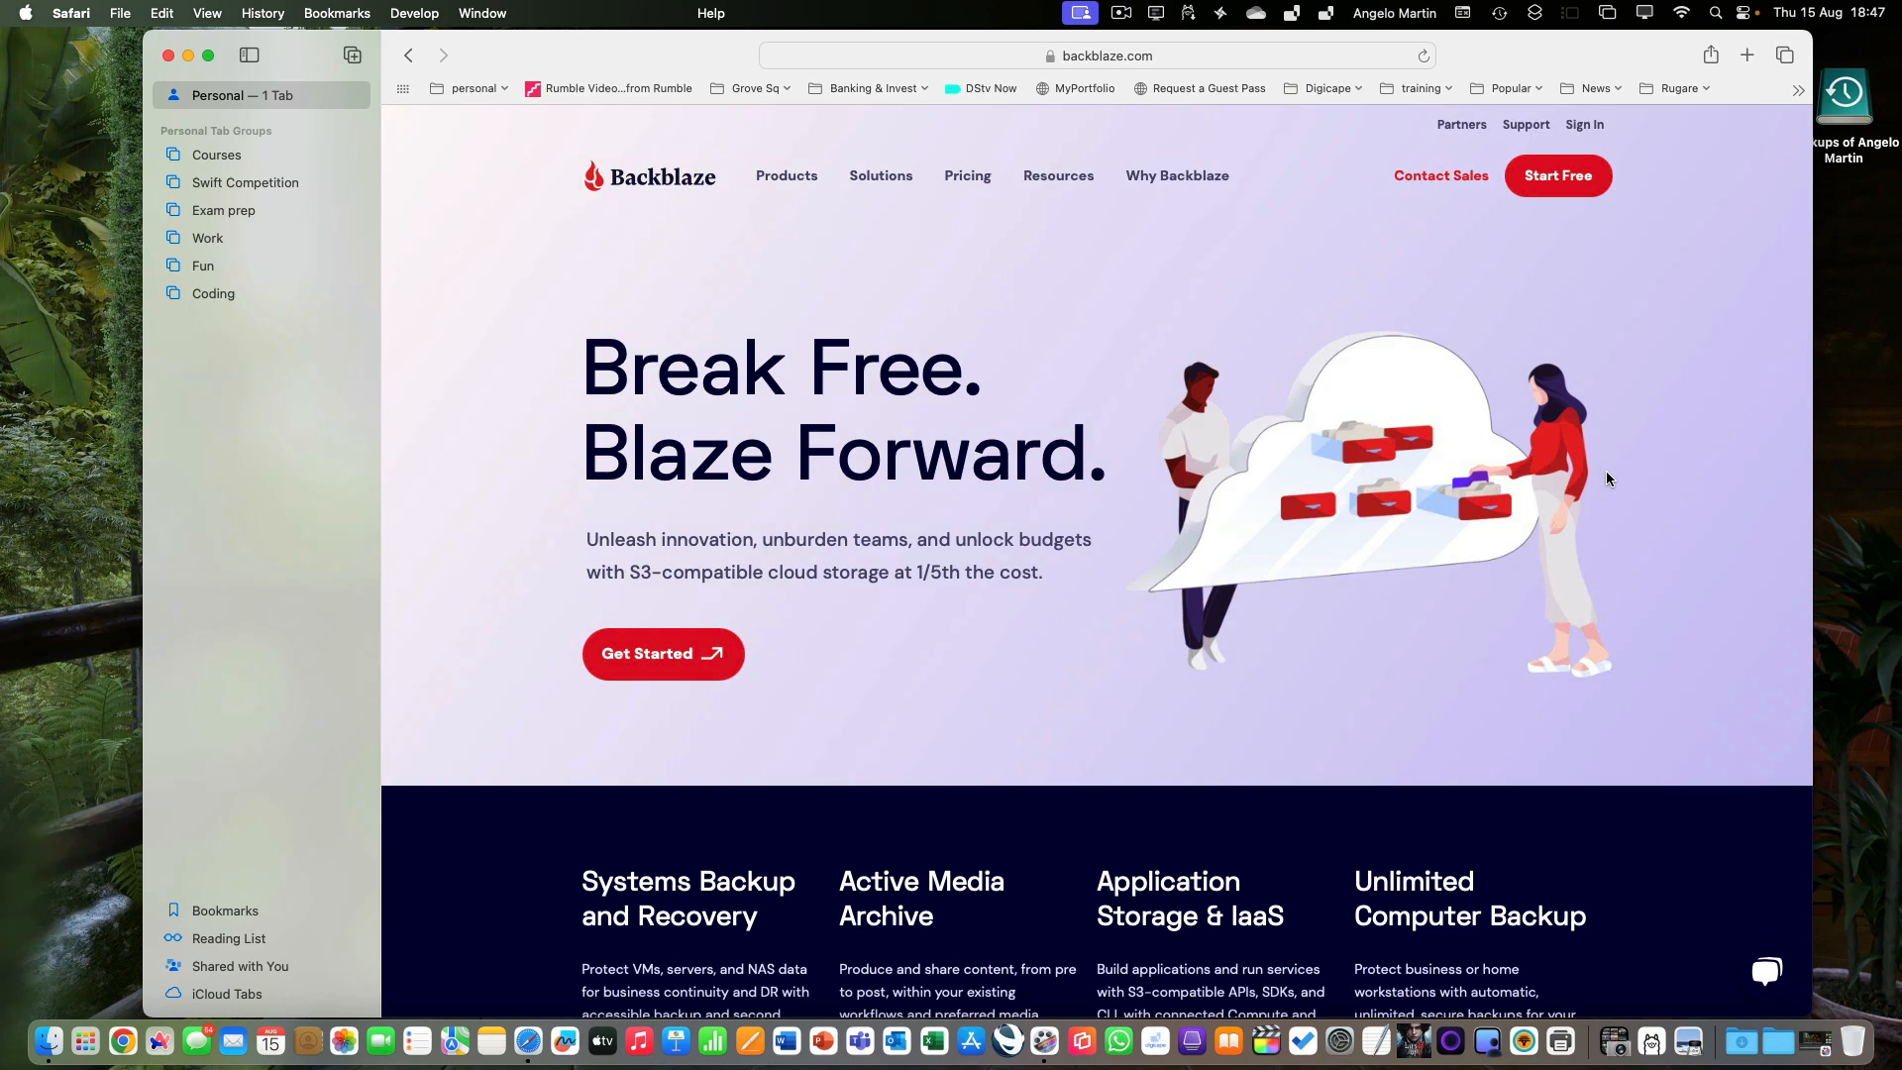
pyautogui.click(167, 56)
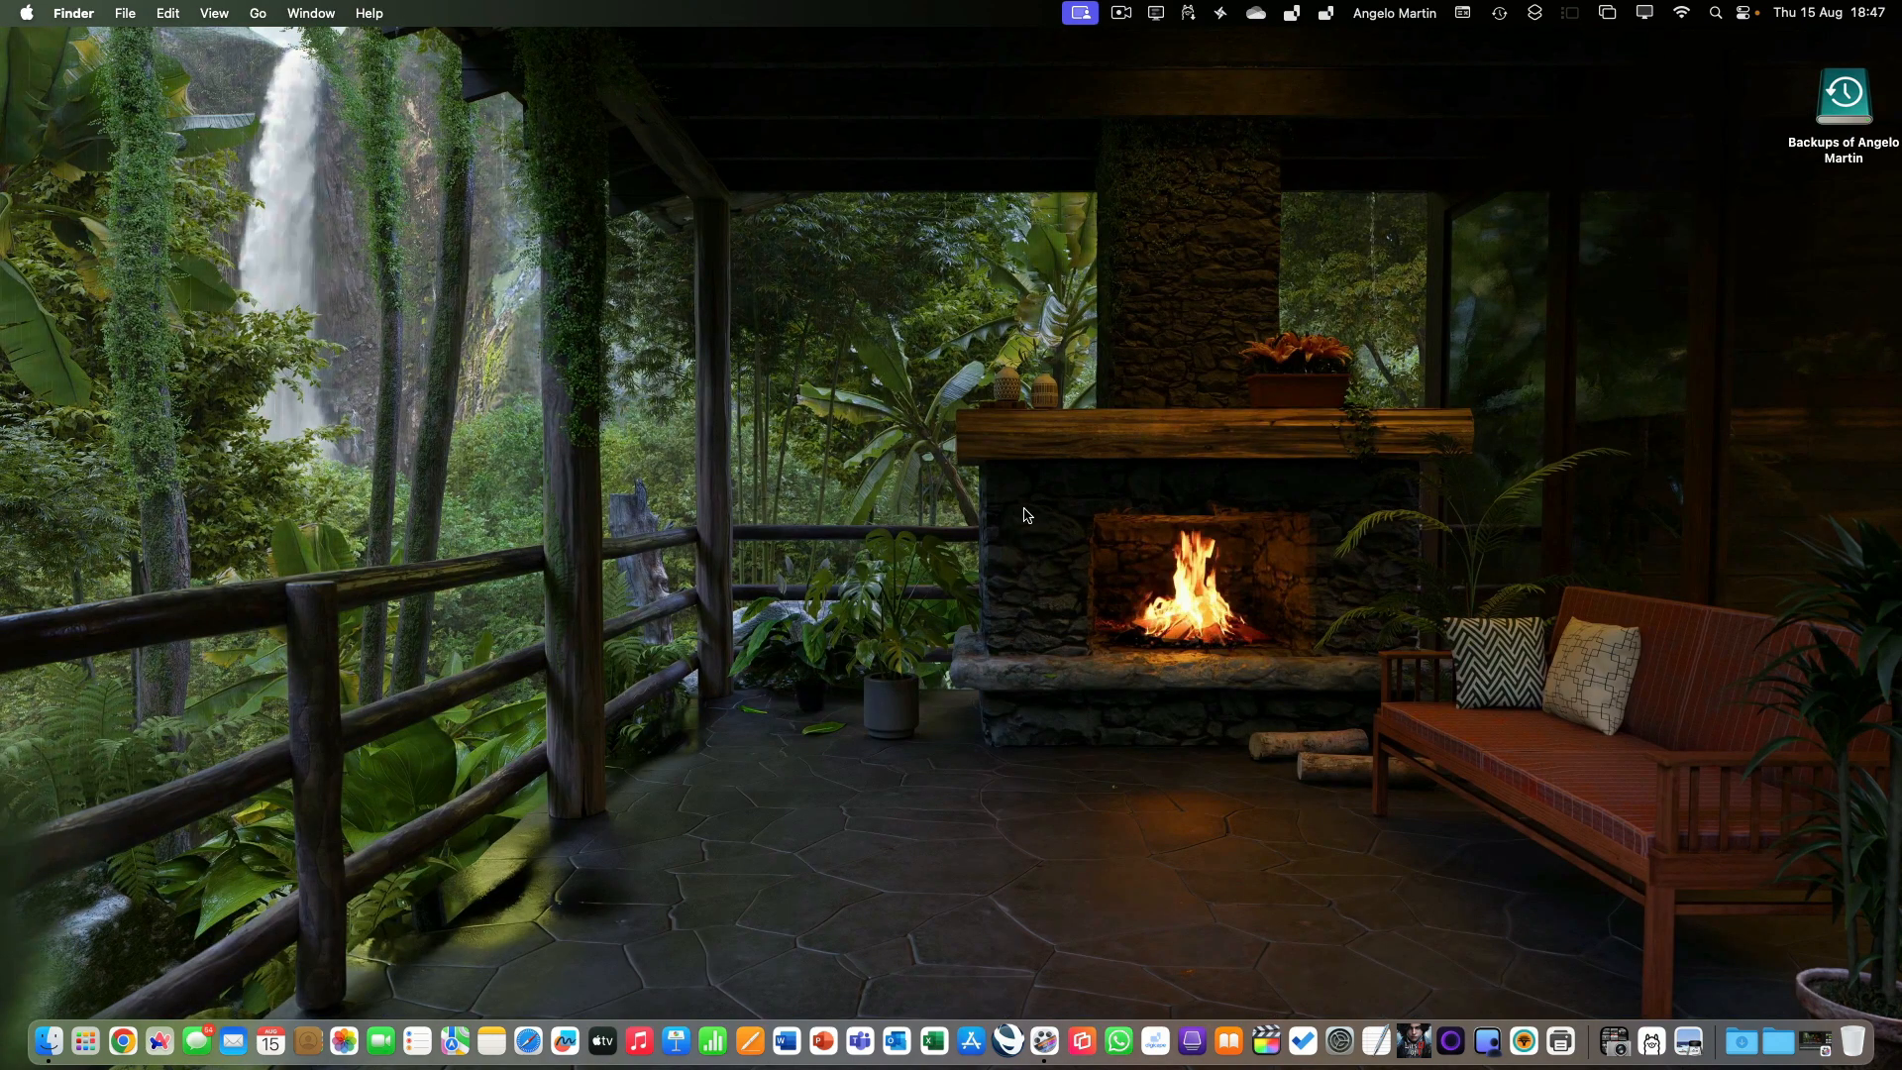